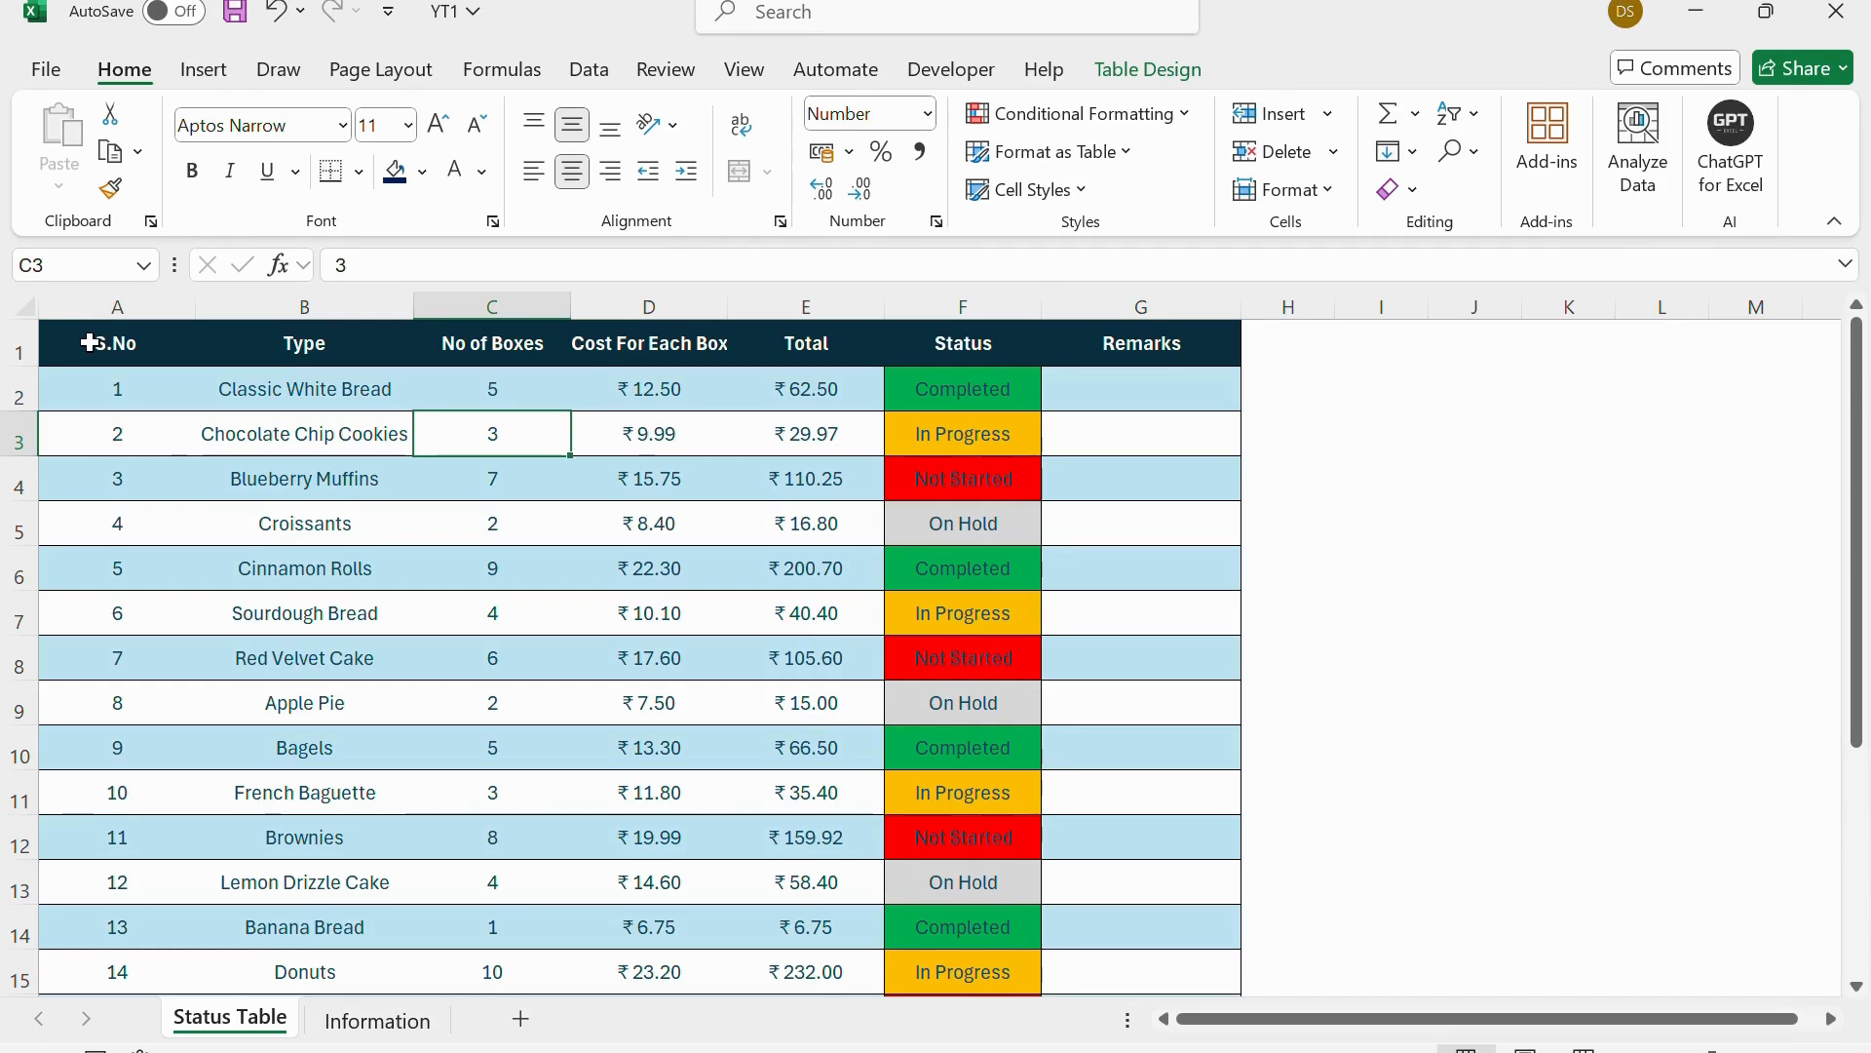
Examine the columns and rows of the formatted order table on the Status Table sheet.
click(90, 343)
click(190, 407)
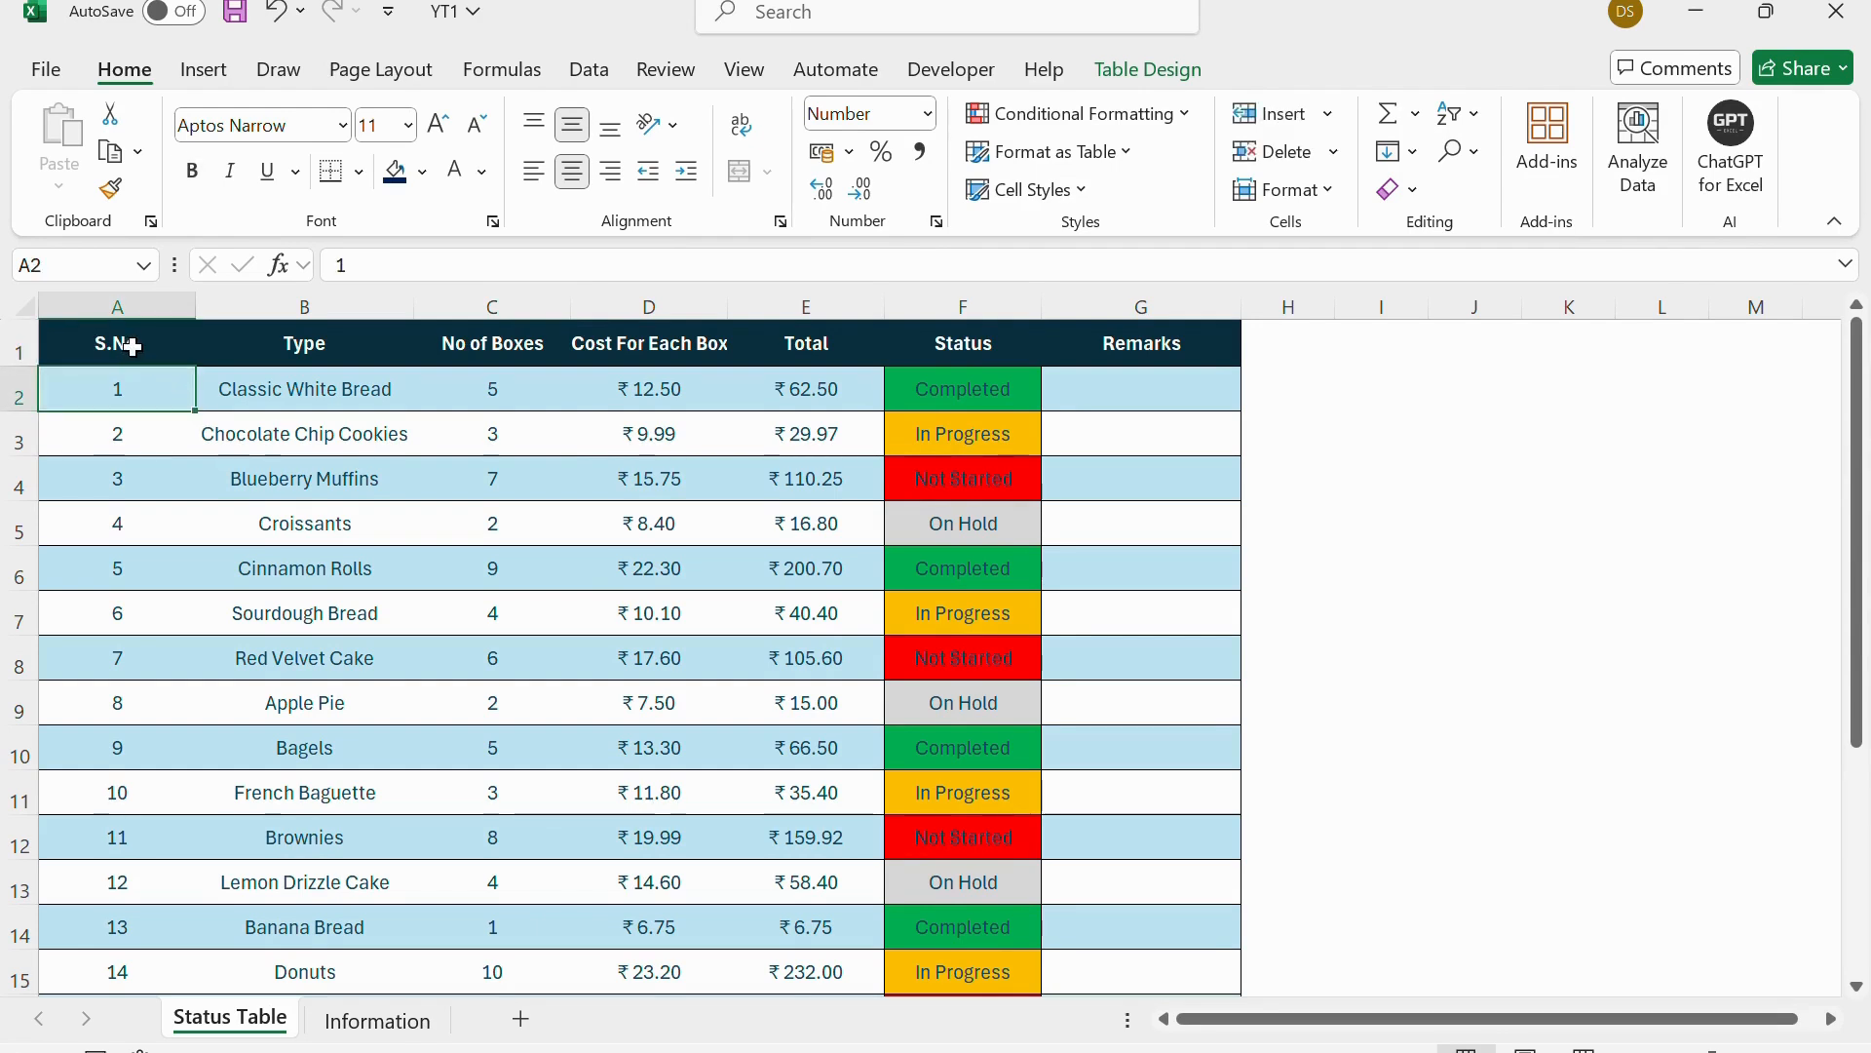
drag(132, 347, 585, 614)
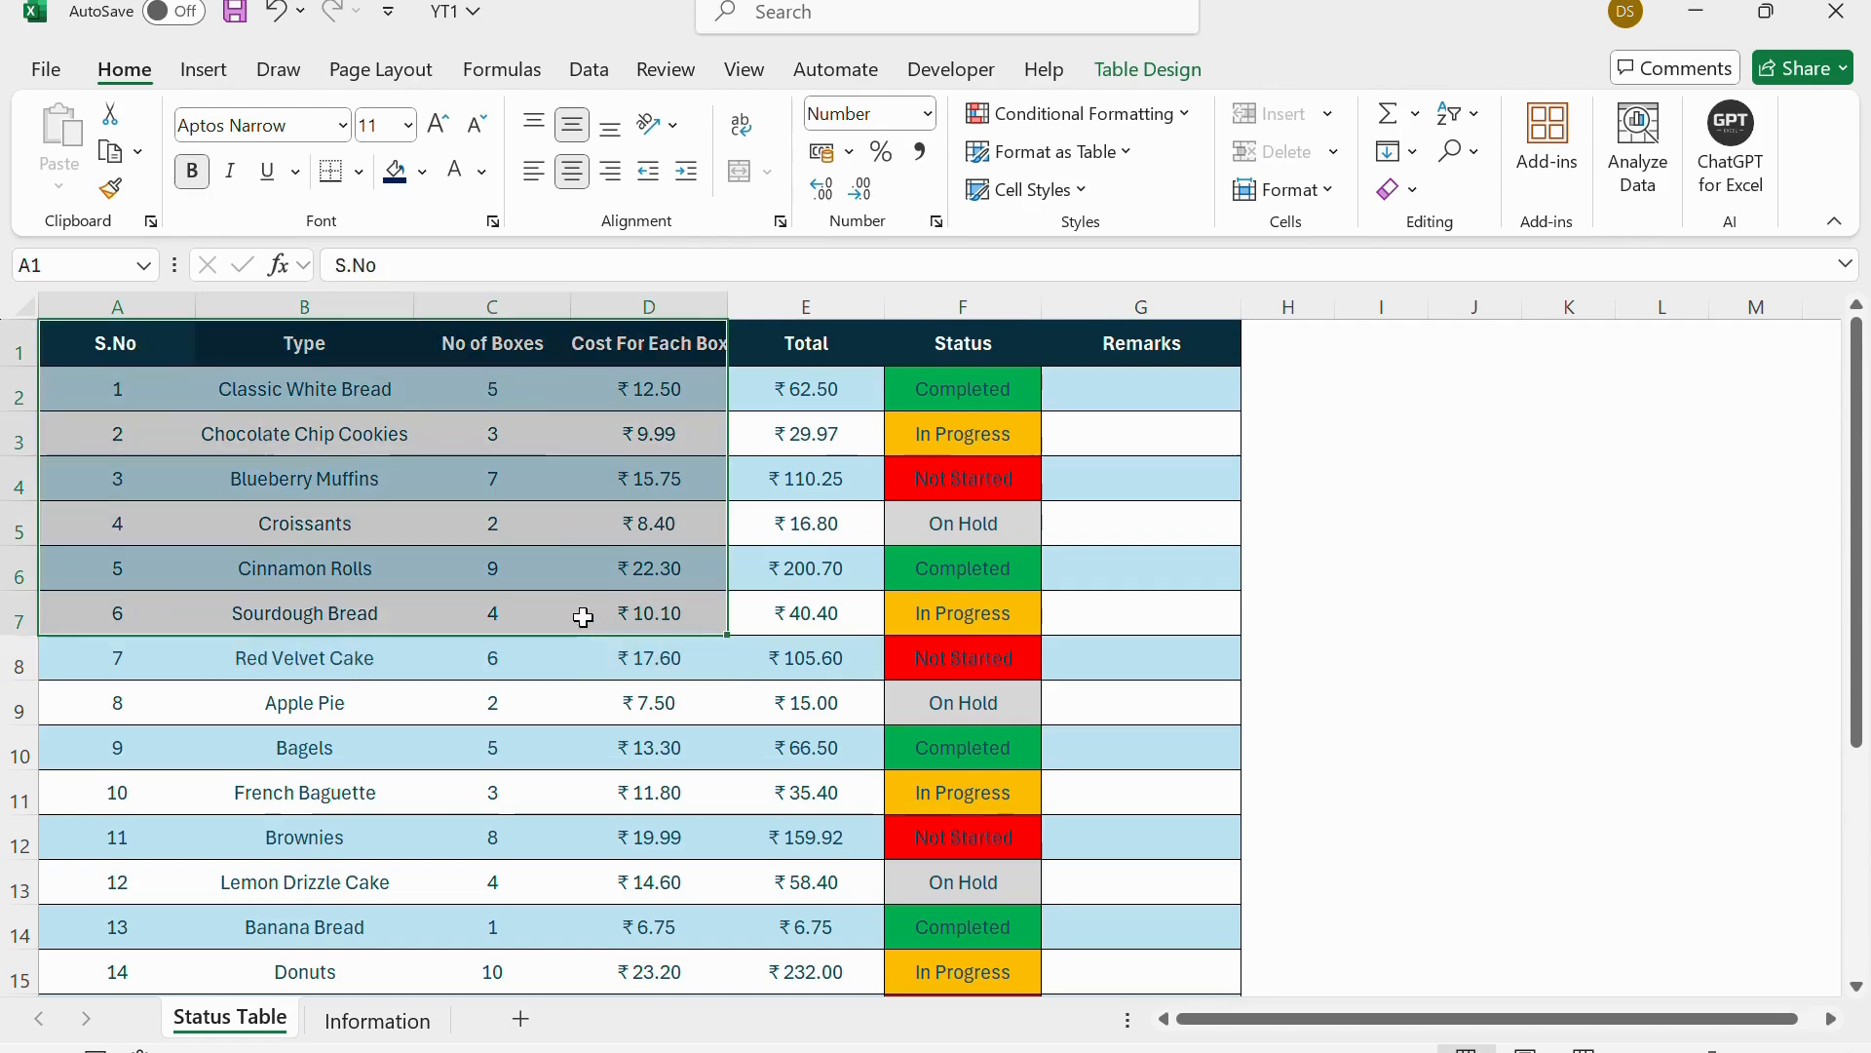
click(367, 477)
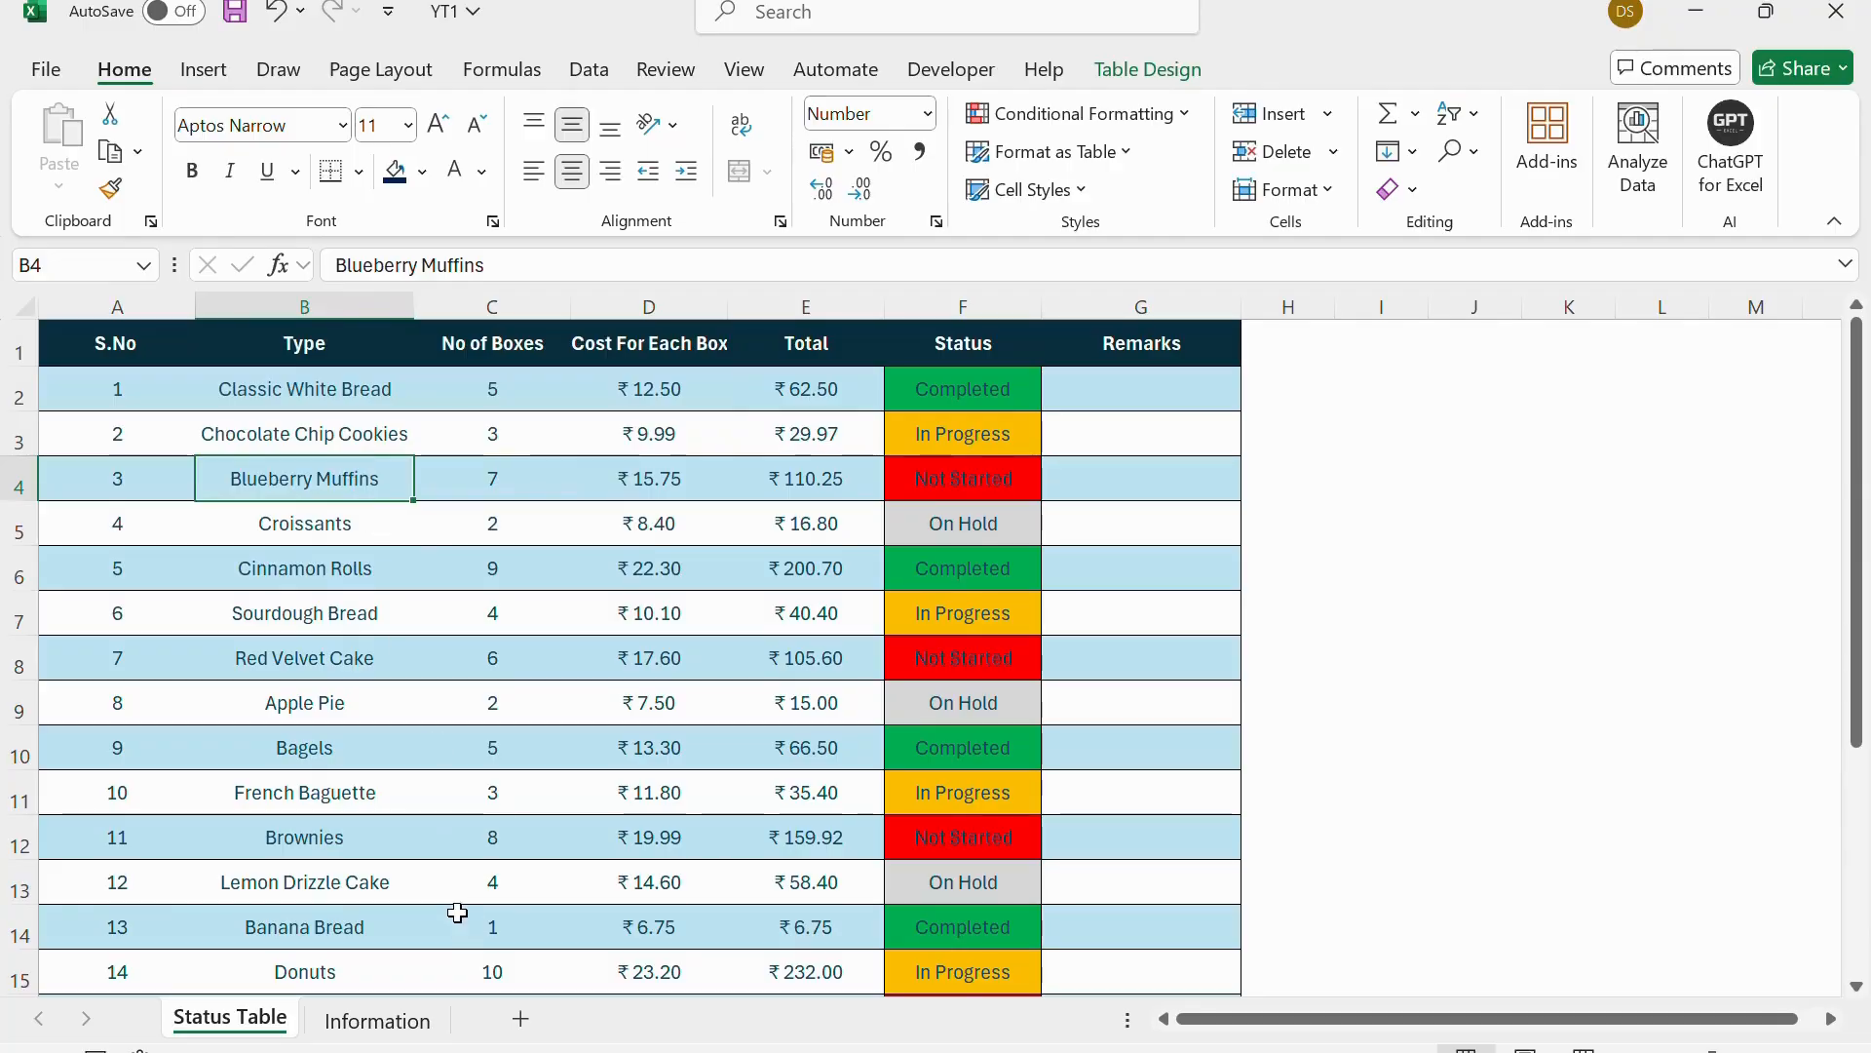
click(392, 613)
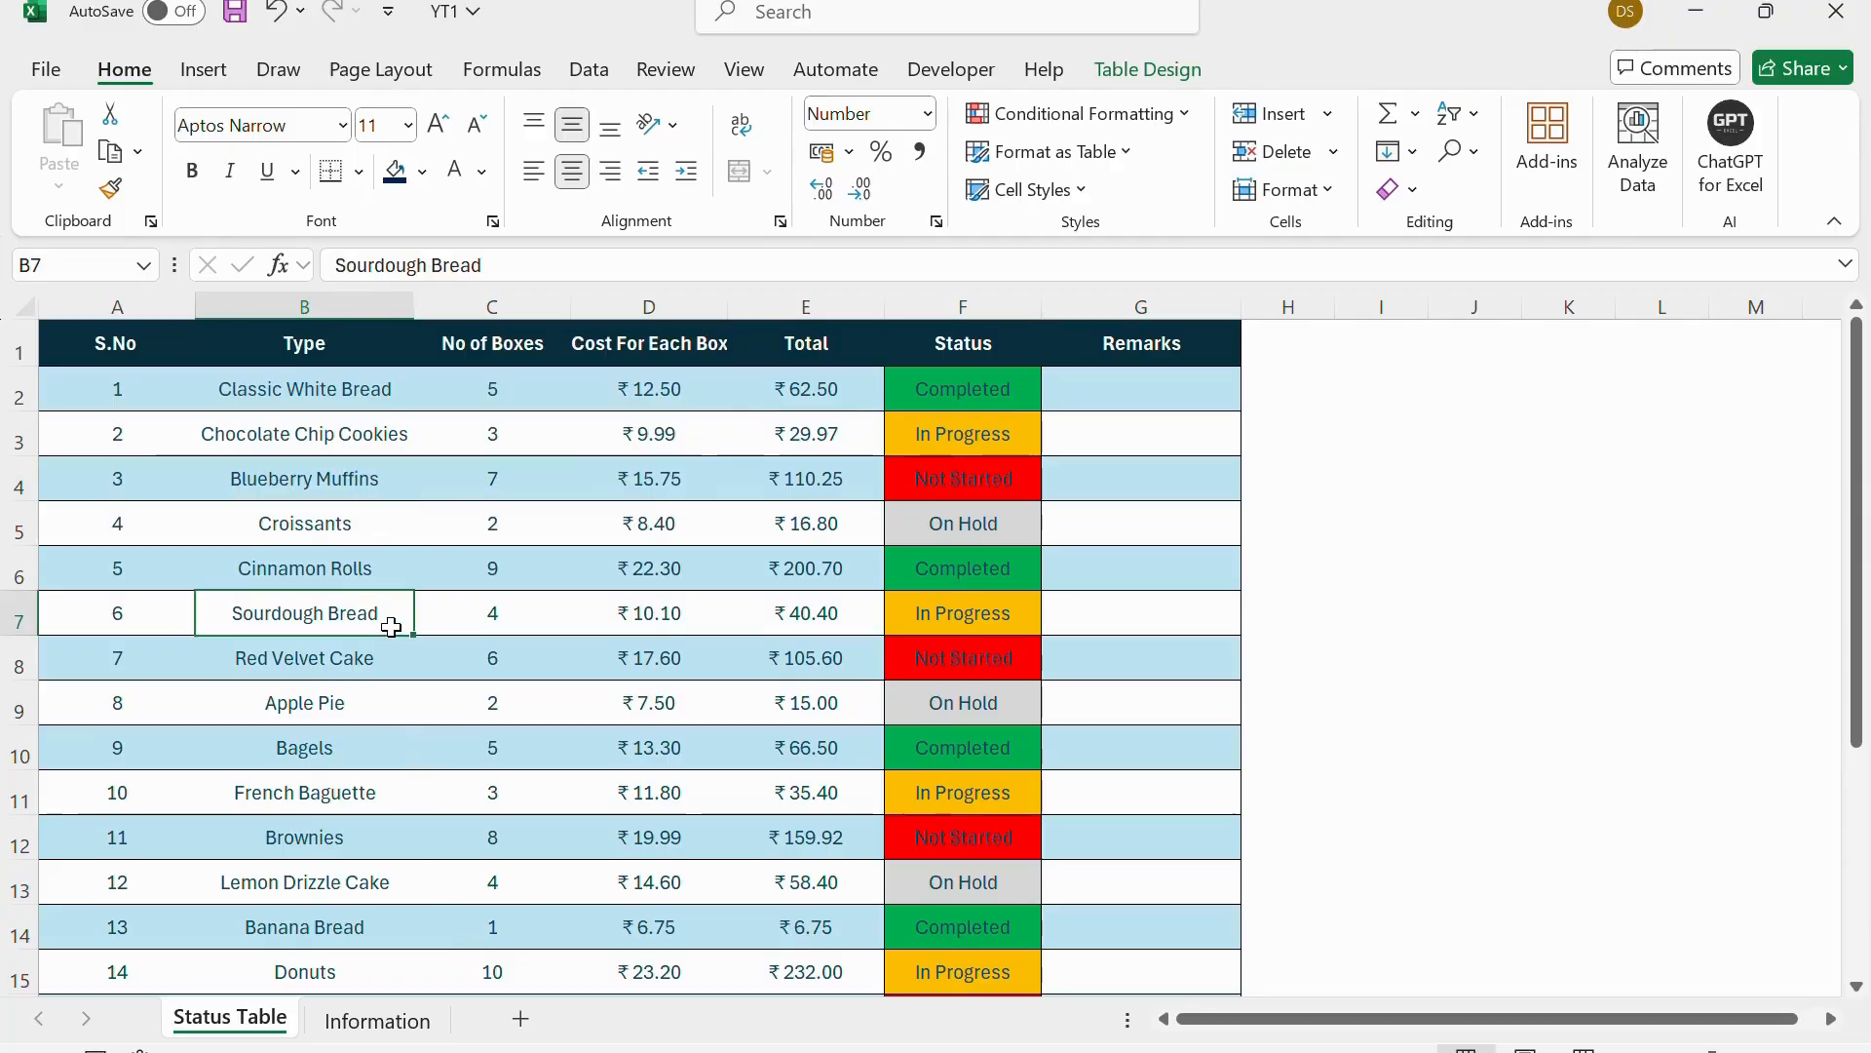
Examine the headers and raw data on the Information sheet and compare them with the Status Table sheet.
click(409, 1023)
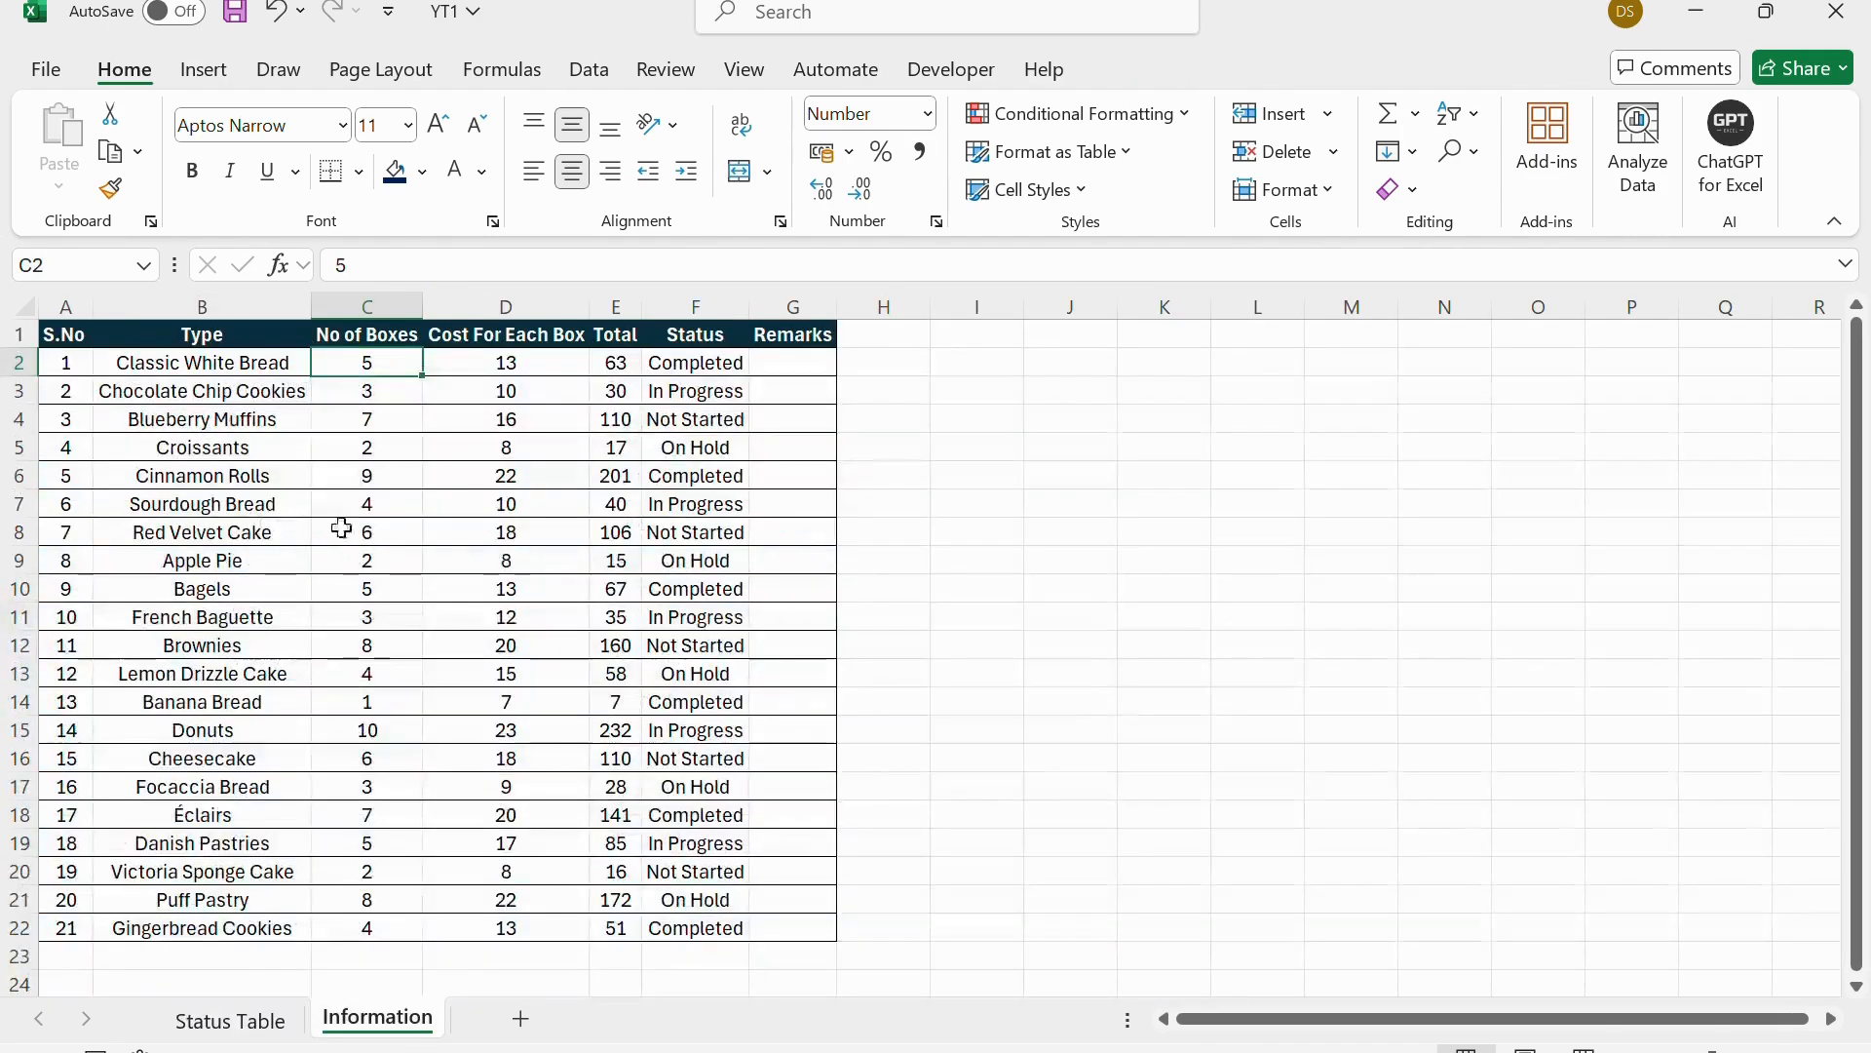
click(216, 422)
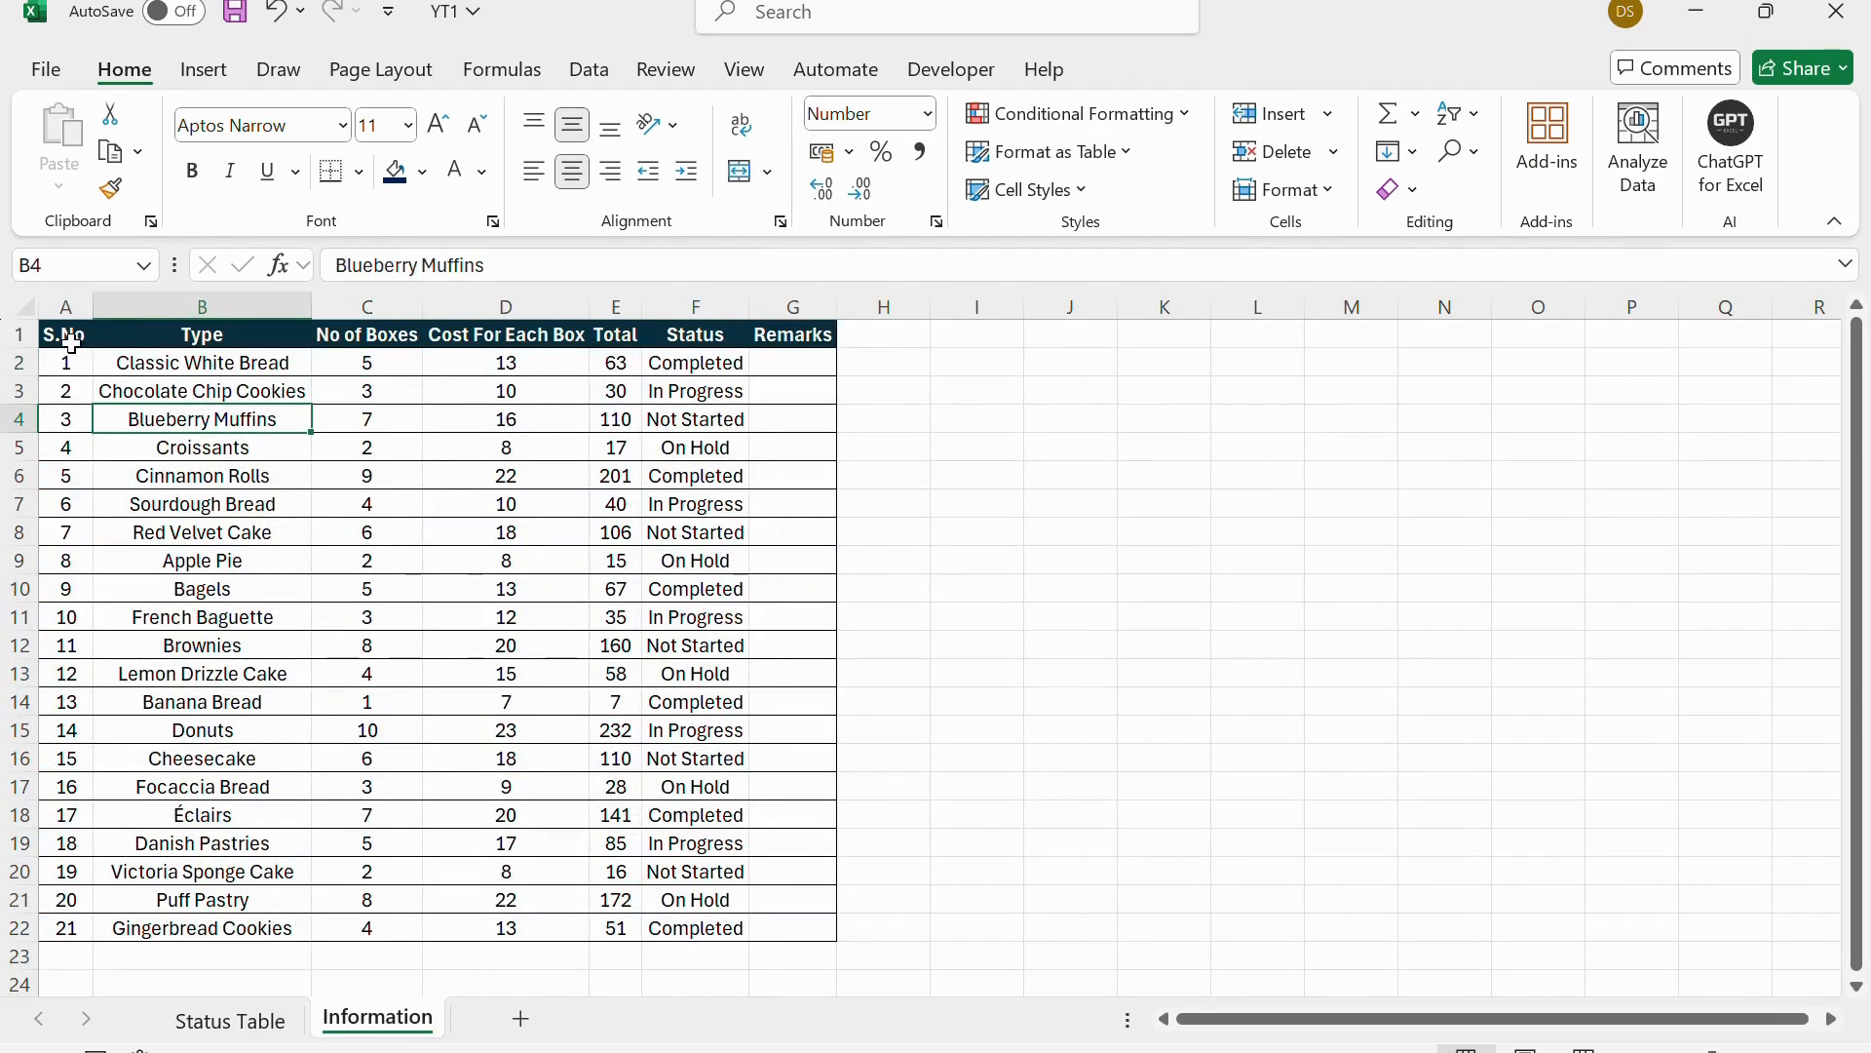
click(211, 367)
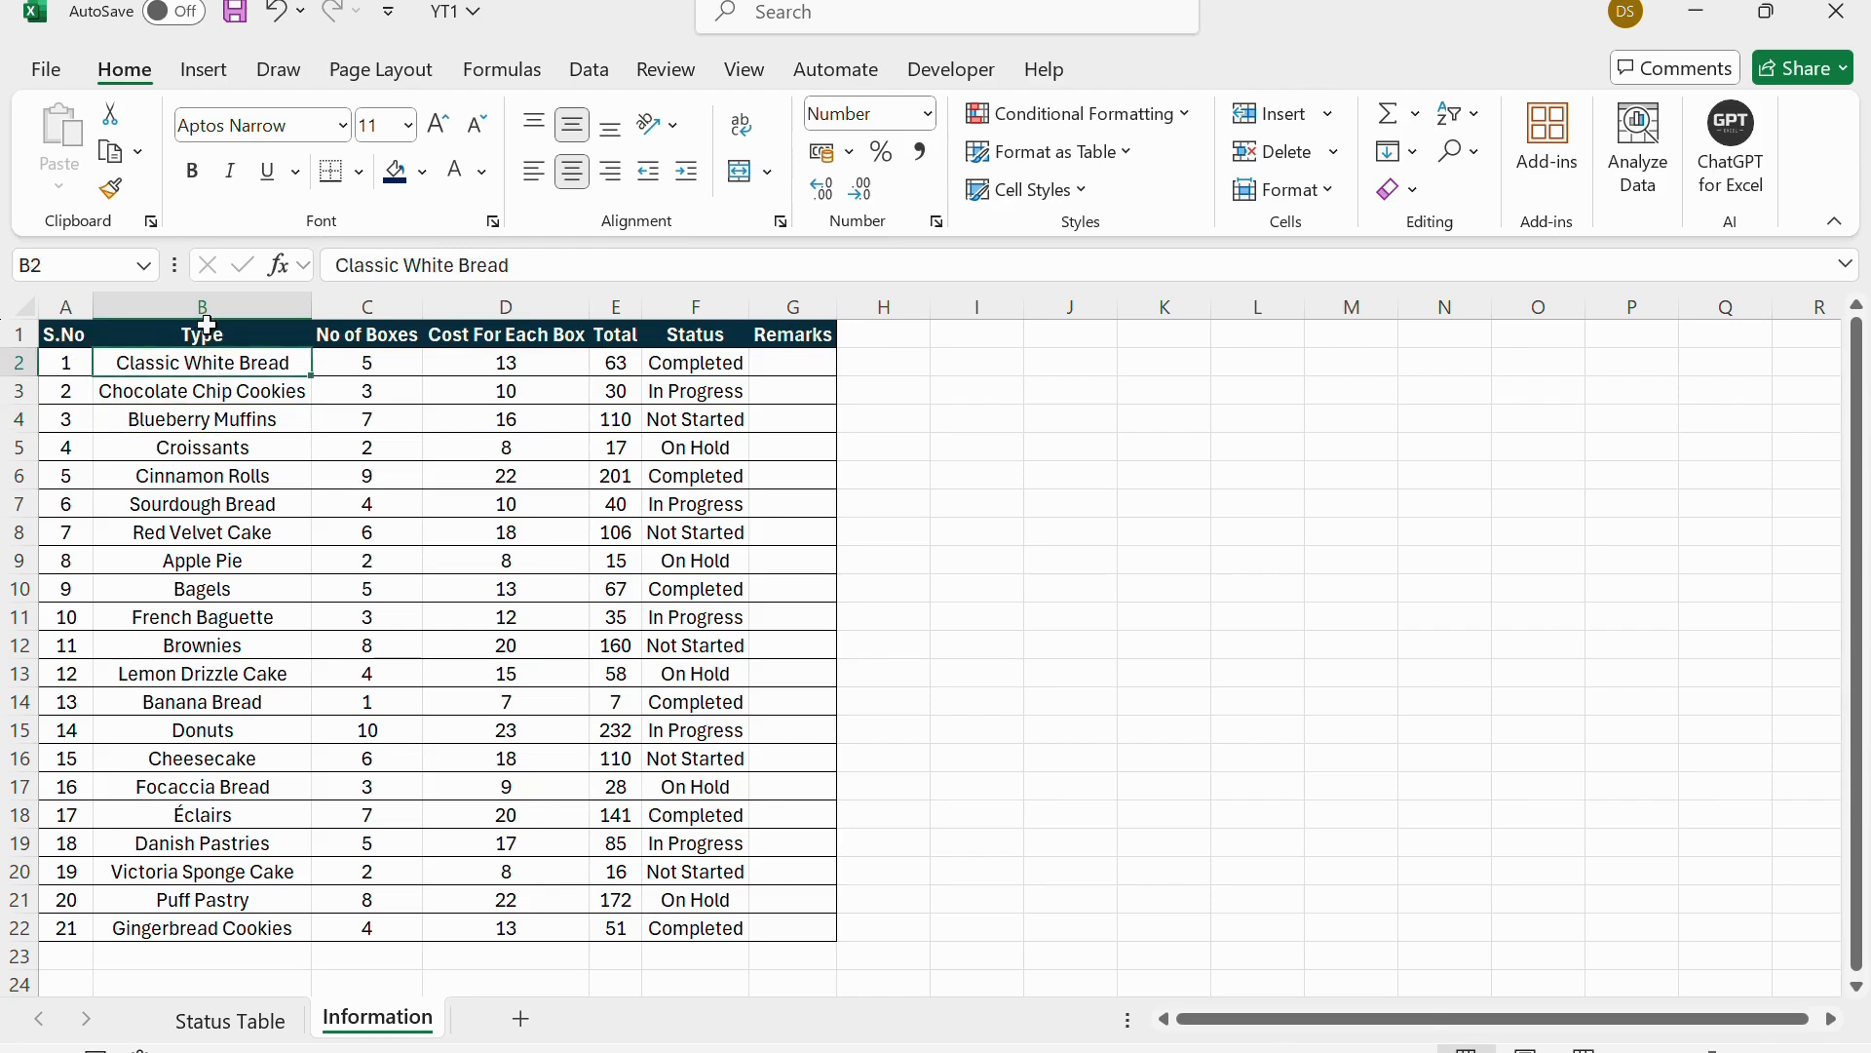
click(212, 339)
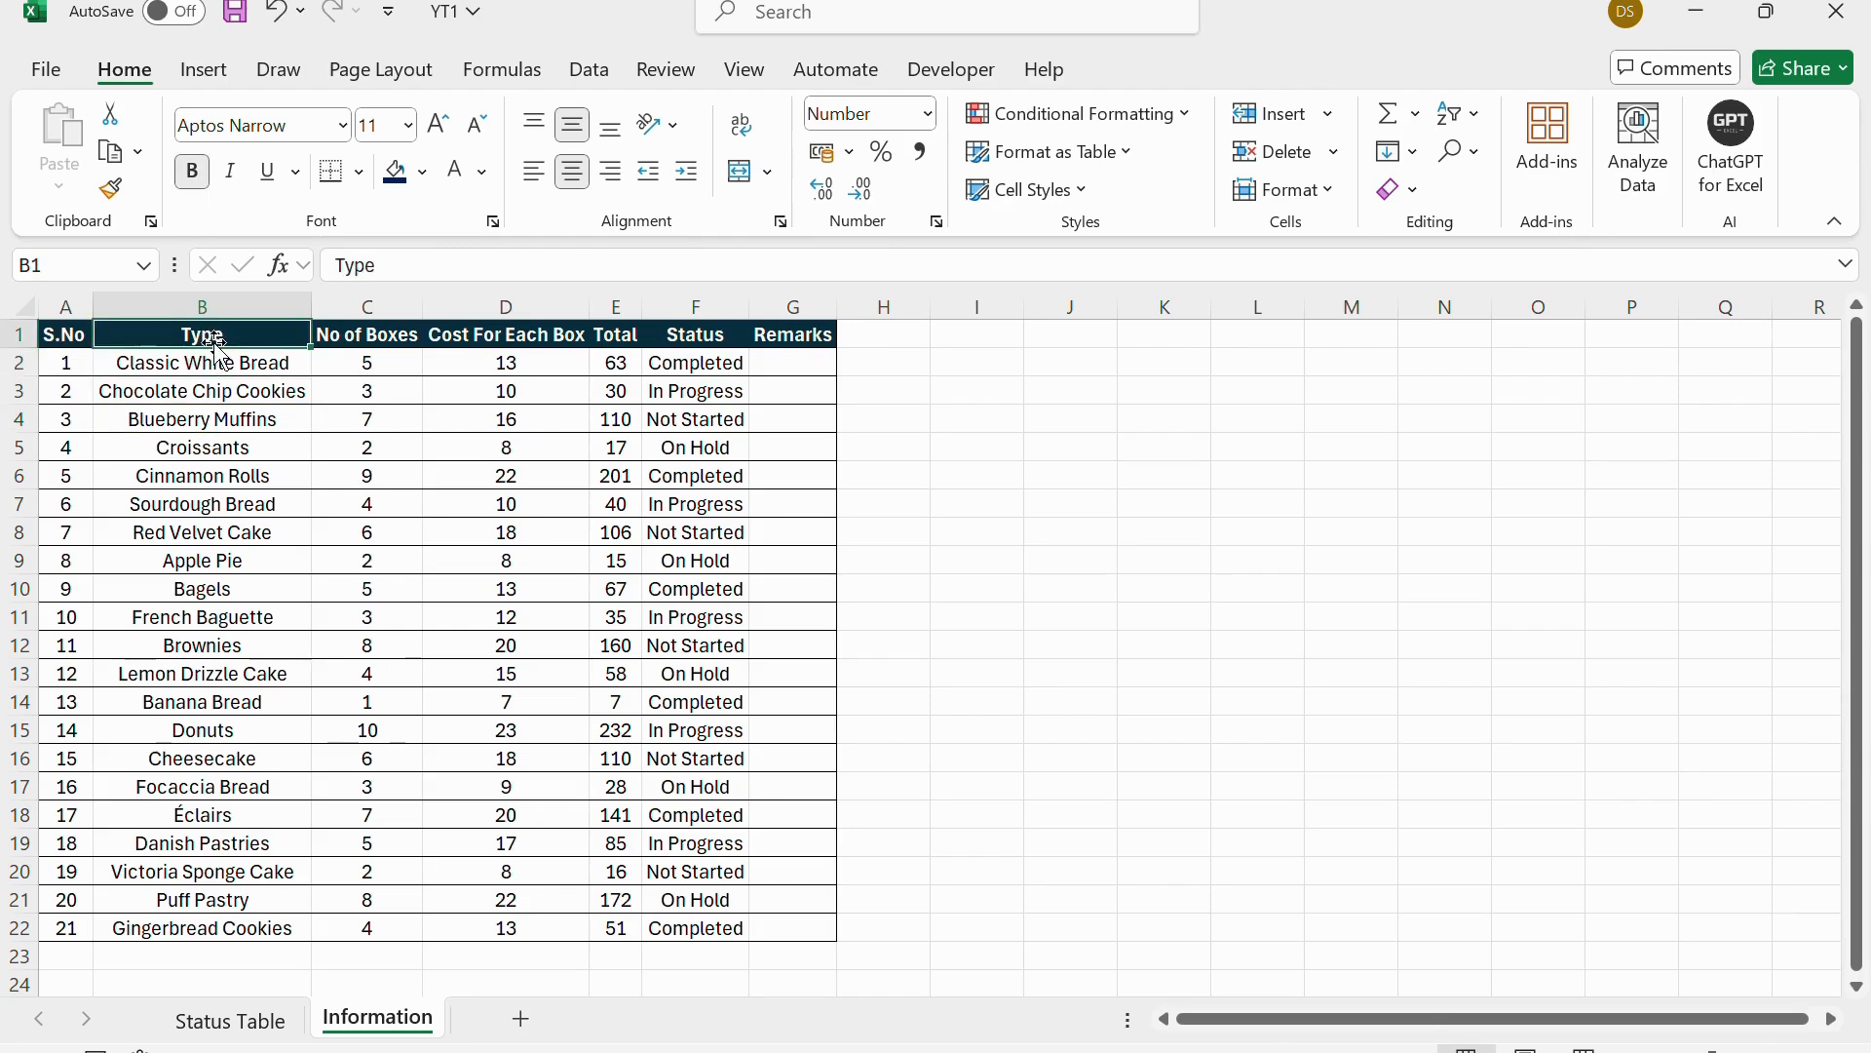
key(Right)
key(Right)
key(Right)
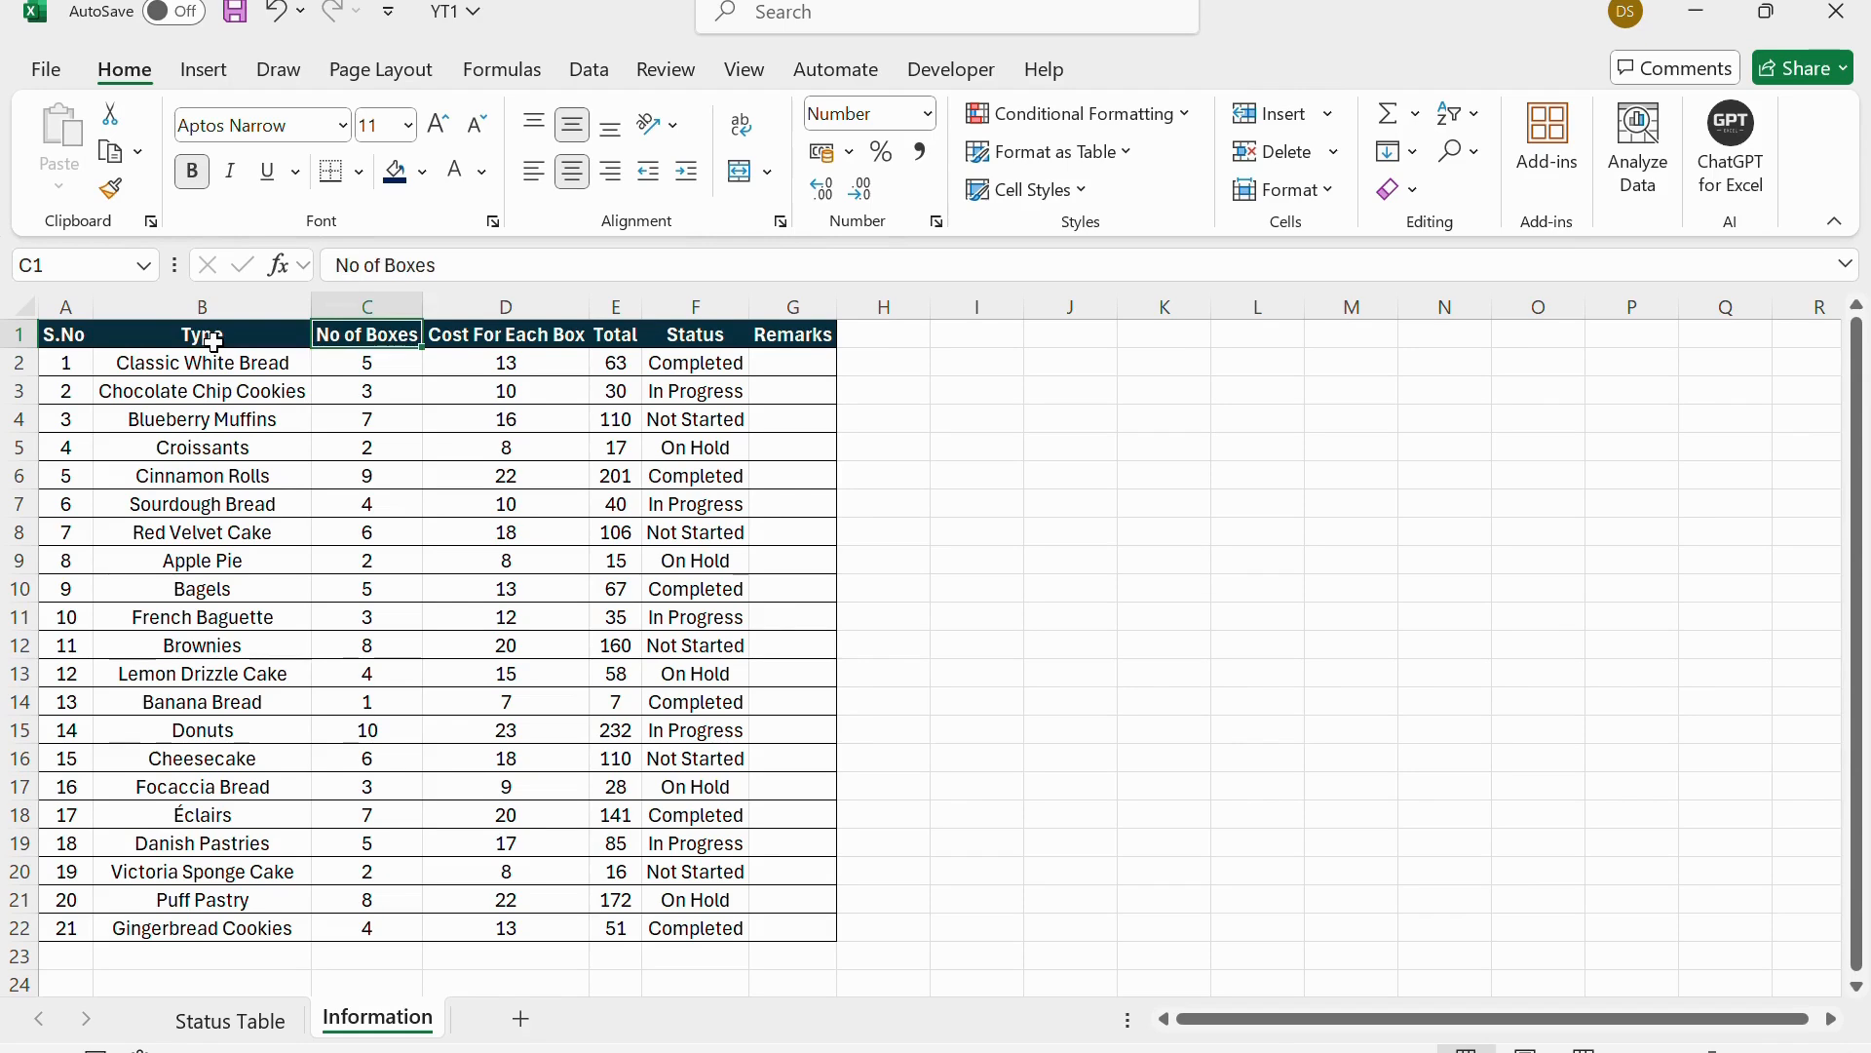
key(Right)
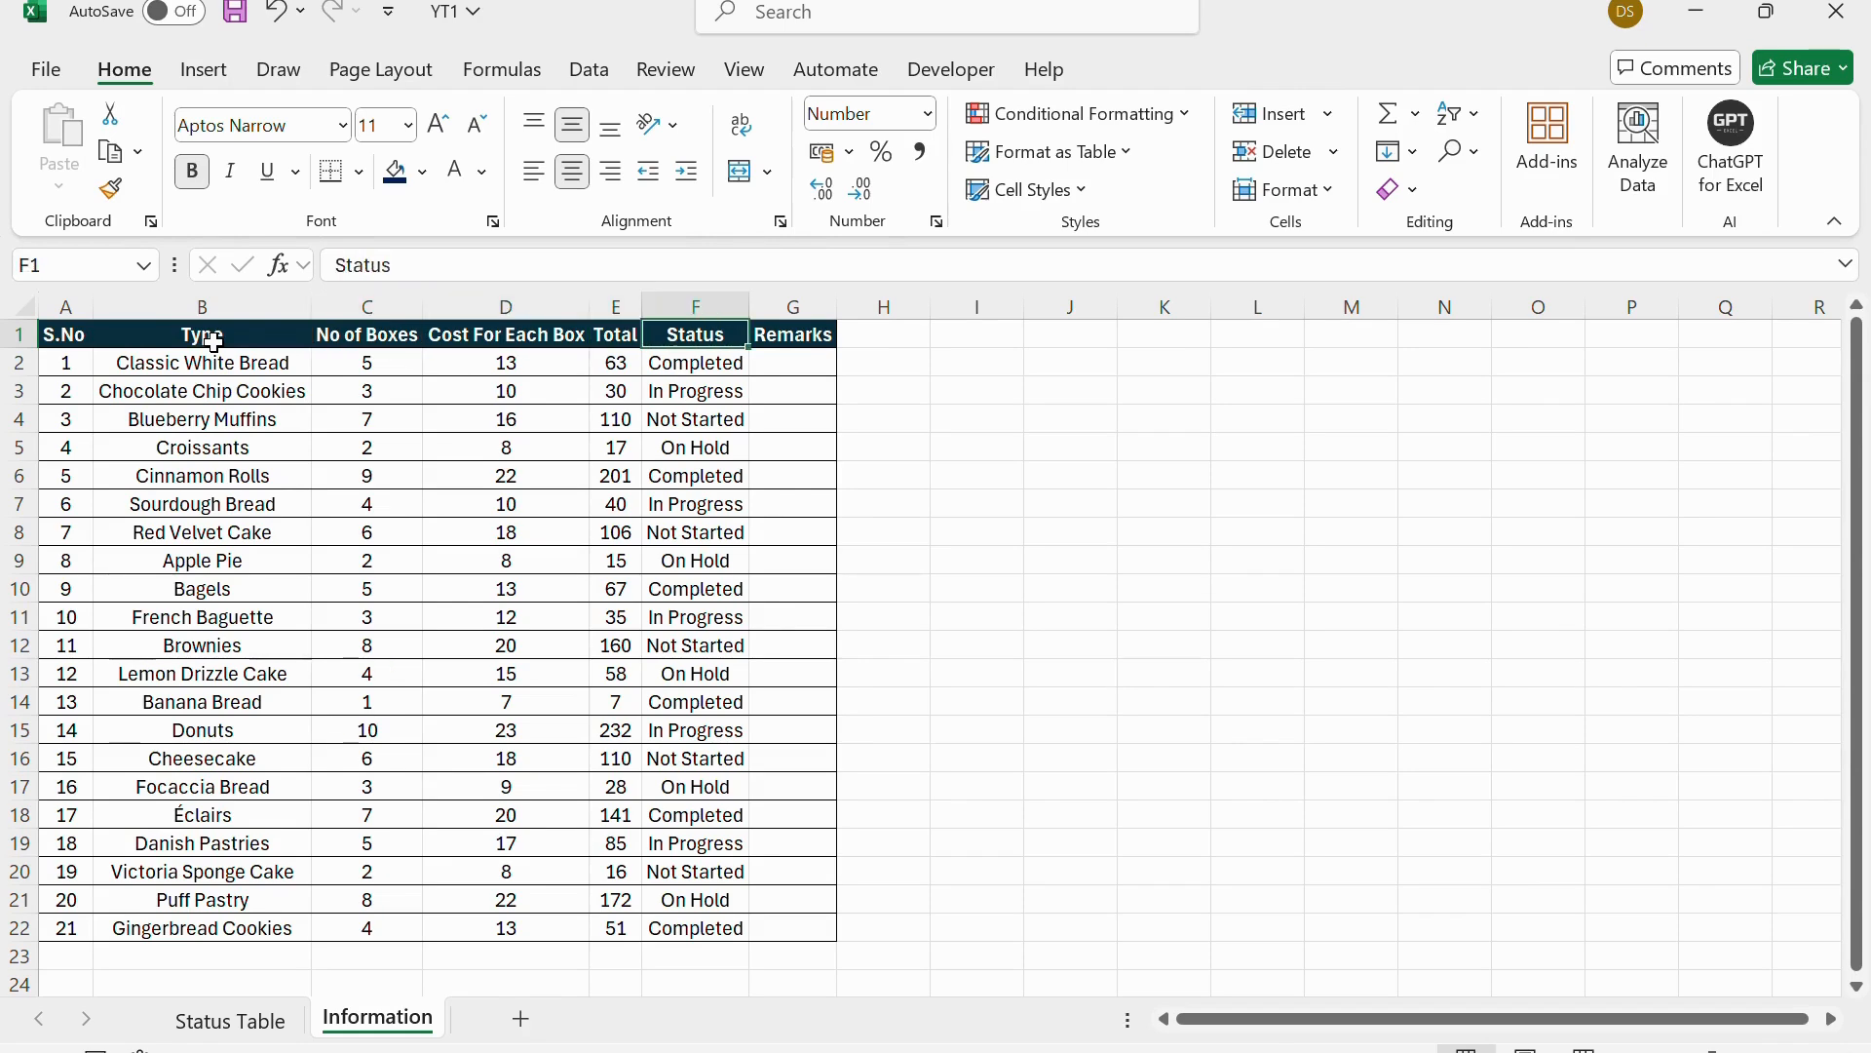
click(429, 390)
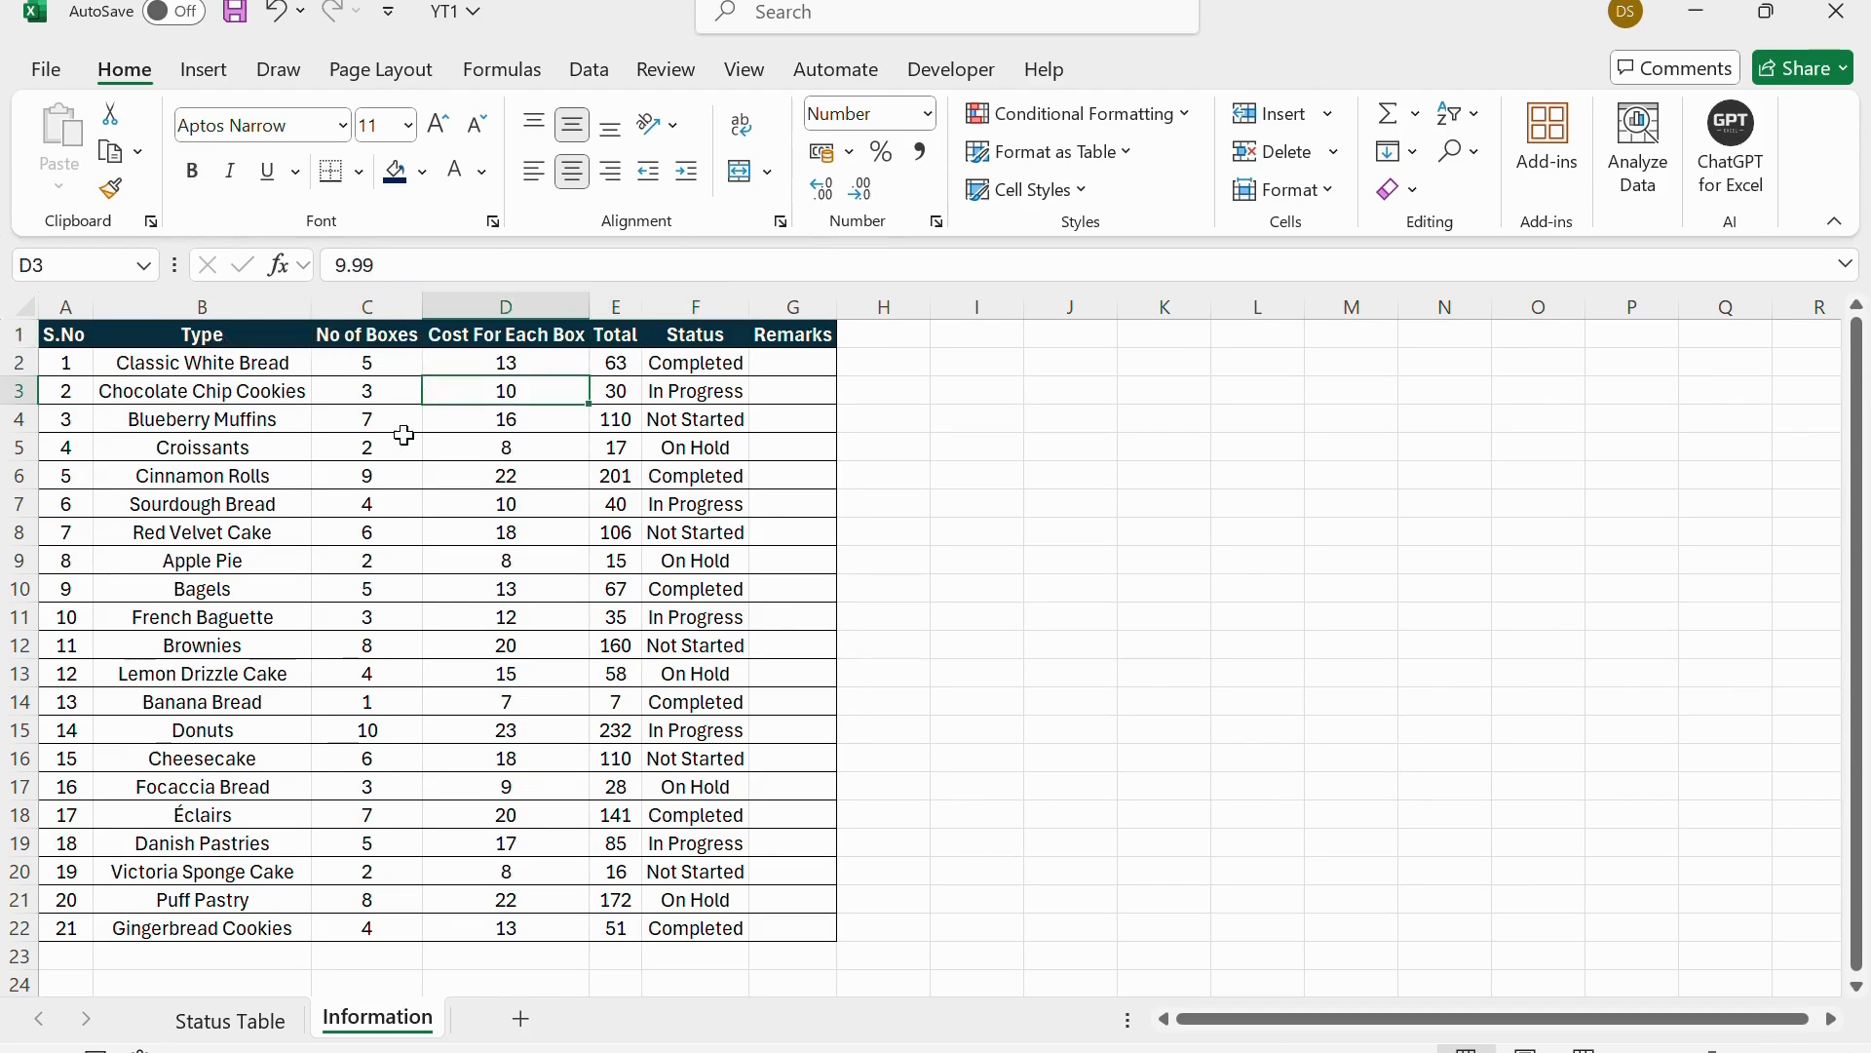
click(251, 1015)
click(413, 1014)
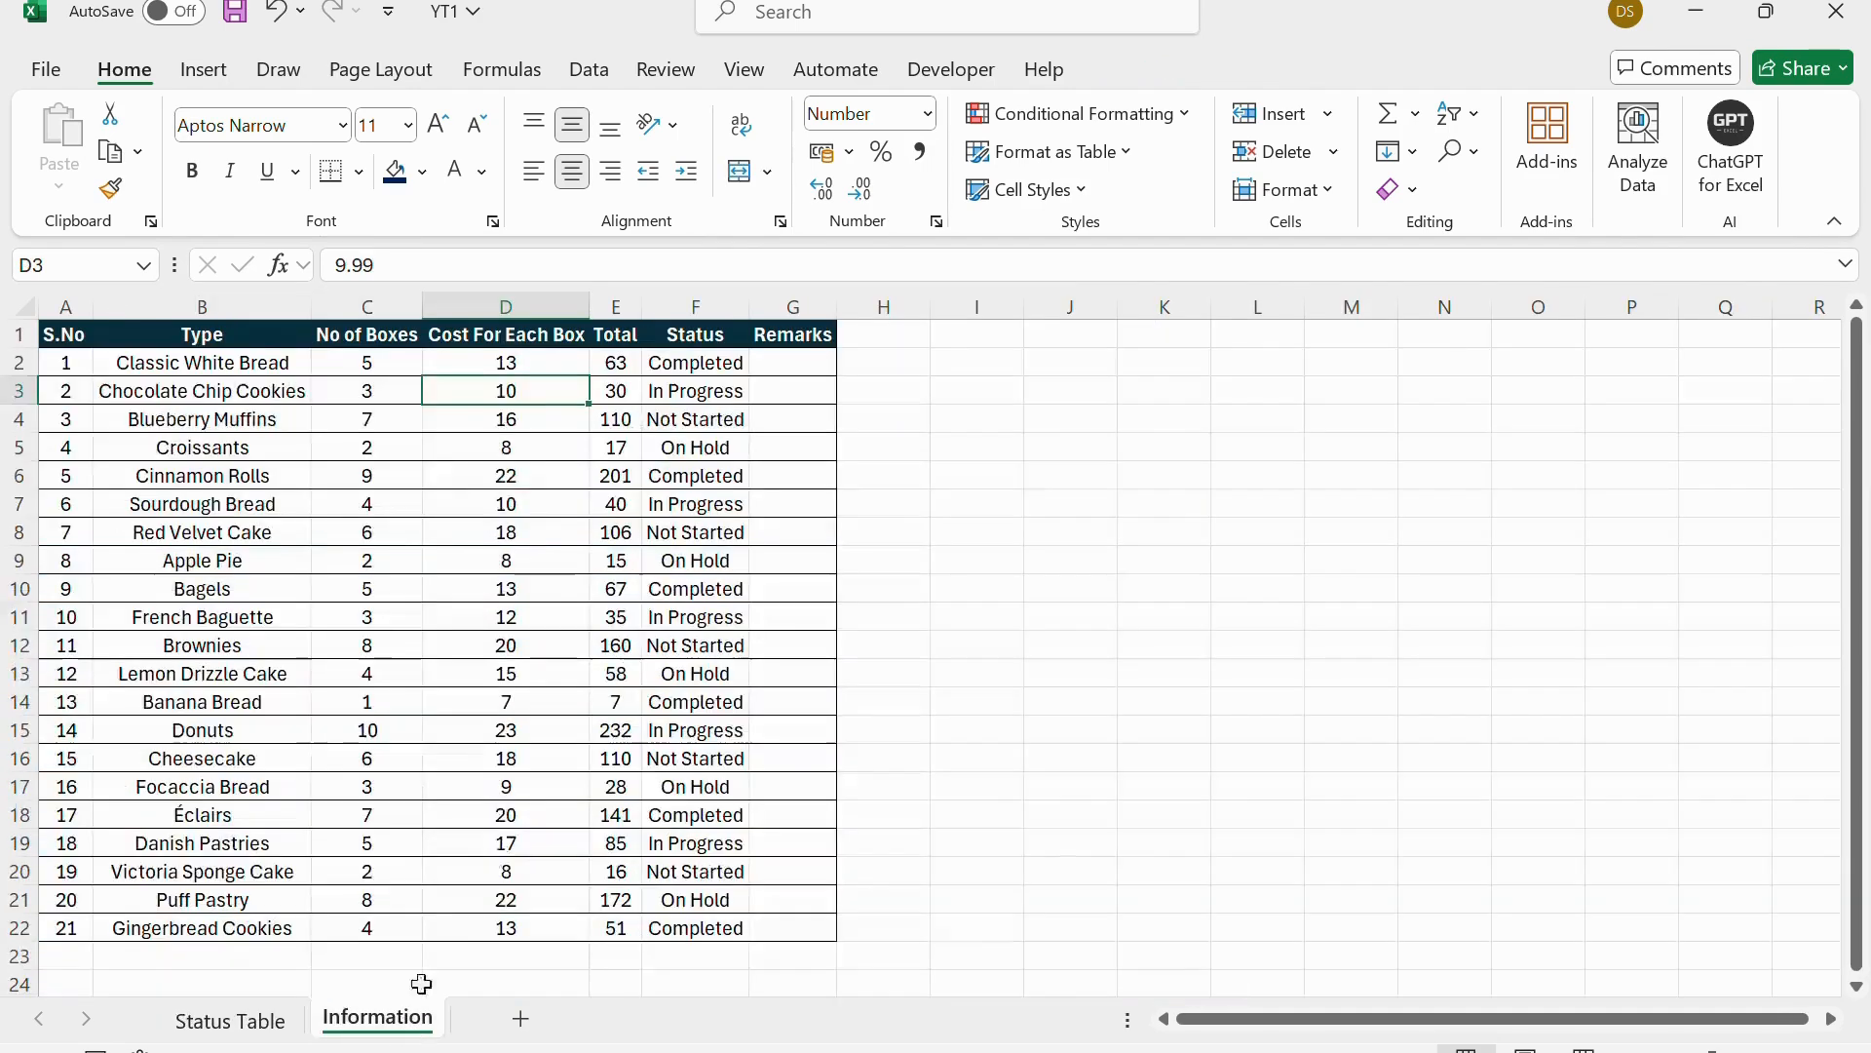
click(255, 1019)
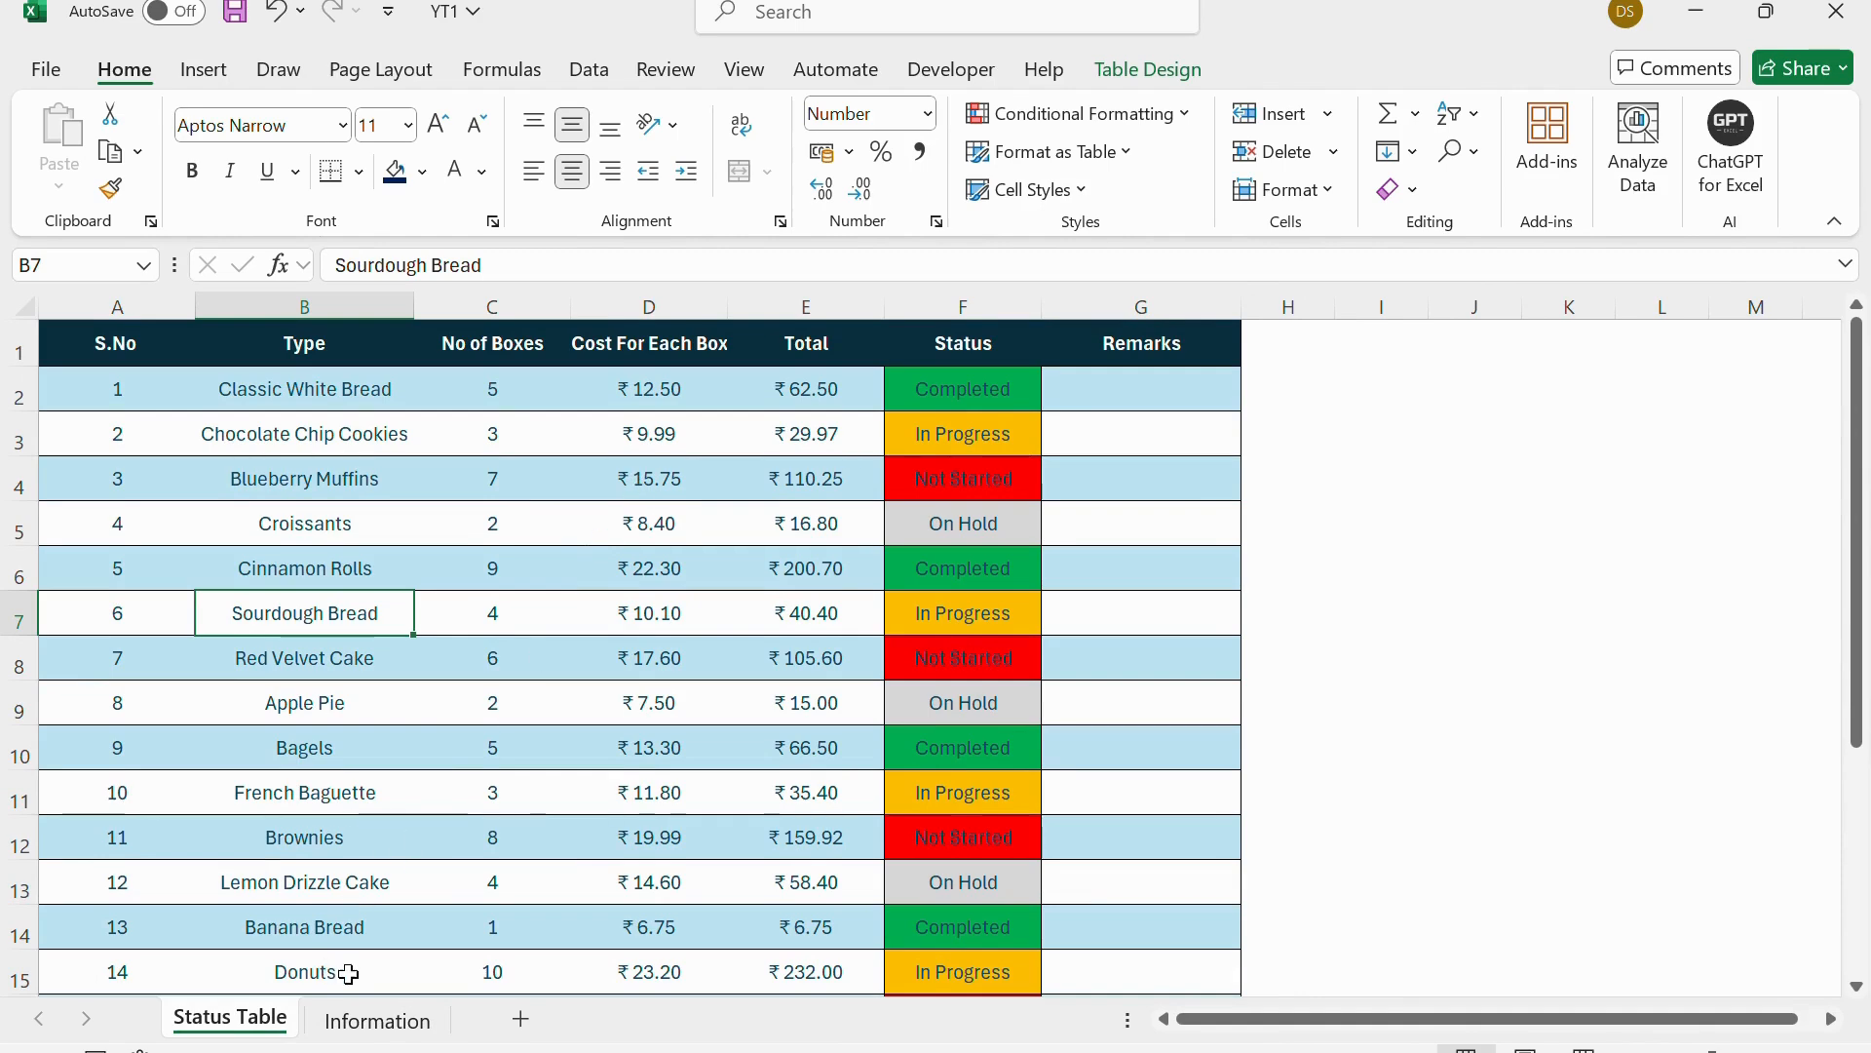
click(409, 1019)
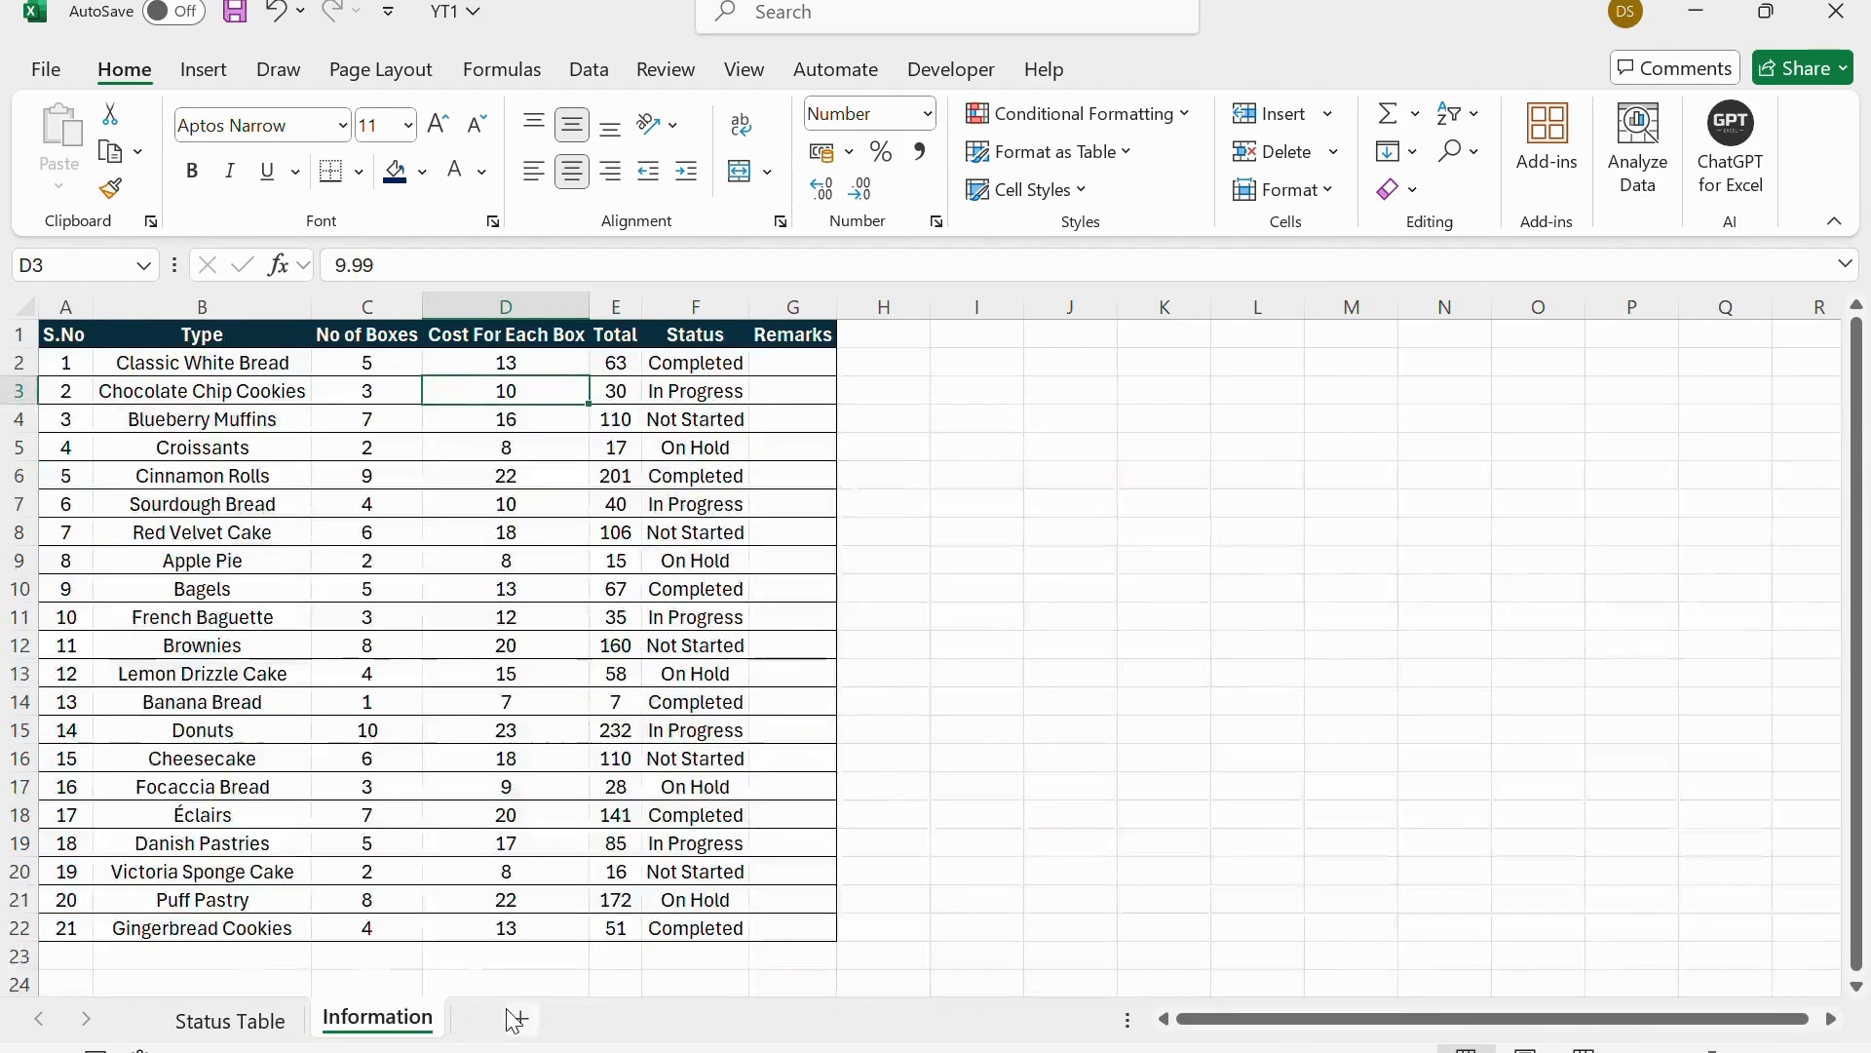
Add a new worksheet and link its cell A1 to the Information sheet with the formula =Information!A1.
click(515, 1018)
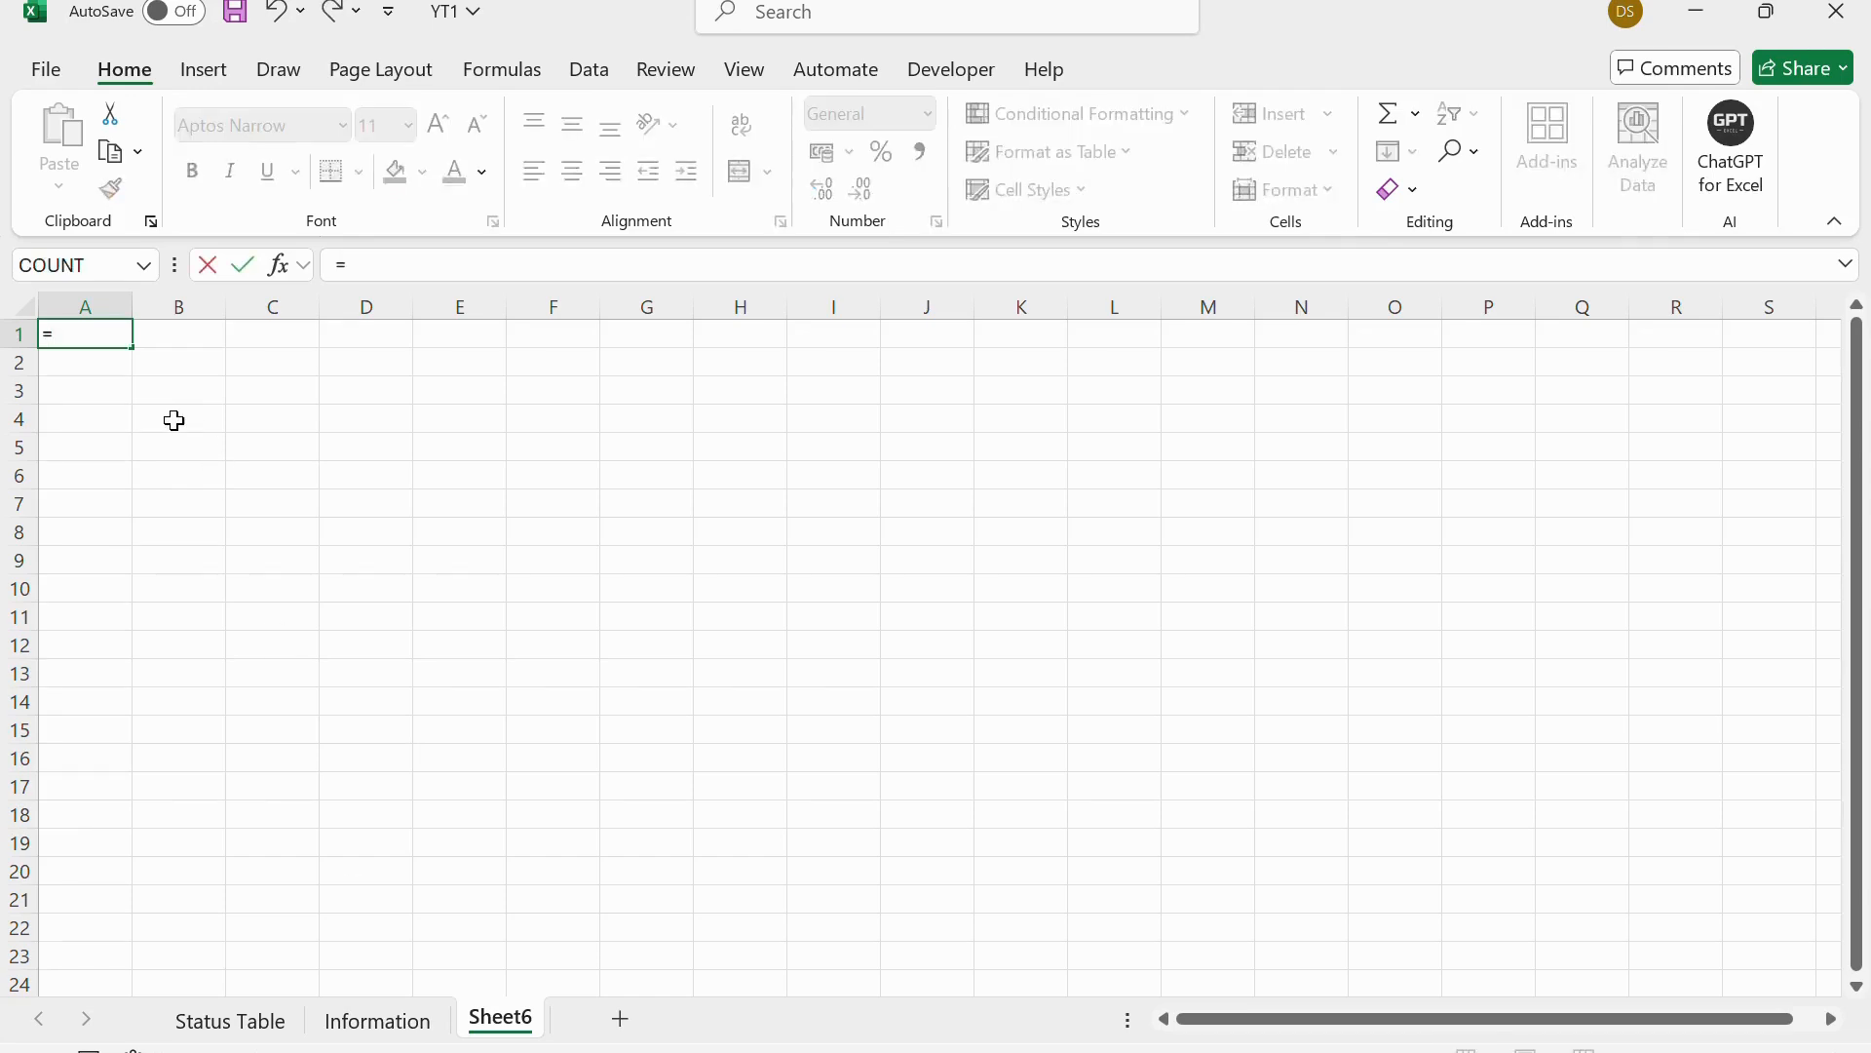
click(417, 1021)
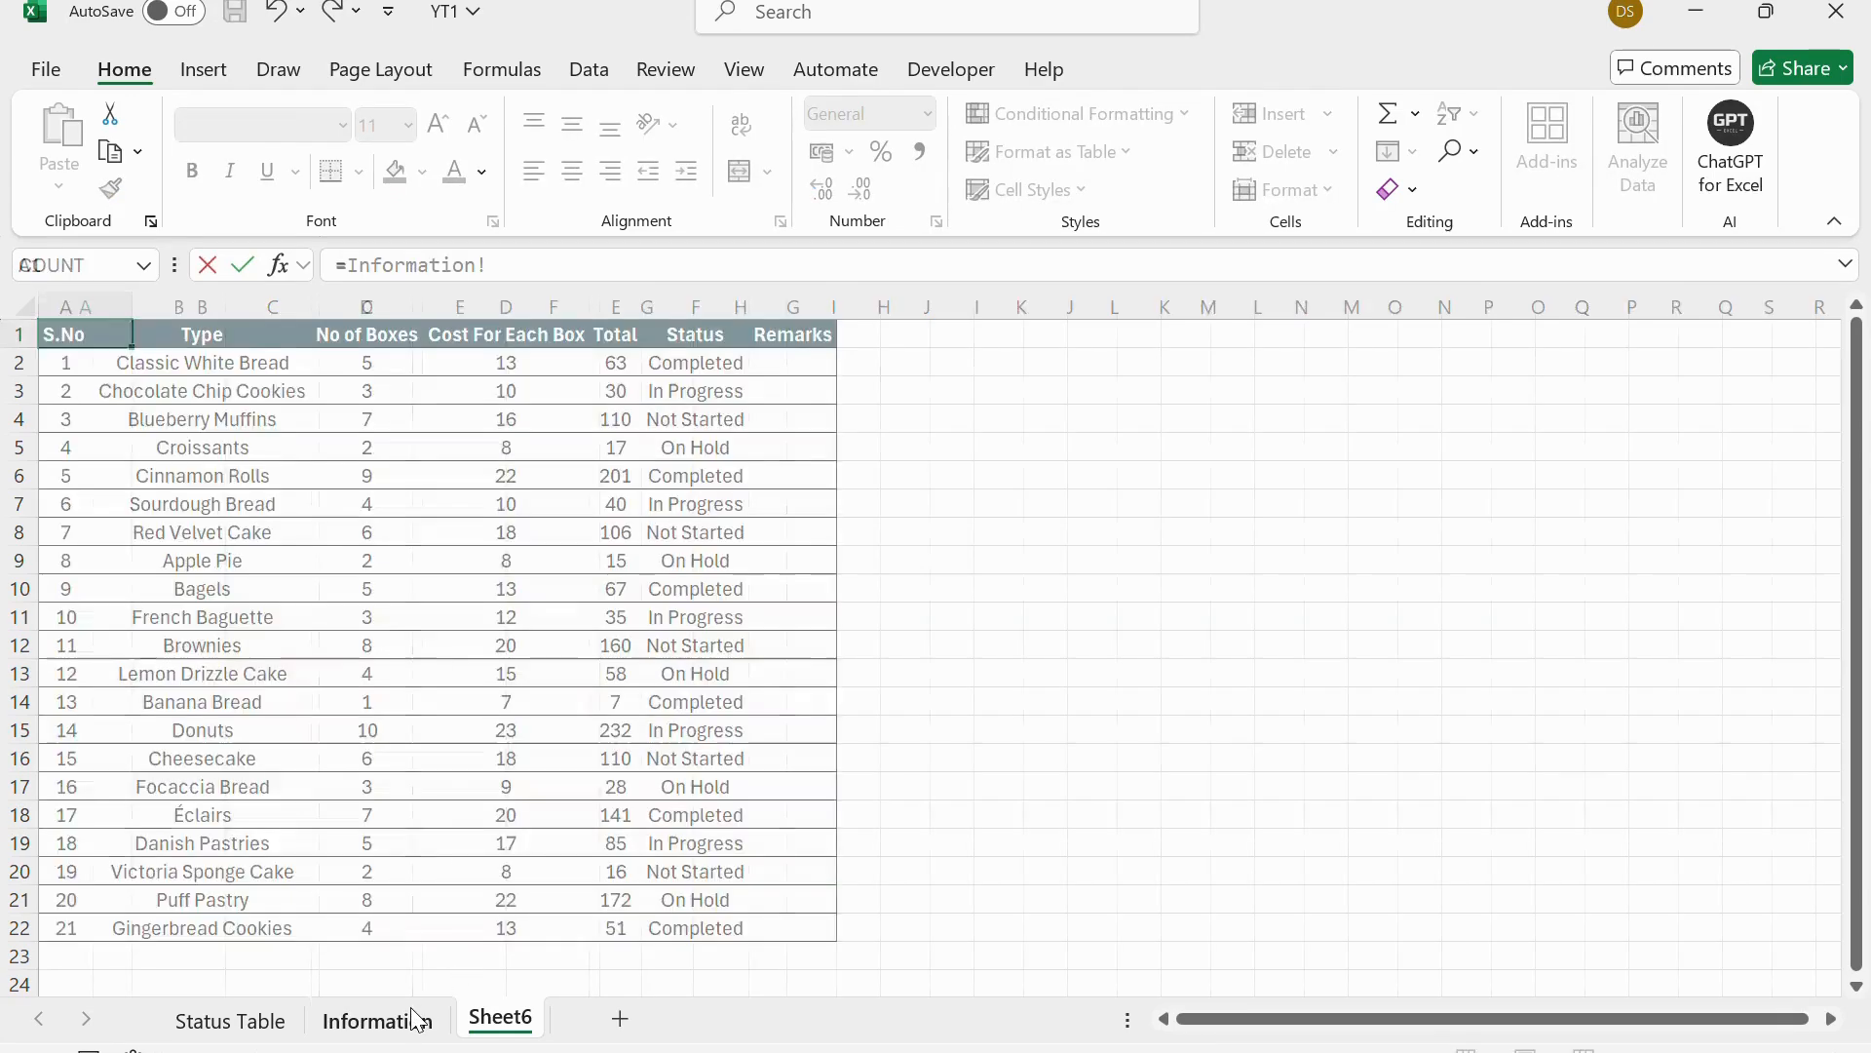
key(Return)
click(101, 337)
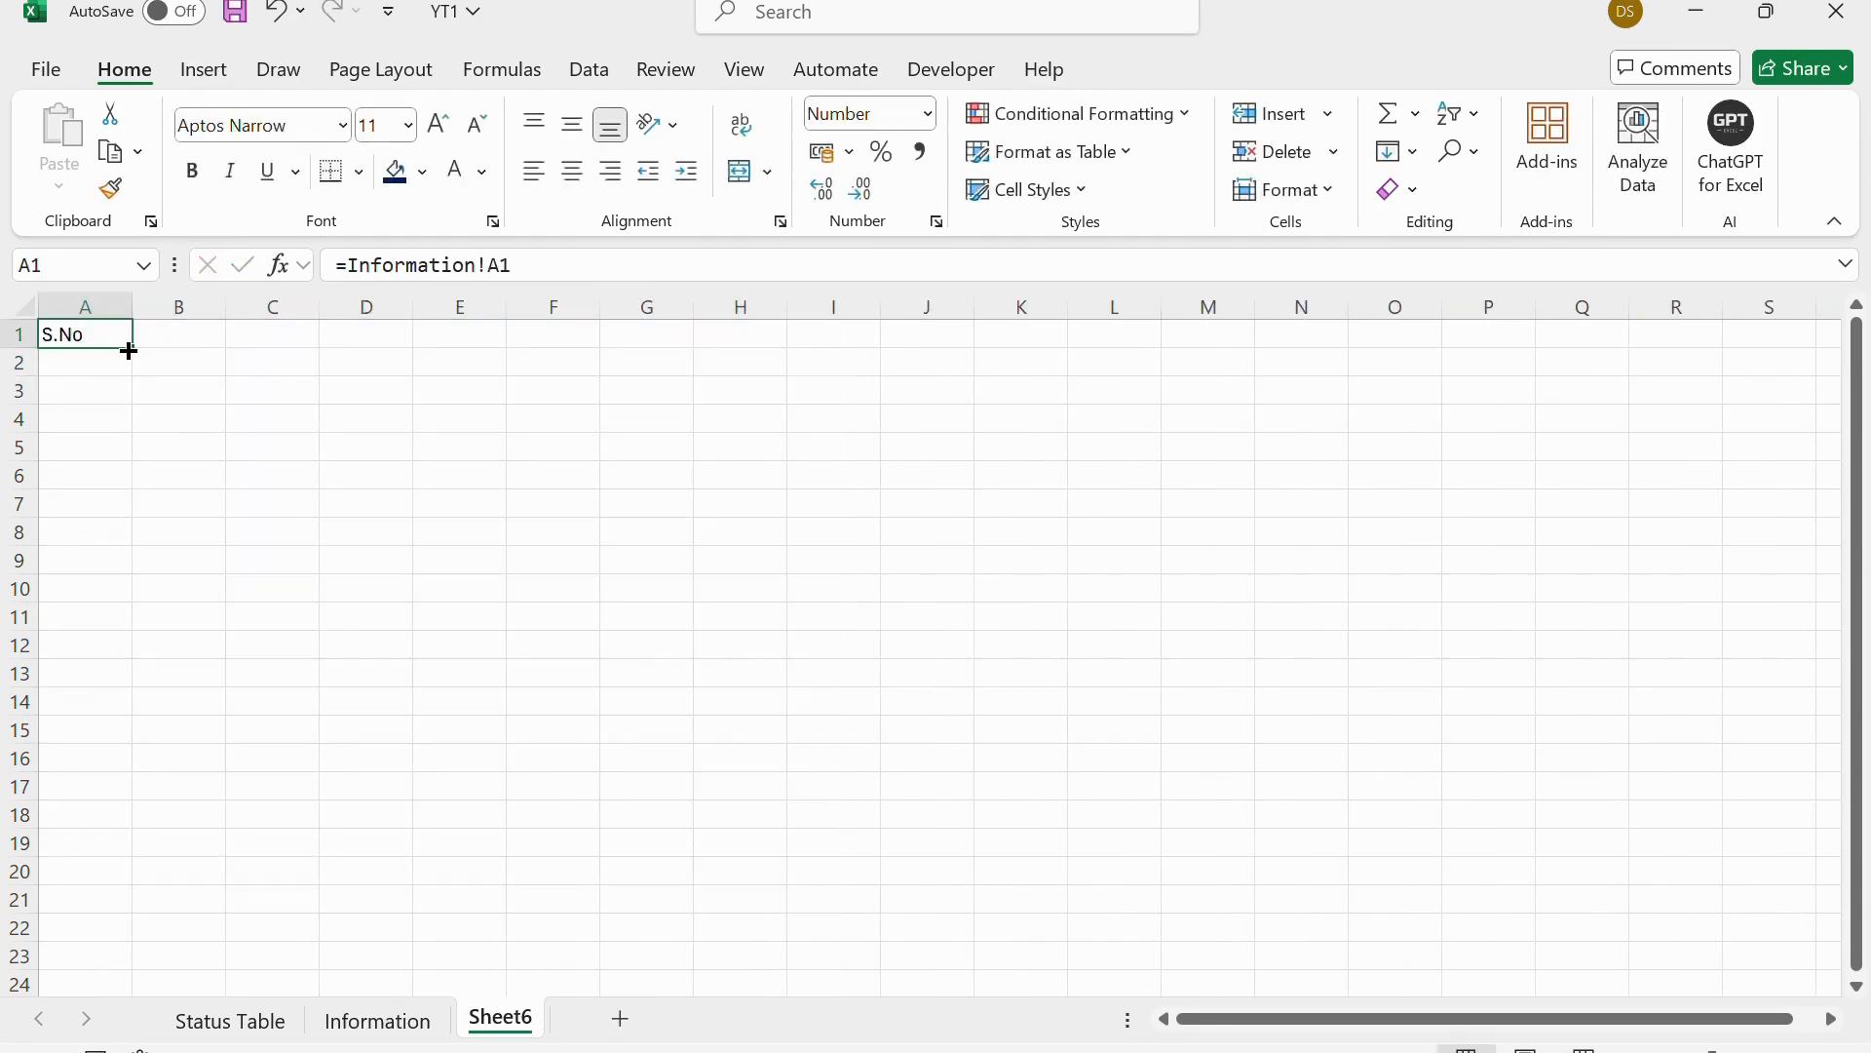
Fill the link formula from A1 across the range A1:G22 to bring in the whole Information table.
drag(129, 351, 614, 950)
click(304, 393)
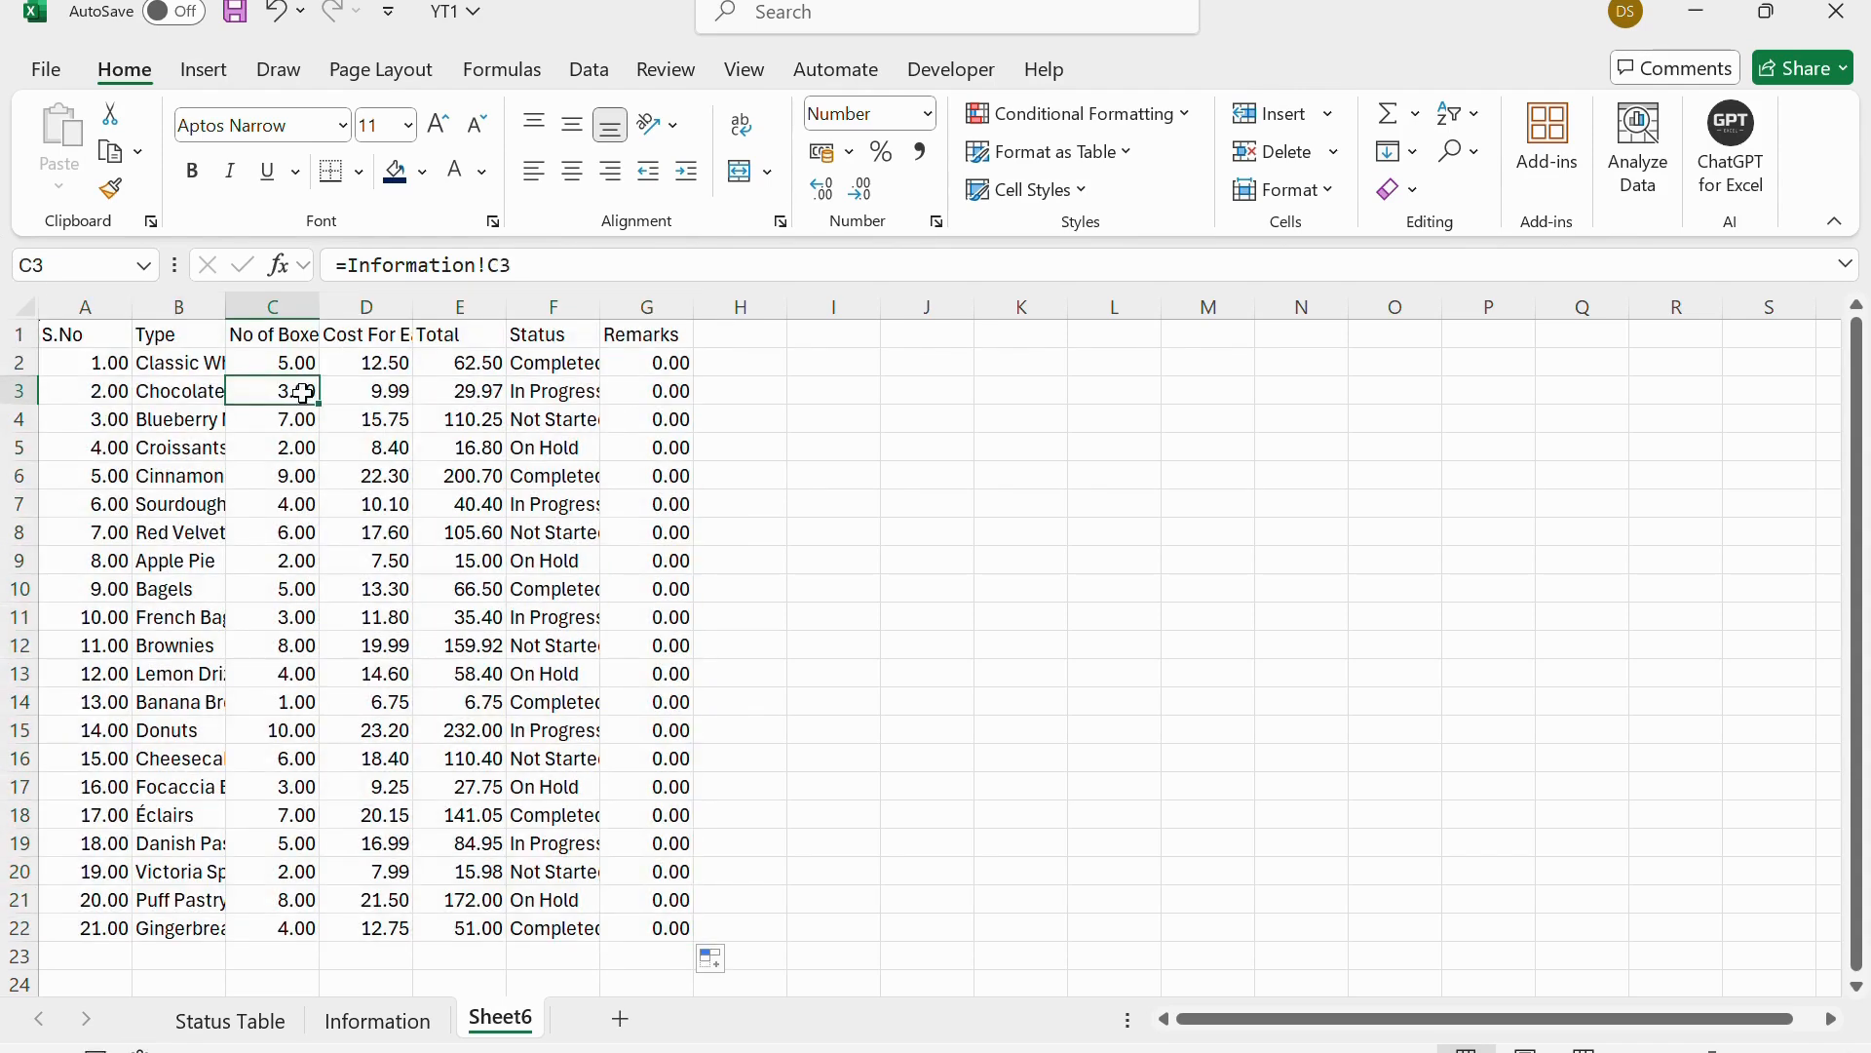
click(113, 360)
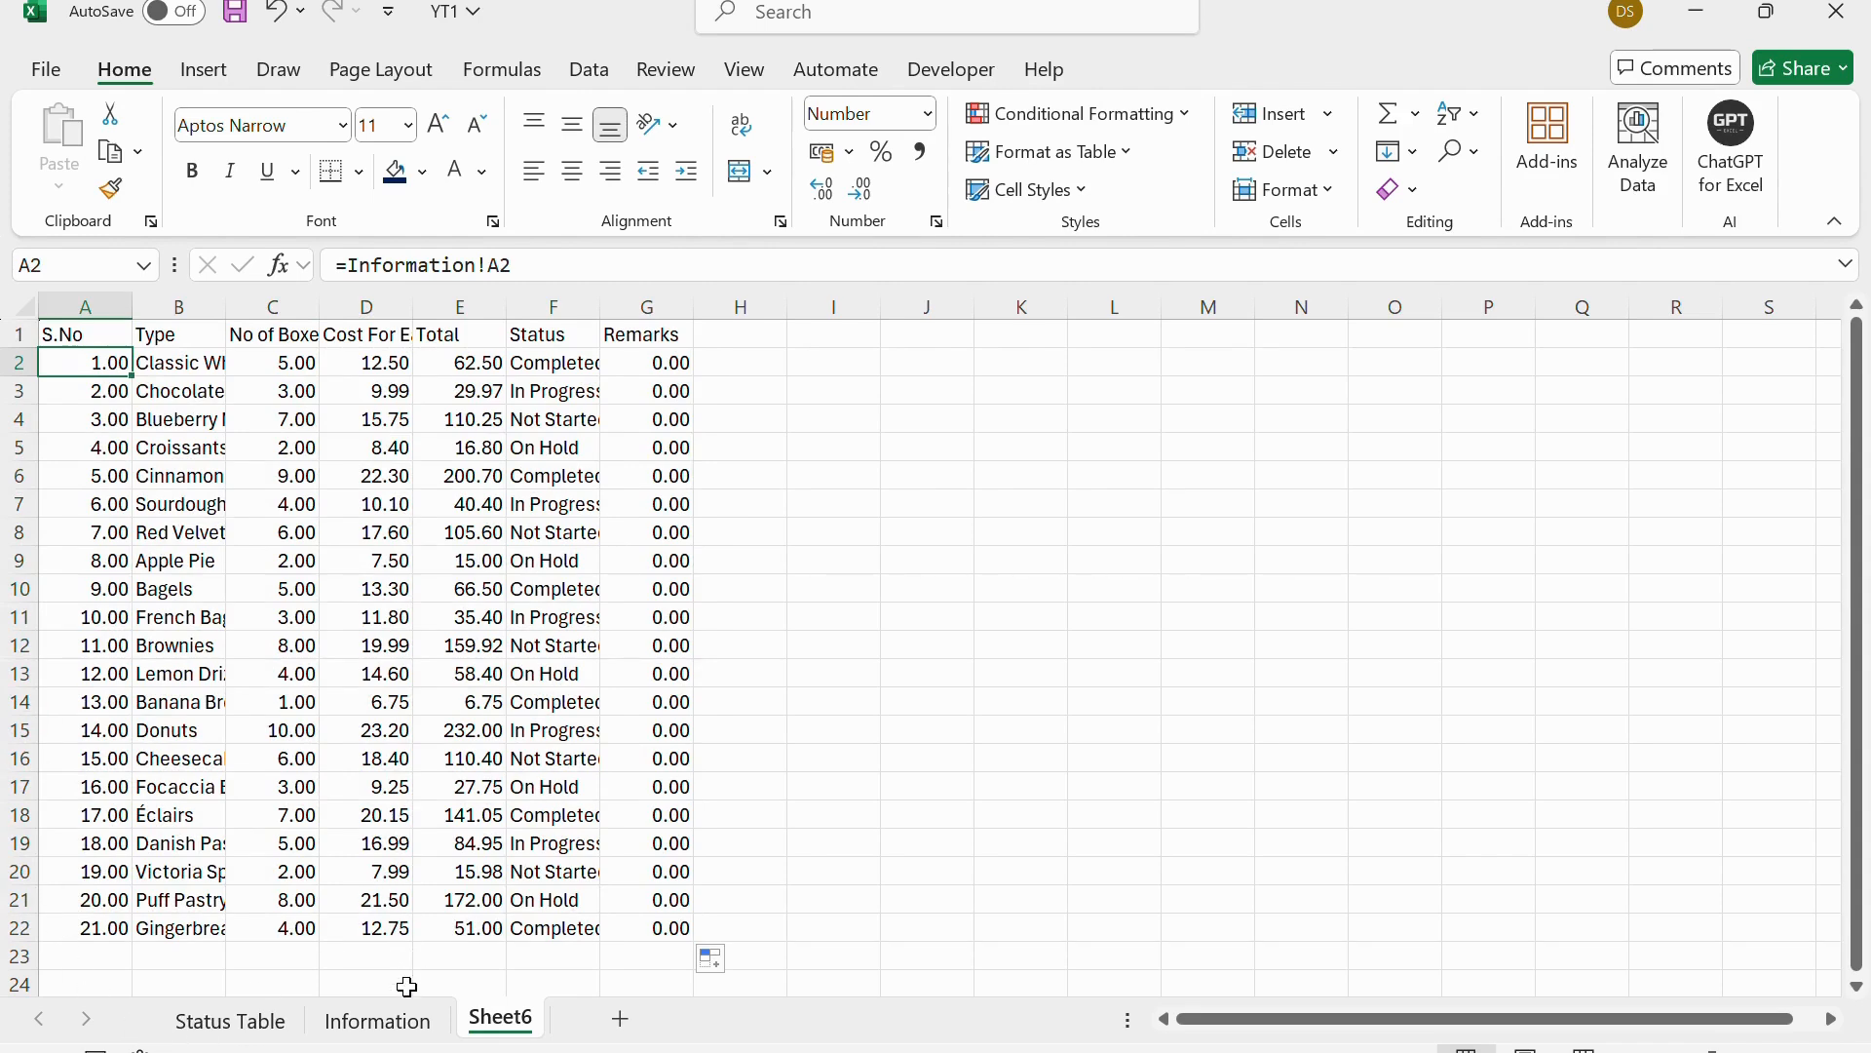
Set cell A2 on the Information sheet to 2 and check the linked cell on Sheet6.
click(378, 1020)
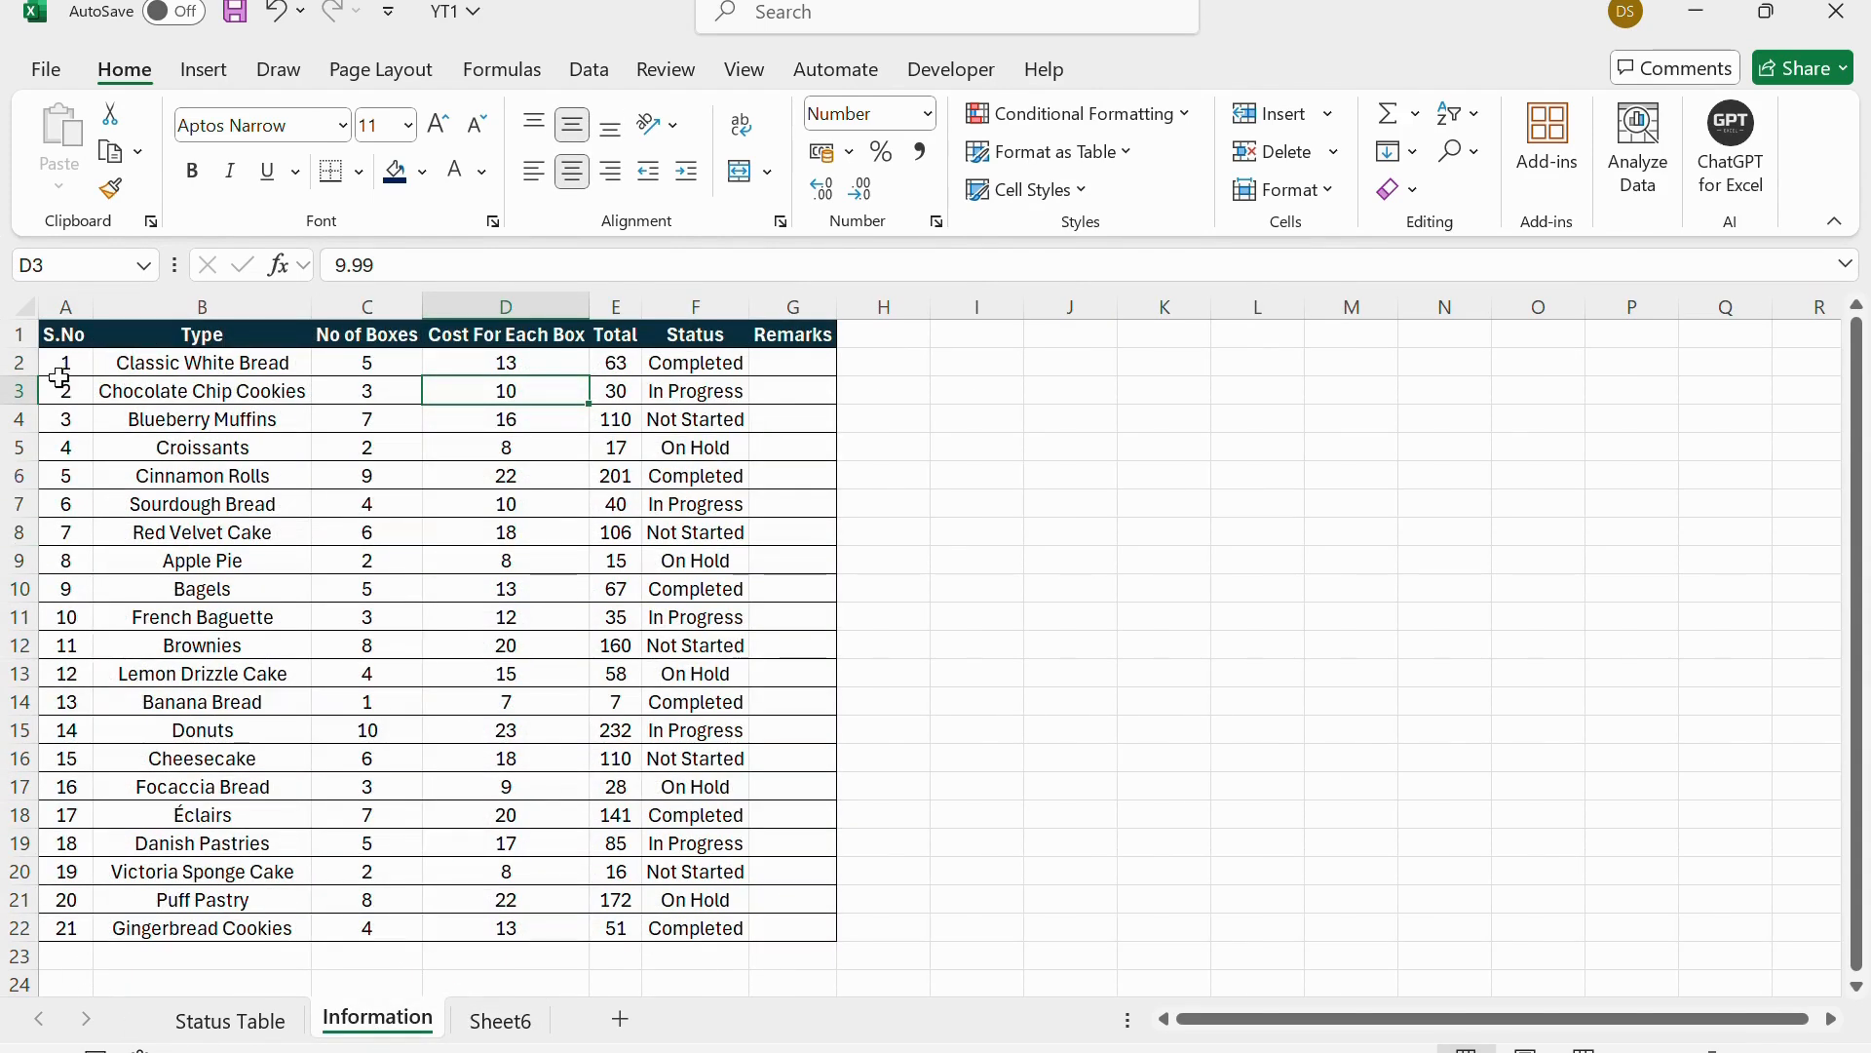
click(61, 362)
text(2)
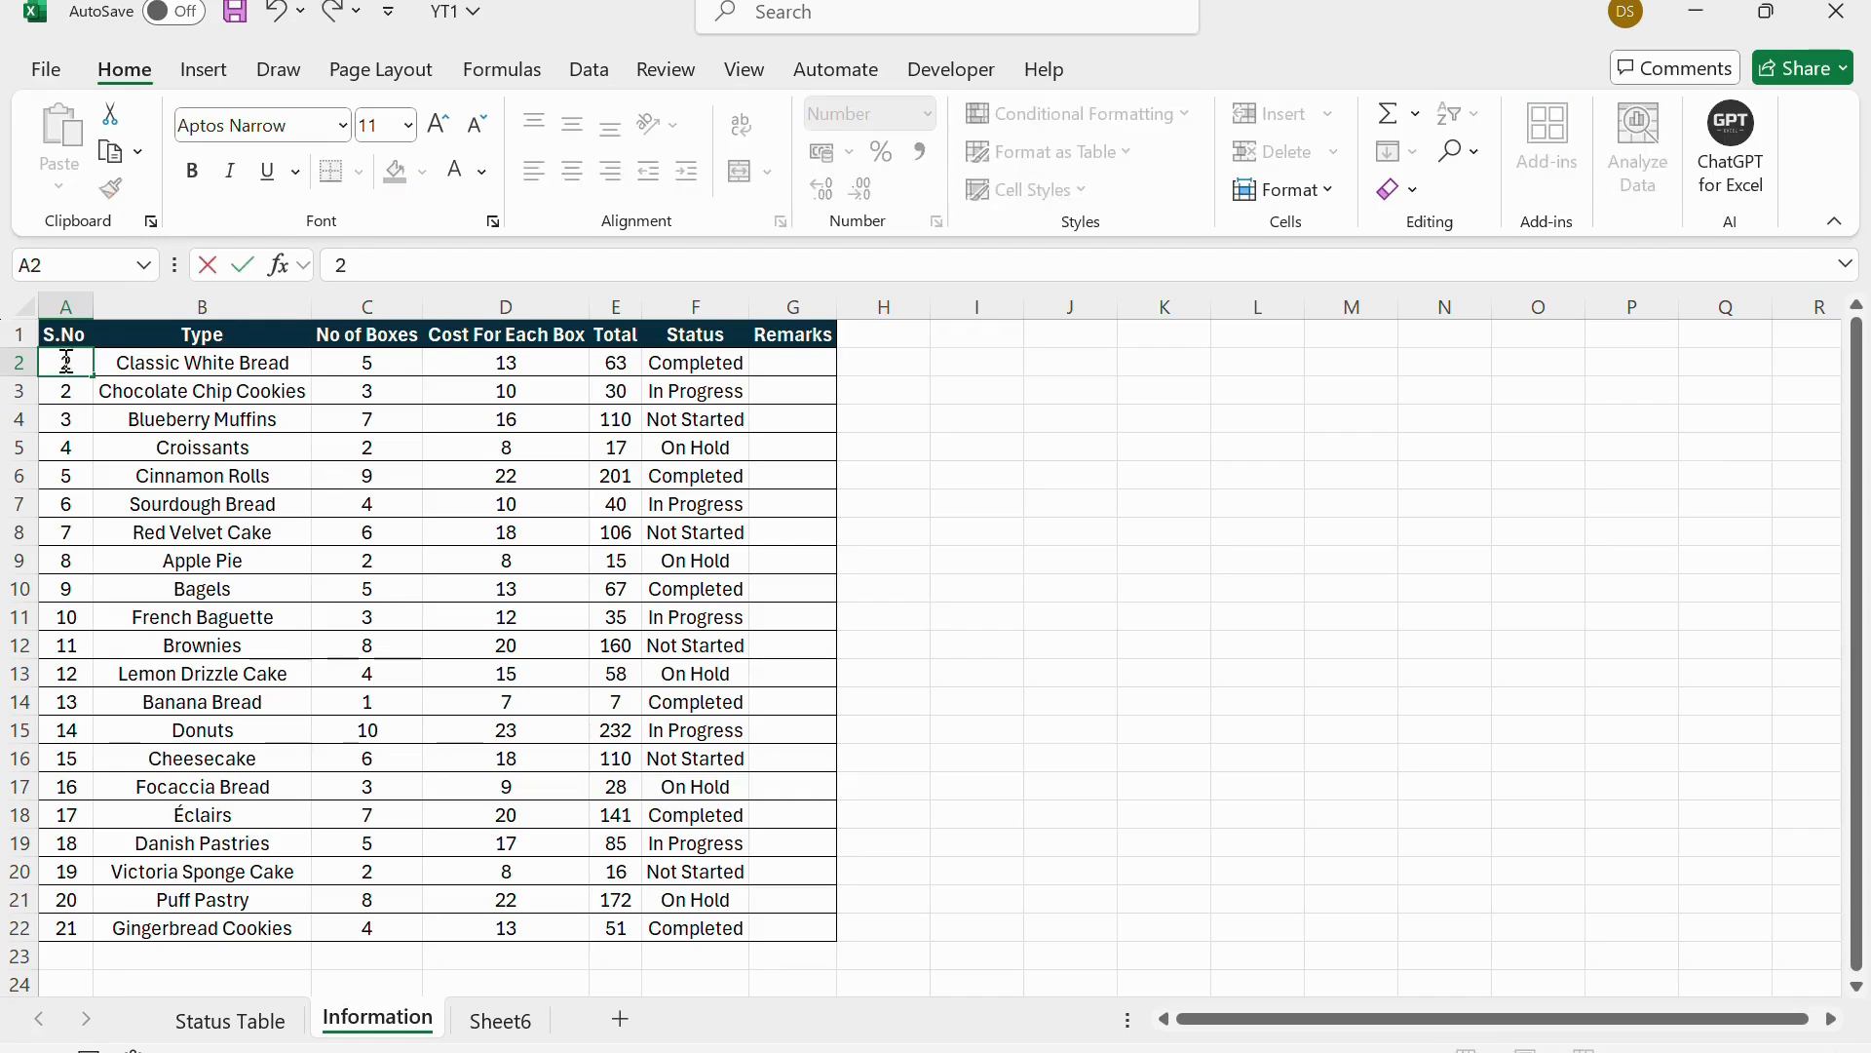
click(161, 417)
click(507, 1019)
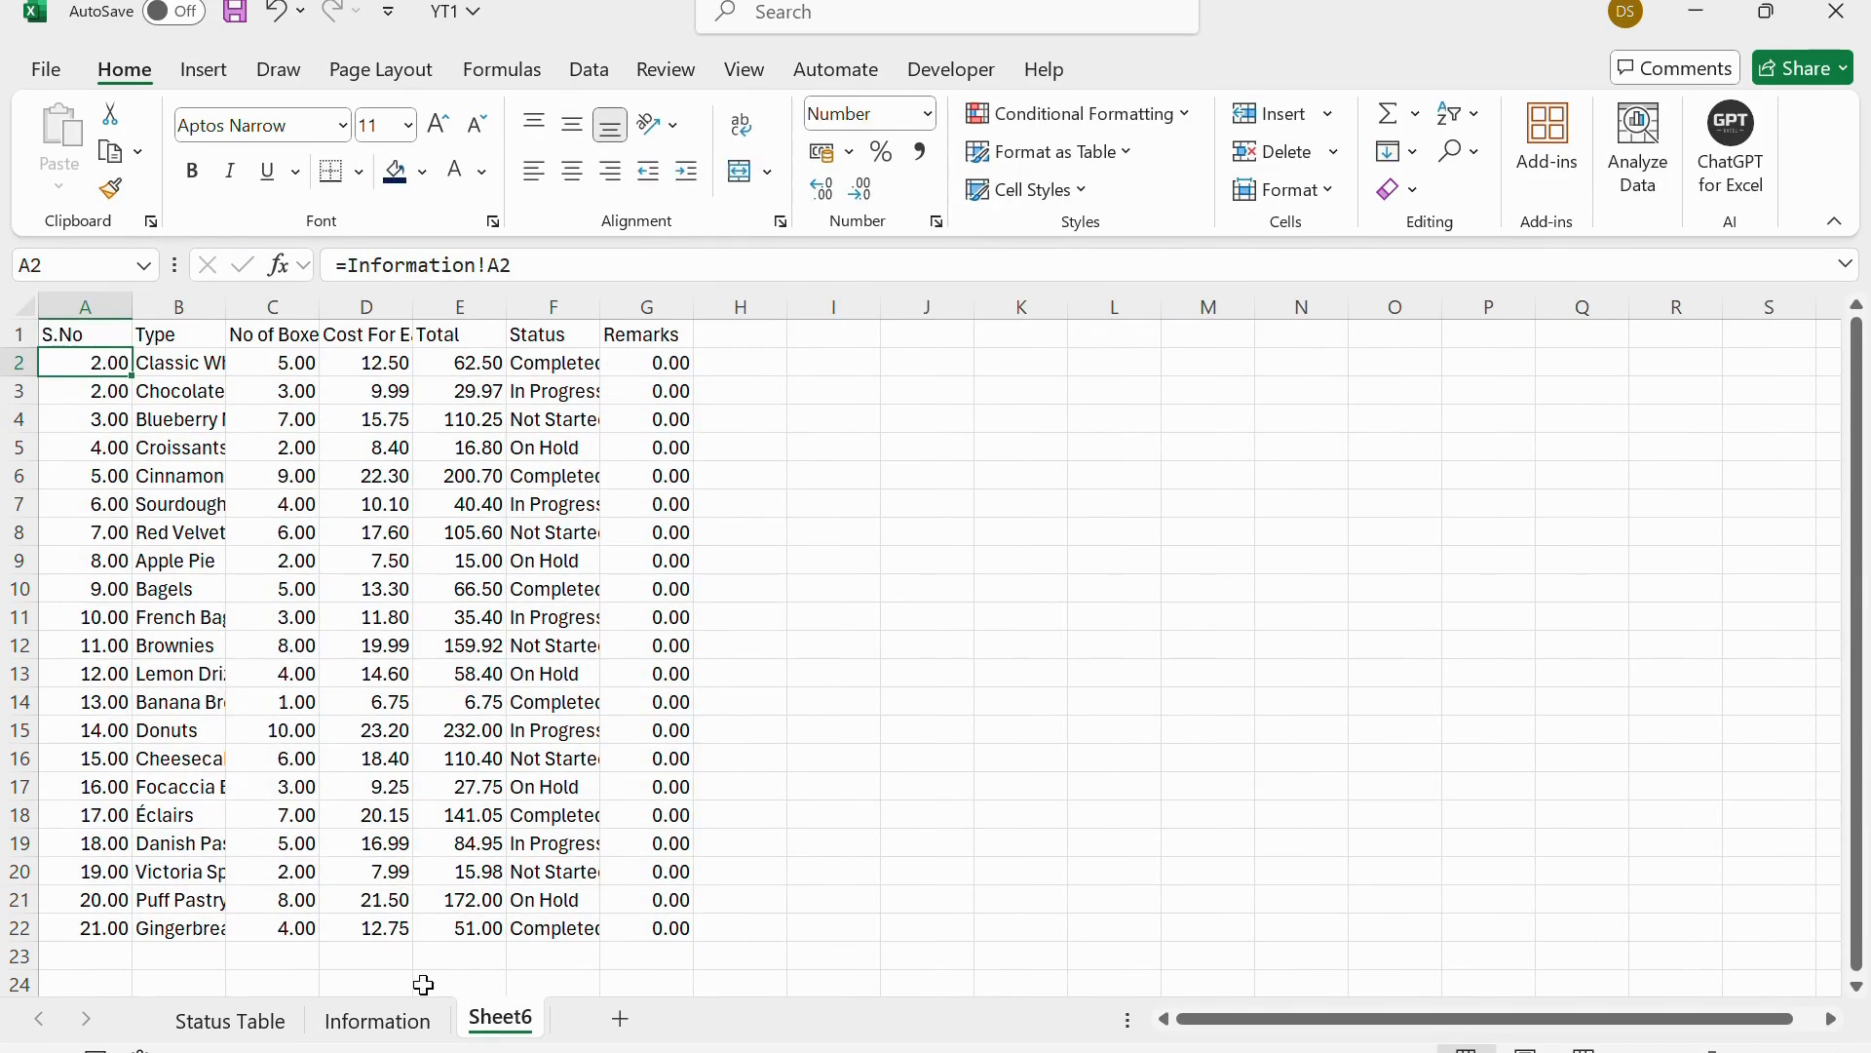
Restore cell A2 on the Information sheet to 1 and check the linked data on Sheet6 again.
click(425, 1026)
click(58, 369)
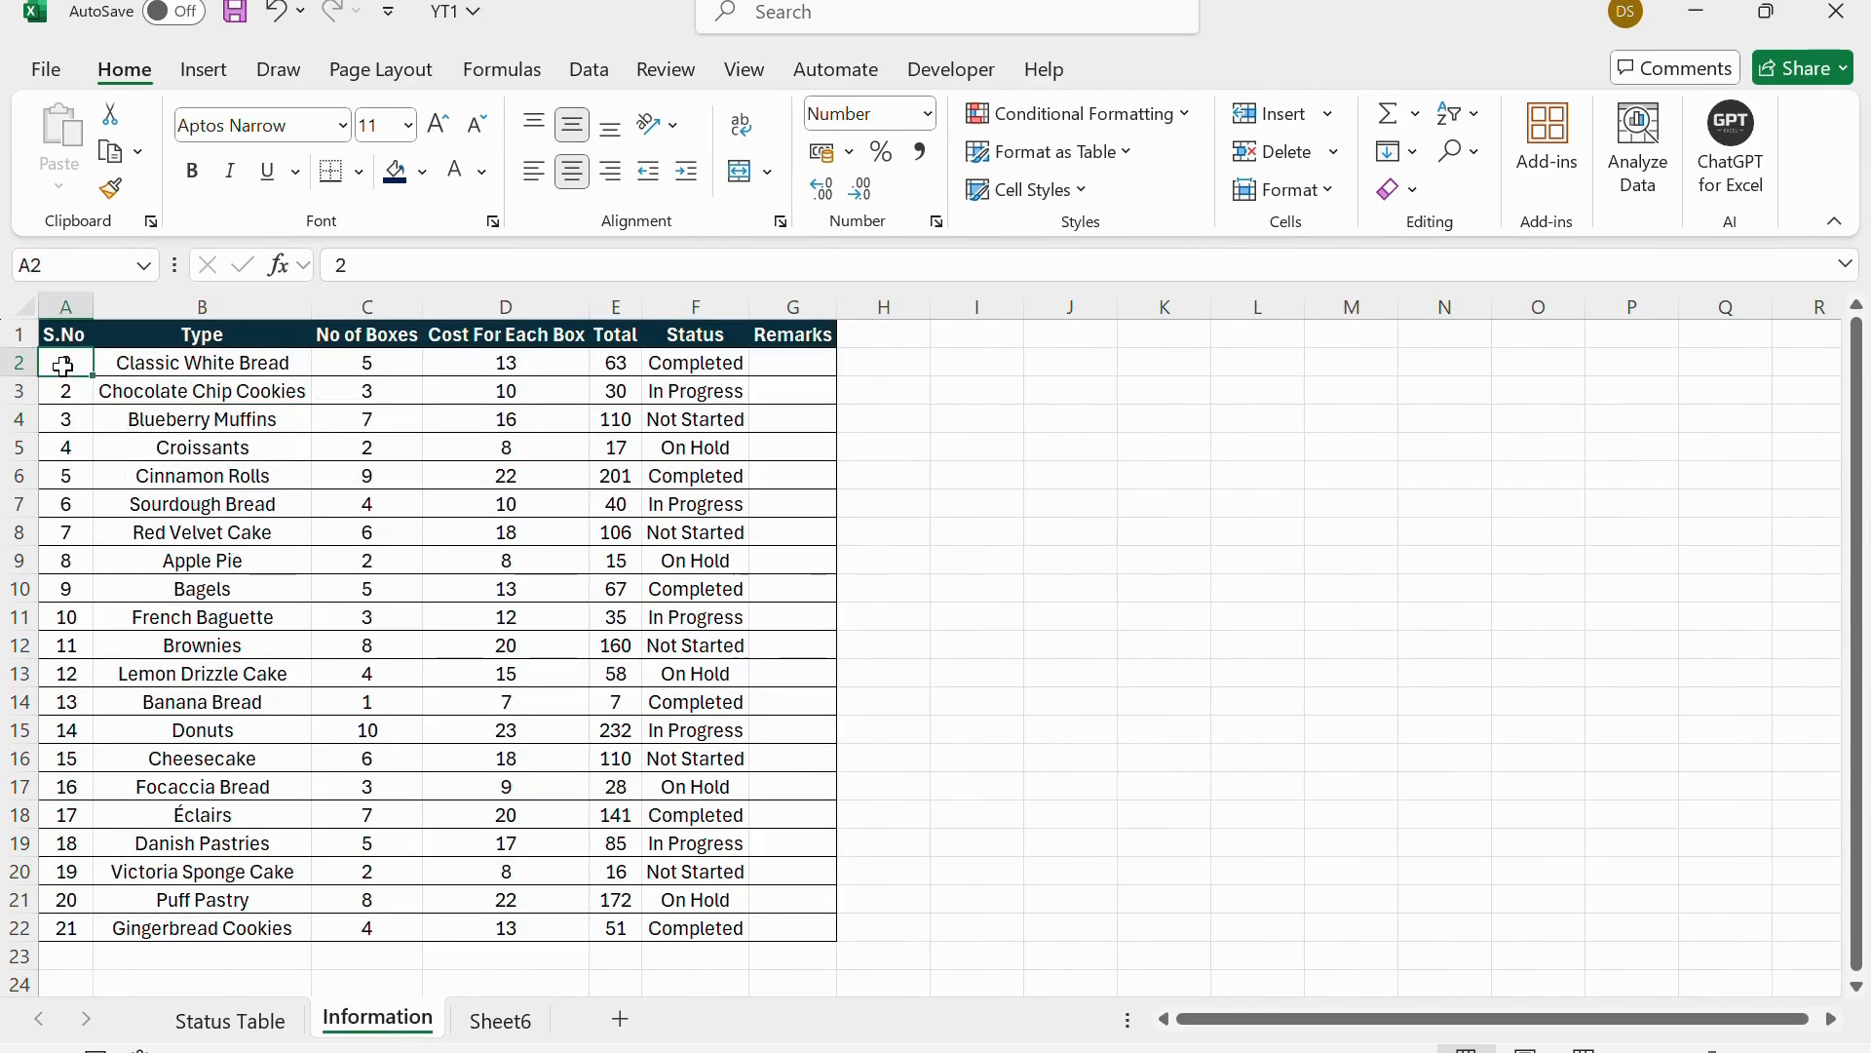
text(1)
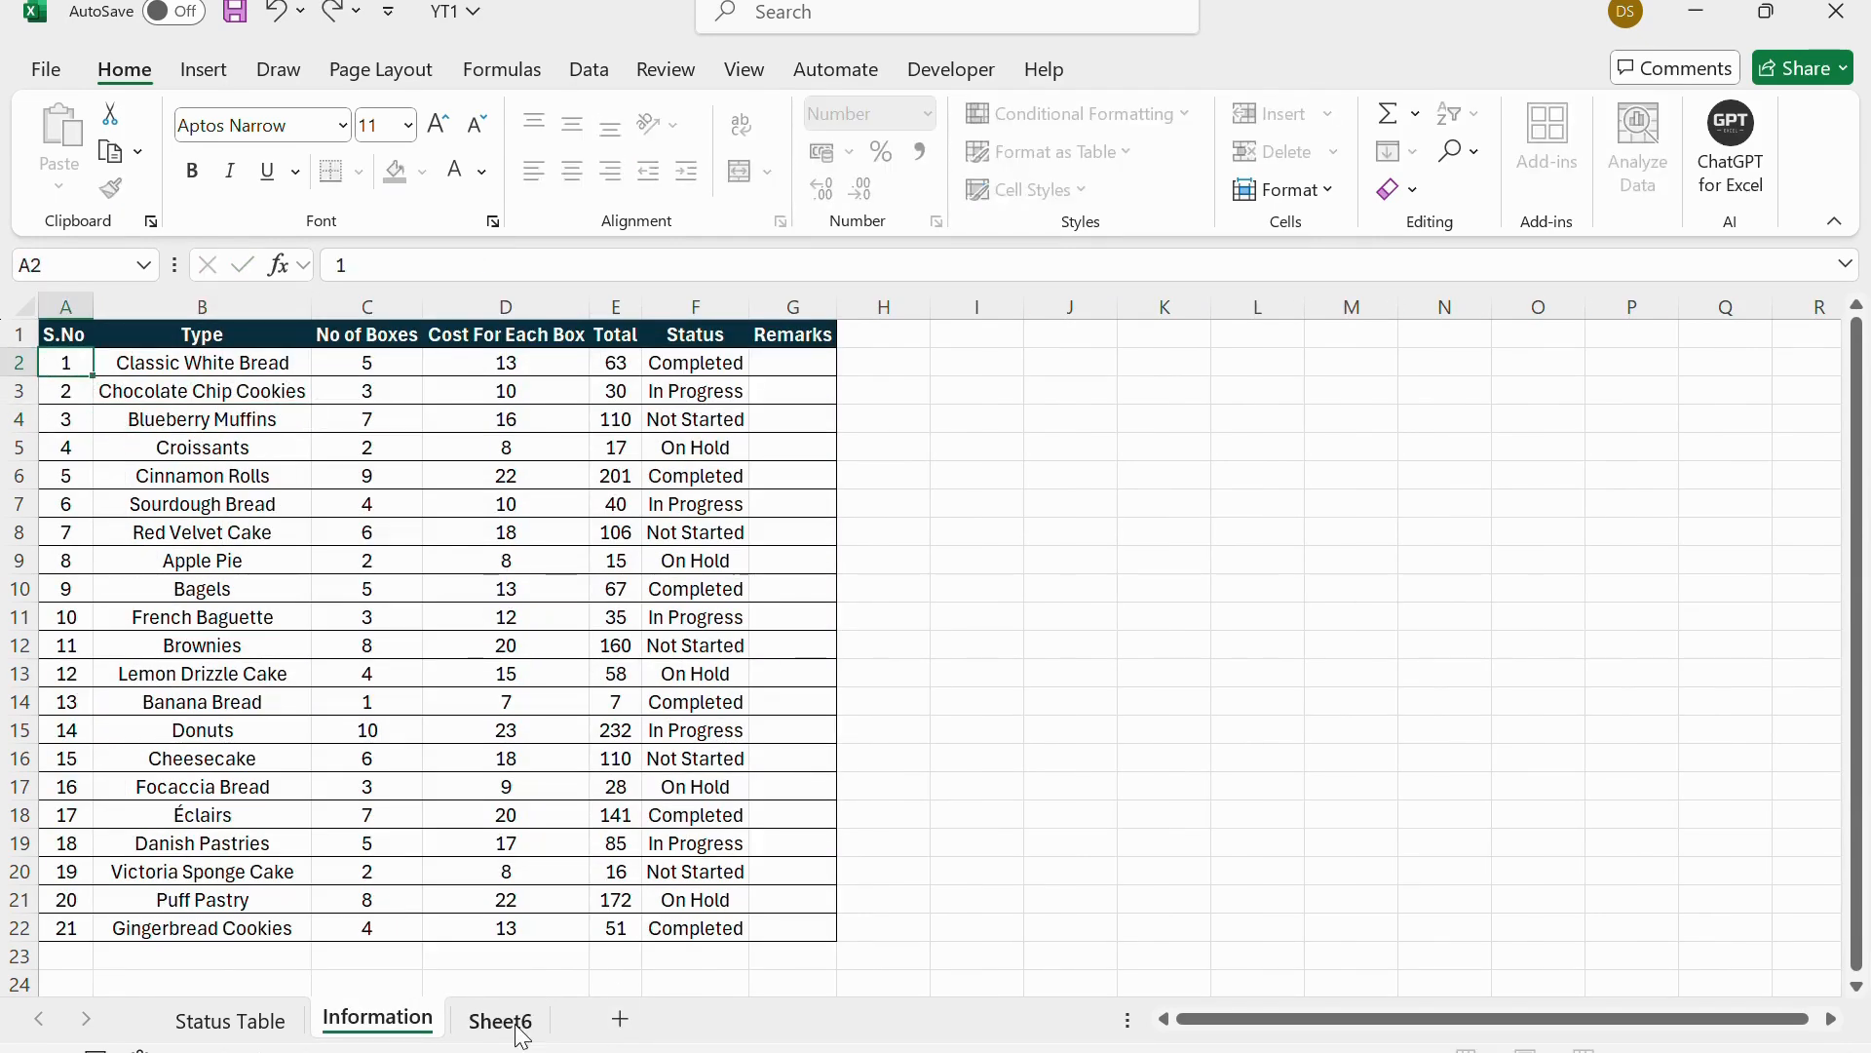
click(497, 1022)
click(408, 565)
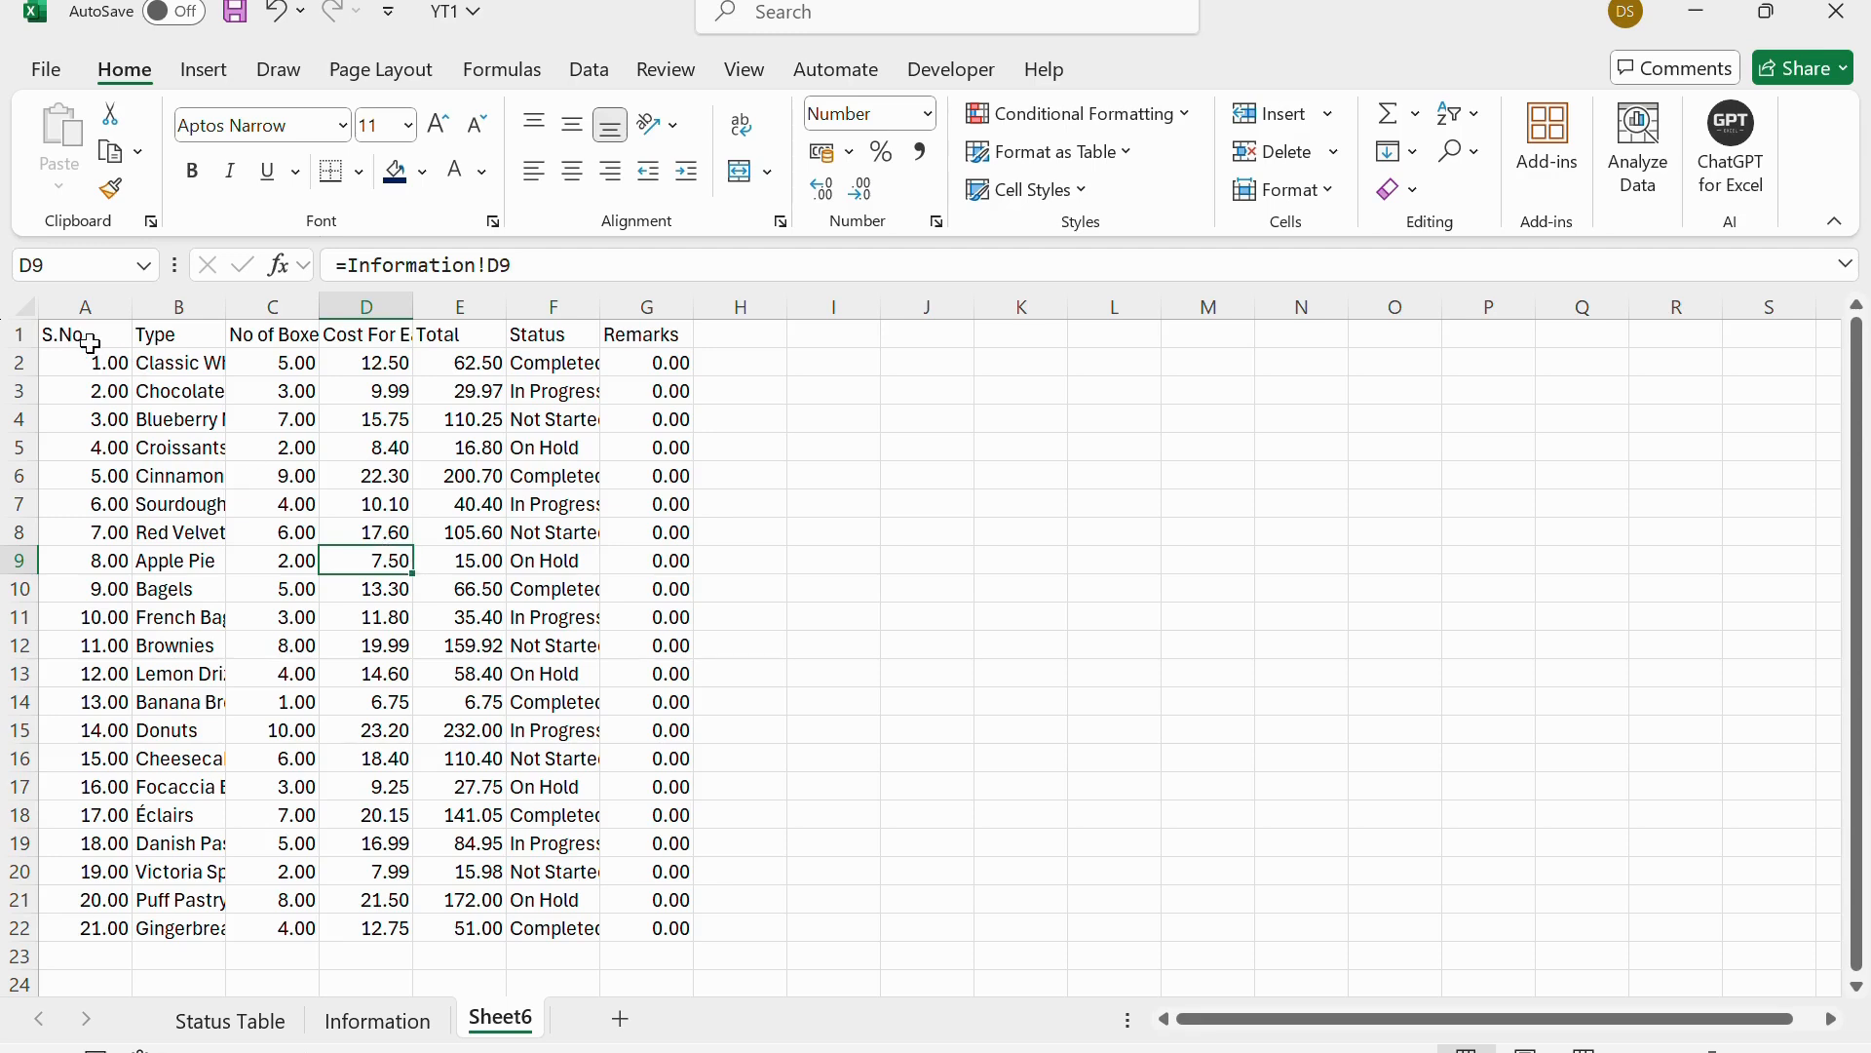
Remove the decimal places from the S.No values in A2:A22 and the No of Boxes values in C2:C22.
drag(77, 364, 88, 926)
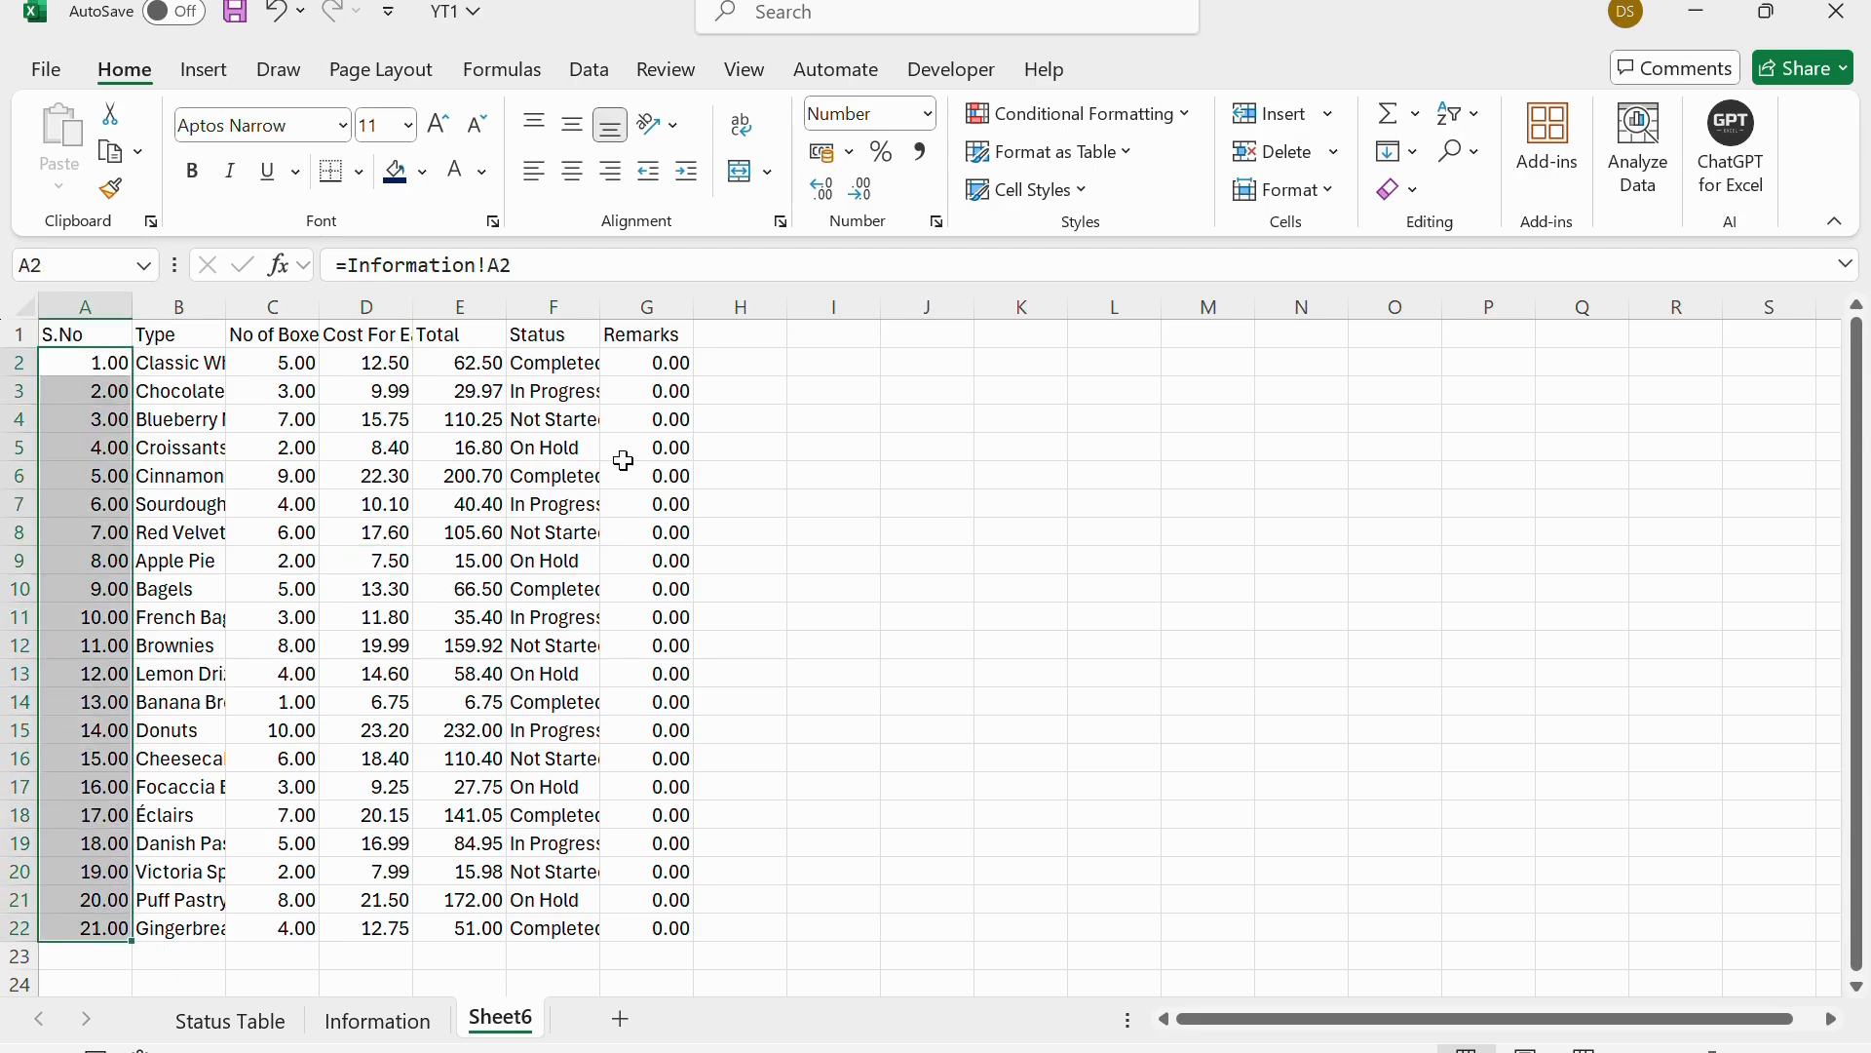
click(861, 190)
click(860, 190)
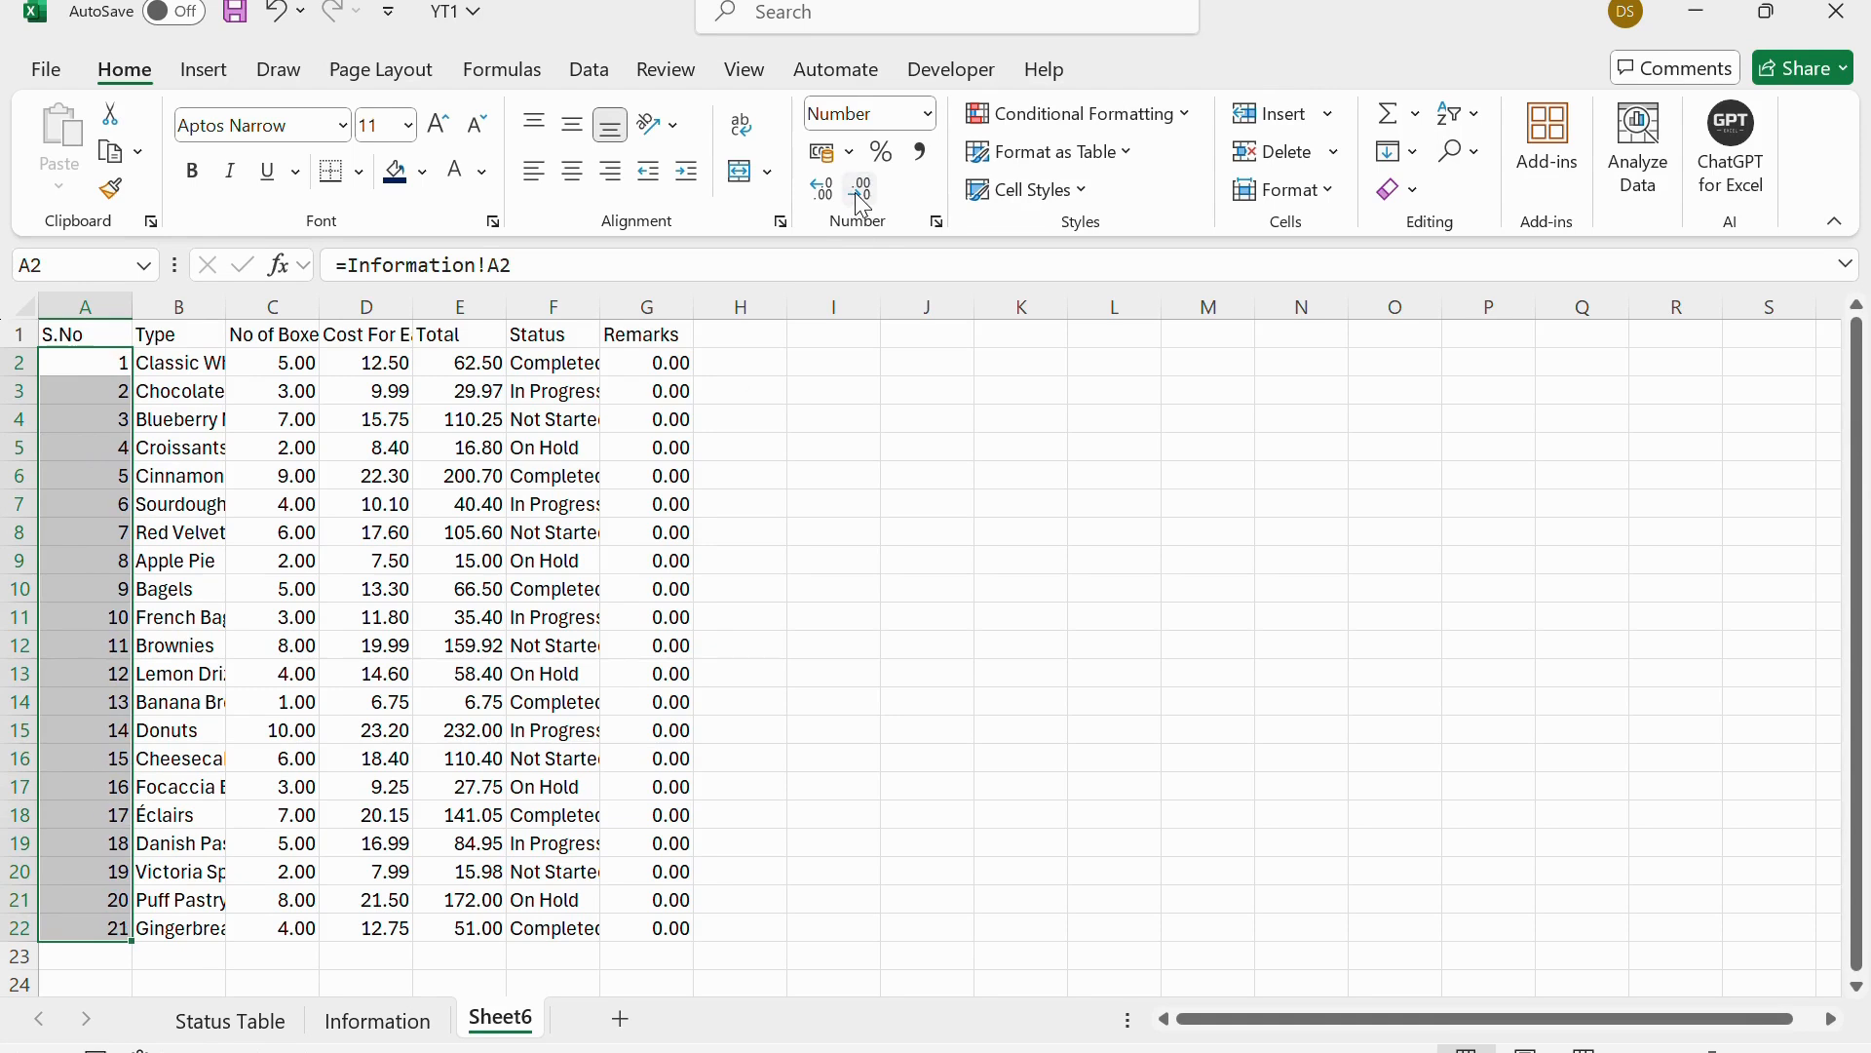
drag(315, 367, 265, 929)
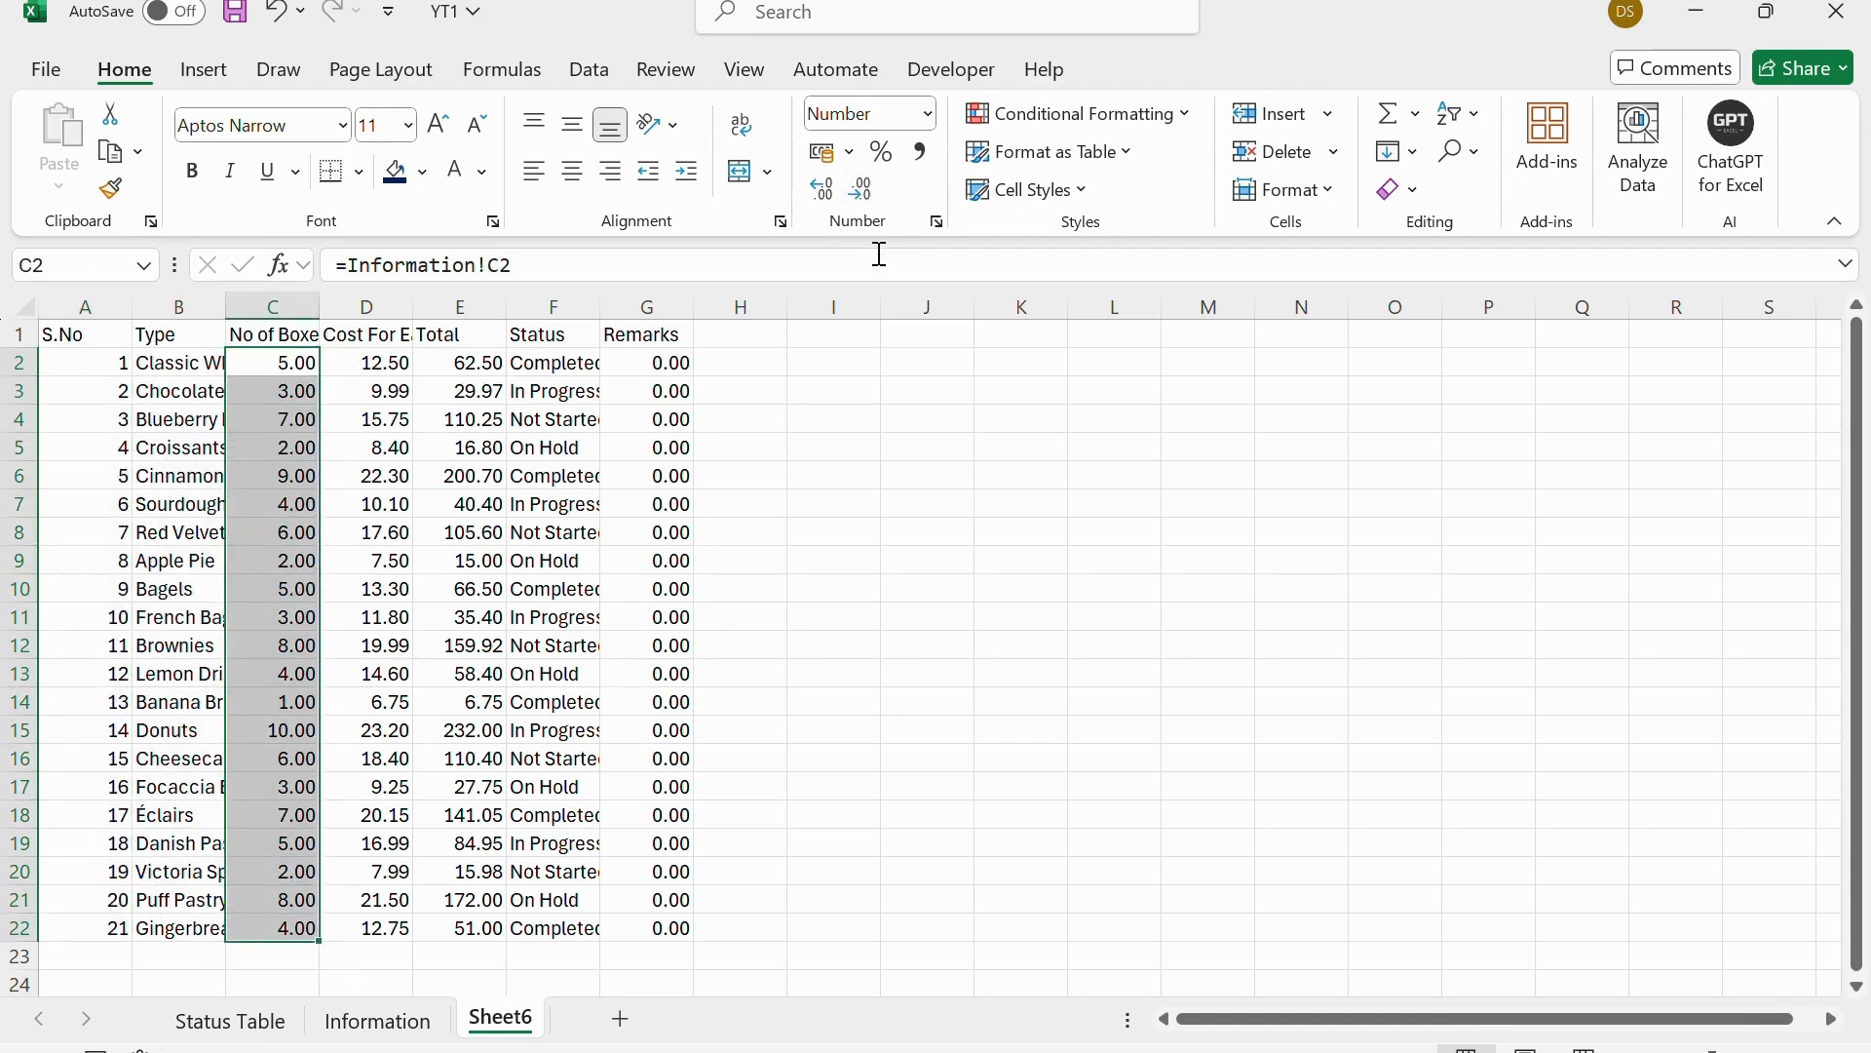
click(863, 189)
click(863, 189)
click(404, 552)
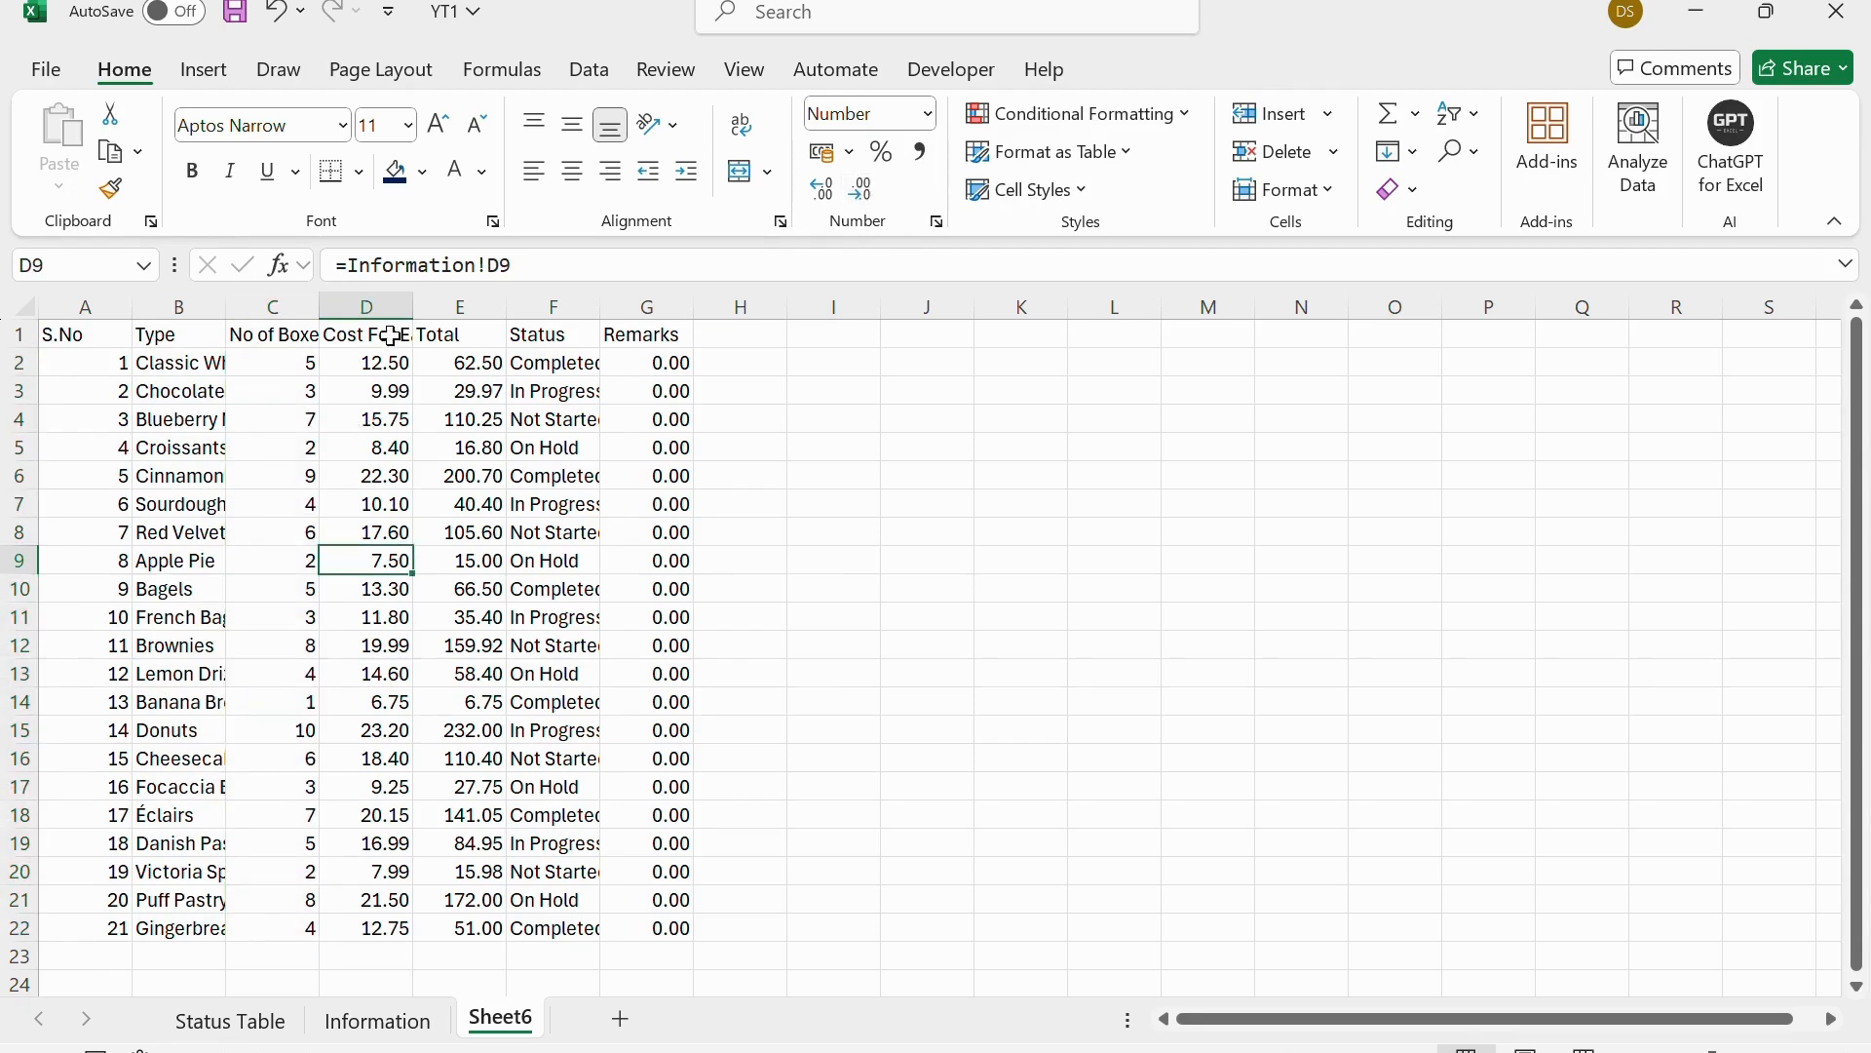
Apply the Currency number format to the cost and total values in D2:E22.
drag(390, 362, 429, 936)
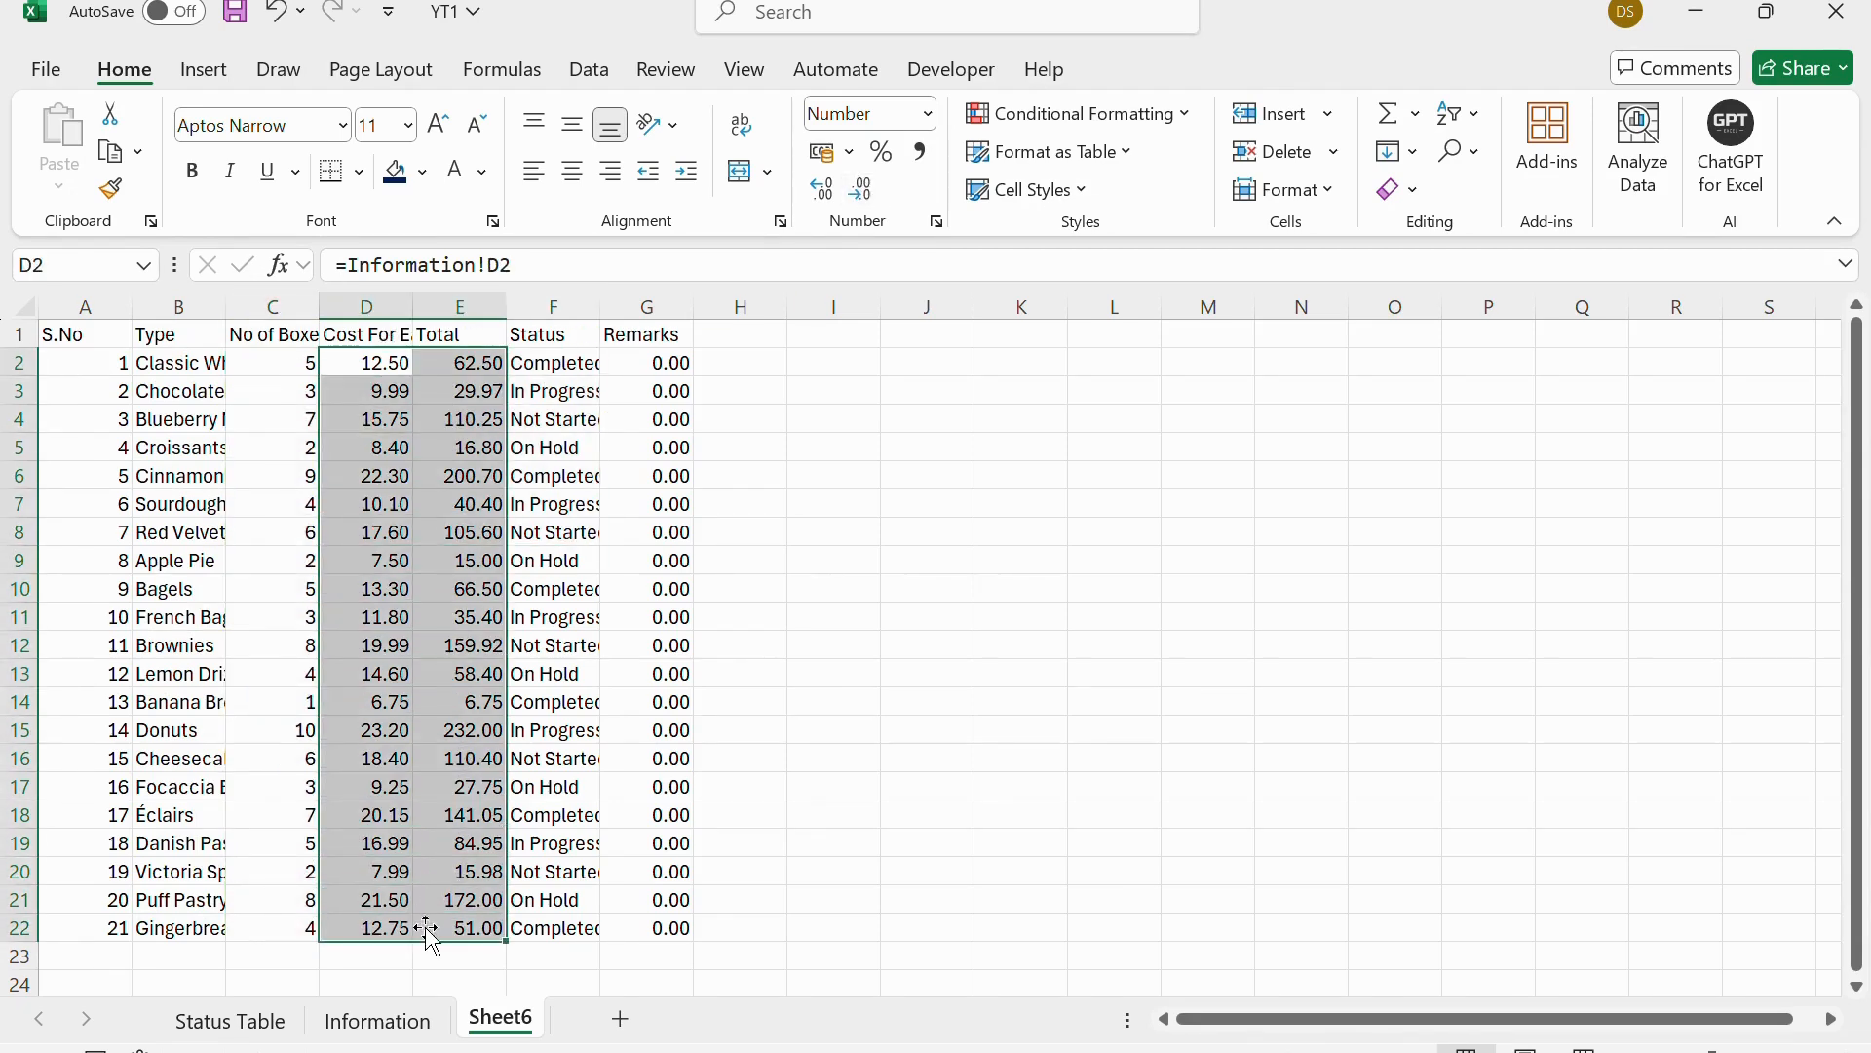
click(927, 114)
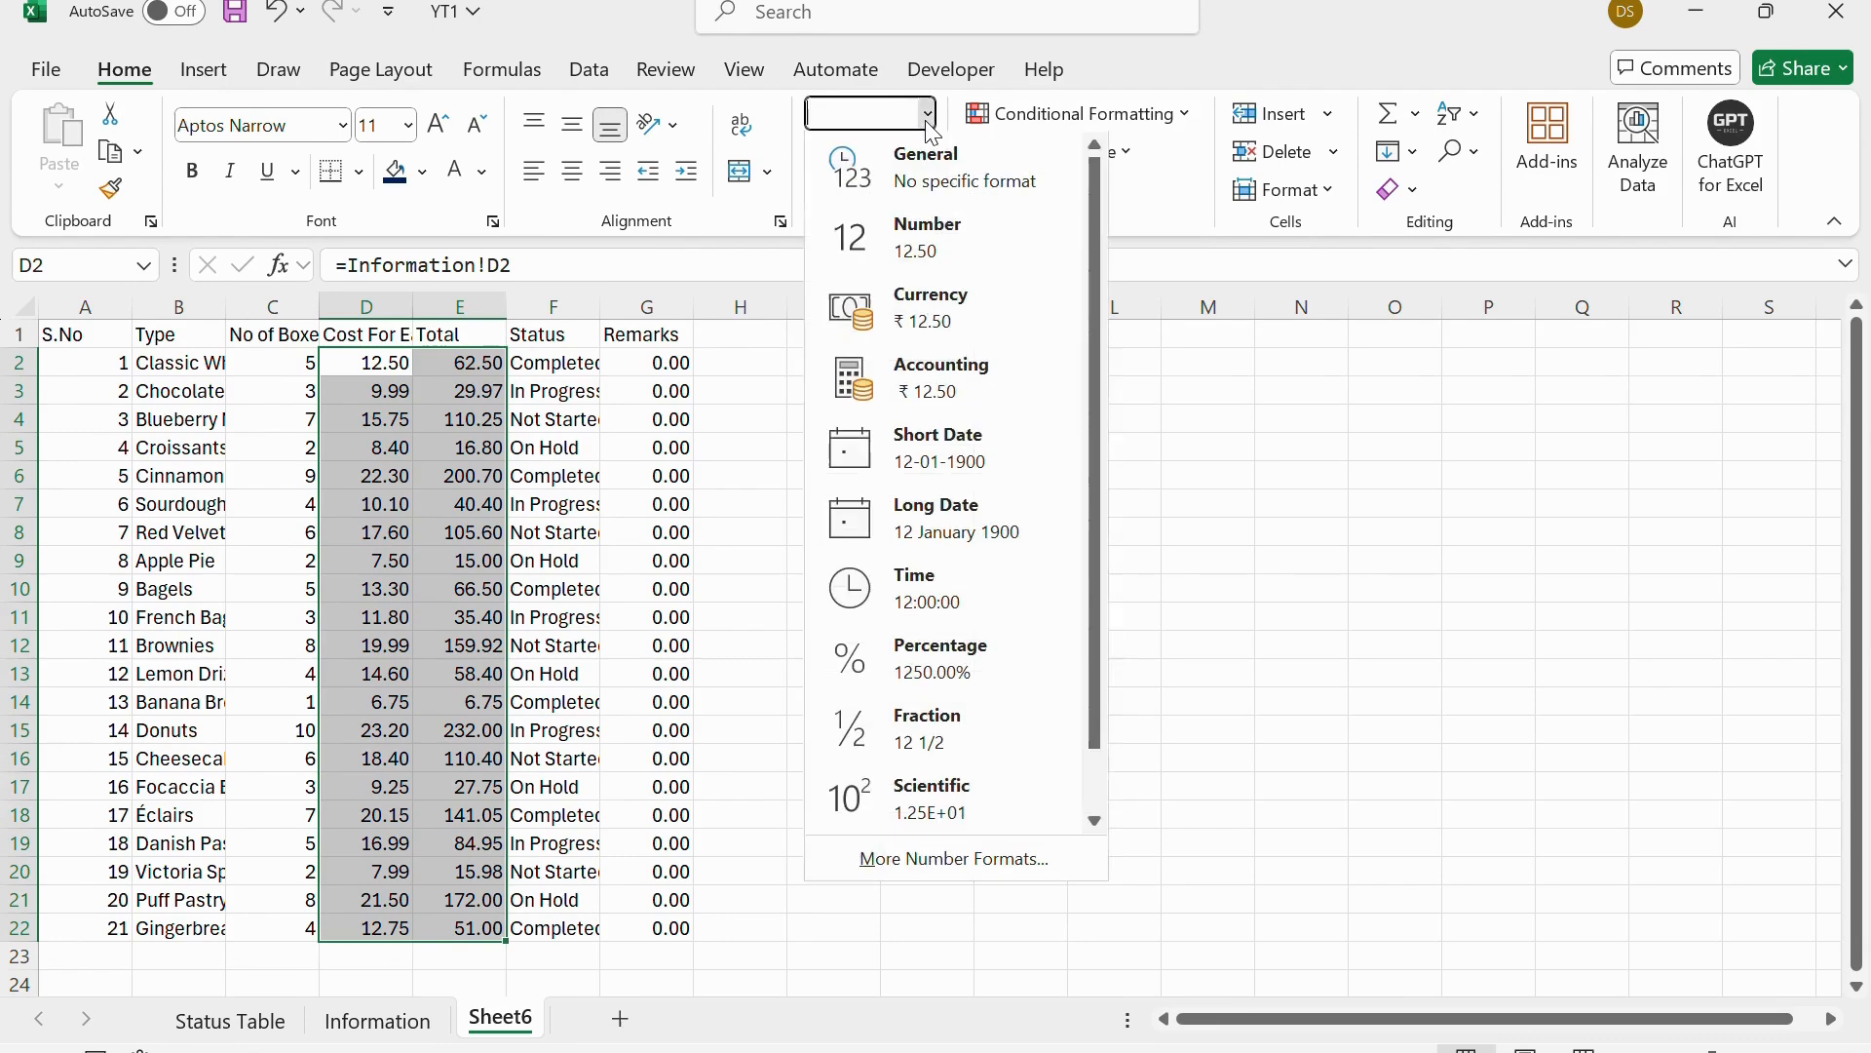
click(862, 322)
Set the Remarks cells G2:G22 to the General number format and clear their contents.
drag(666, 363, 647, 928)
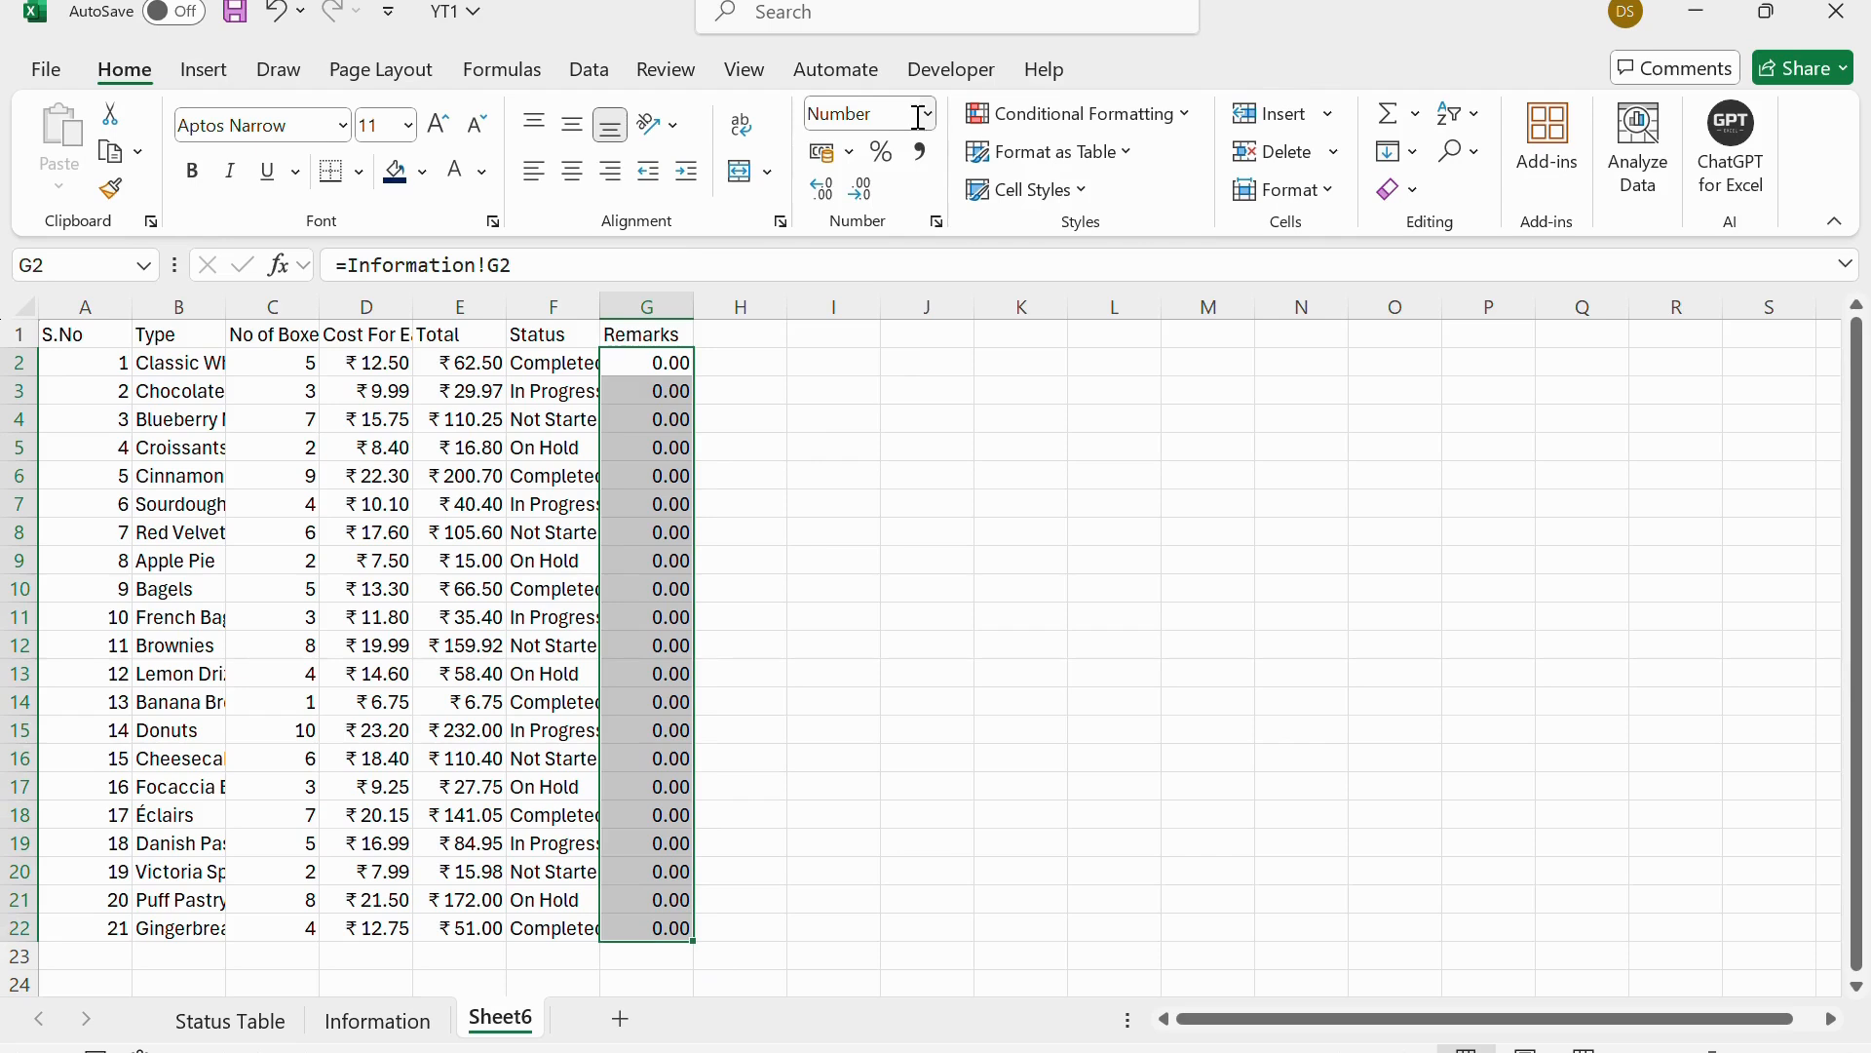
click(921, 115)
click(896, 163)
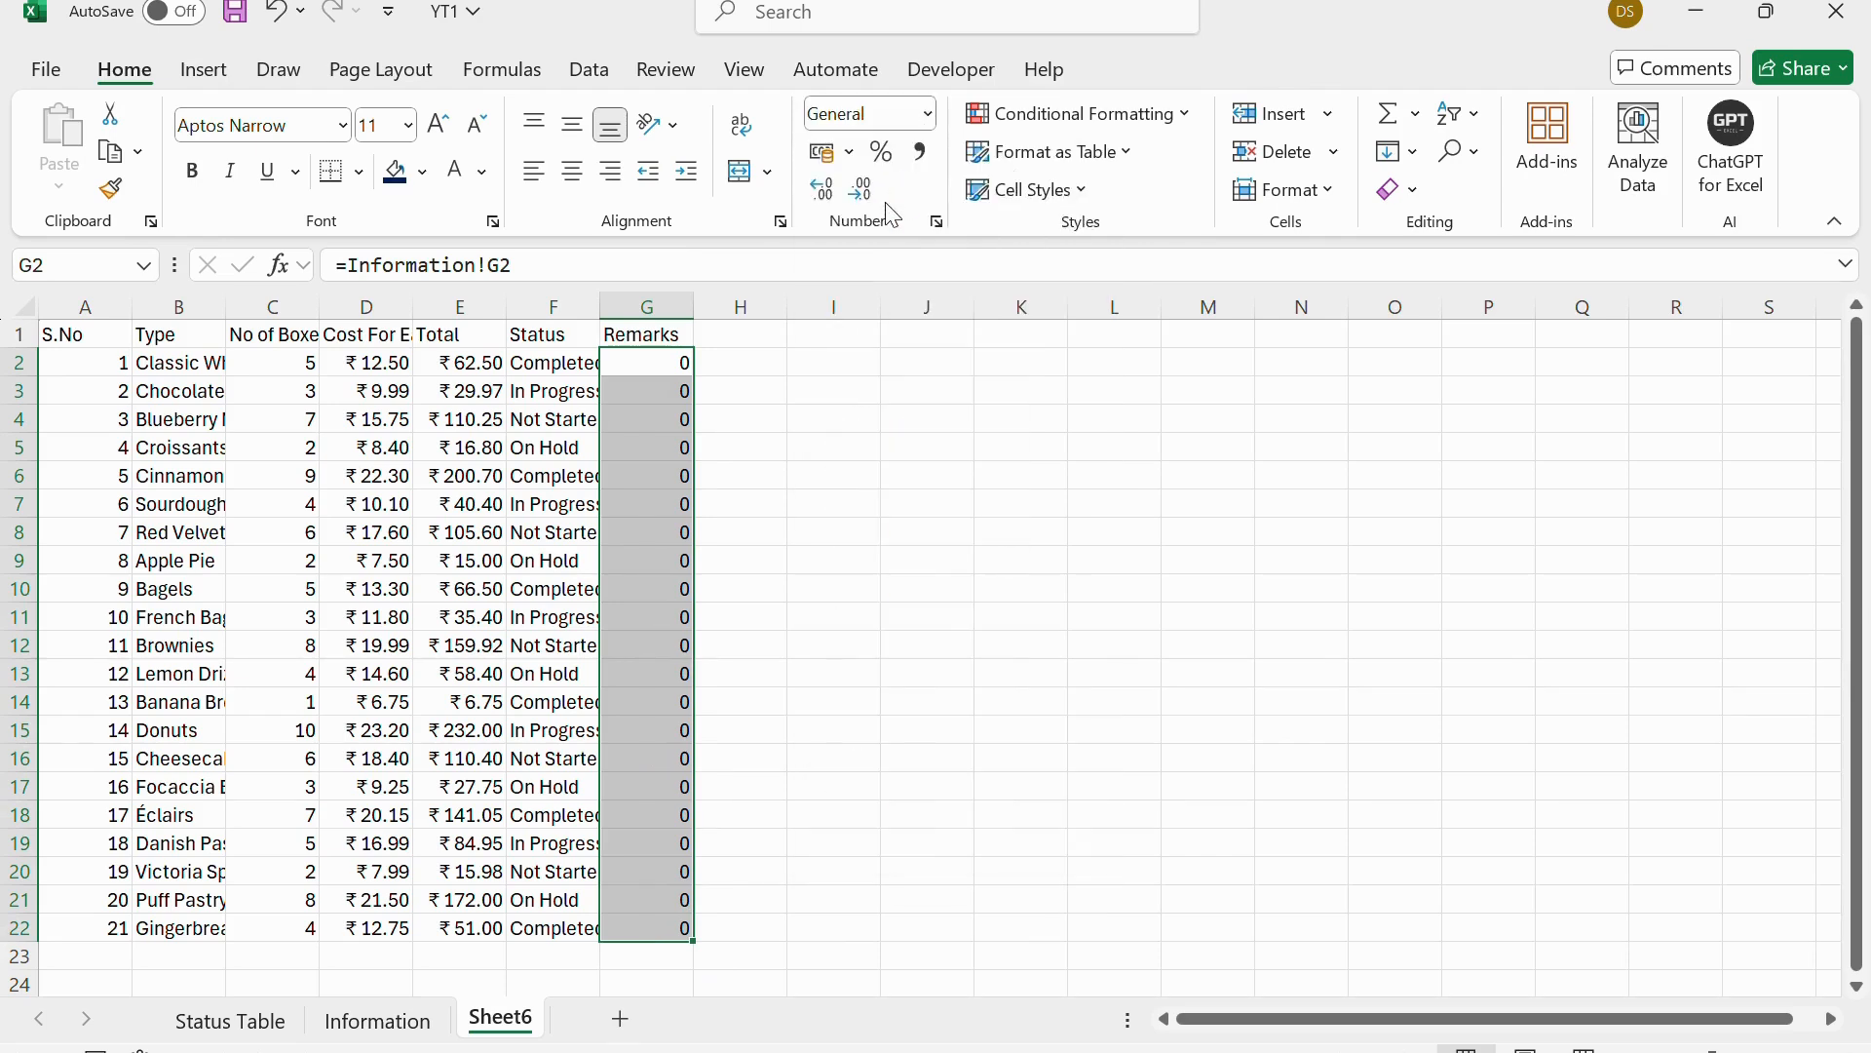
key(Delete)
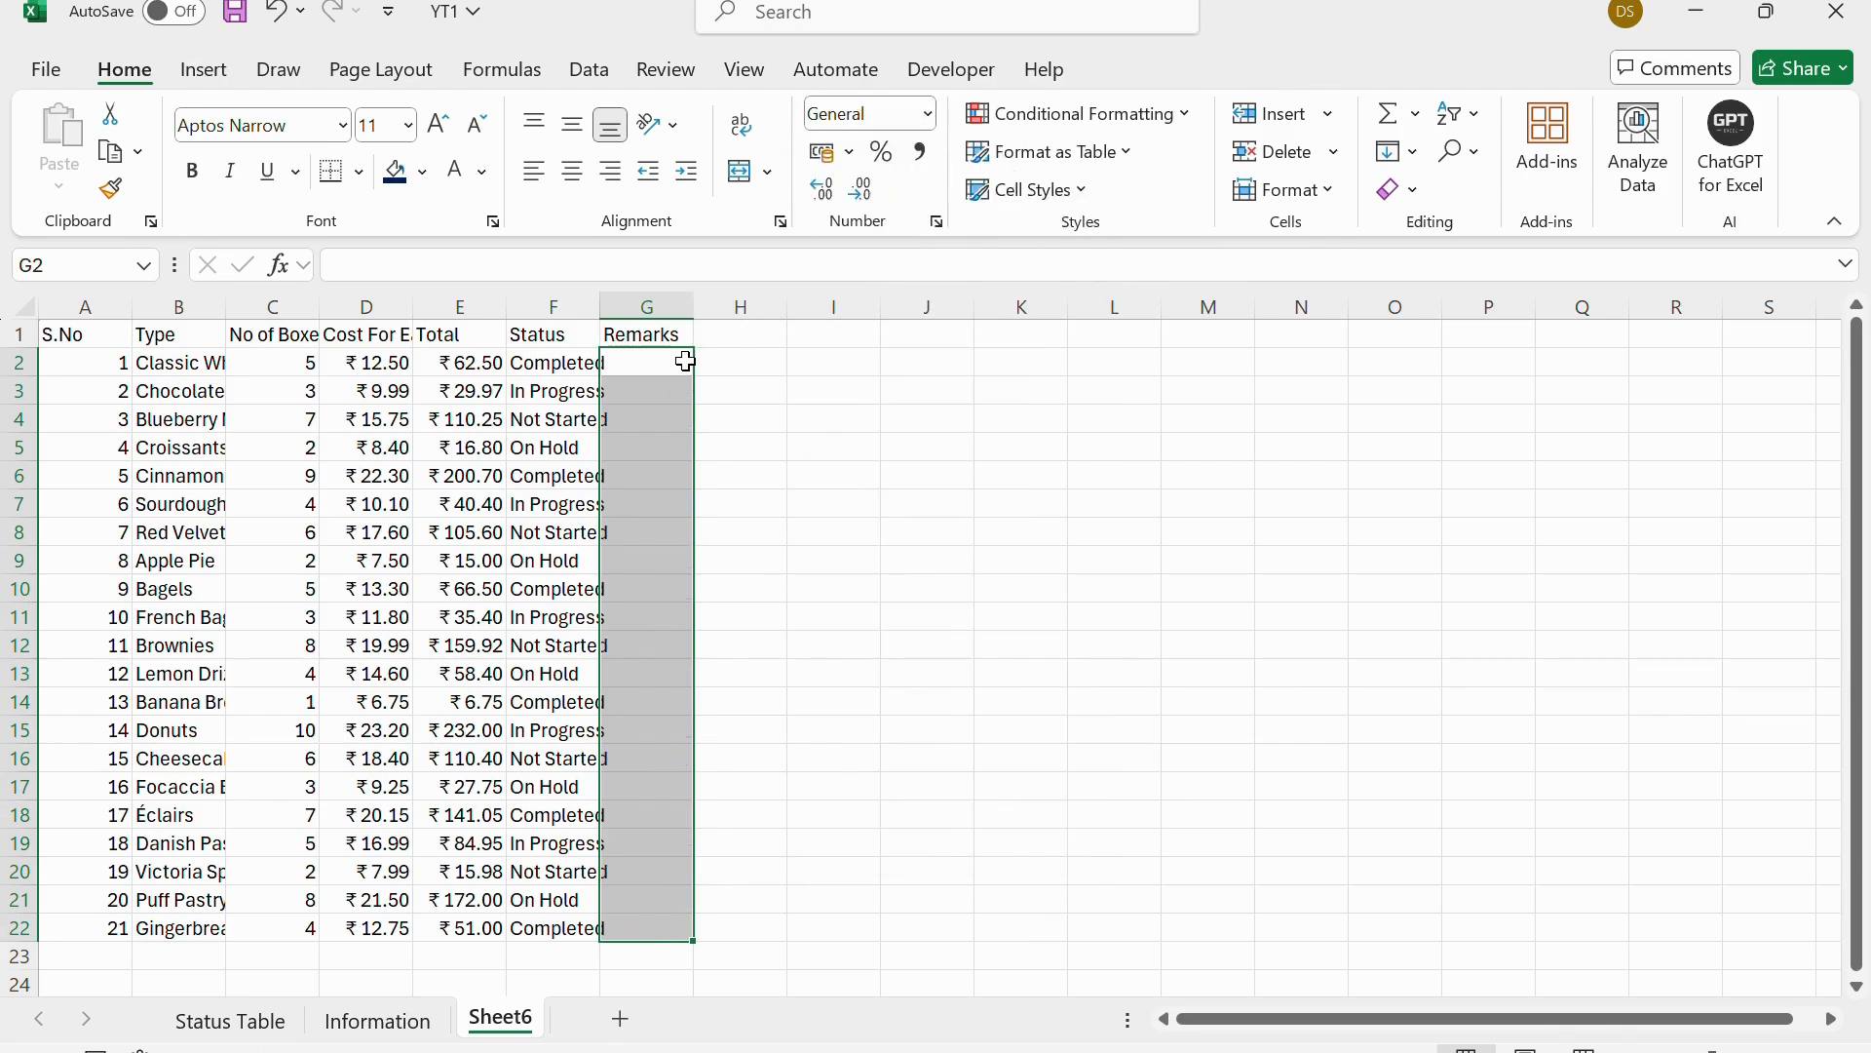
Set the Remarks cells G2:G22 to the Text number format.
click(929, 115)
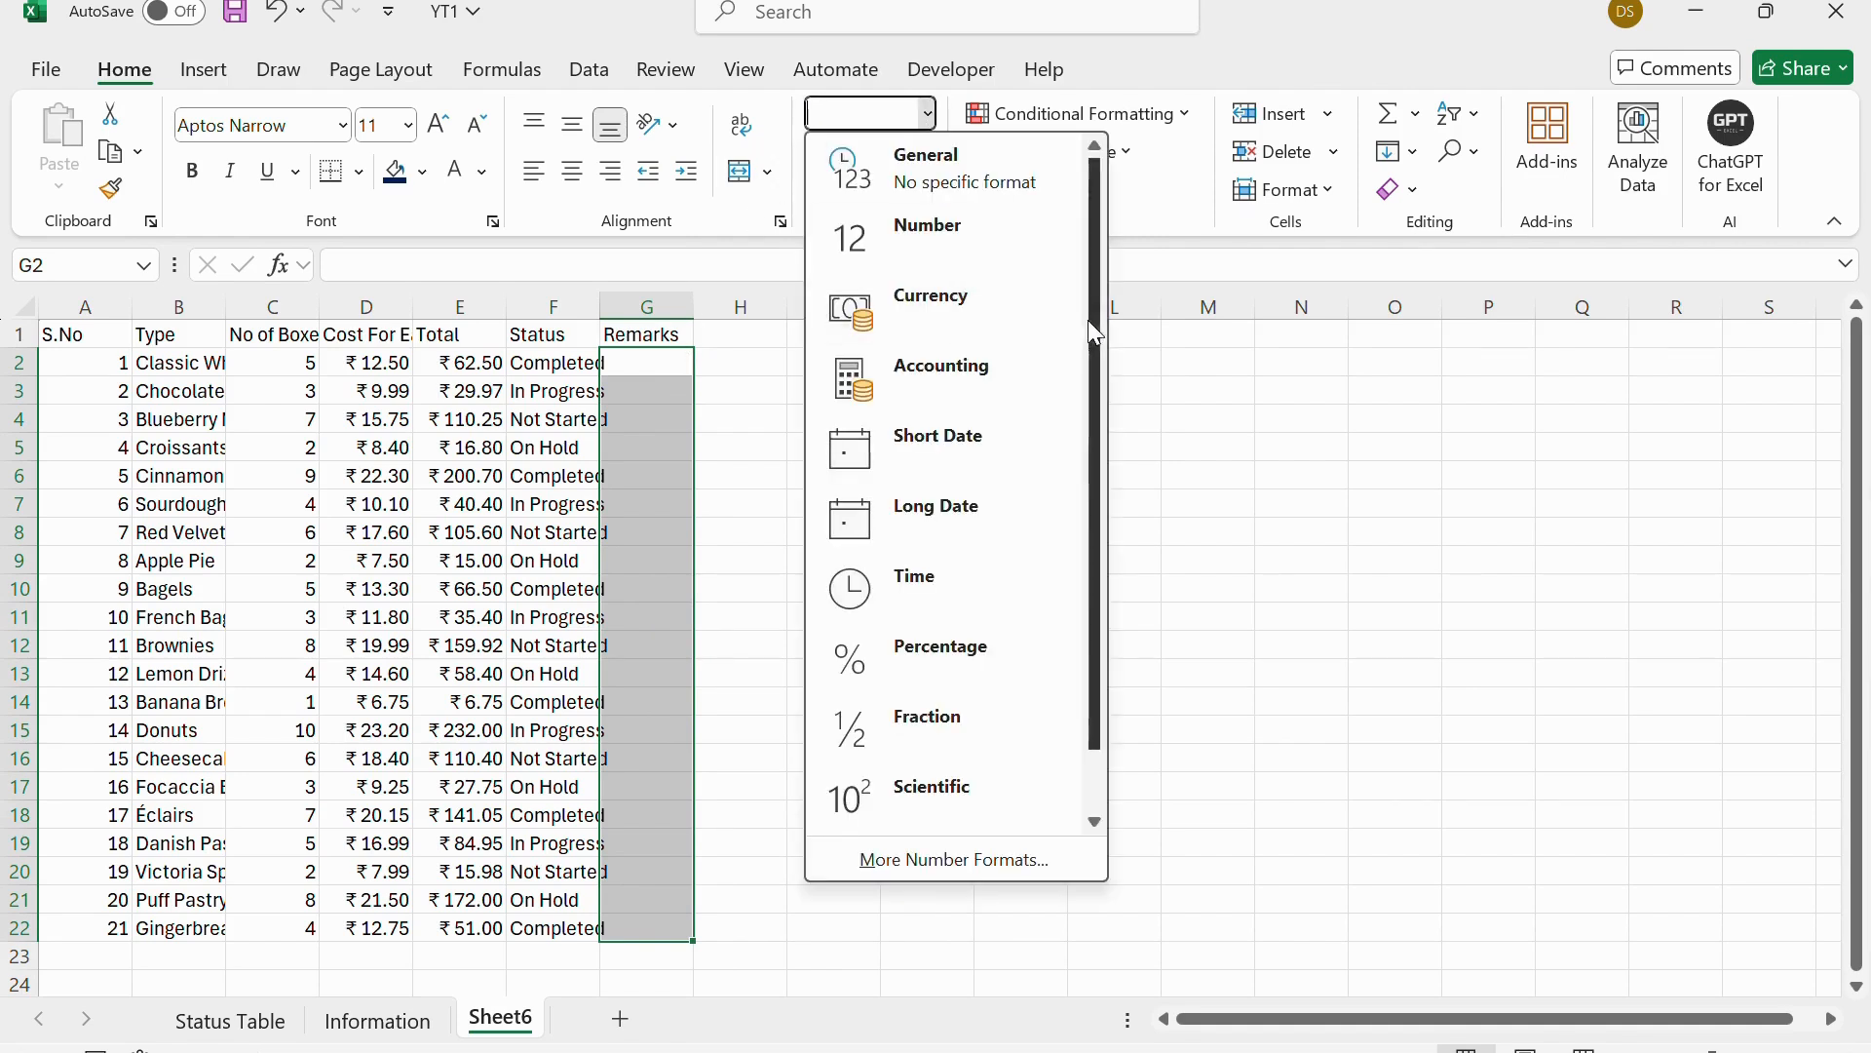
scroll(1037, 477, down, 1)
click(902, 797)
click(738, 617)
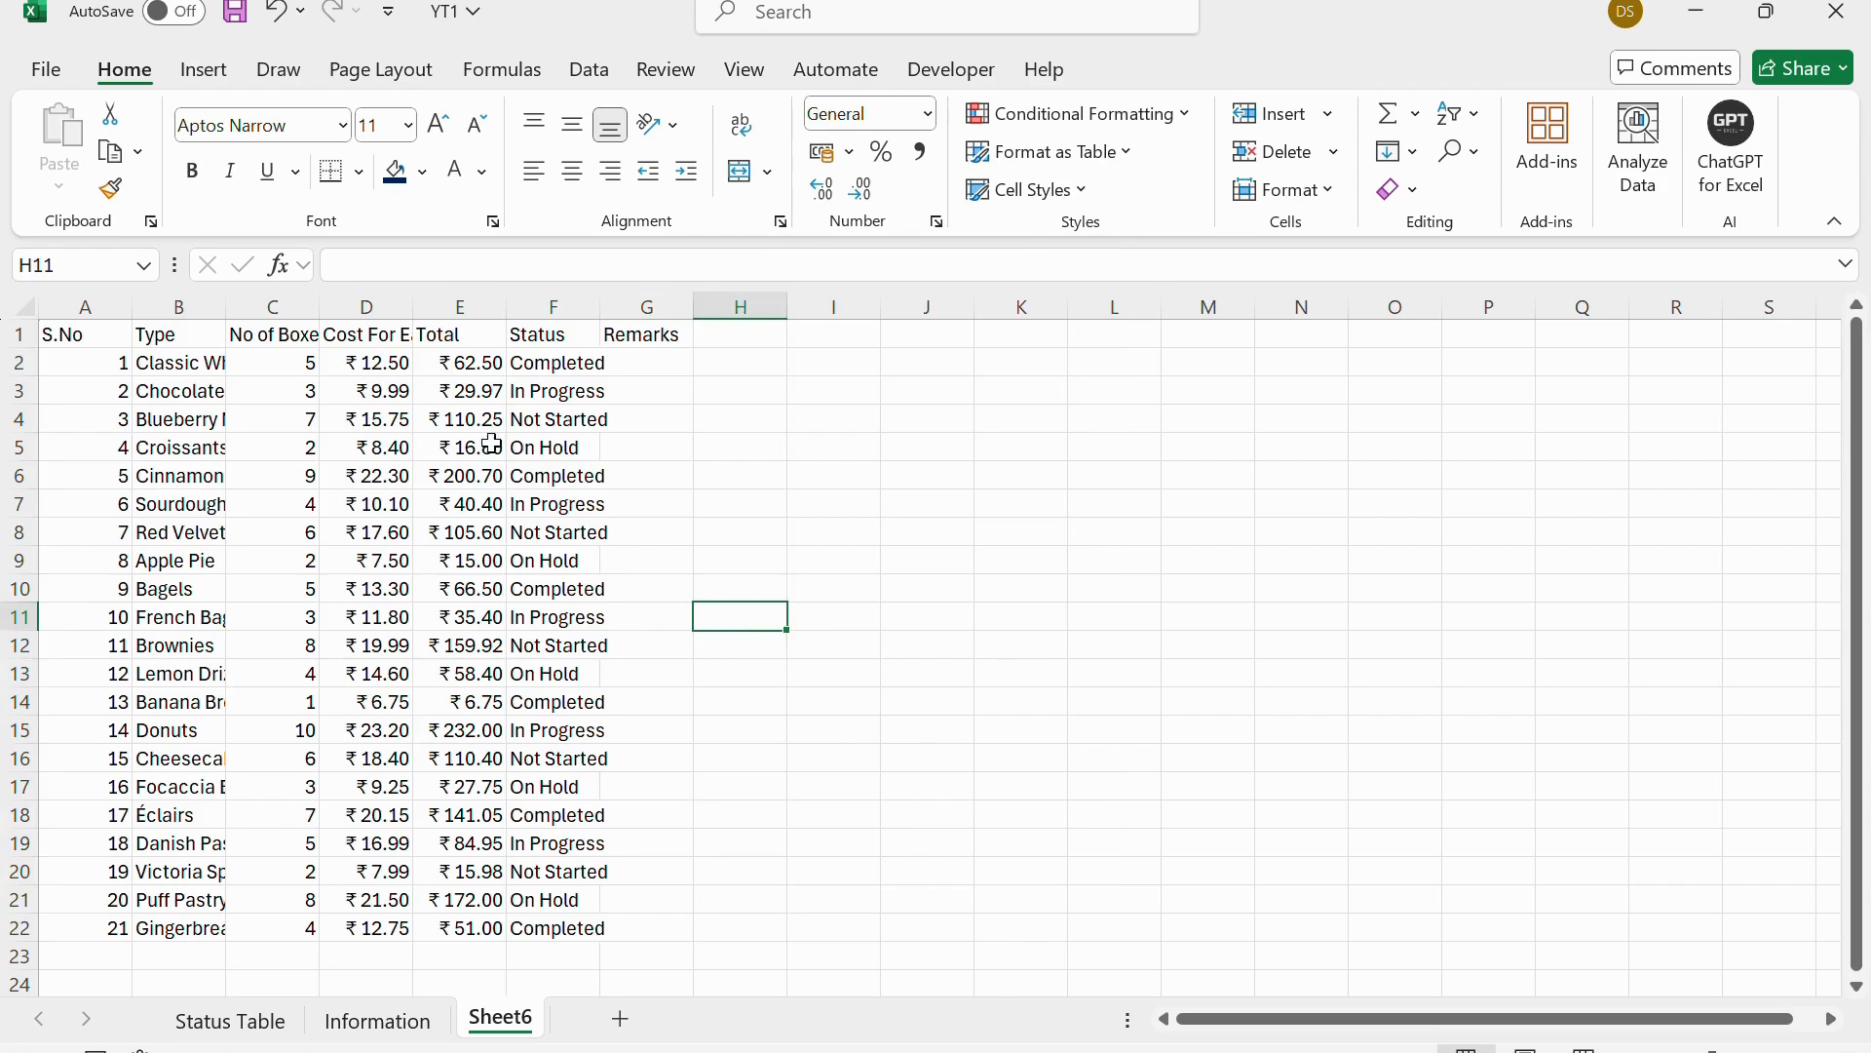
Format the header row A1:G1 with a dark blue fill and bold white text.
click(488, 445)
drag(54, 334, 627, 298)
click(395, 172)
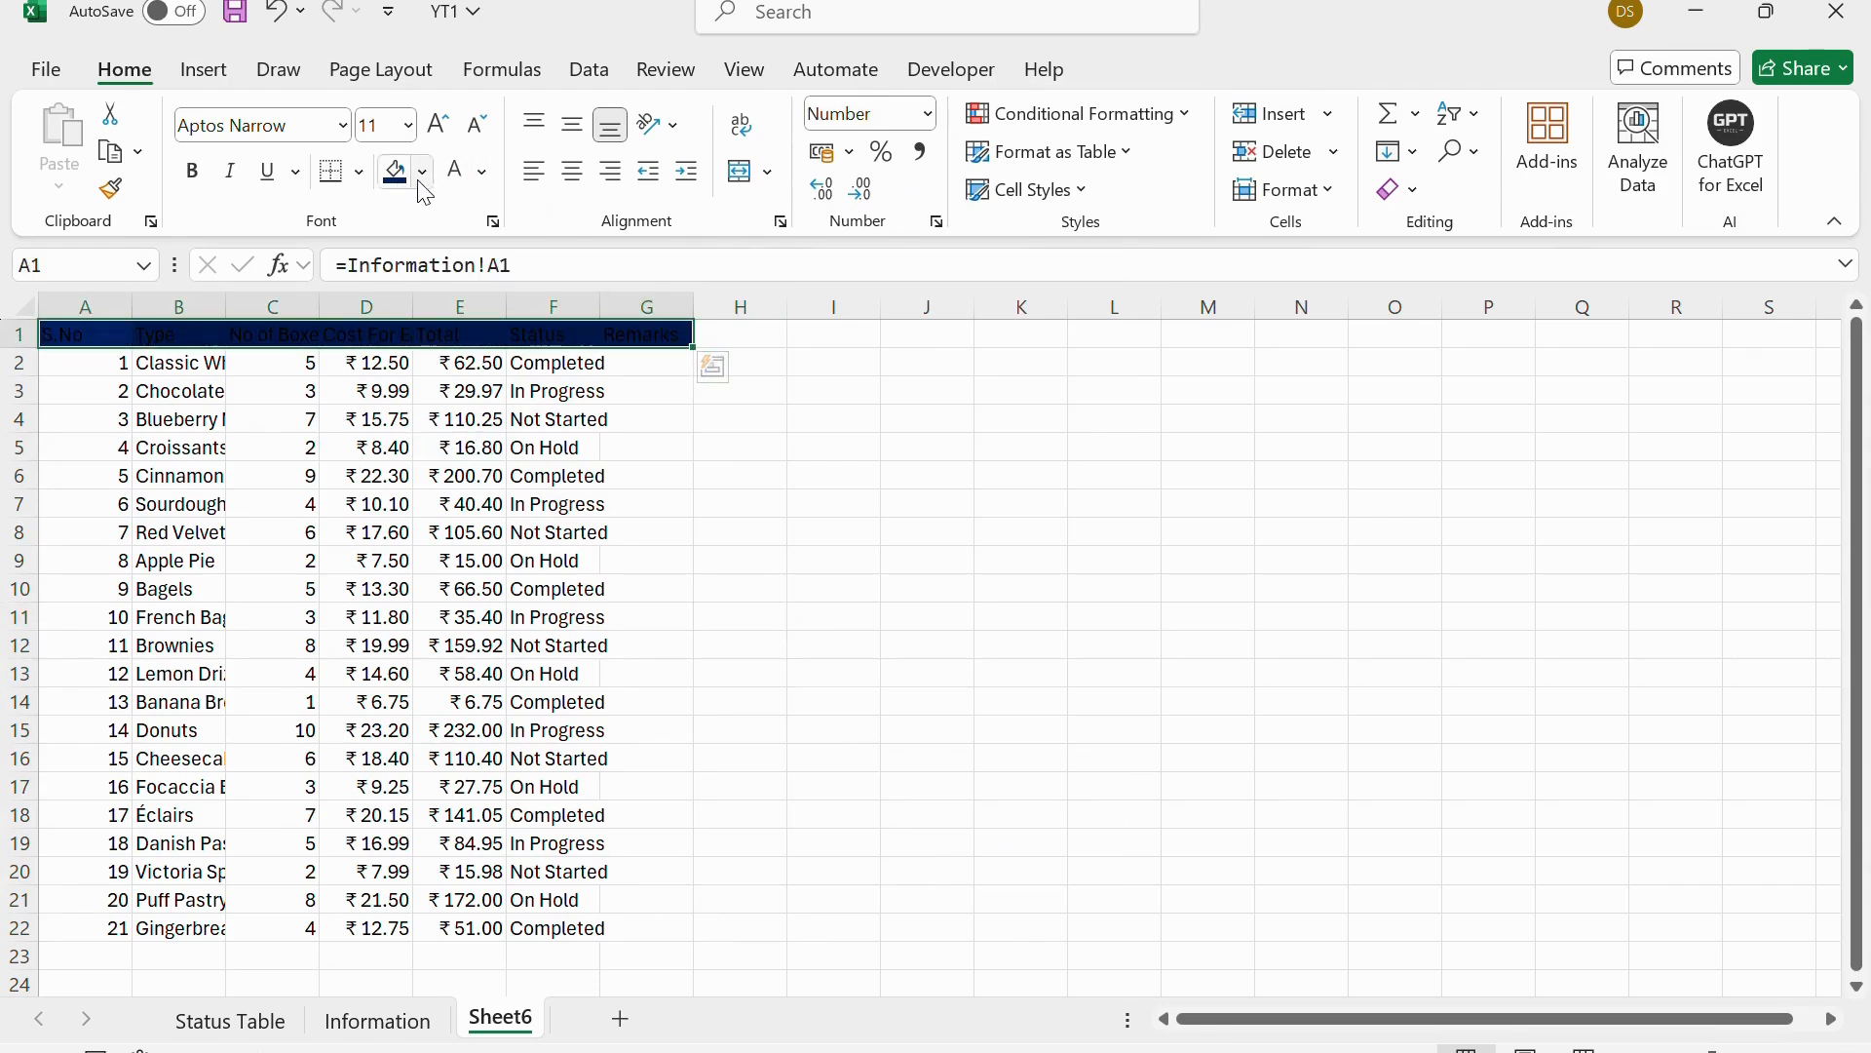
click(456, 173)
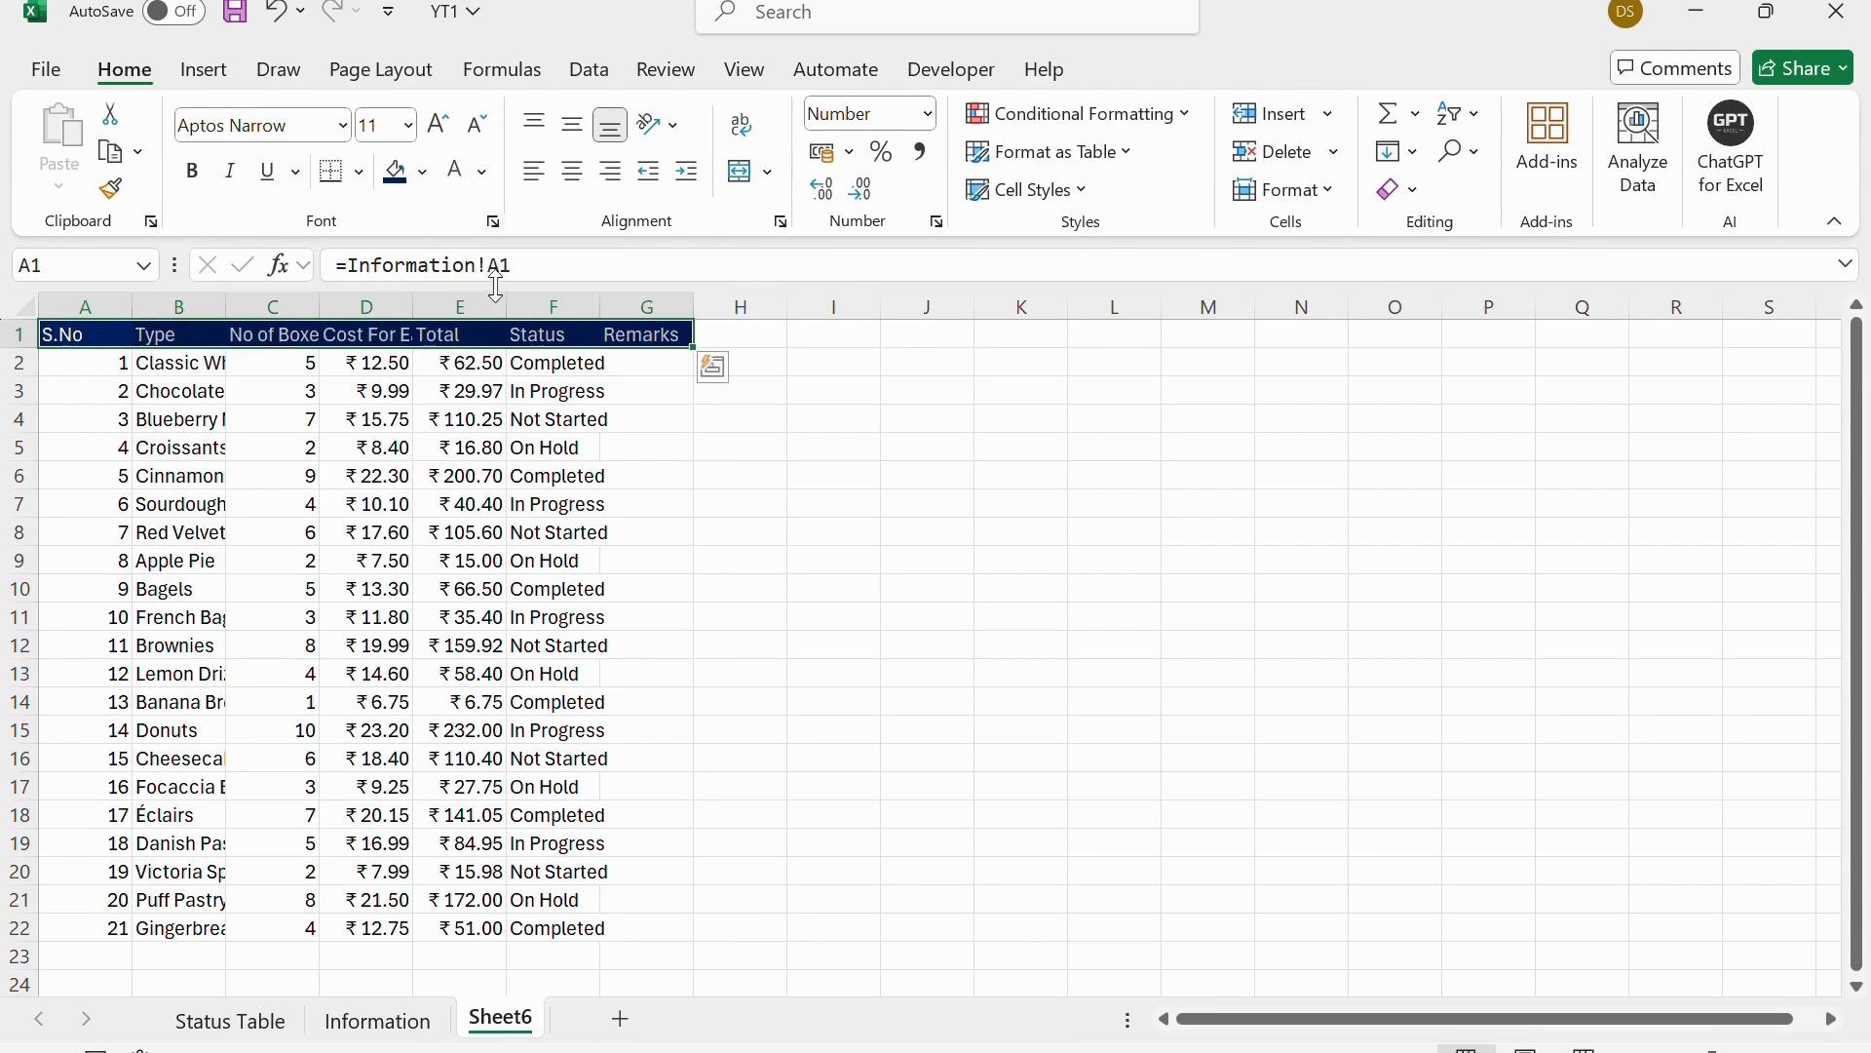
click(189, 174)
click(436, 502)
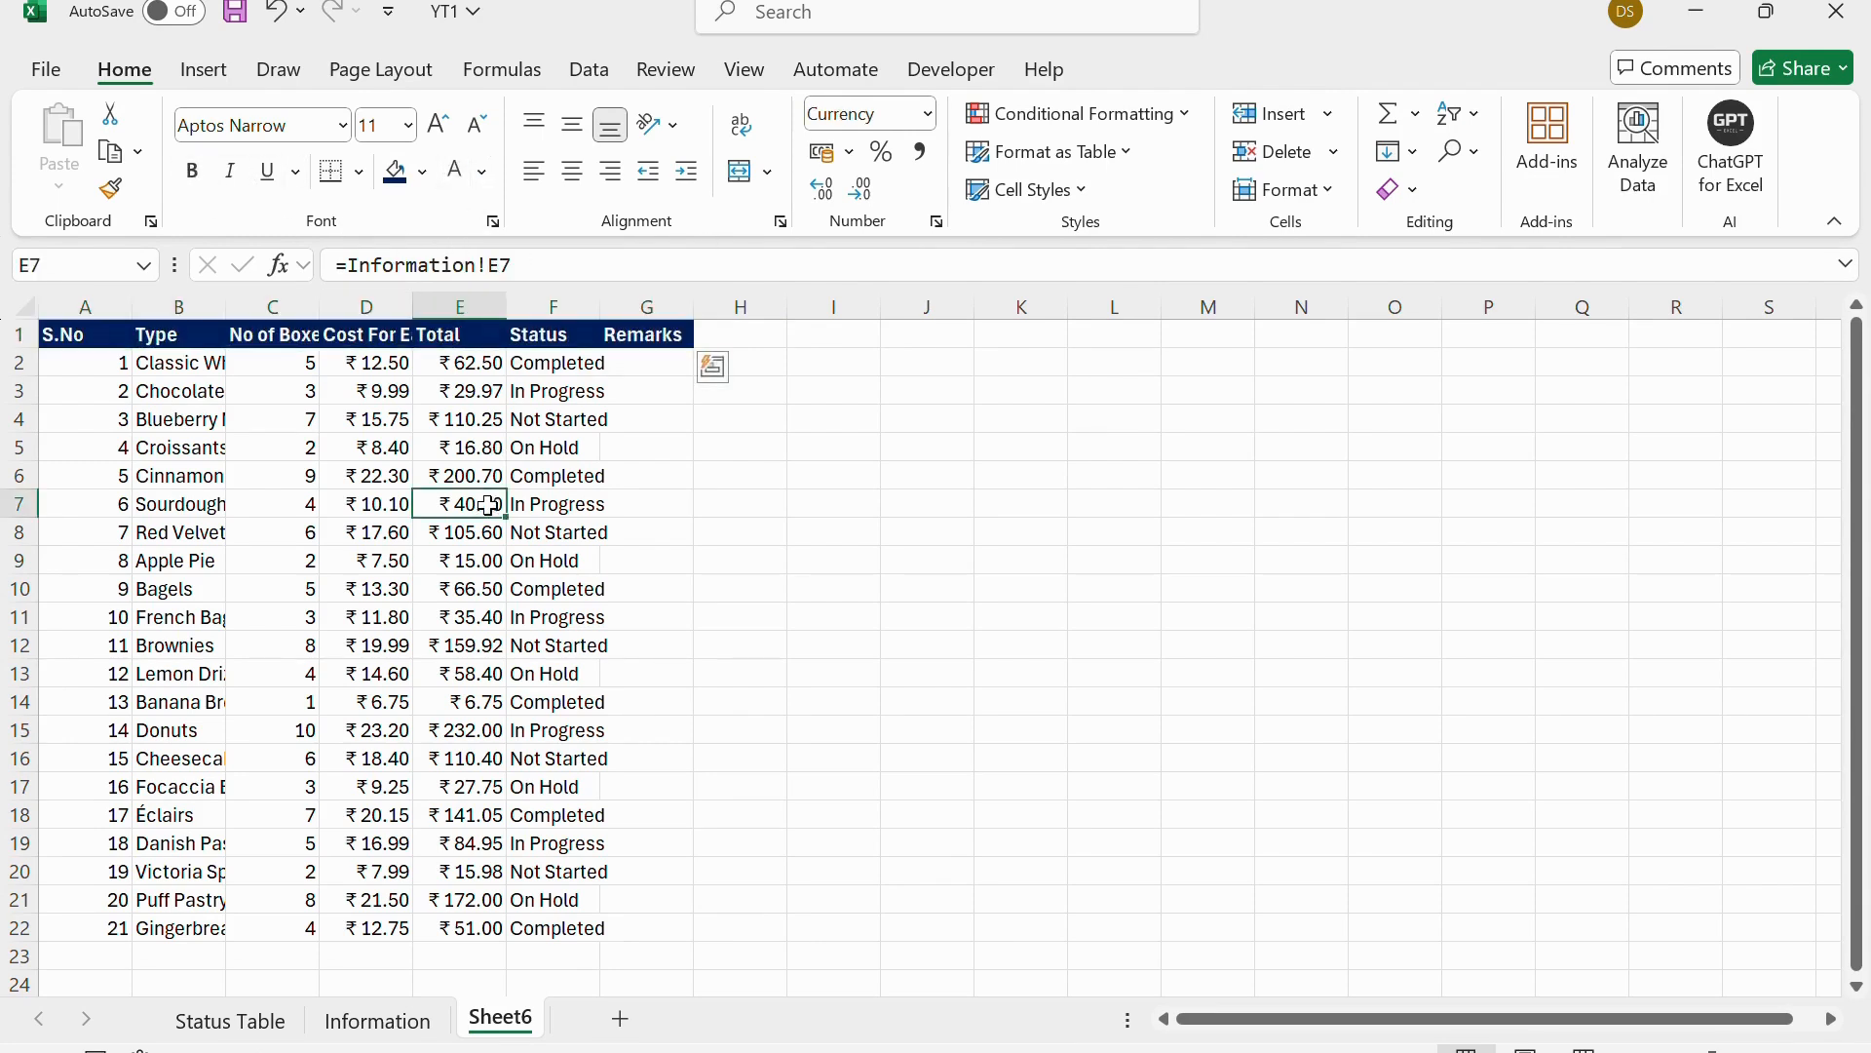
Autofit the column widths of the table A1:G22 and set its row height to 23.
drag(64, 338, 672, 940)
click(1282, 189)
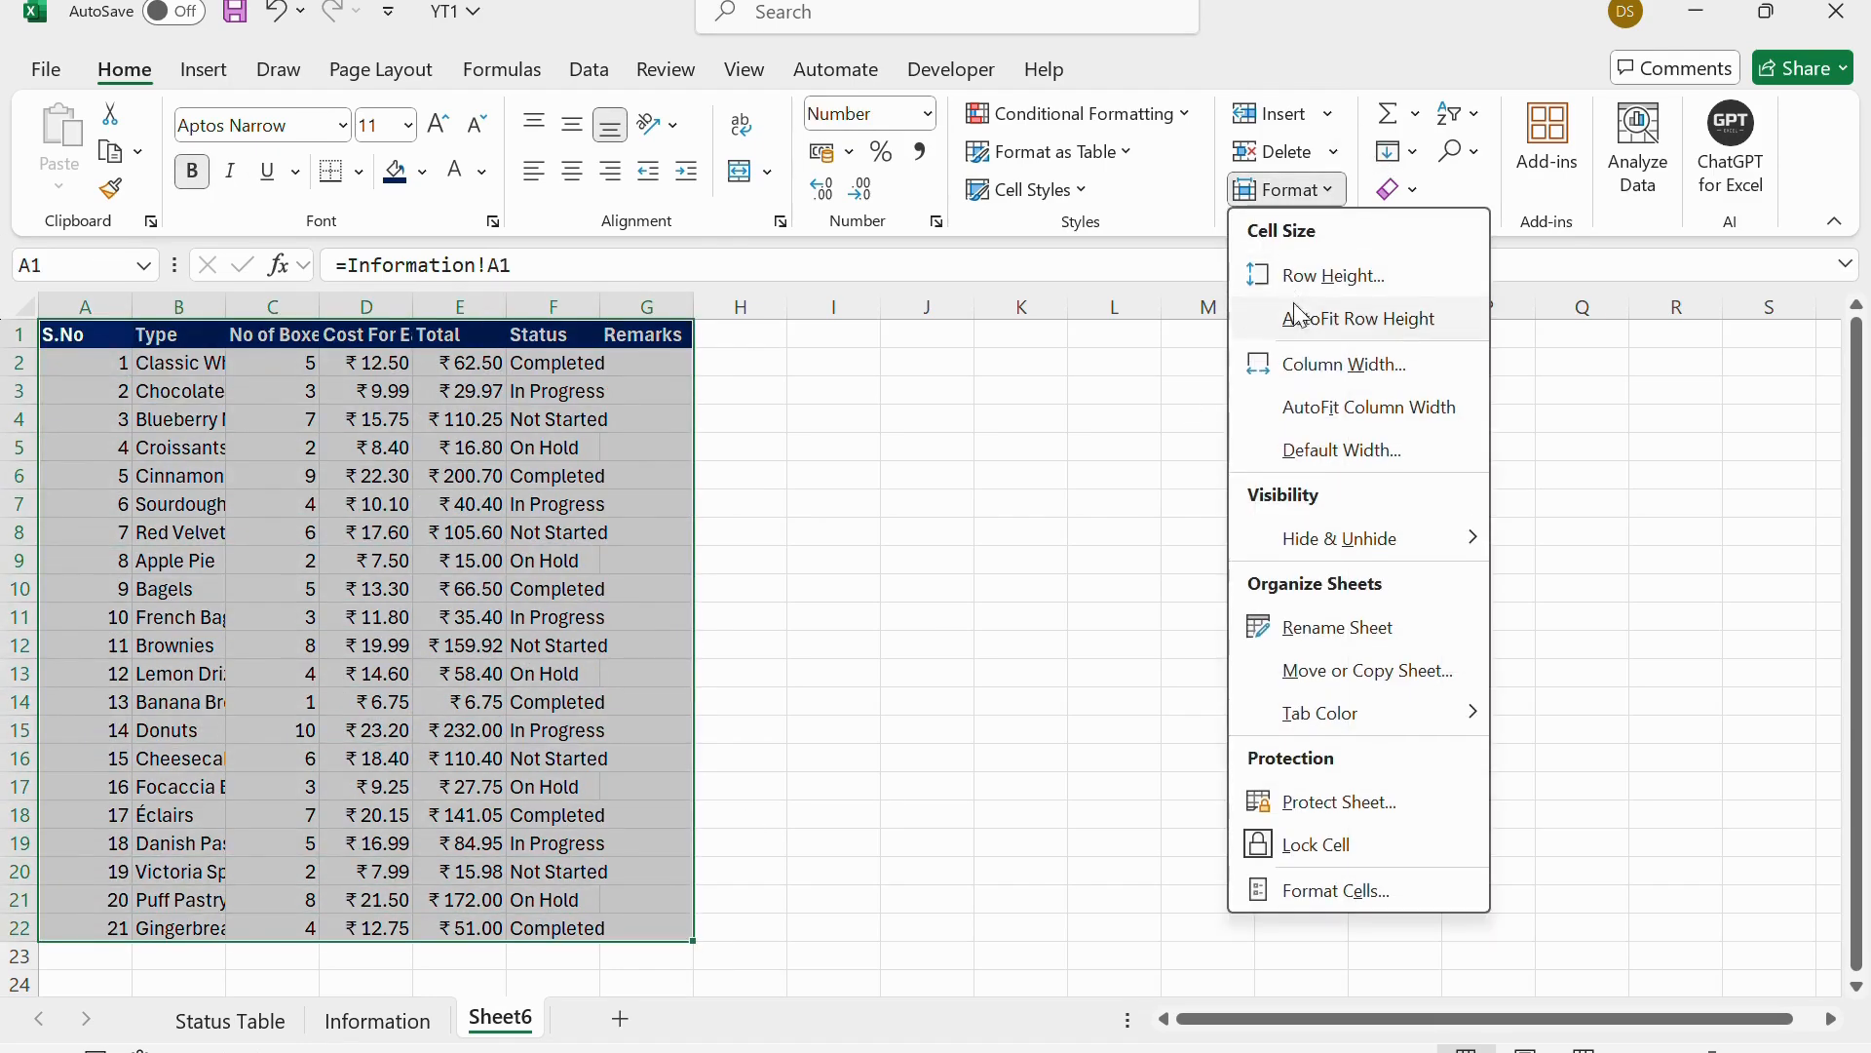
click(1292, 402)
click(1283, 189)
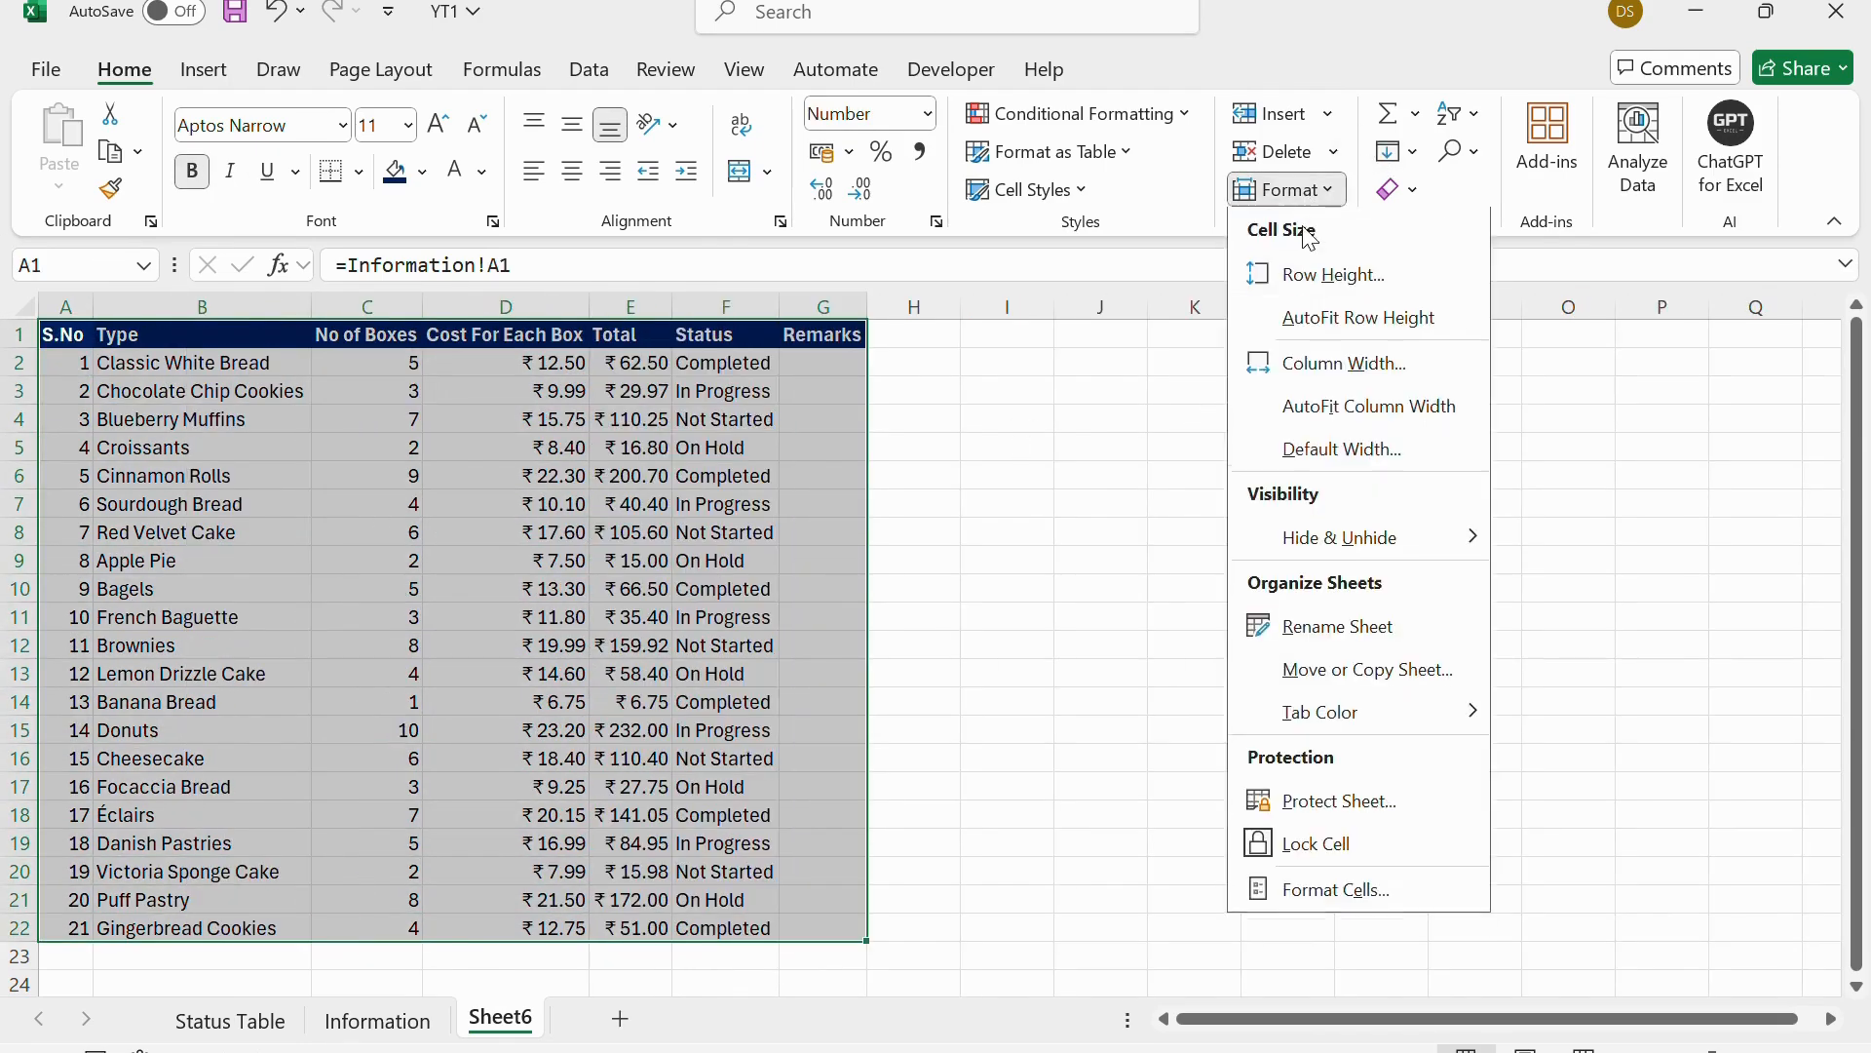
click(1321, 274)
text(23)
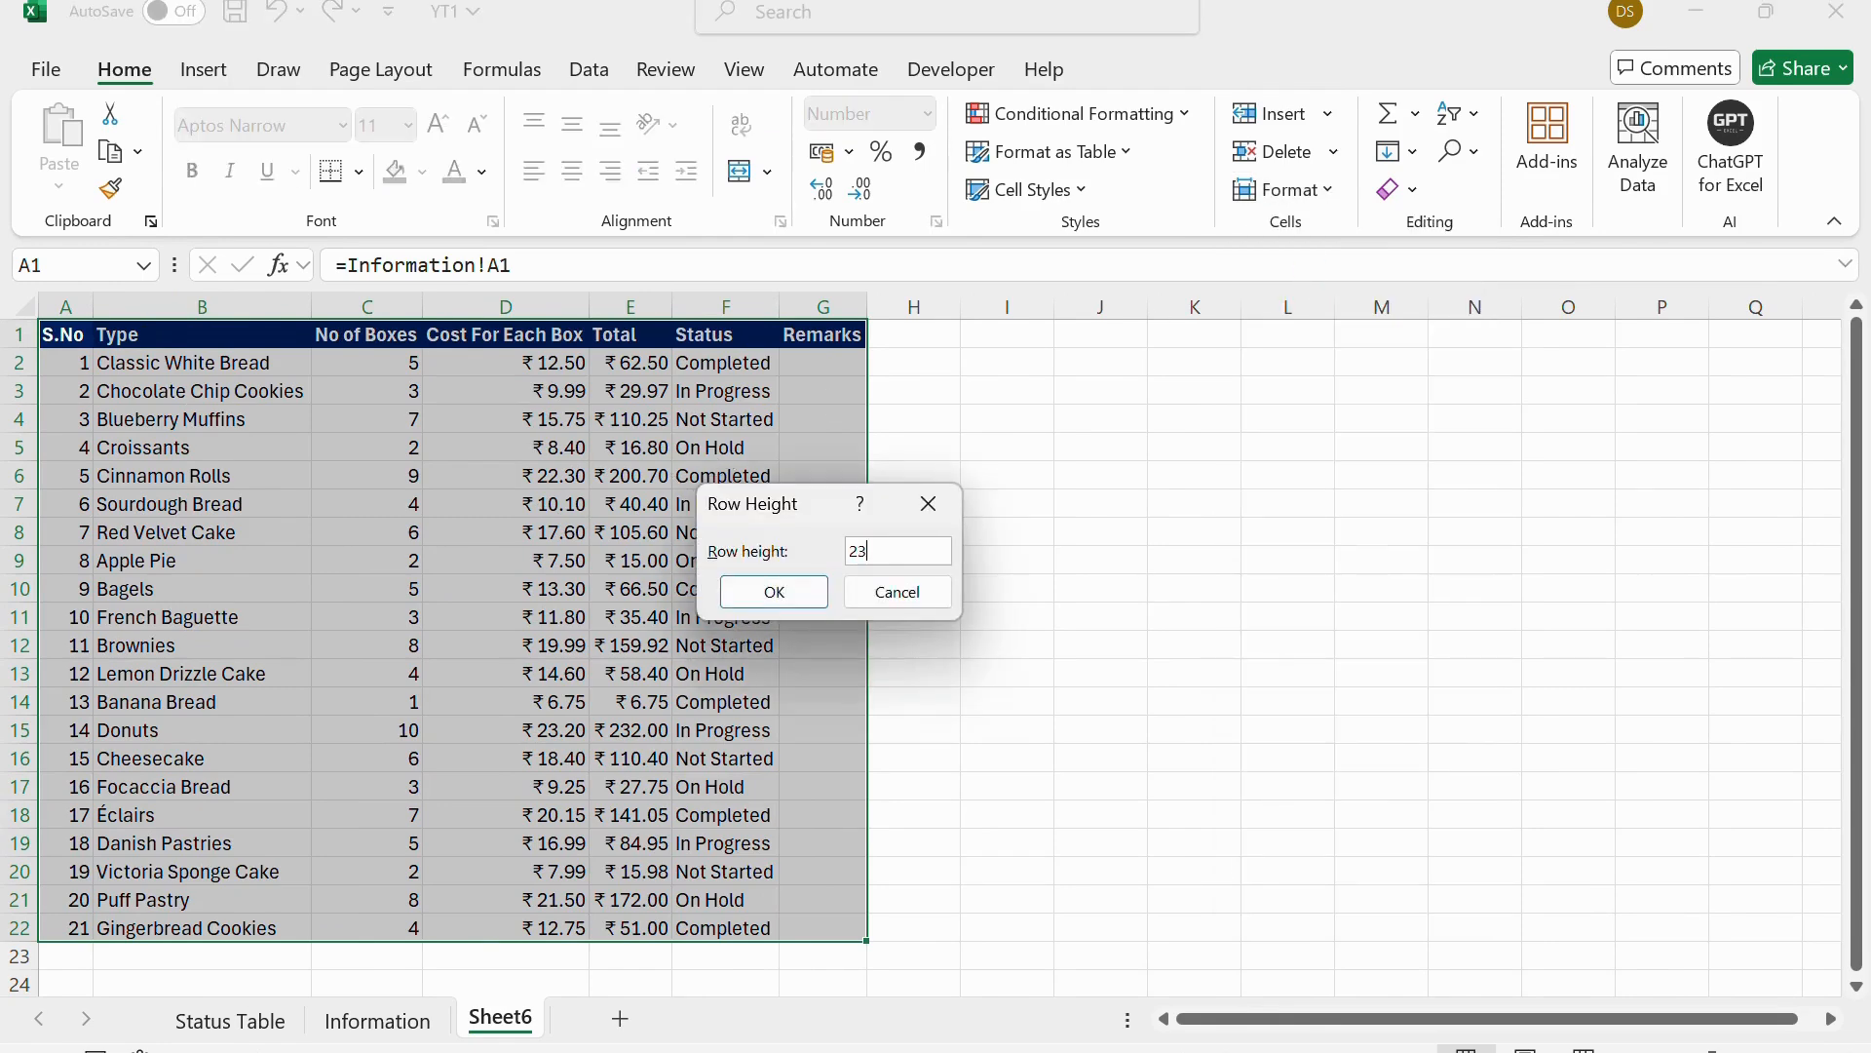
click(774, 592)
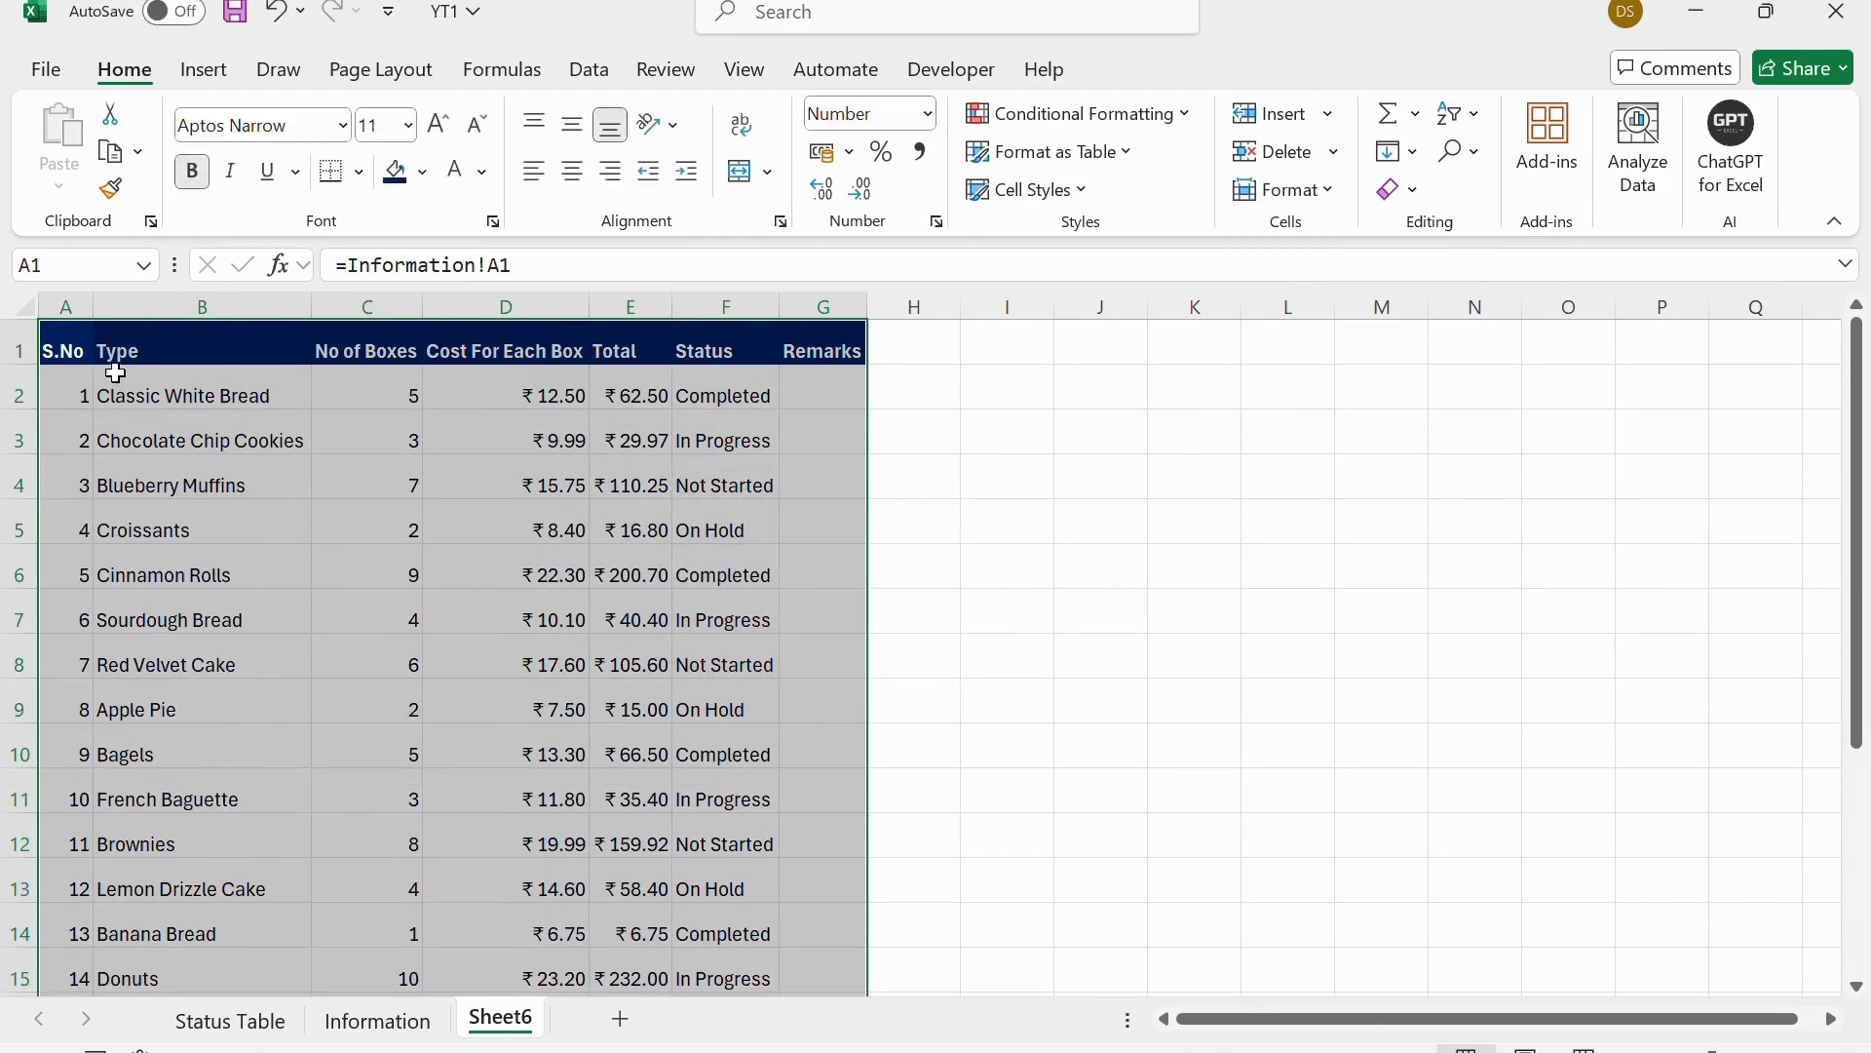
Set the height of header row 1 to 24.
click(26, 351)
click(1257, 191)
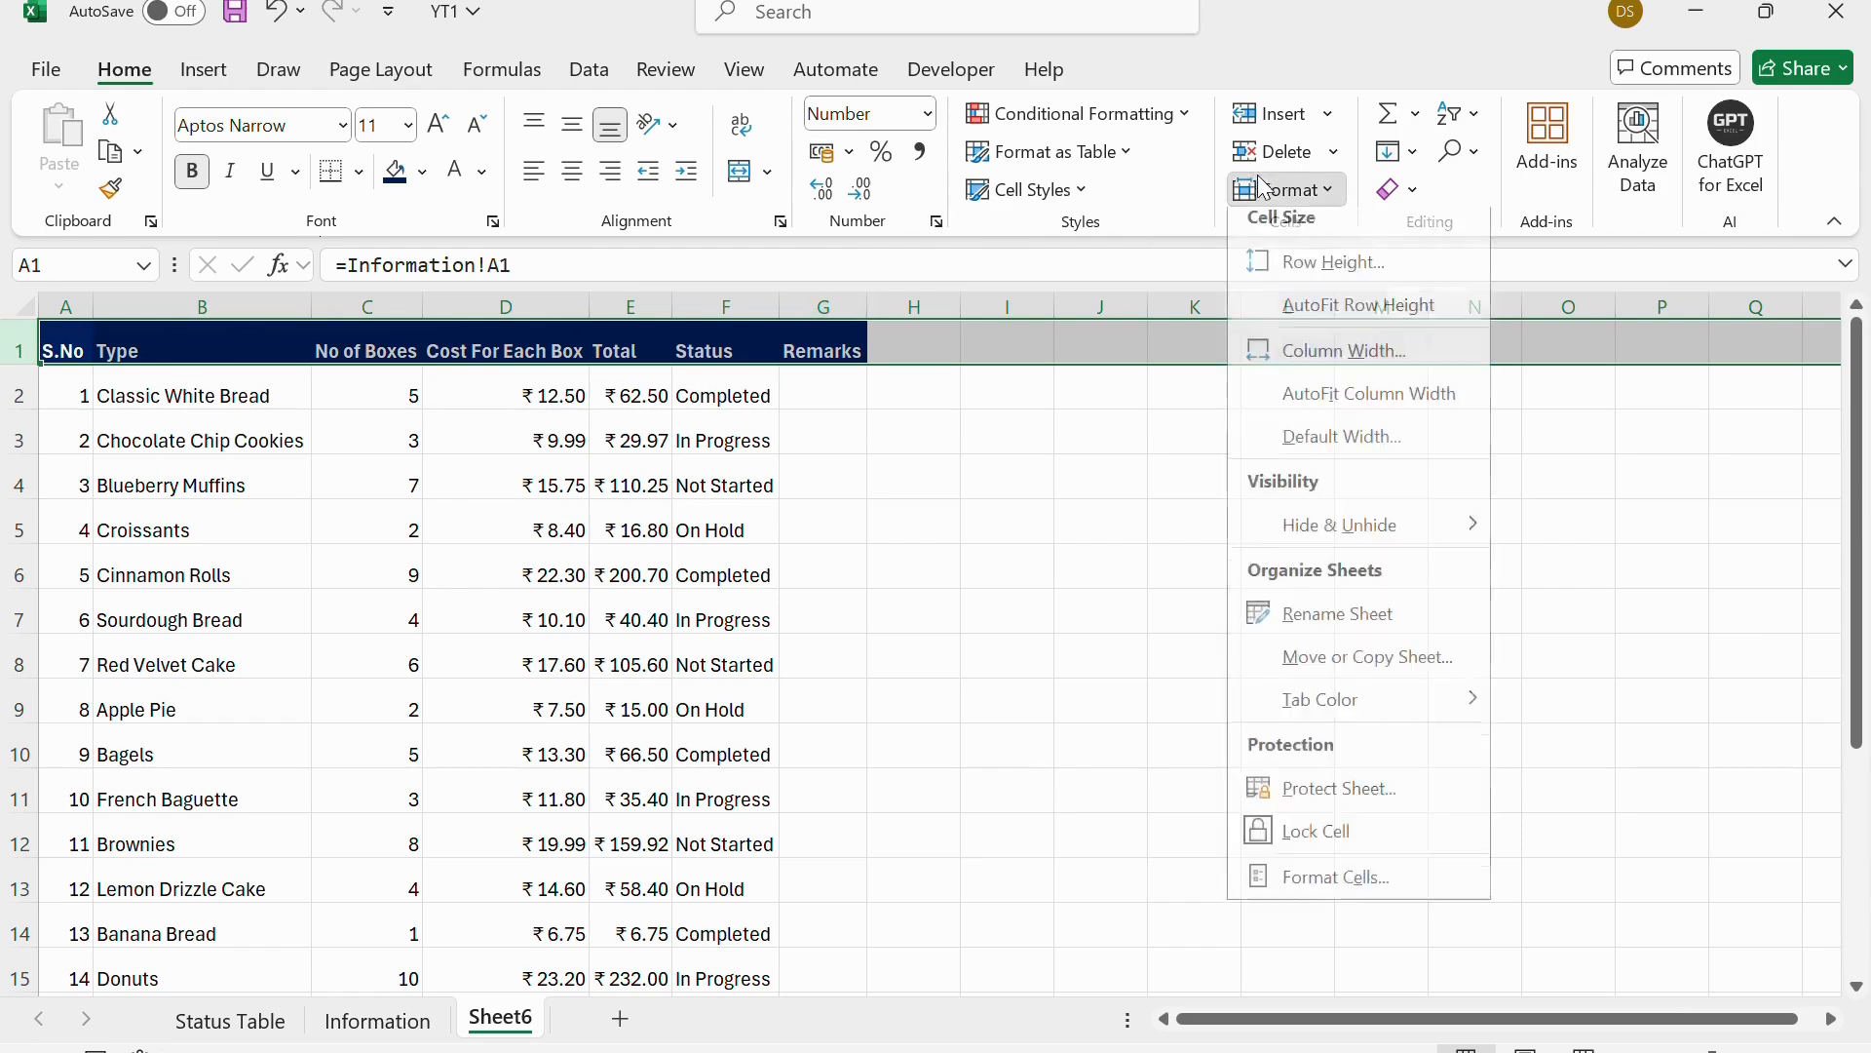
click(1296, 275)
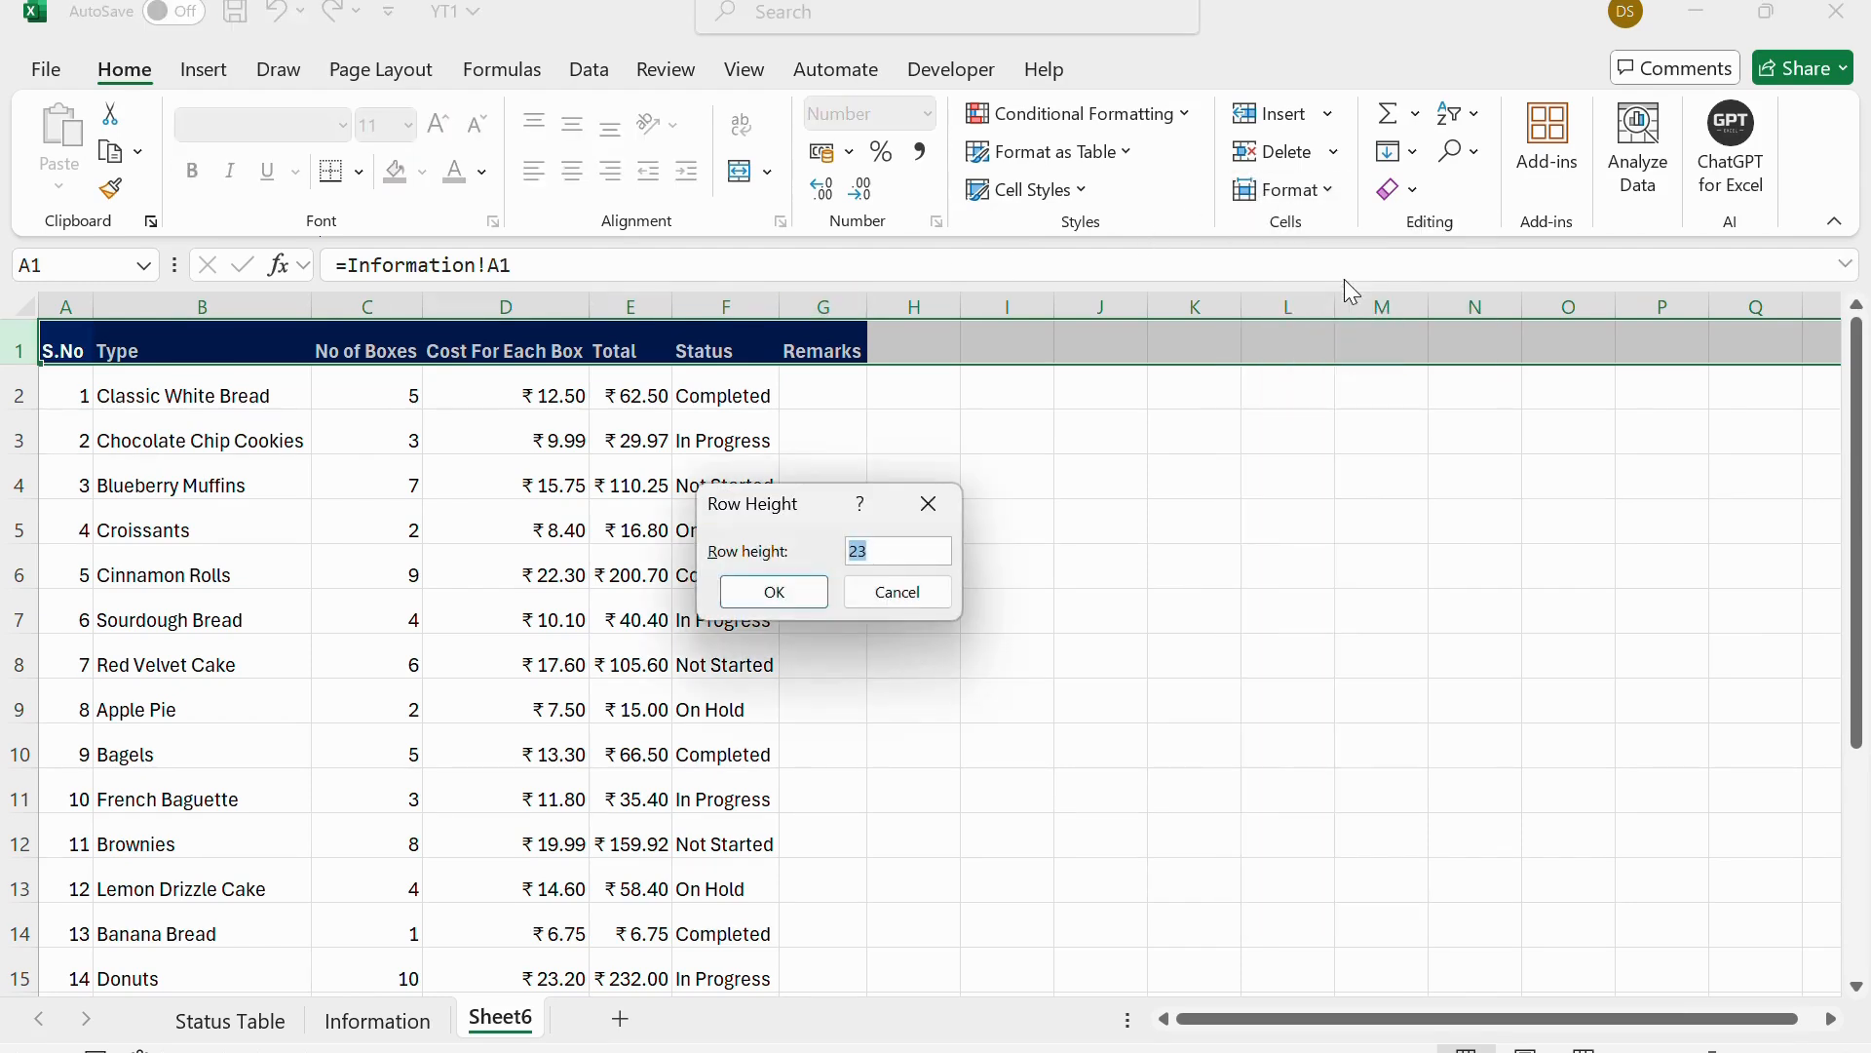
text(24)
key(Return)
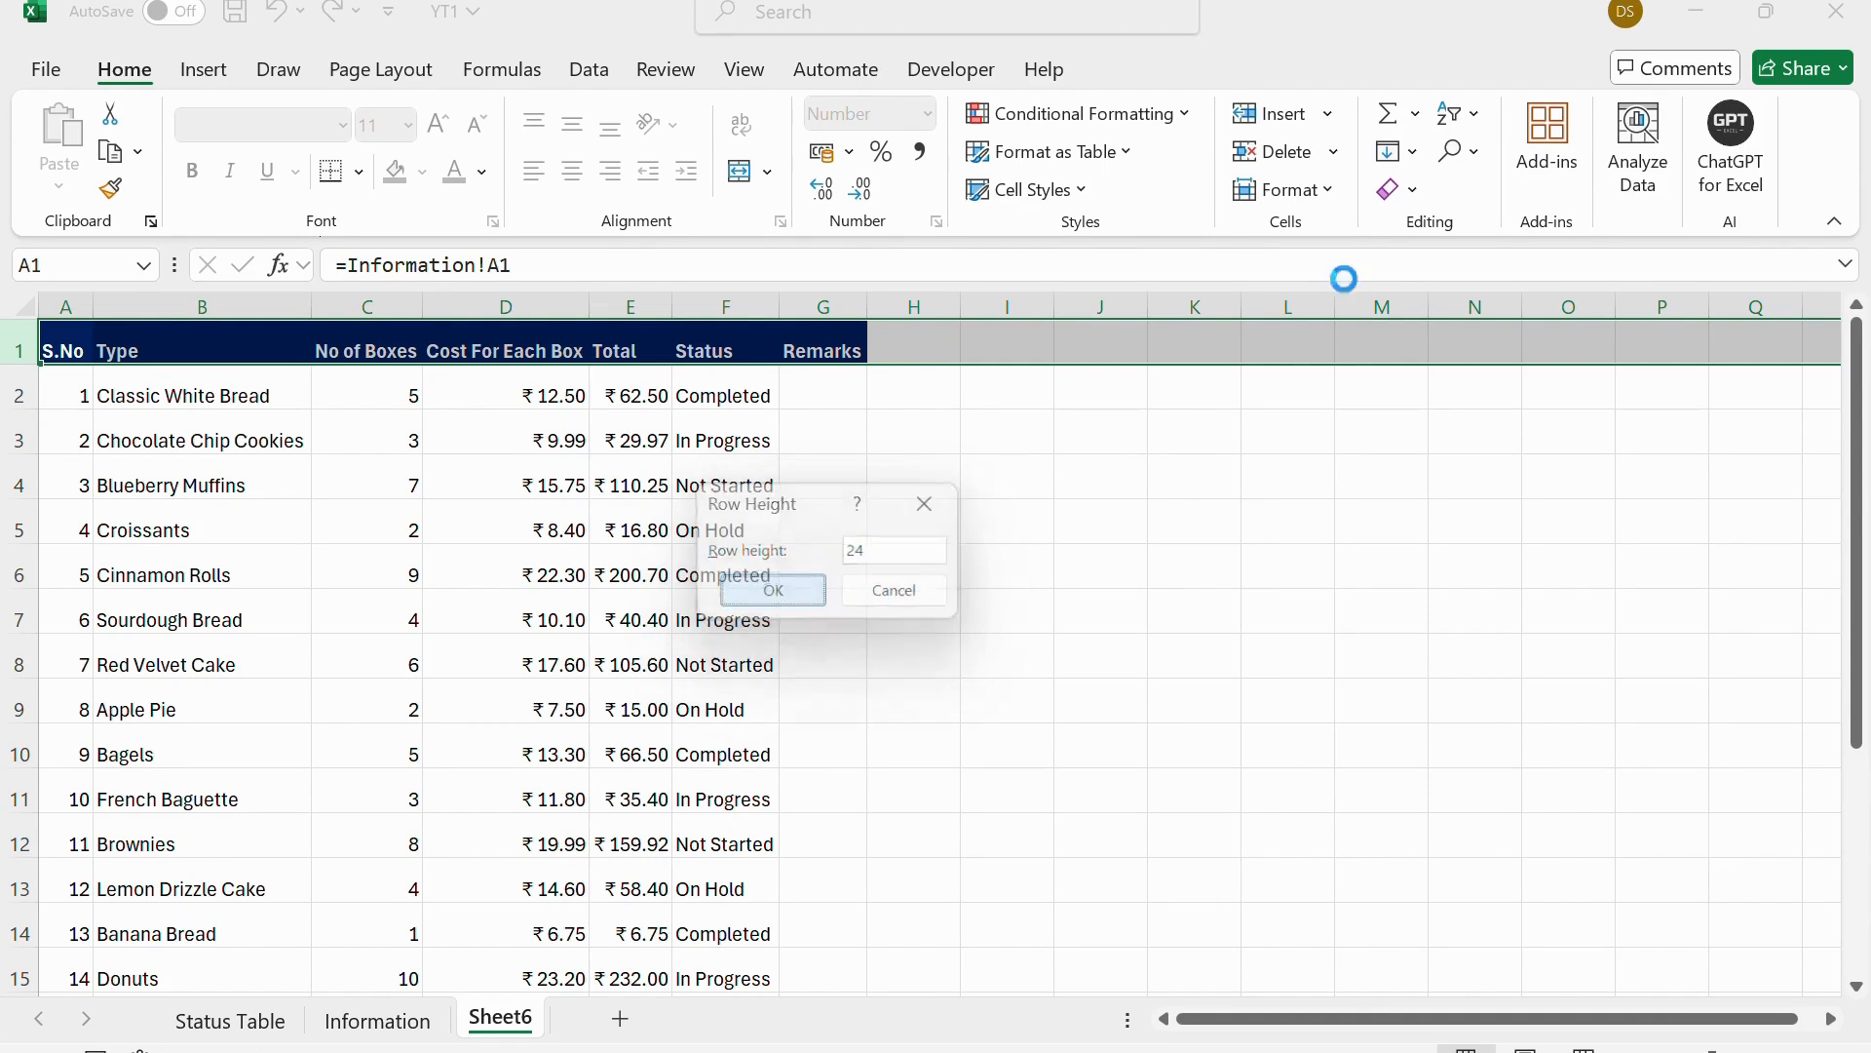
click(1184, 476)
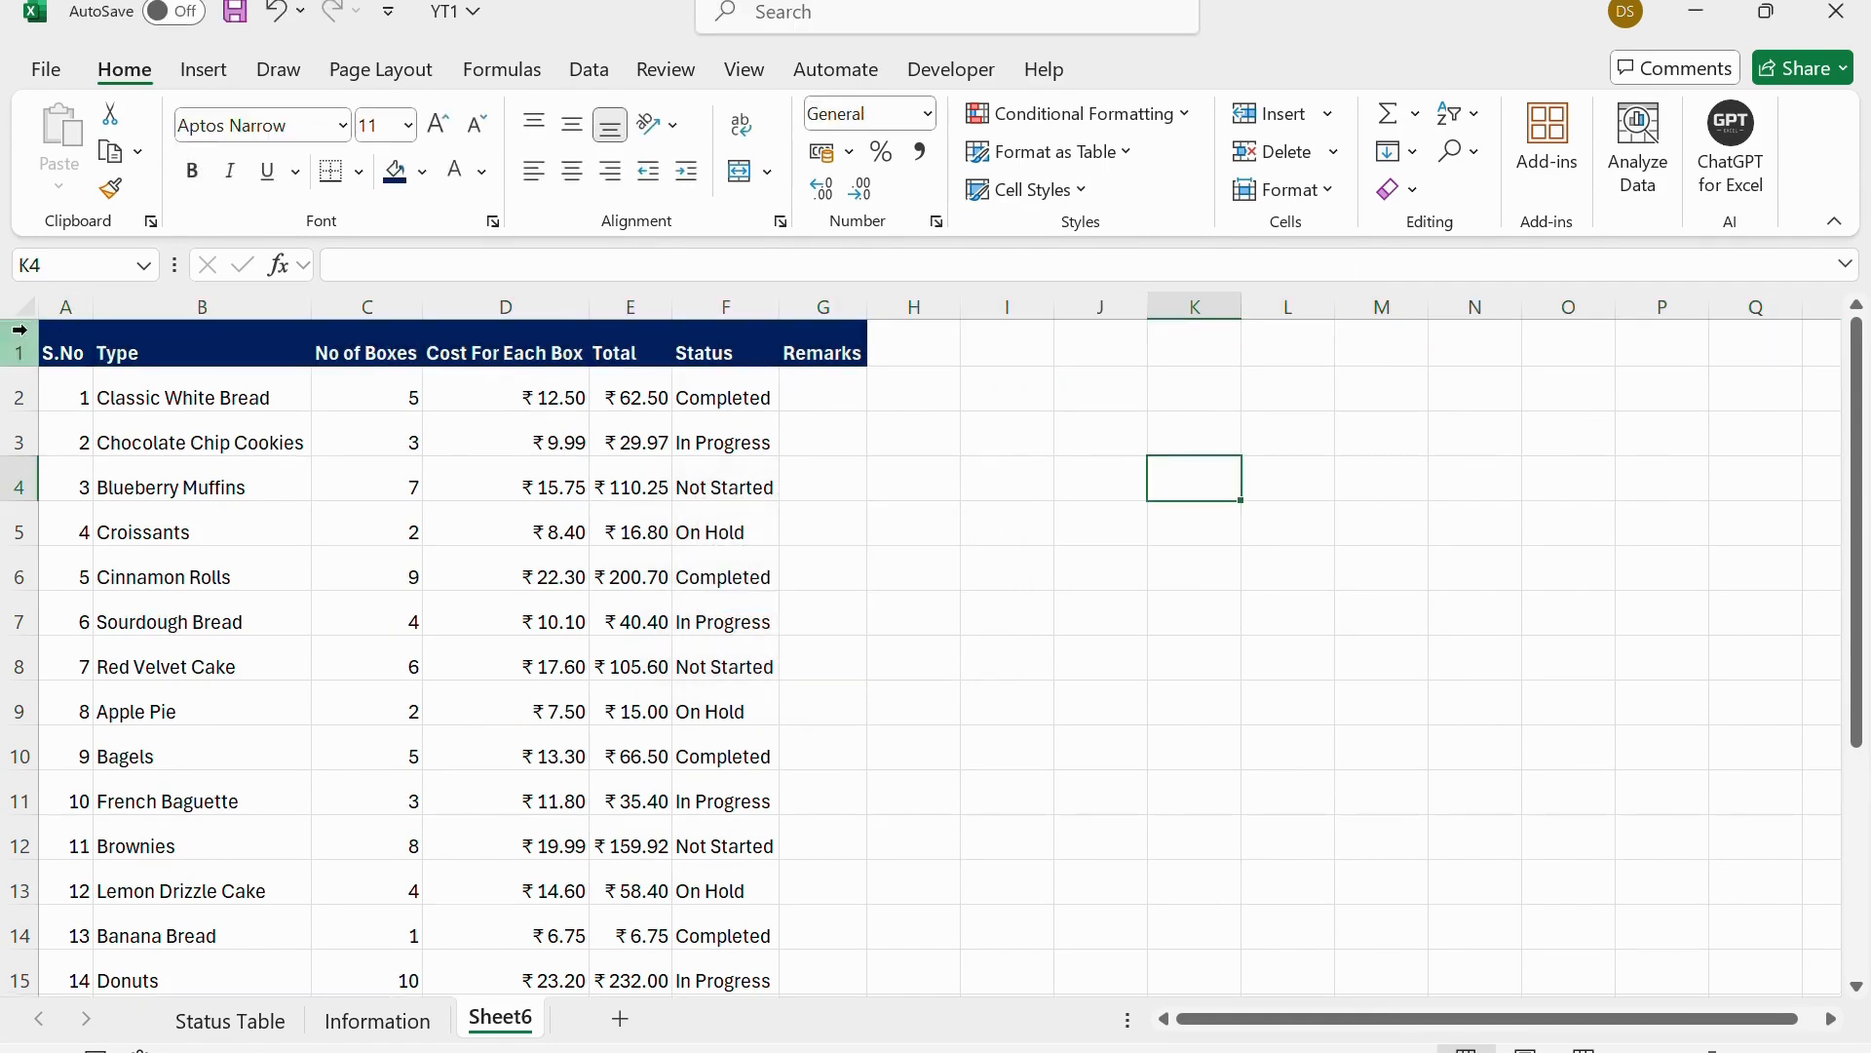
Center the contents of the table A1:G22 both horizontally and vertically.
drag(70, 346, 810, 309)
click(573, 170)
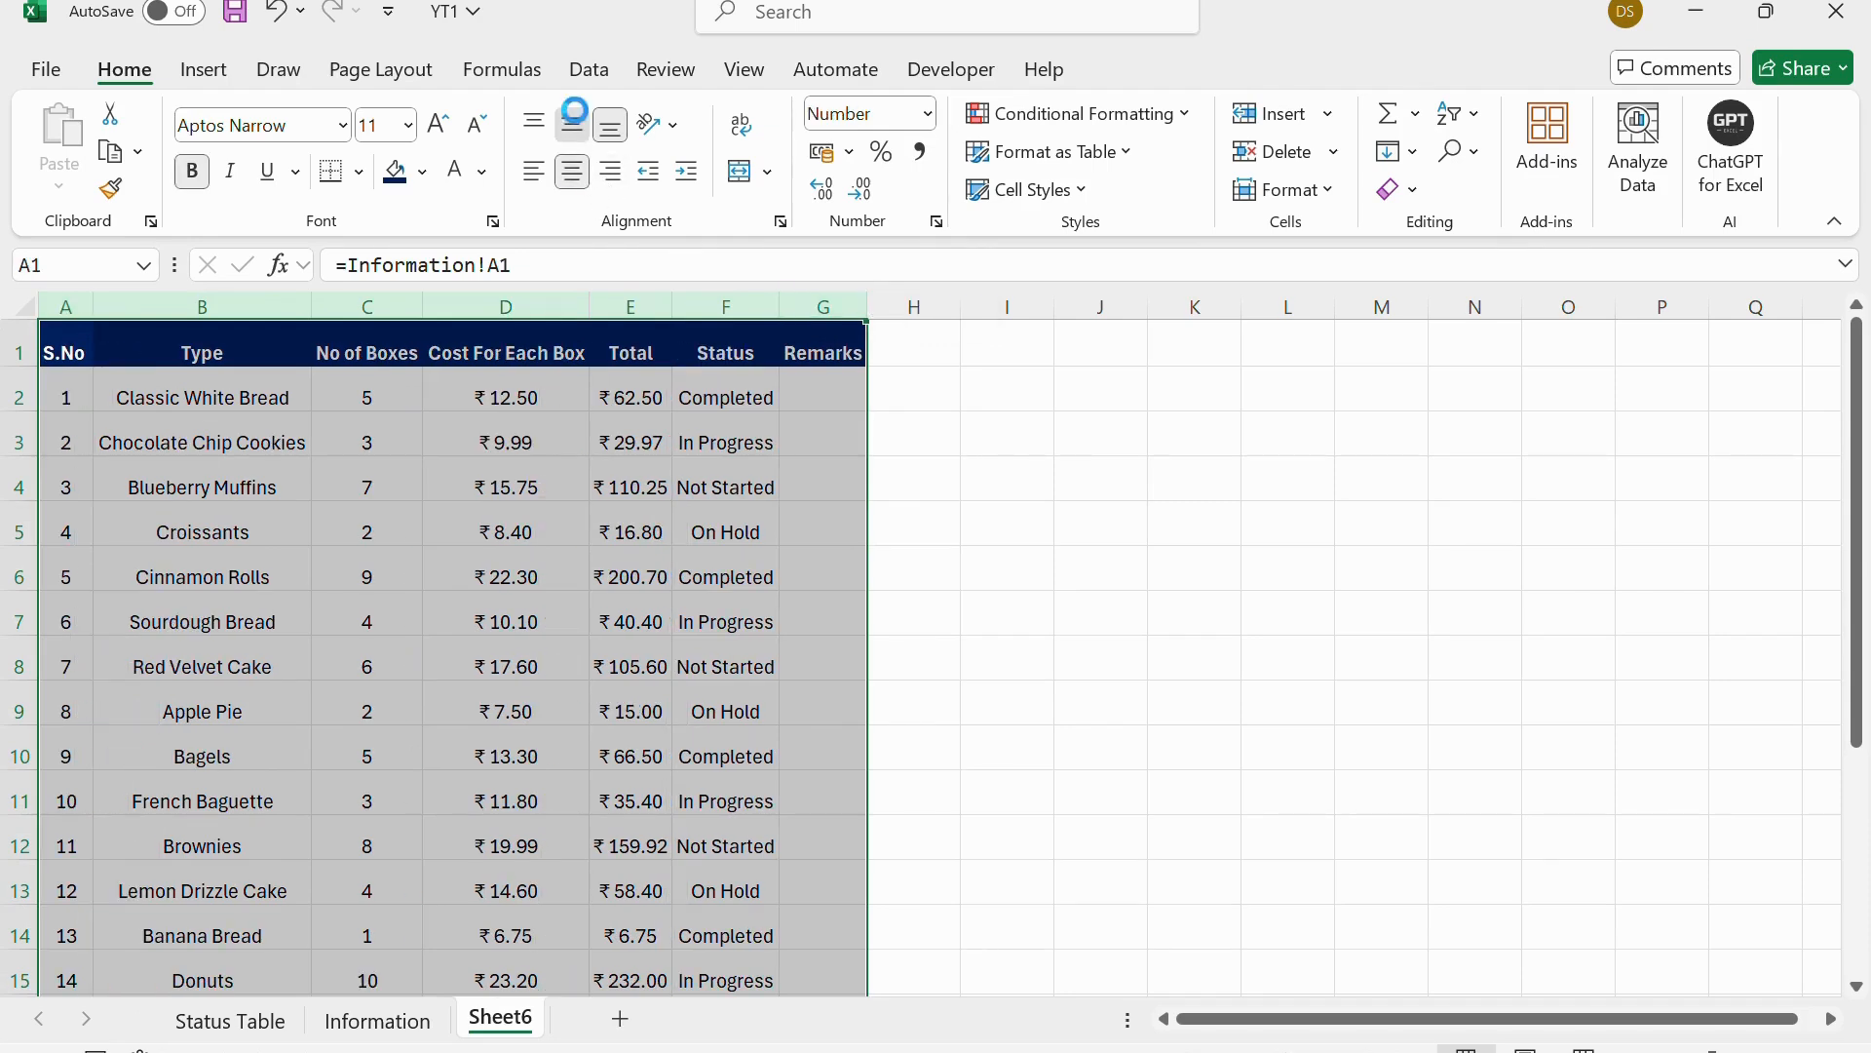
click(573, 124)
click(725, 568)
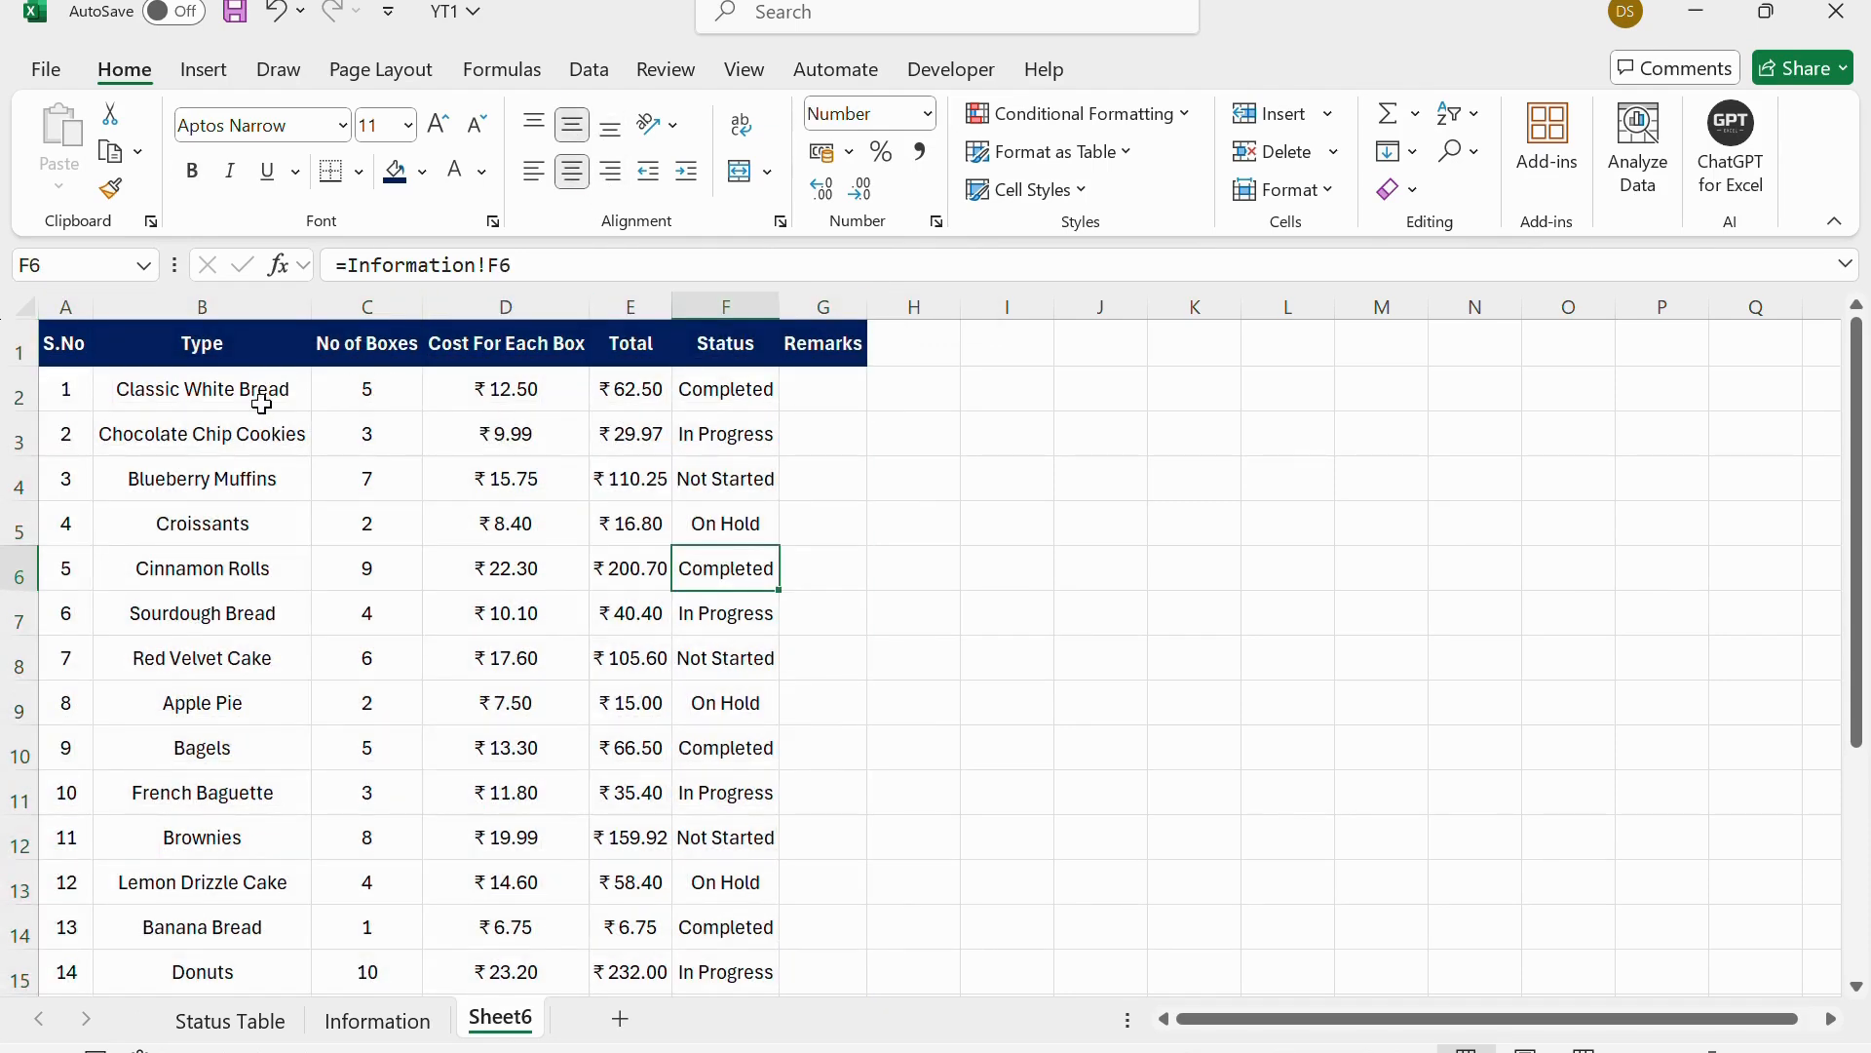
Examine the status dropdown options and cell colors in the Status column of the Status Table sheet.
click(276, 1020)
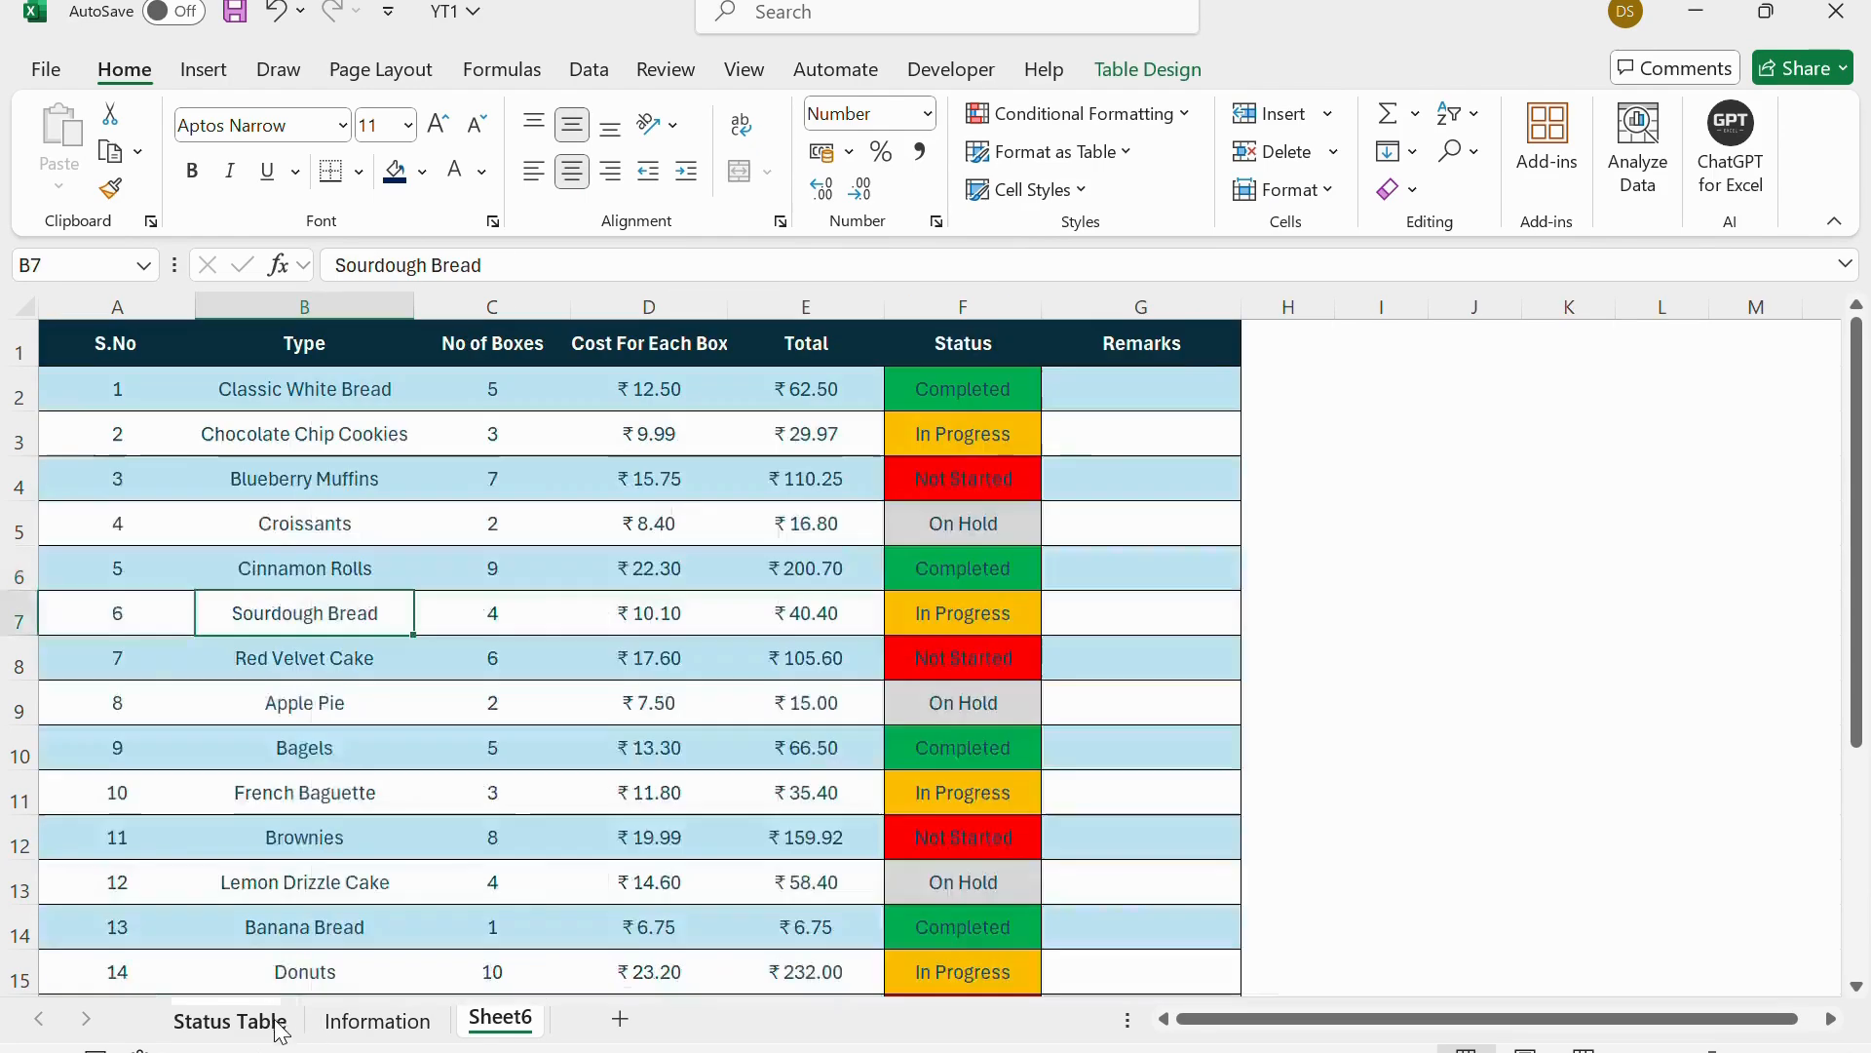
click(1014, 394)
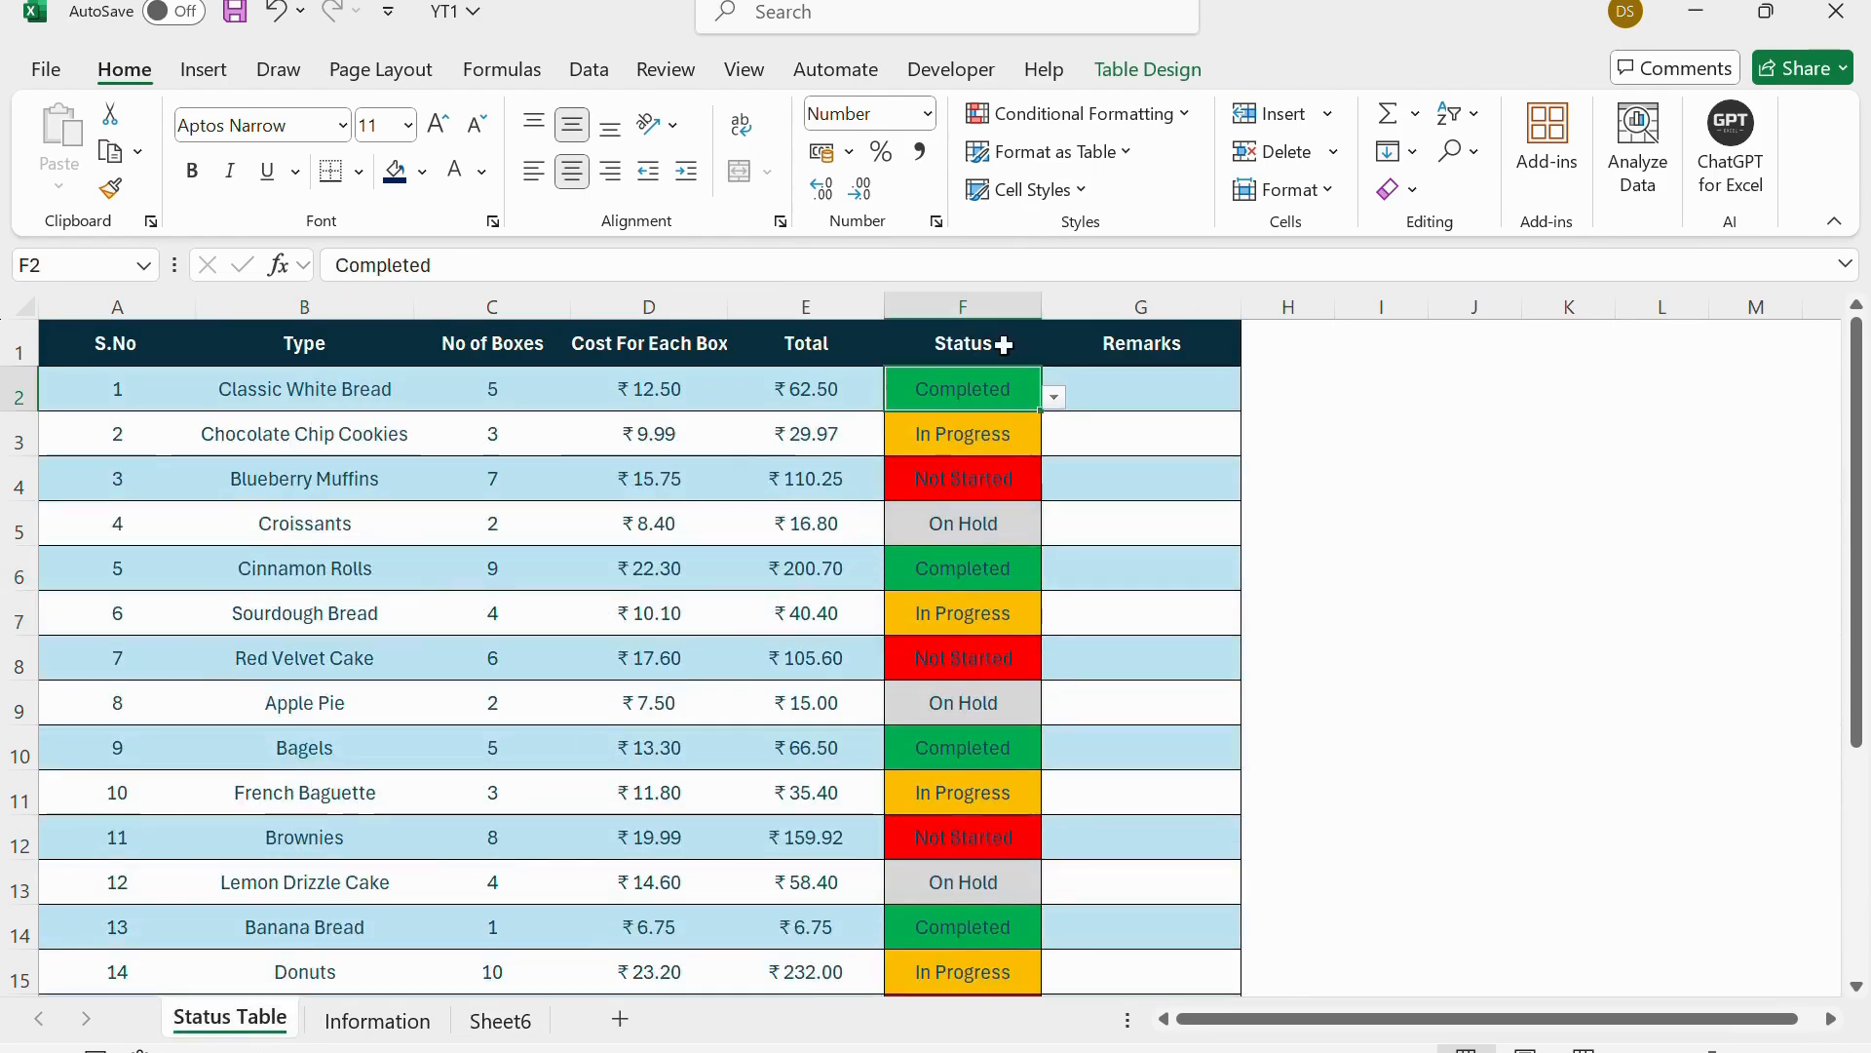
click(1055, 397)
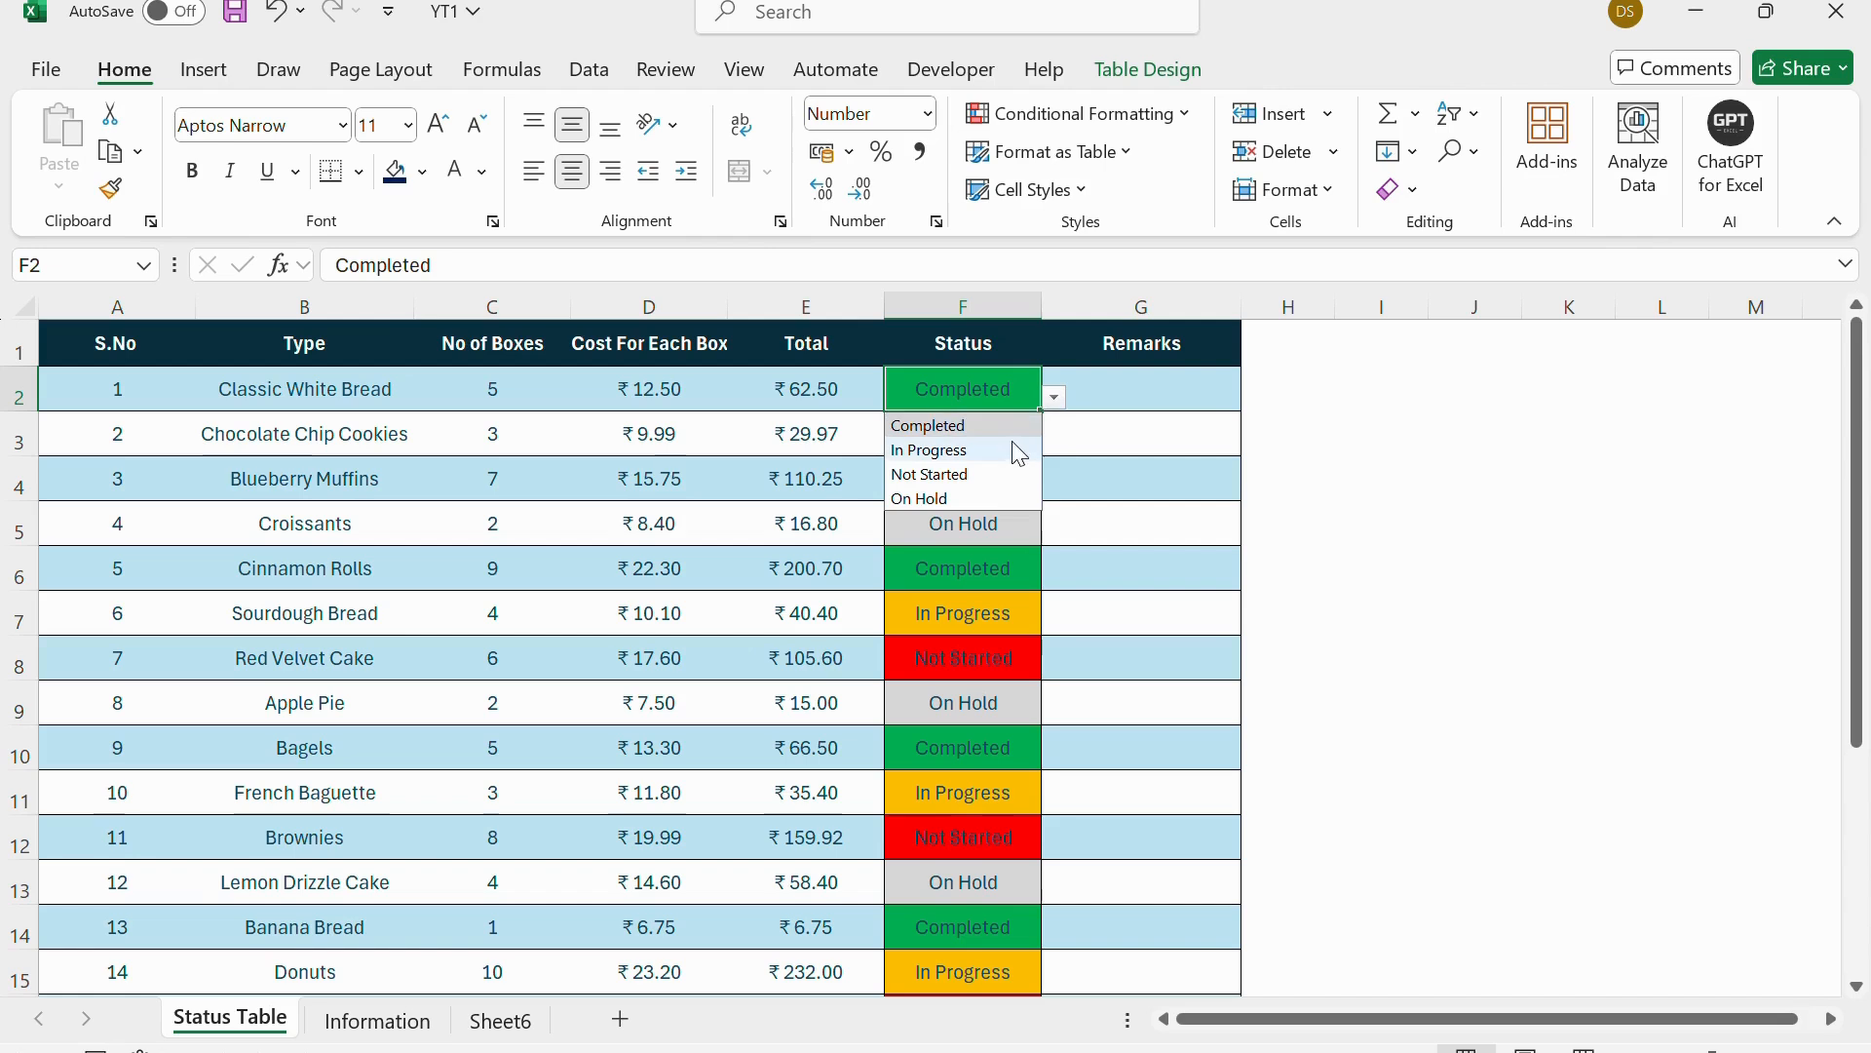
click(990, 560)
click(1002, 390)
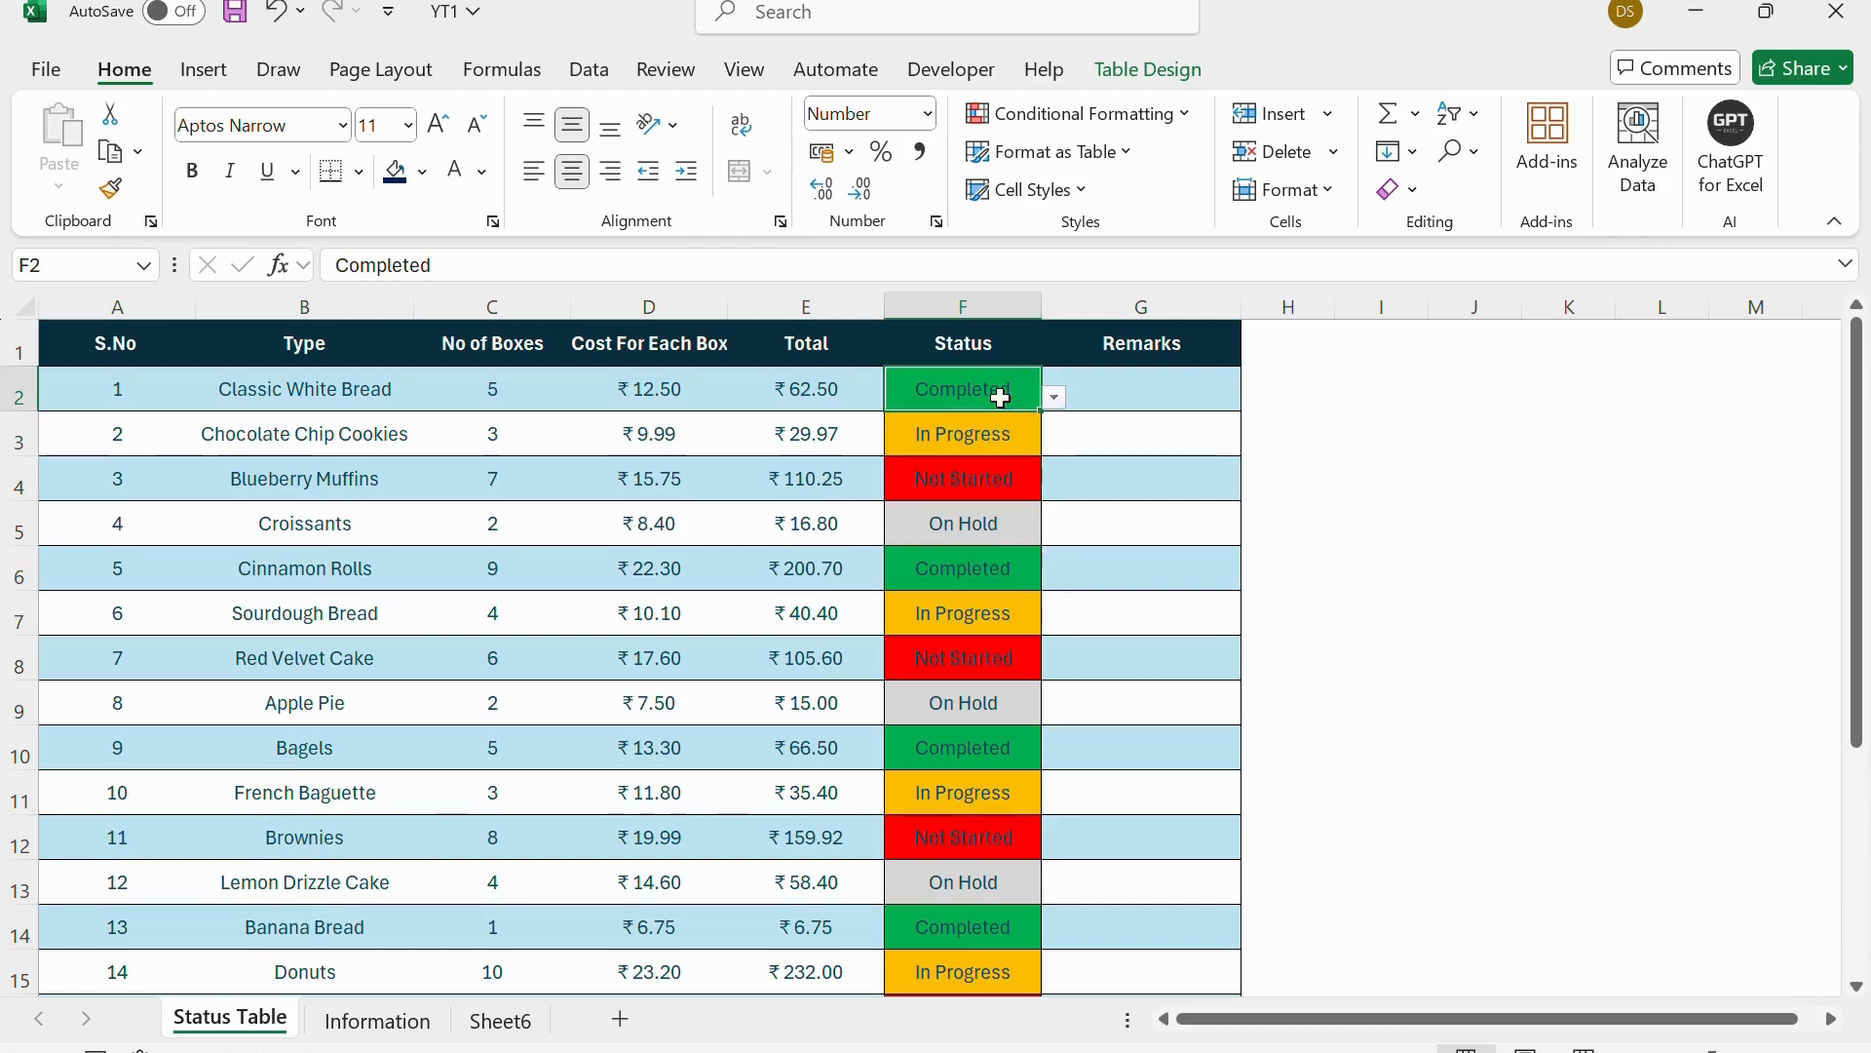
click(1001, 430)
click(1004, 394)
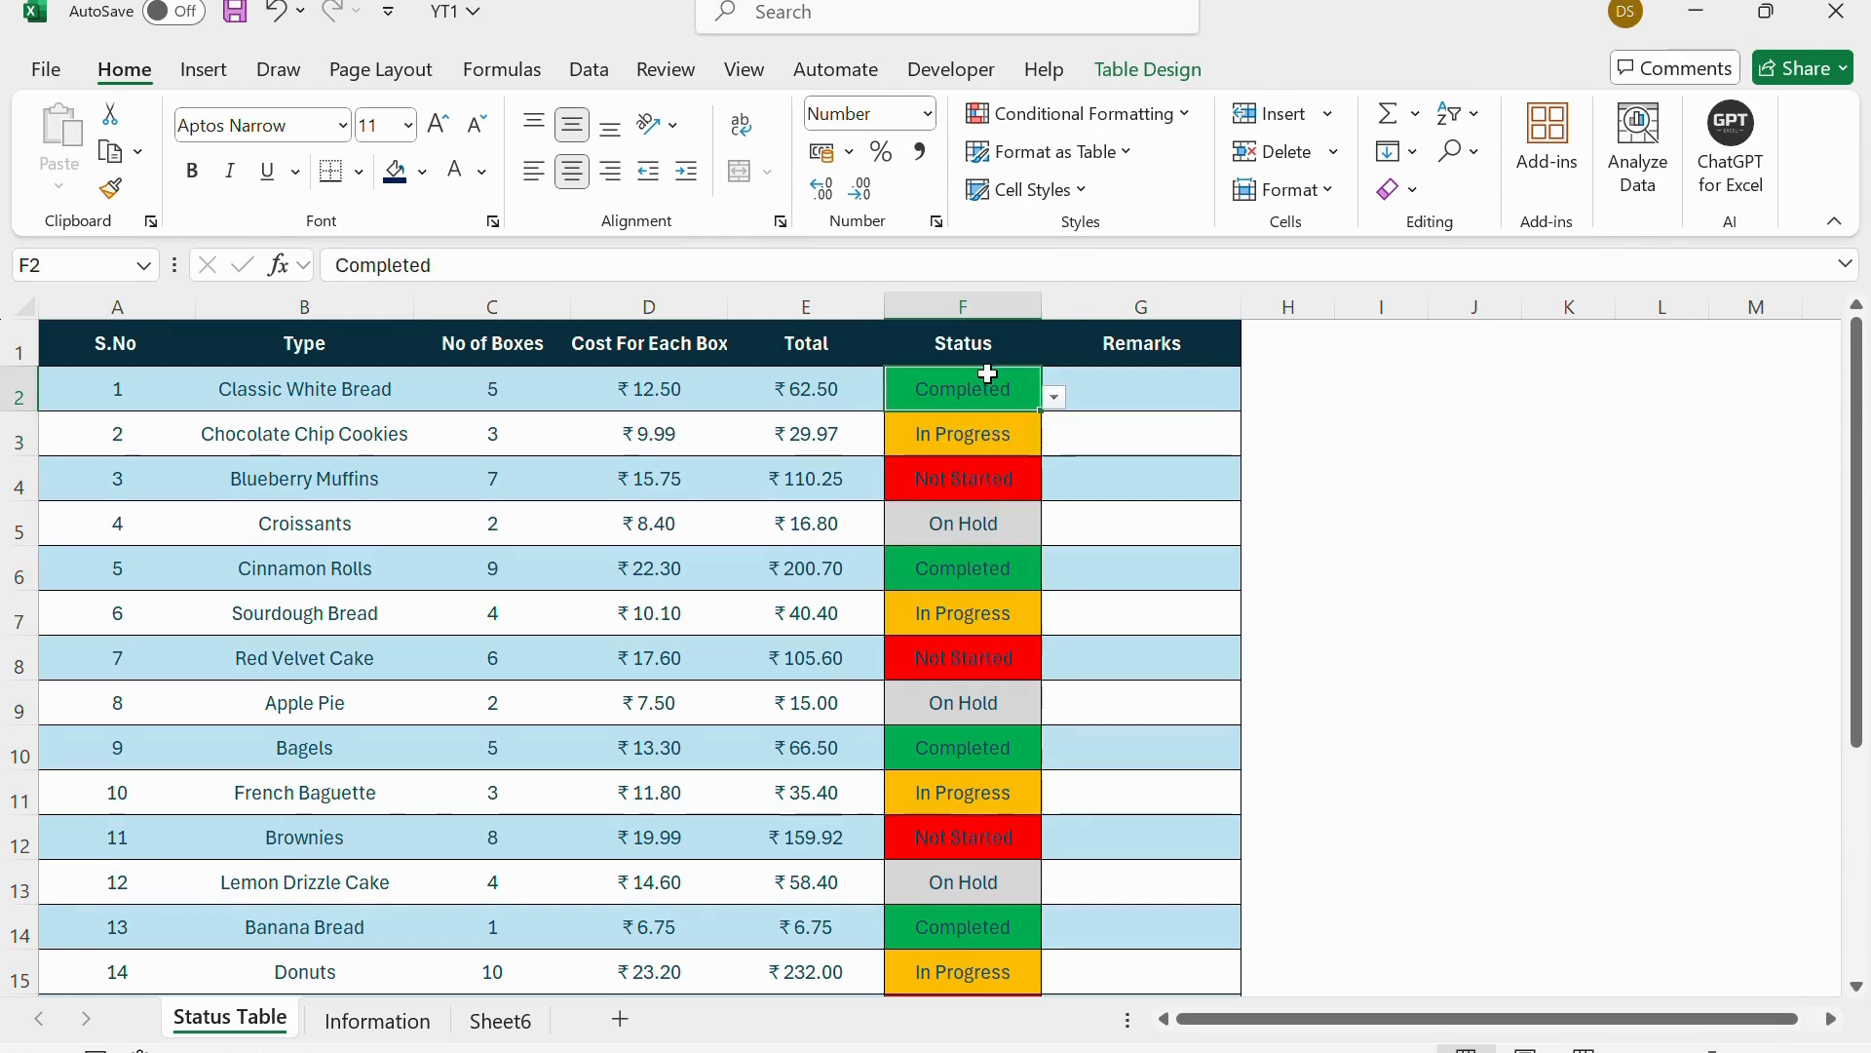
click(996, 435)
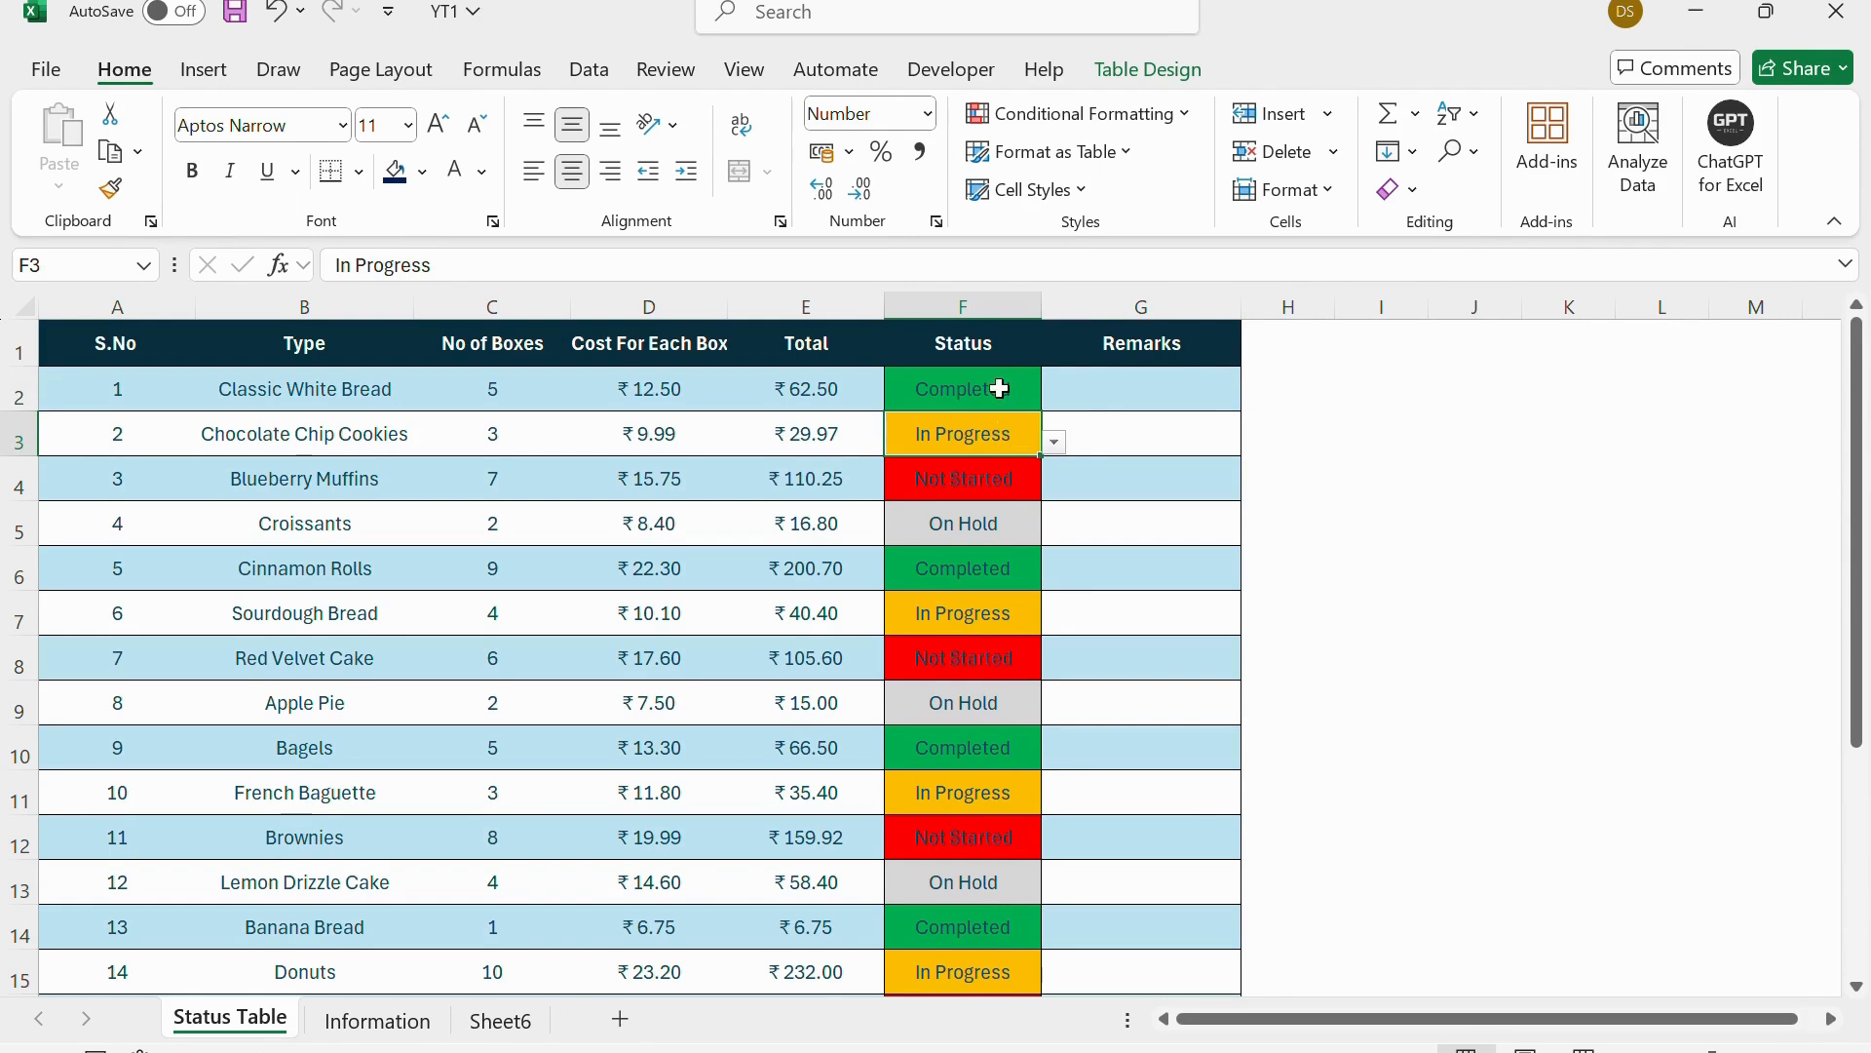
click(999, 390)
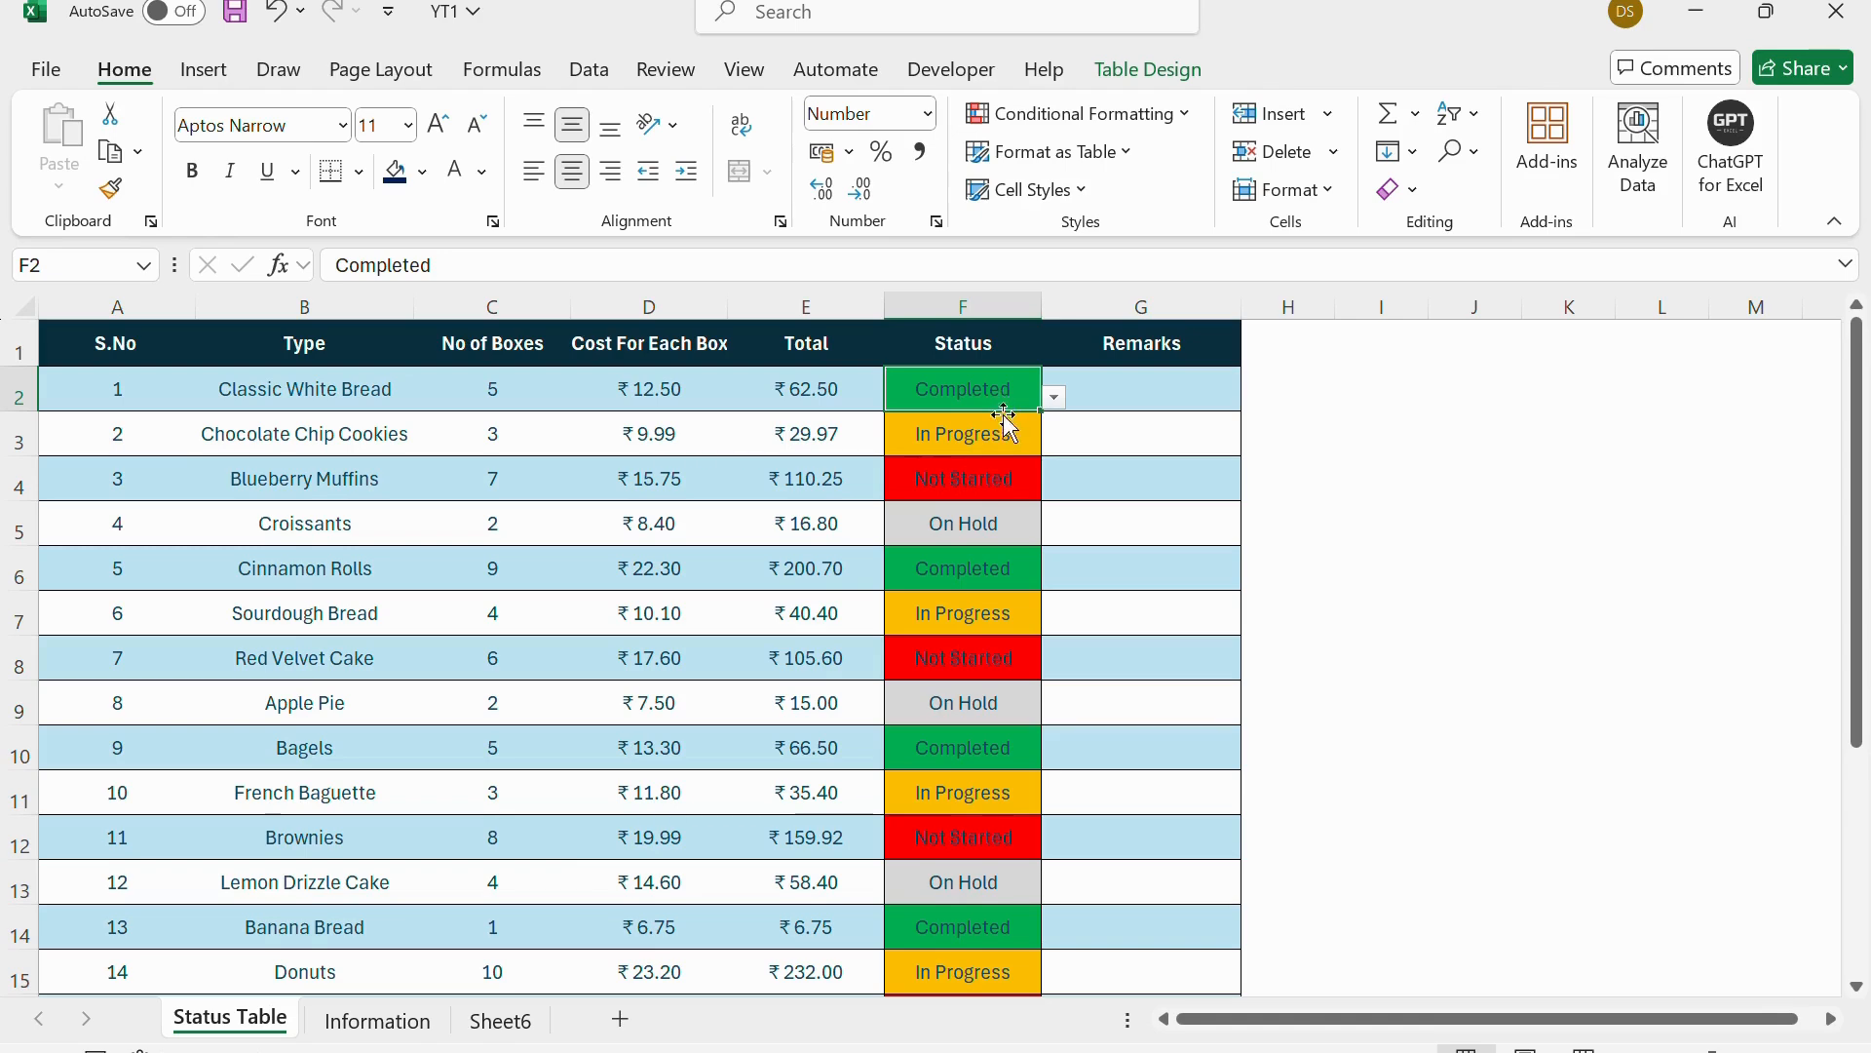
Start a data validation rule for the status cells F2:F22 on Sheet6 and allow only List values.
click(500, 1019)
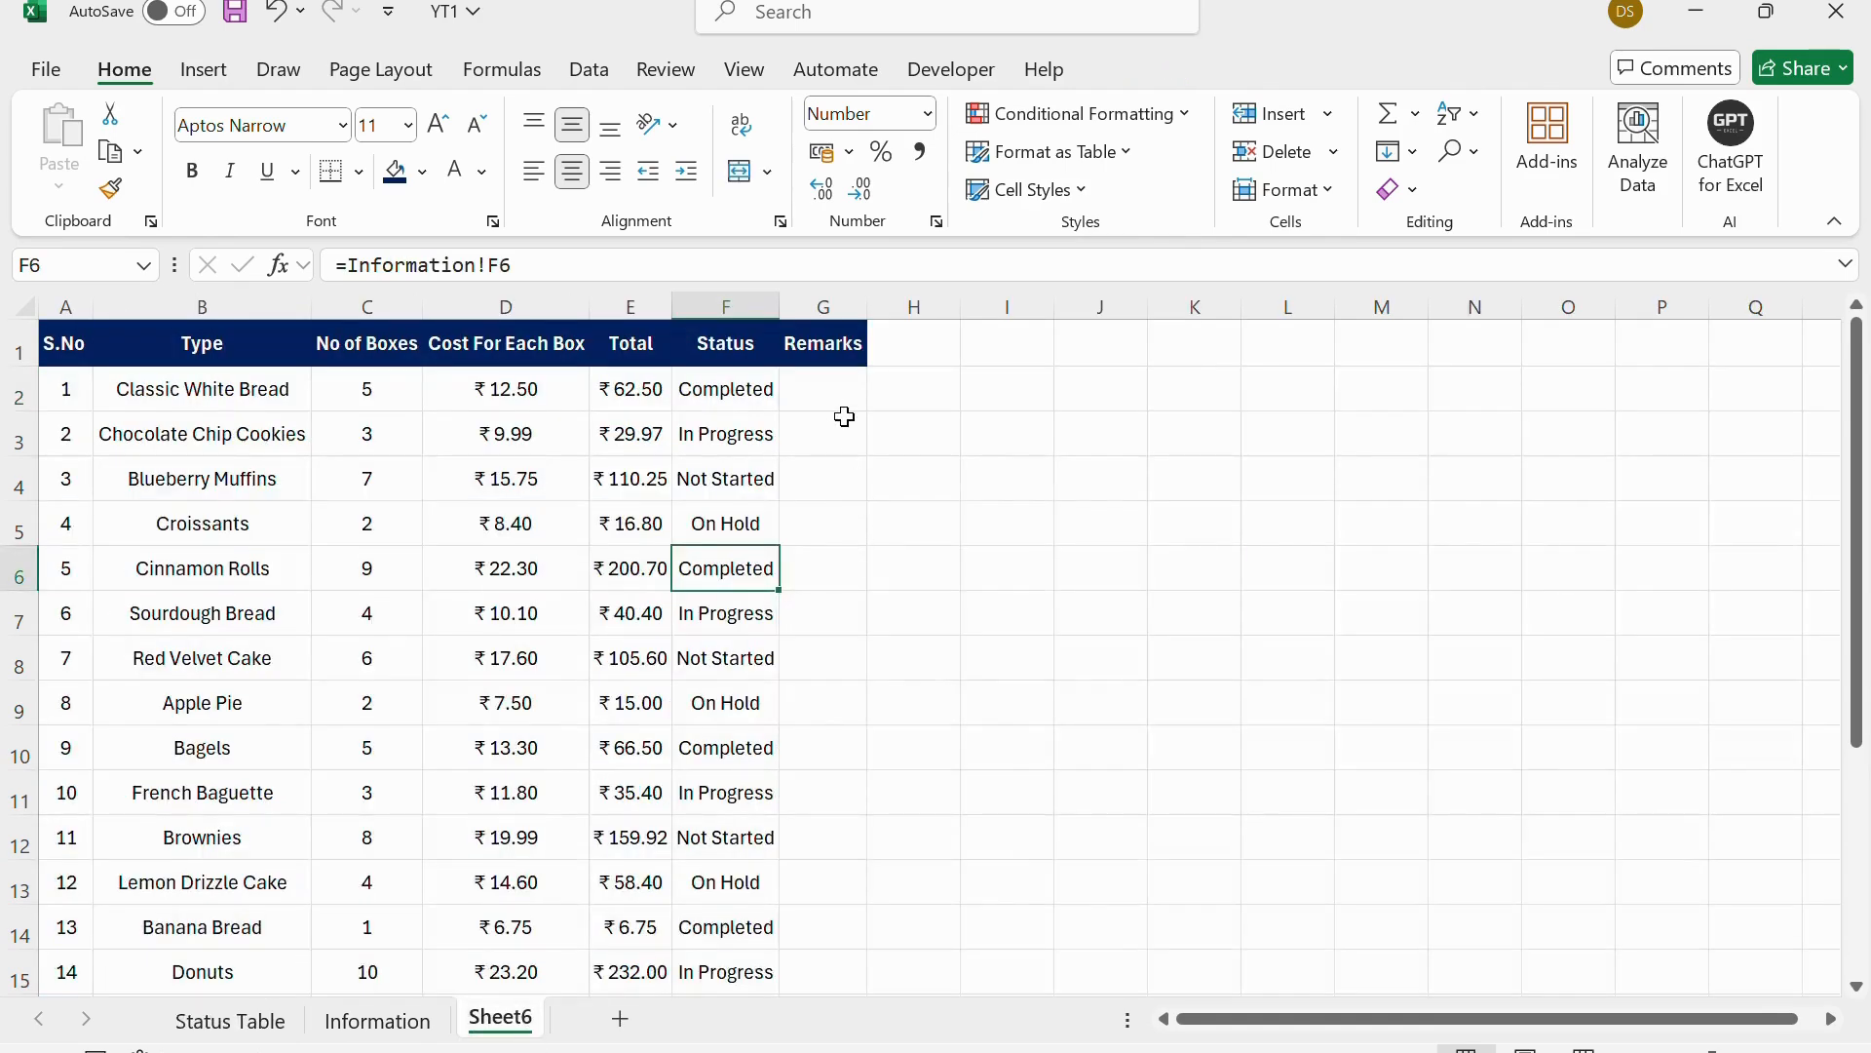
drag(757, 385, 722, 917)
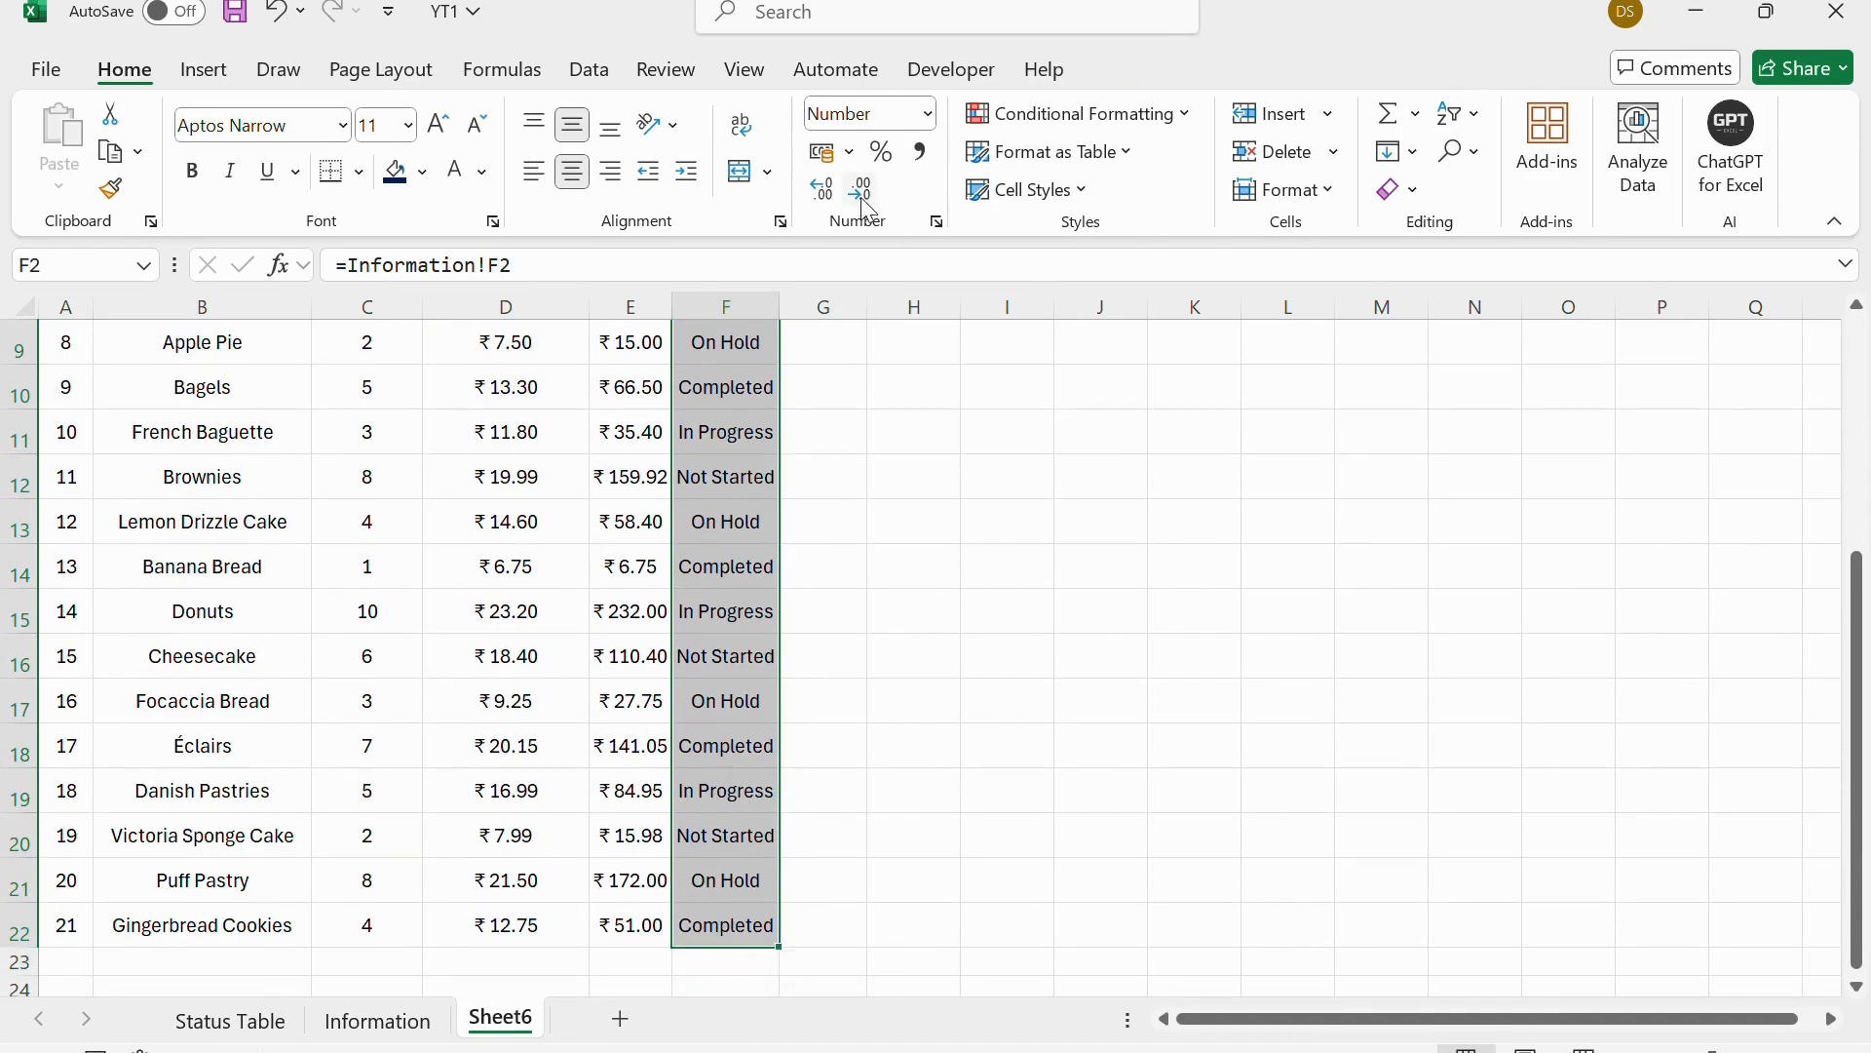
click(585, 69)
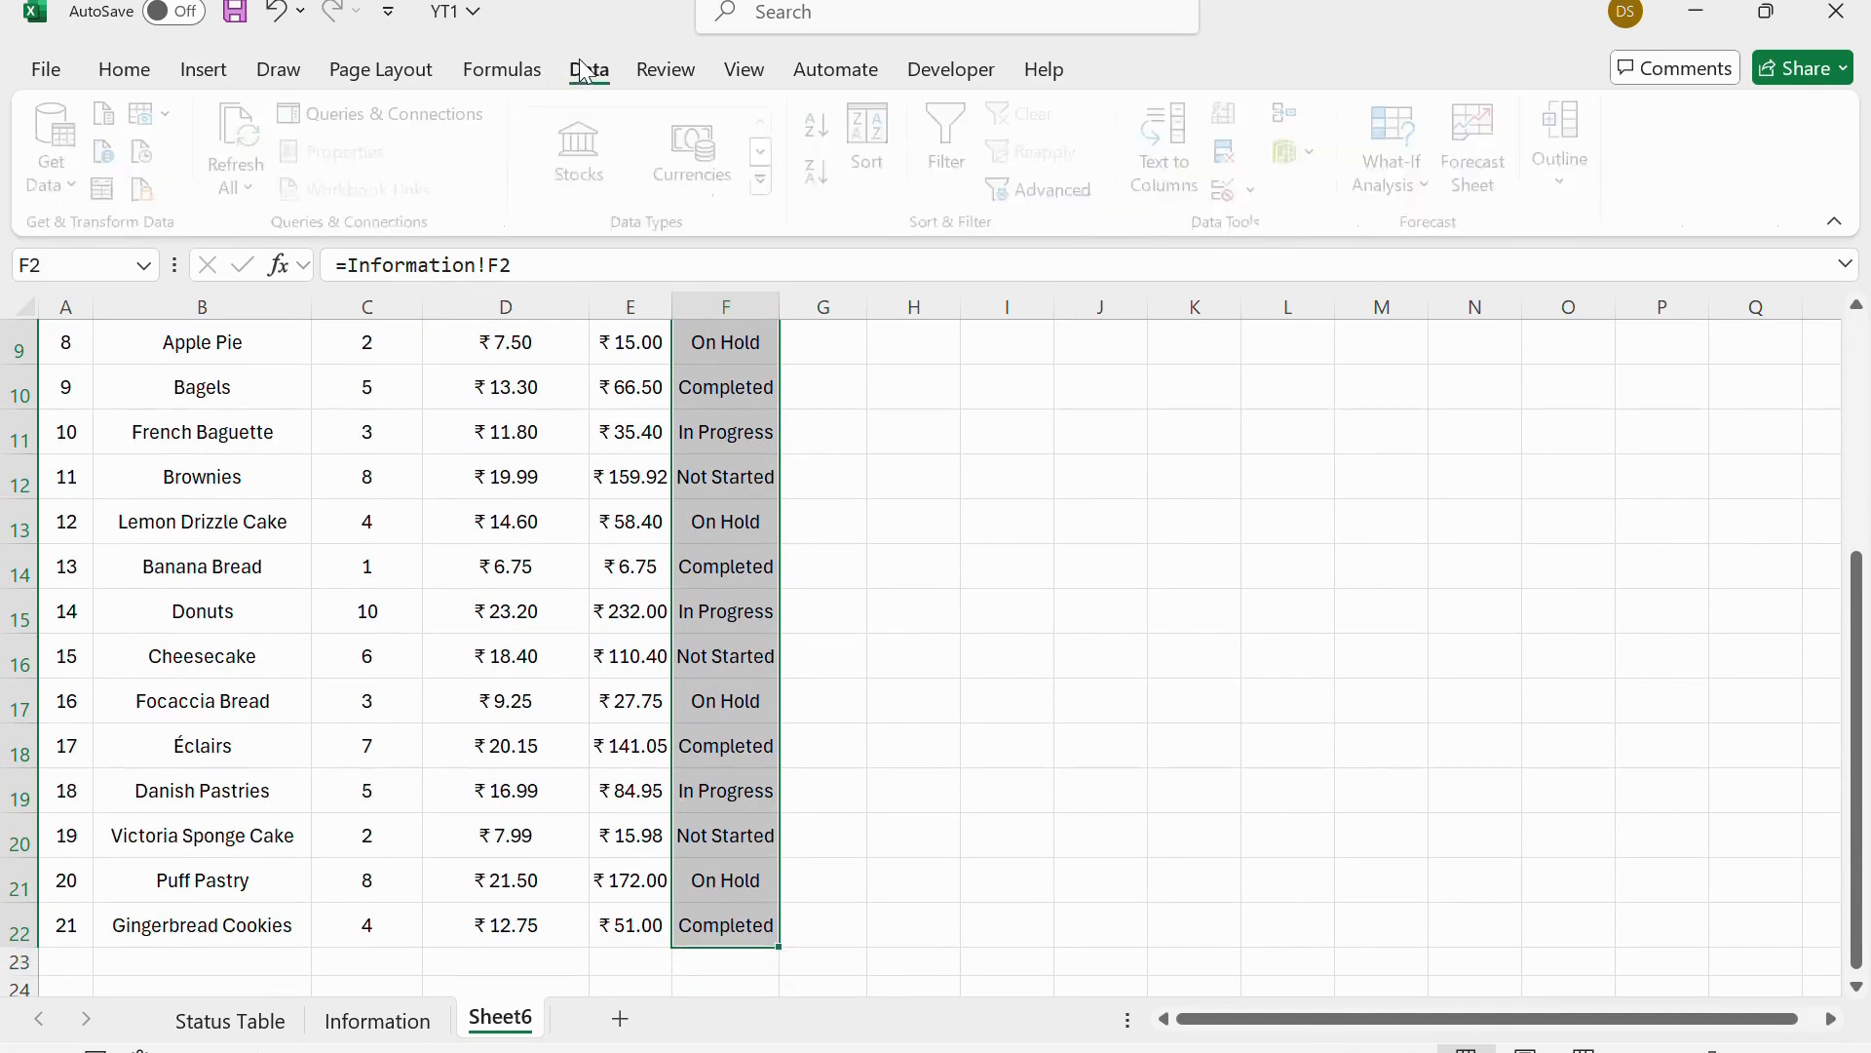
click(1258, 195)
click(1306, 231)
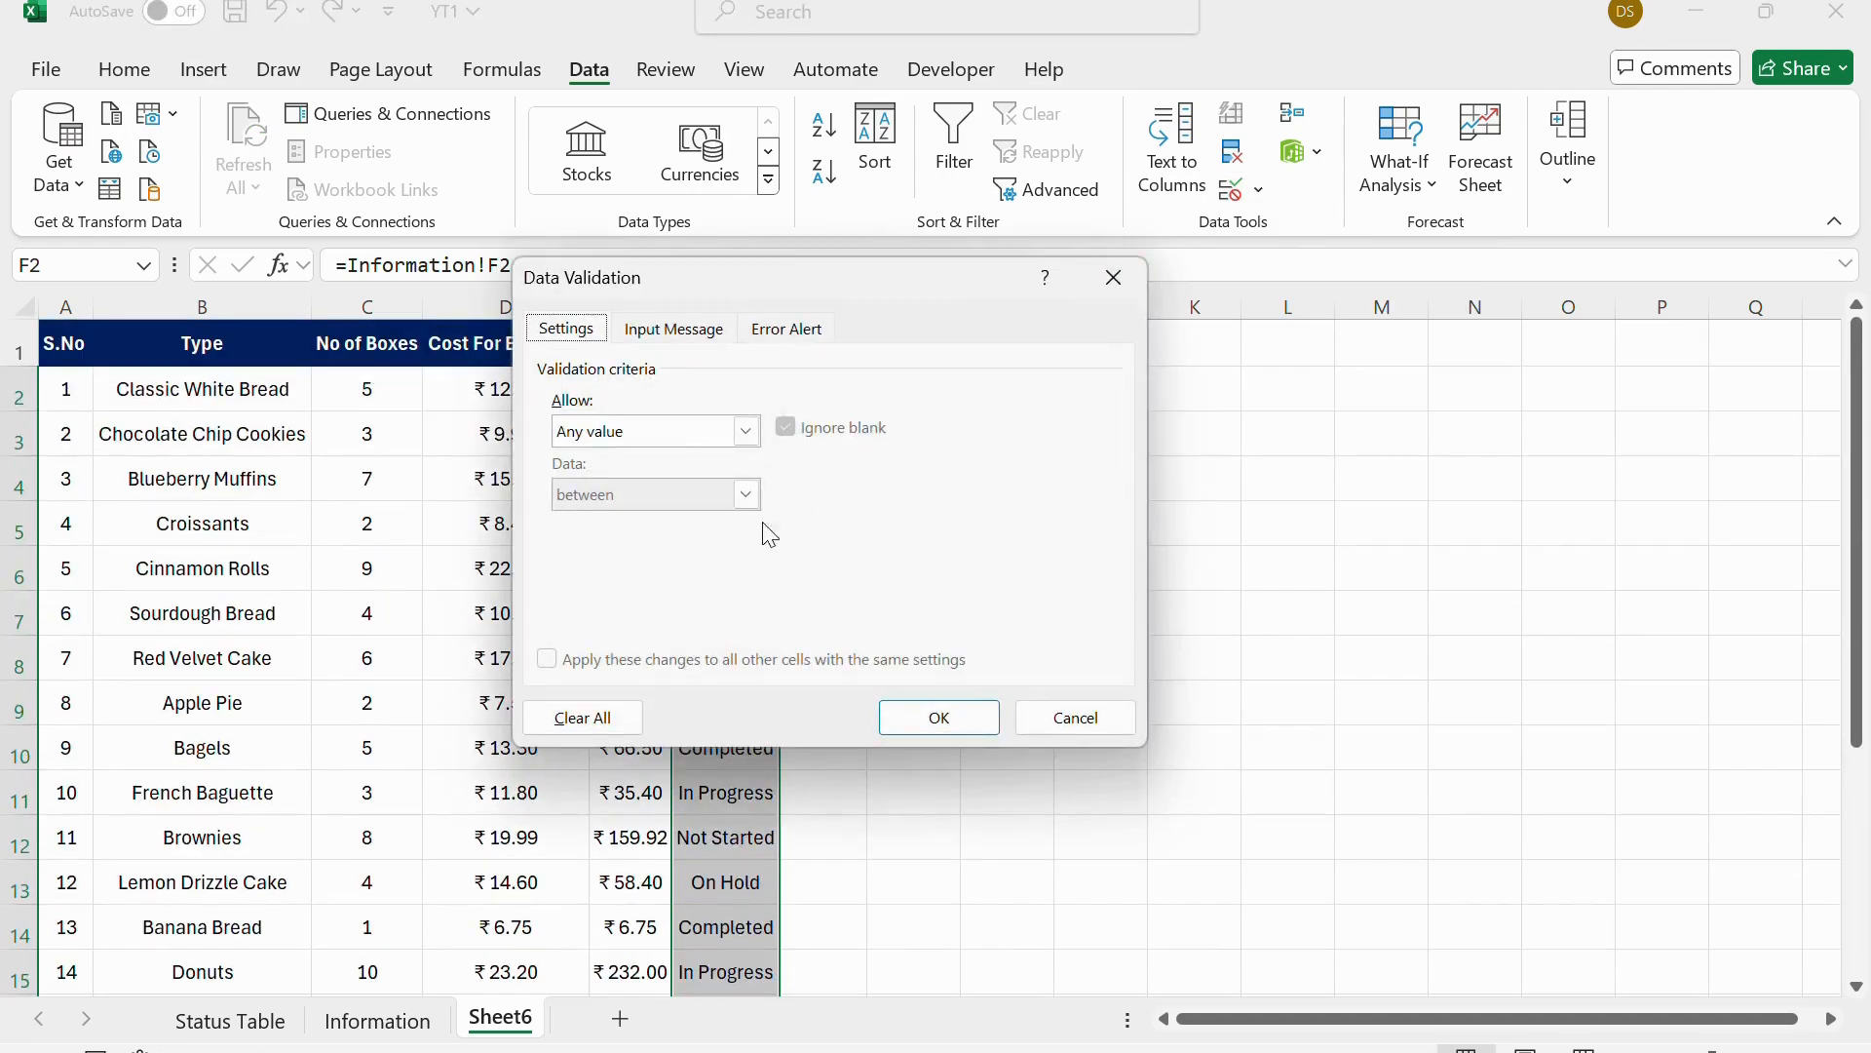
click(721, 438)
click(683, 519)
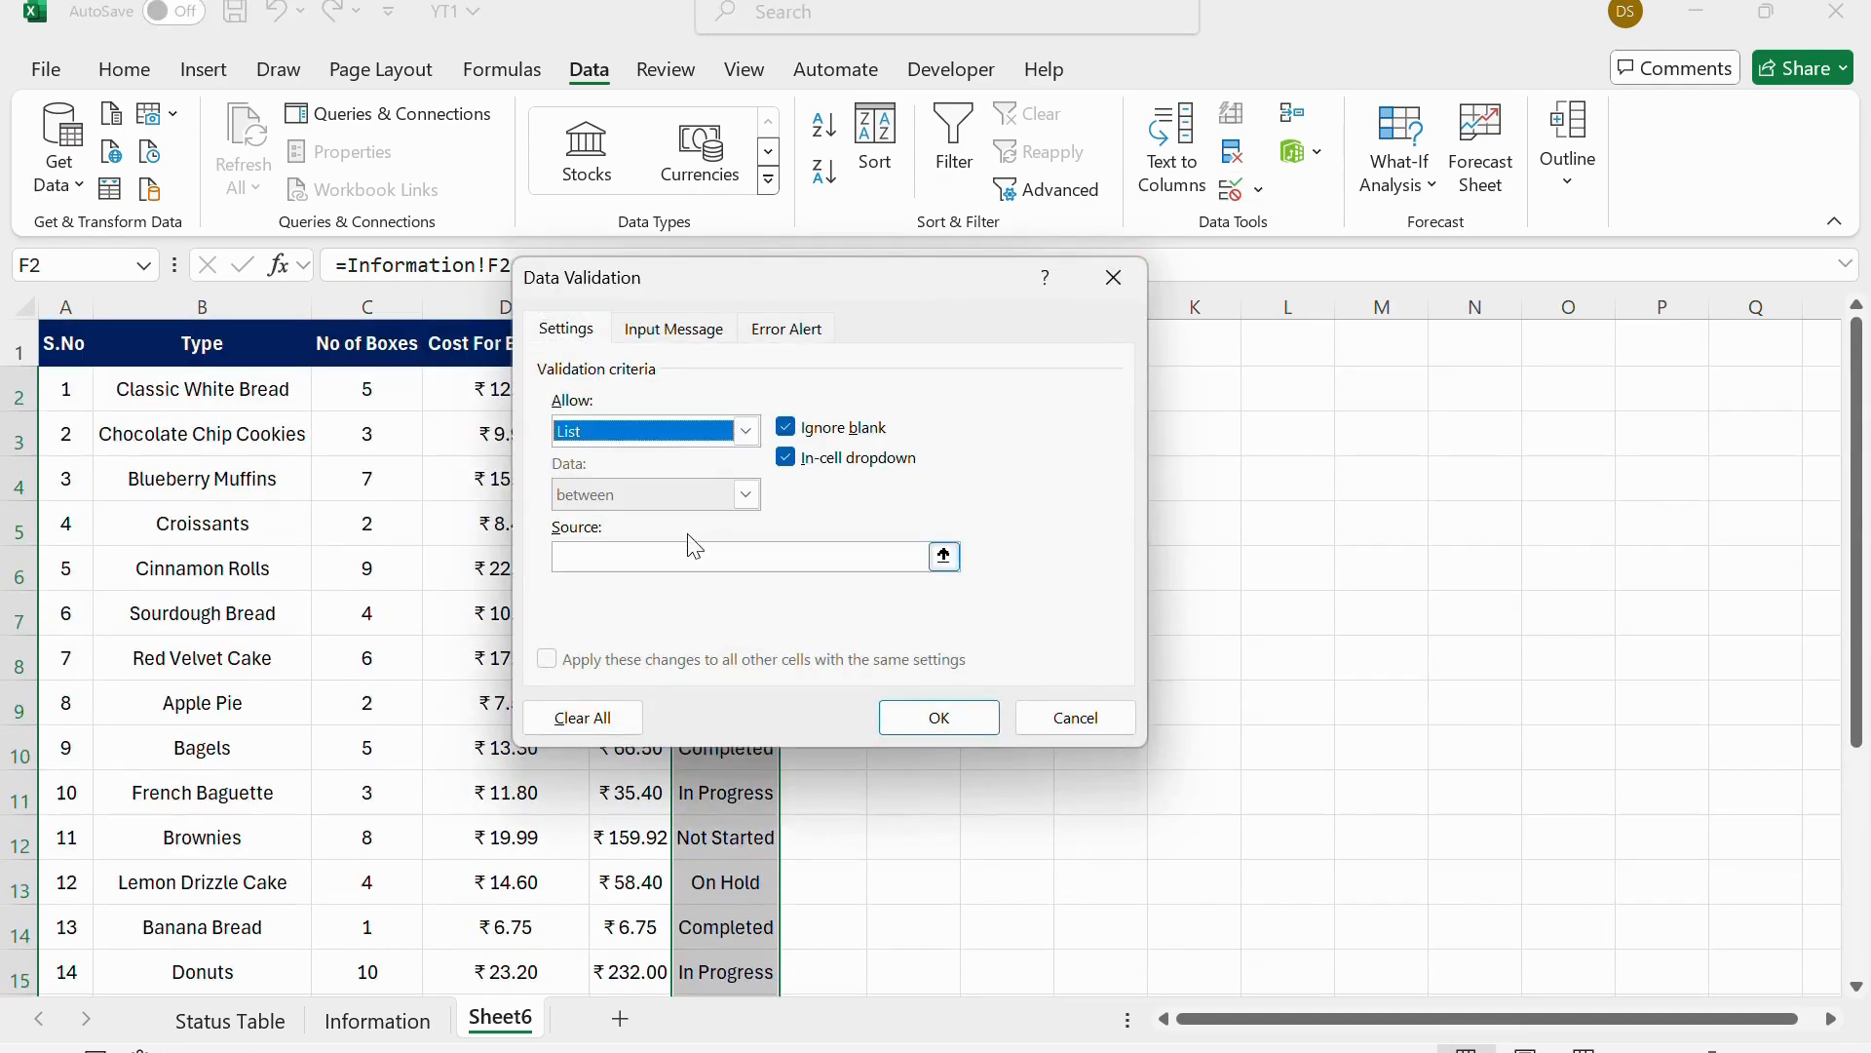
Enter "Completed, In Progress, Not Started, On Hold" as the source of the validation list.
click(667, 558)
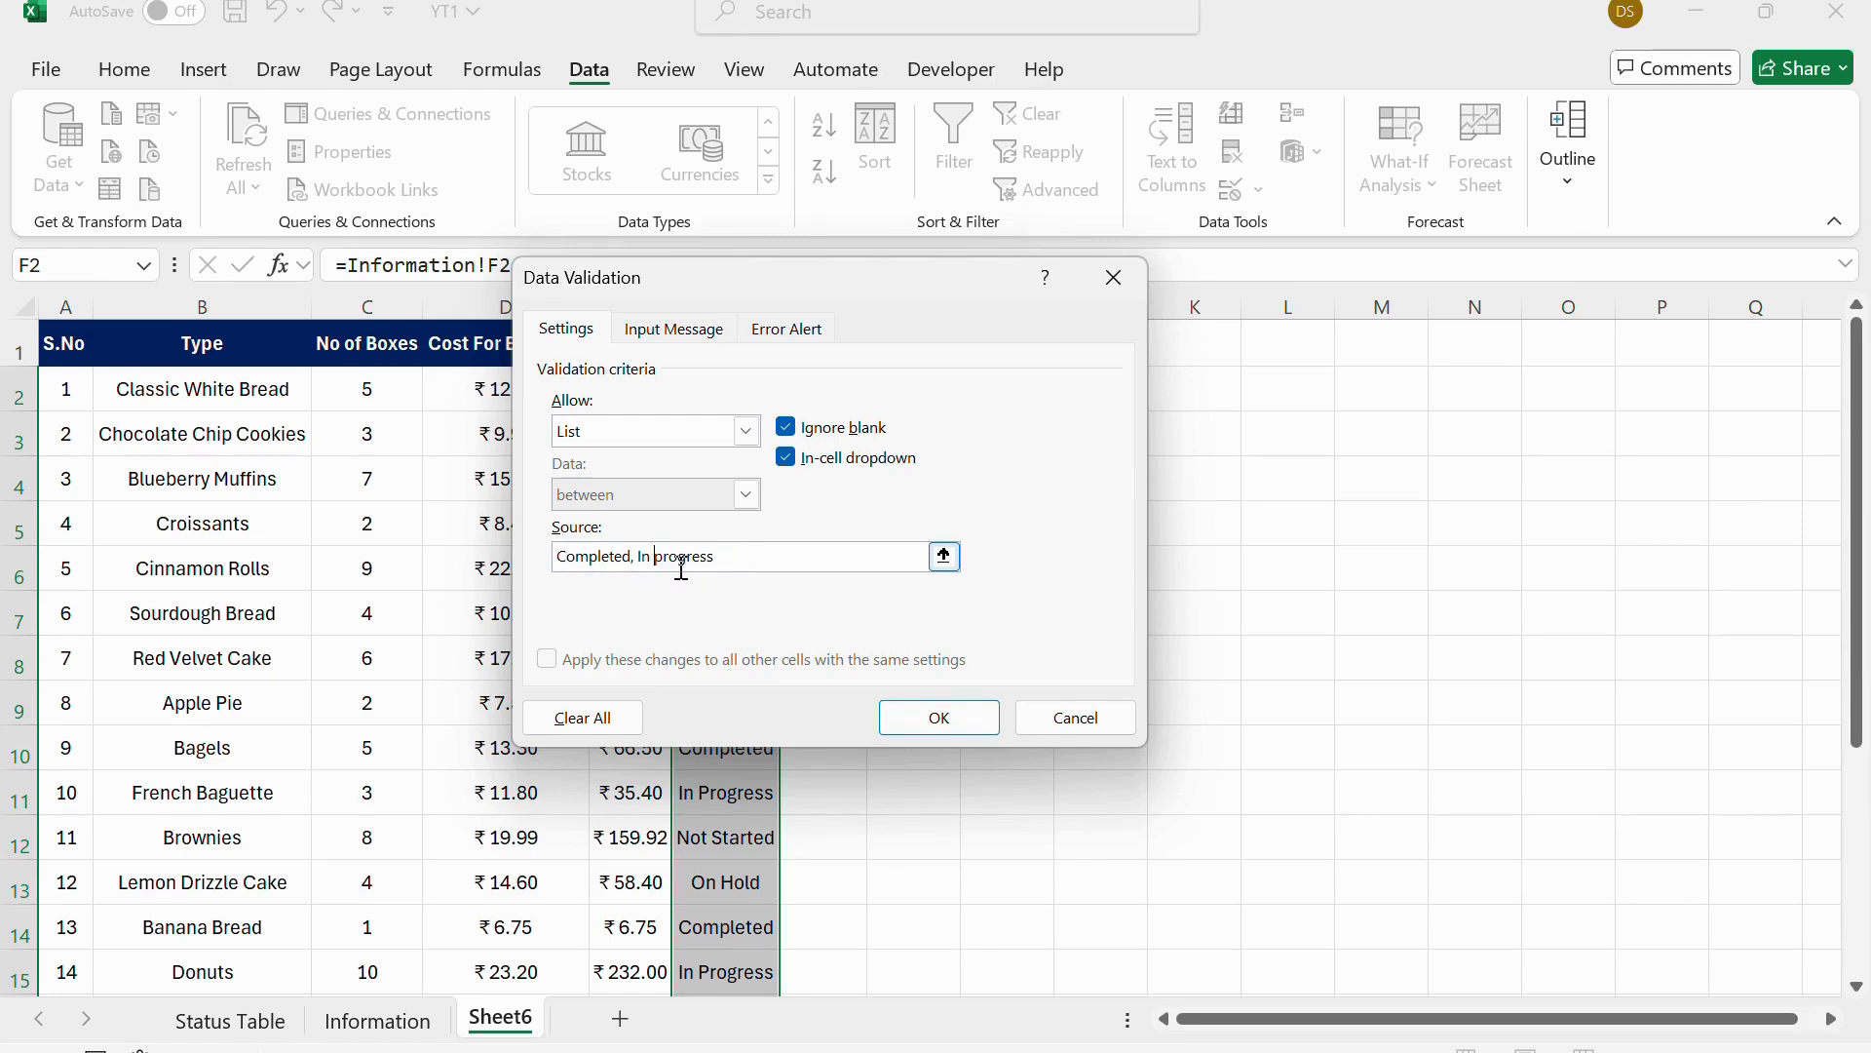
key(Delete)
key(BackSpace)
text($)
key(BackSpace)
key(BackSpace)
key(Right)
key(BackSpace)
key(BackSpace)
key(BackSpace)
click(757, 547)
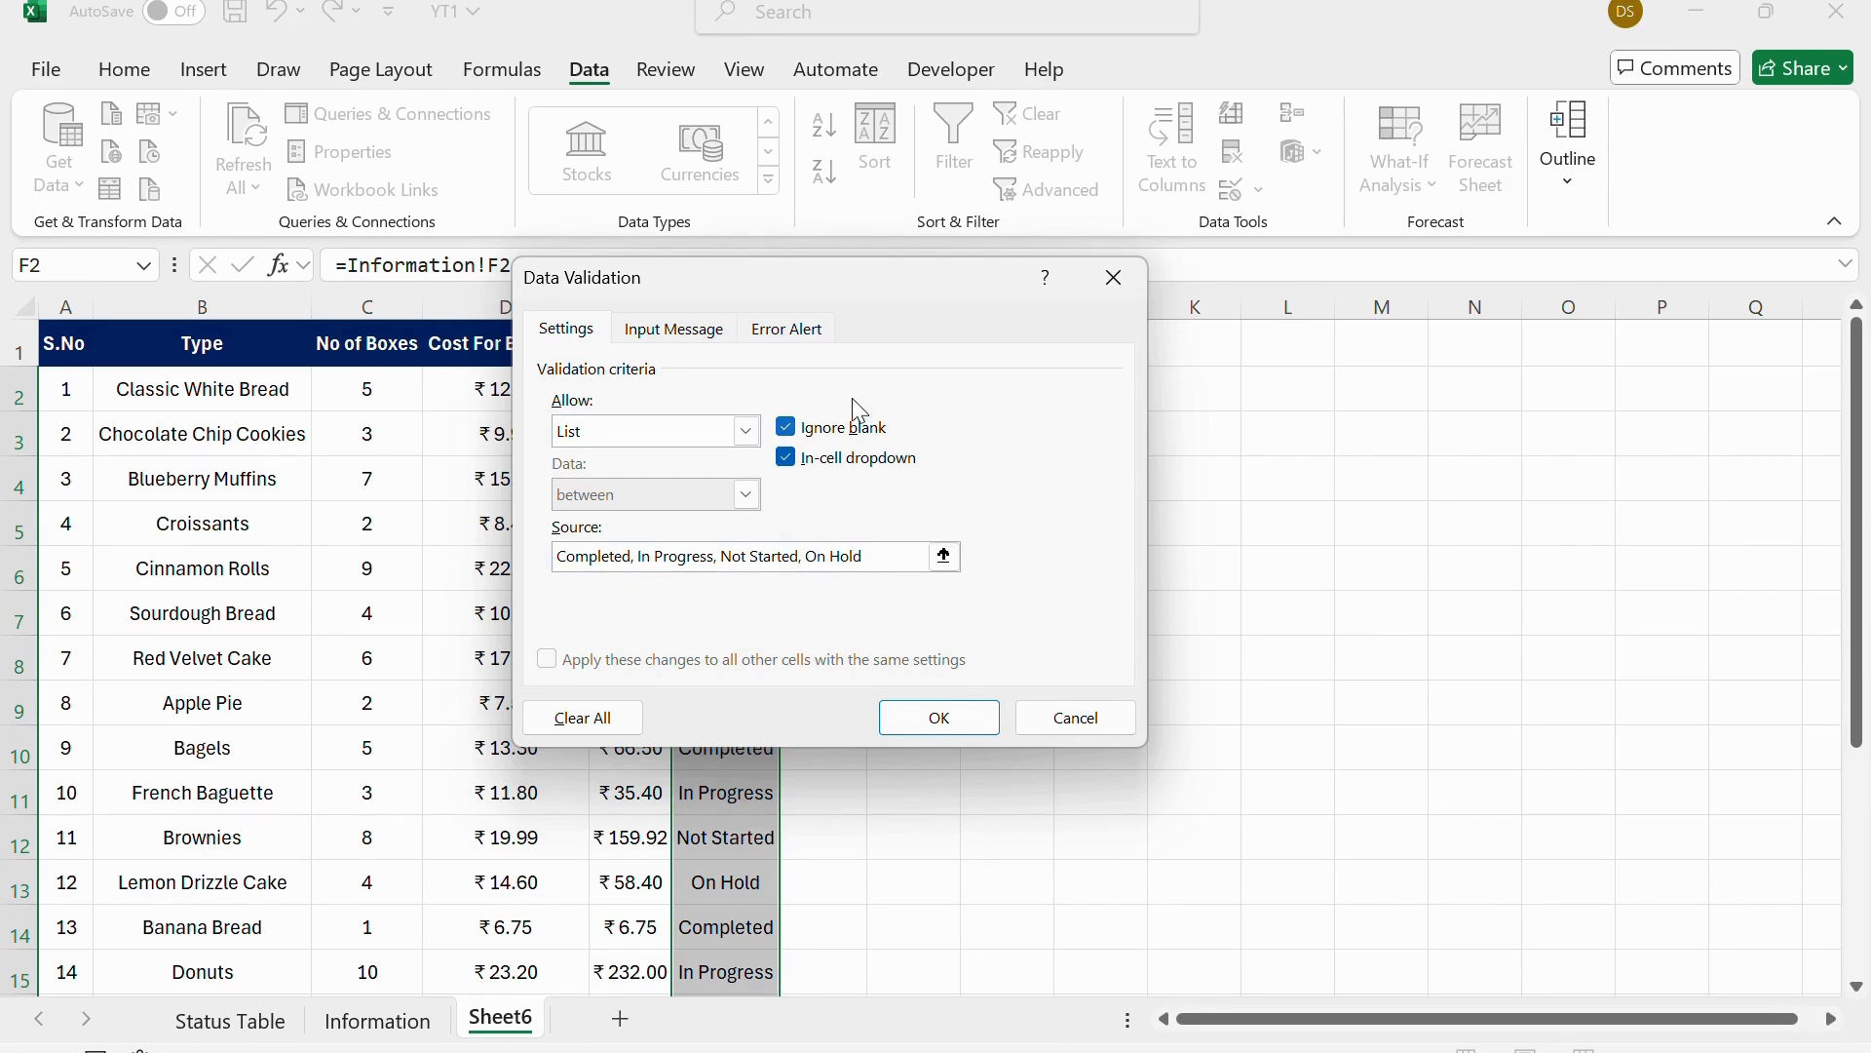
Check the error alert options, add the input message "Enter Status" and apply the validation rule.
click(825, 331)
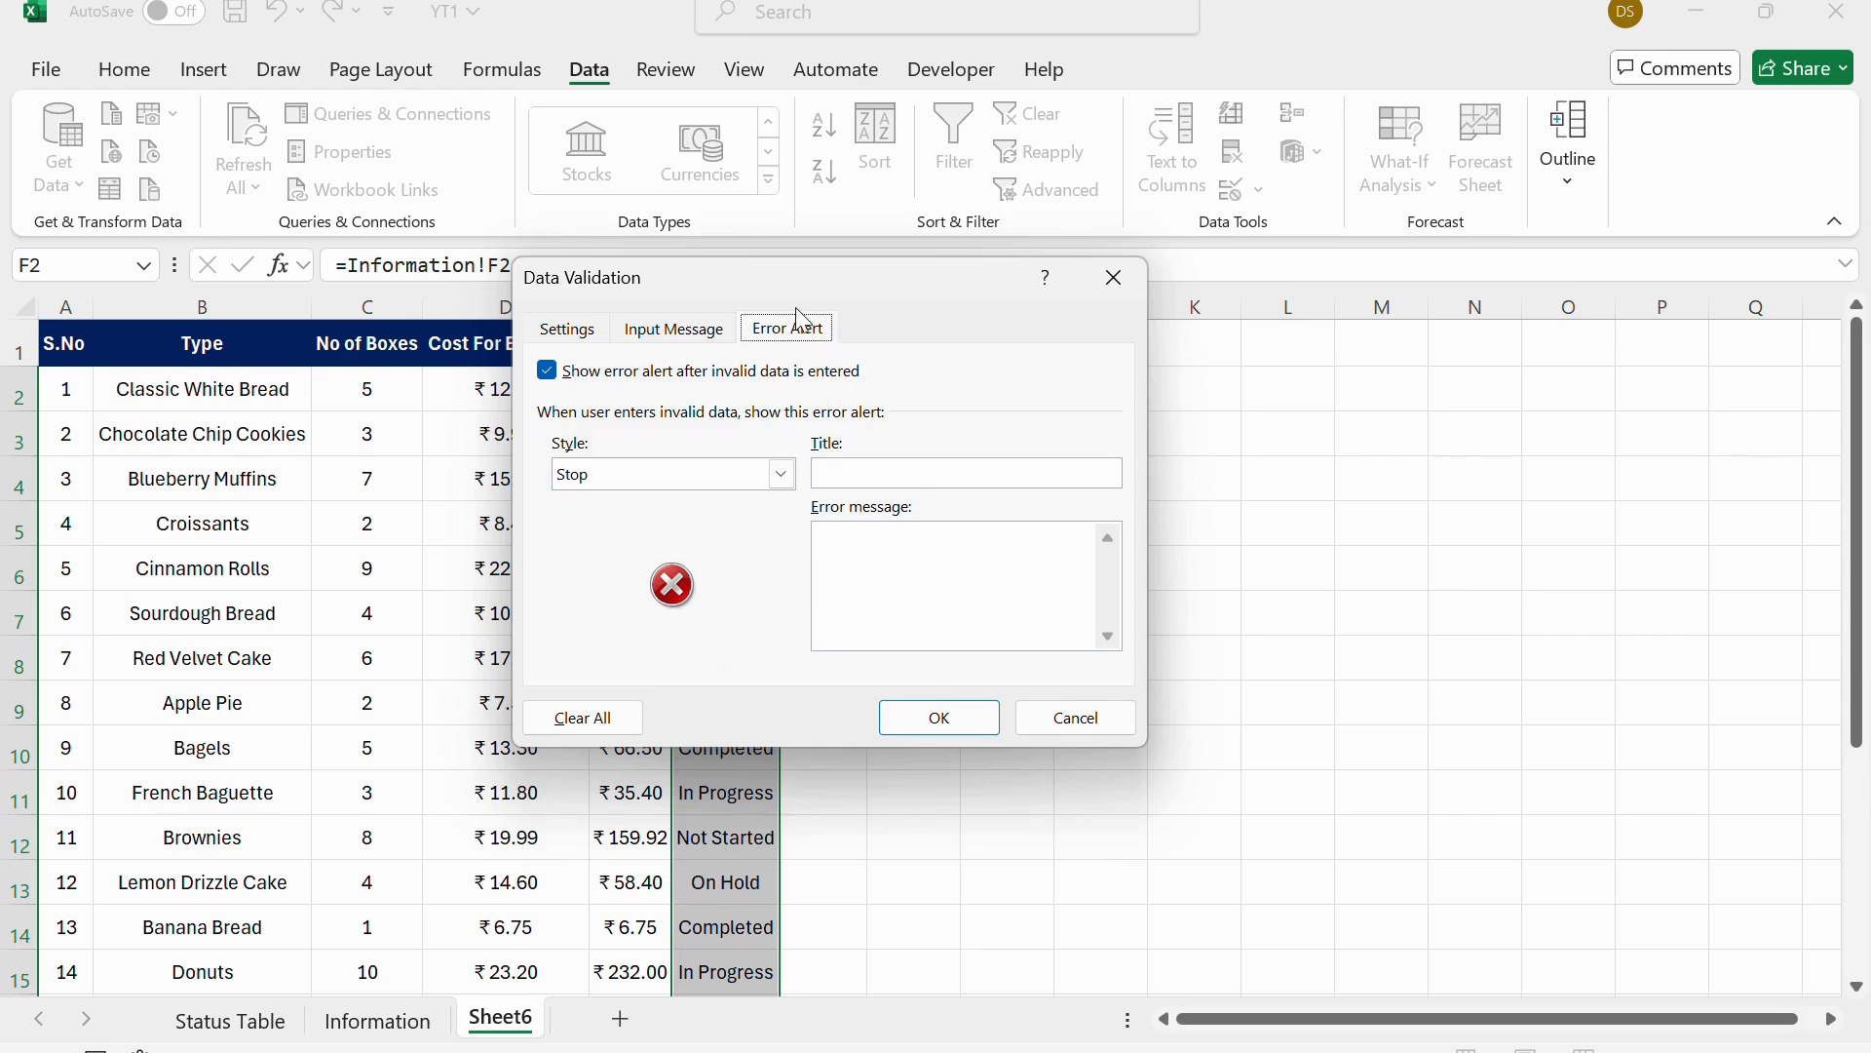
click(958, 555)
click(657, 341)
click(568, 331)
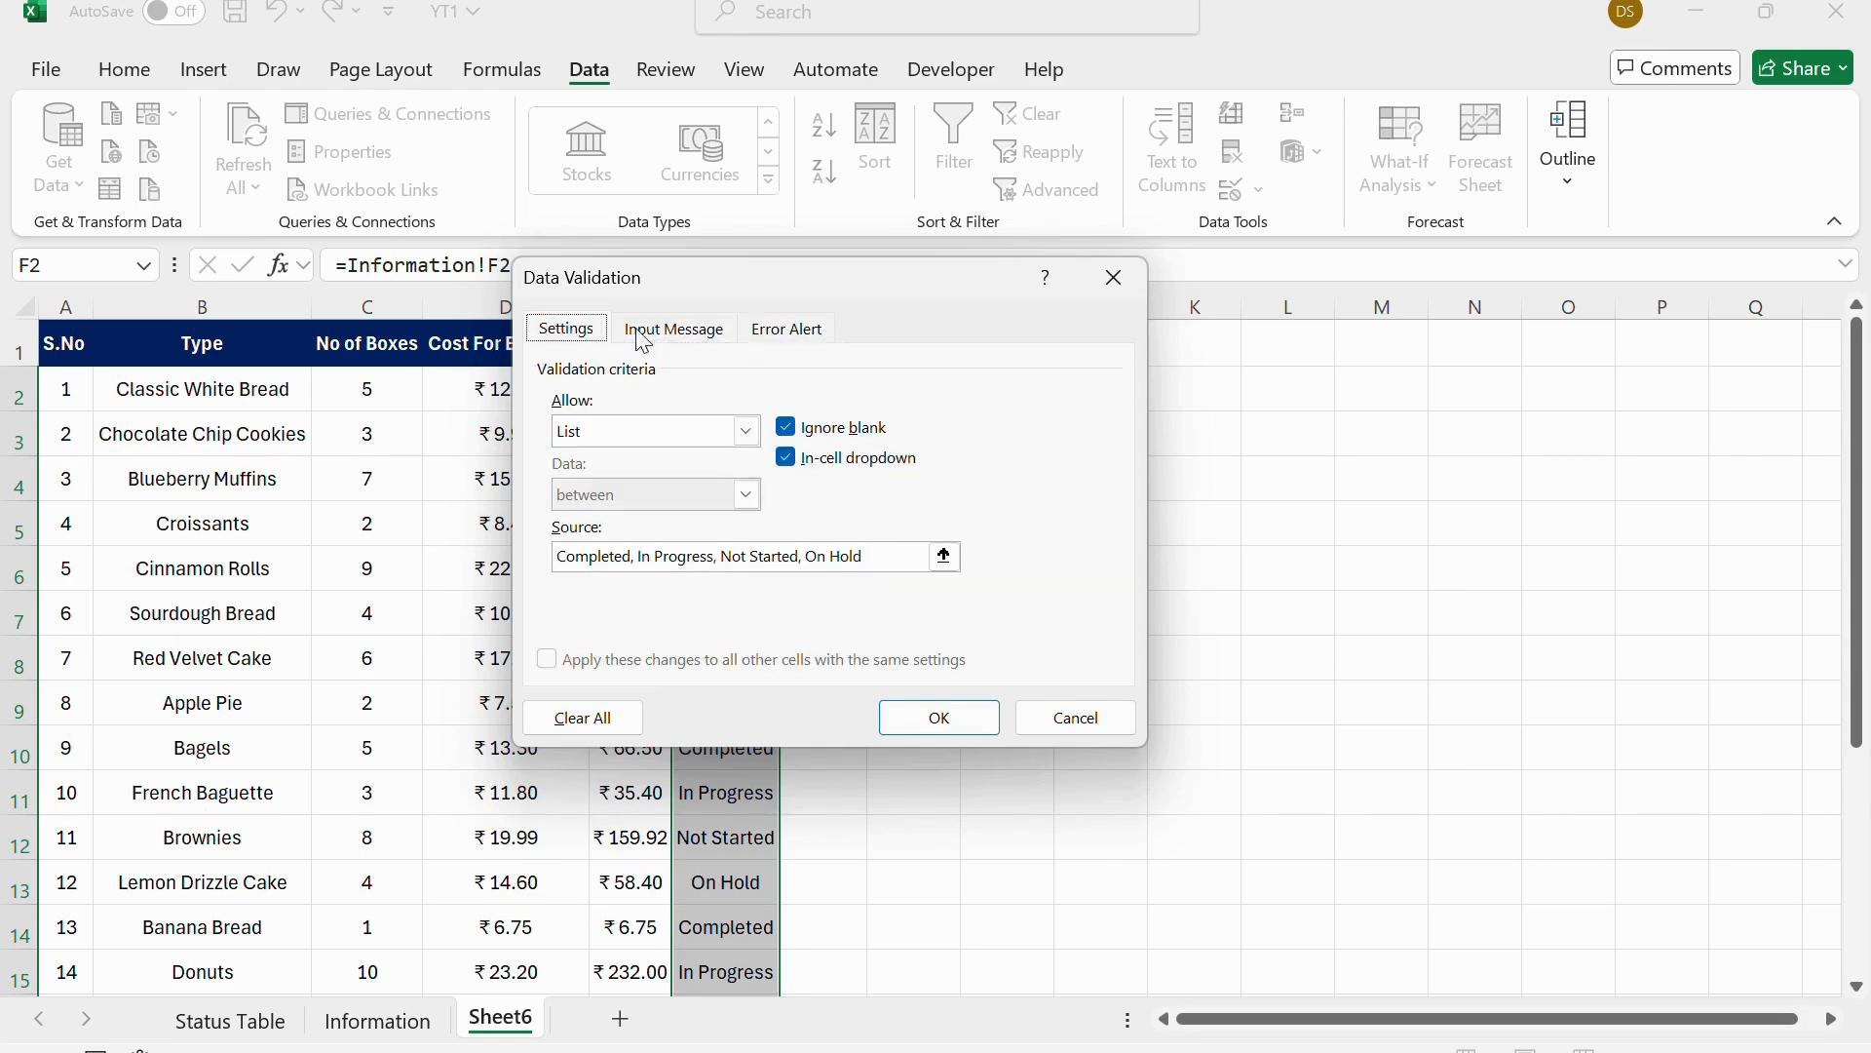
click(707, 341)
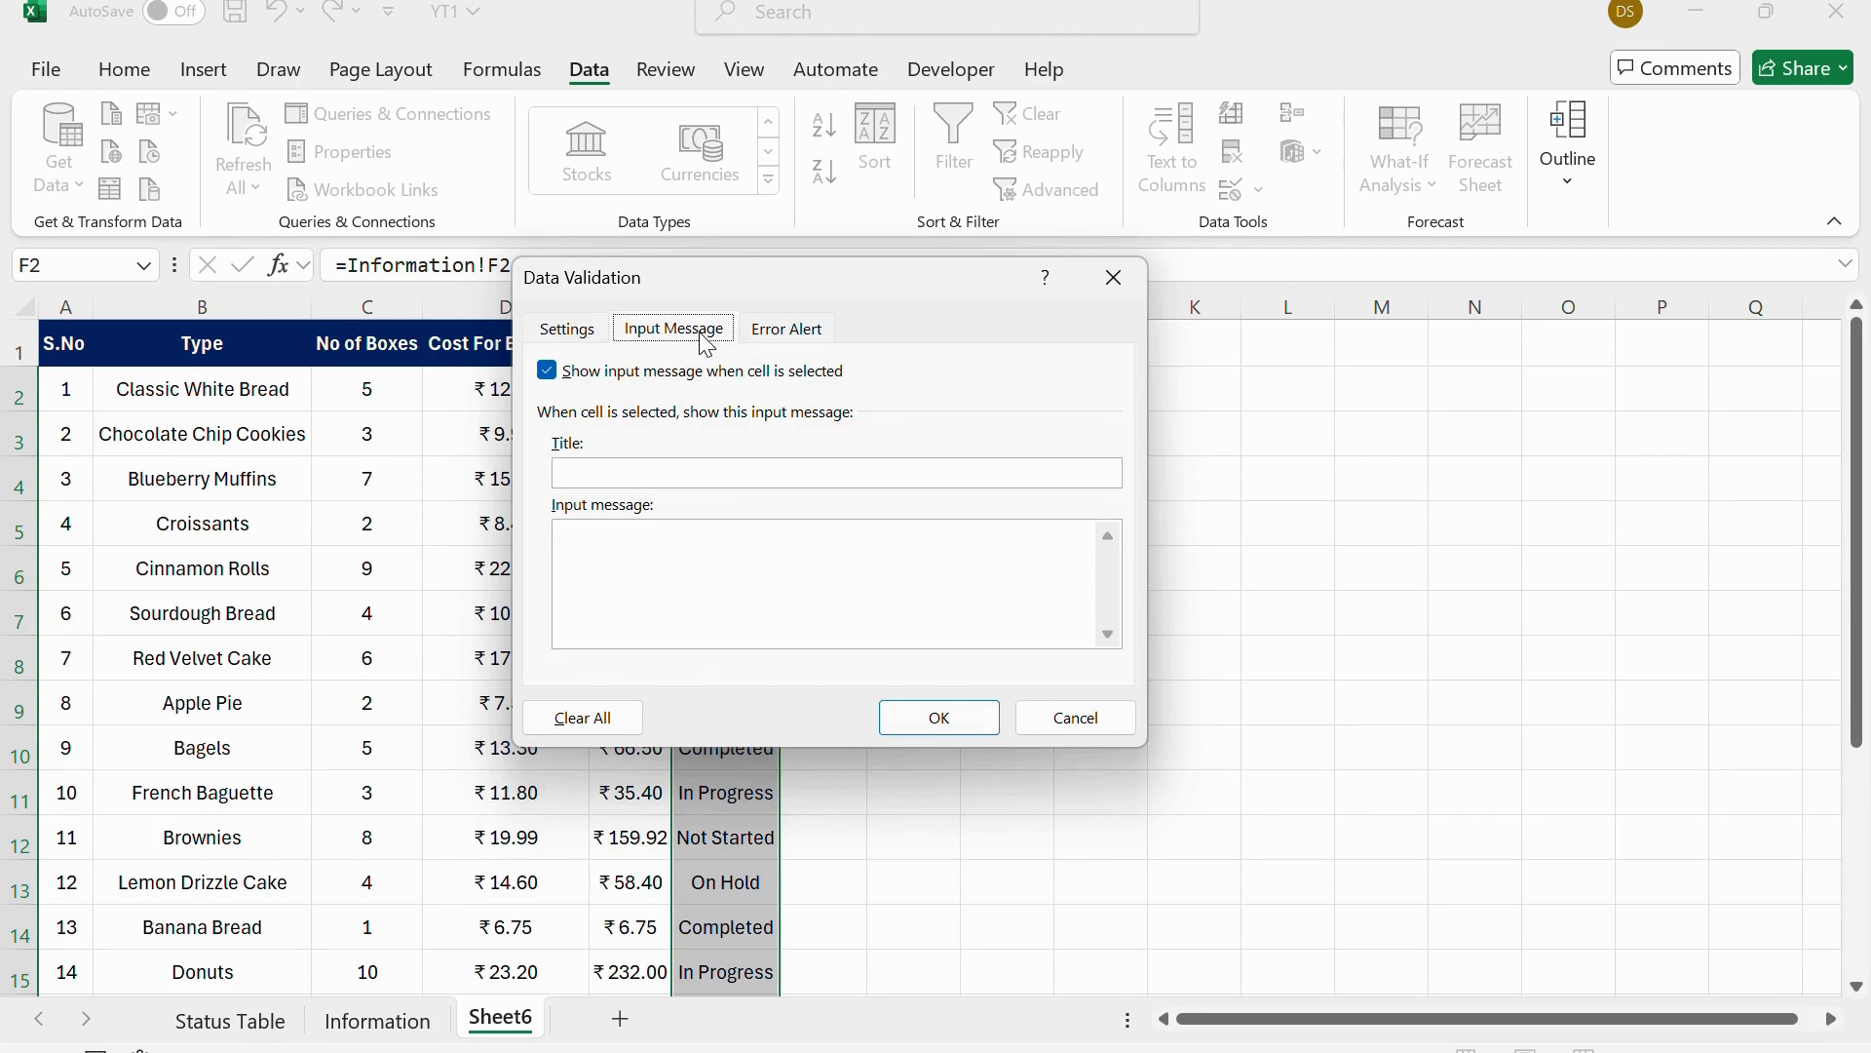
click(727, 547)
click(947, 715)
Check the dropdown and input message on the status cells F5 and F2.
click(751, 509)
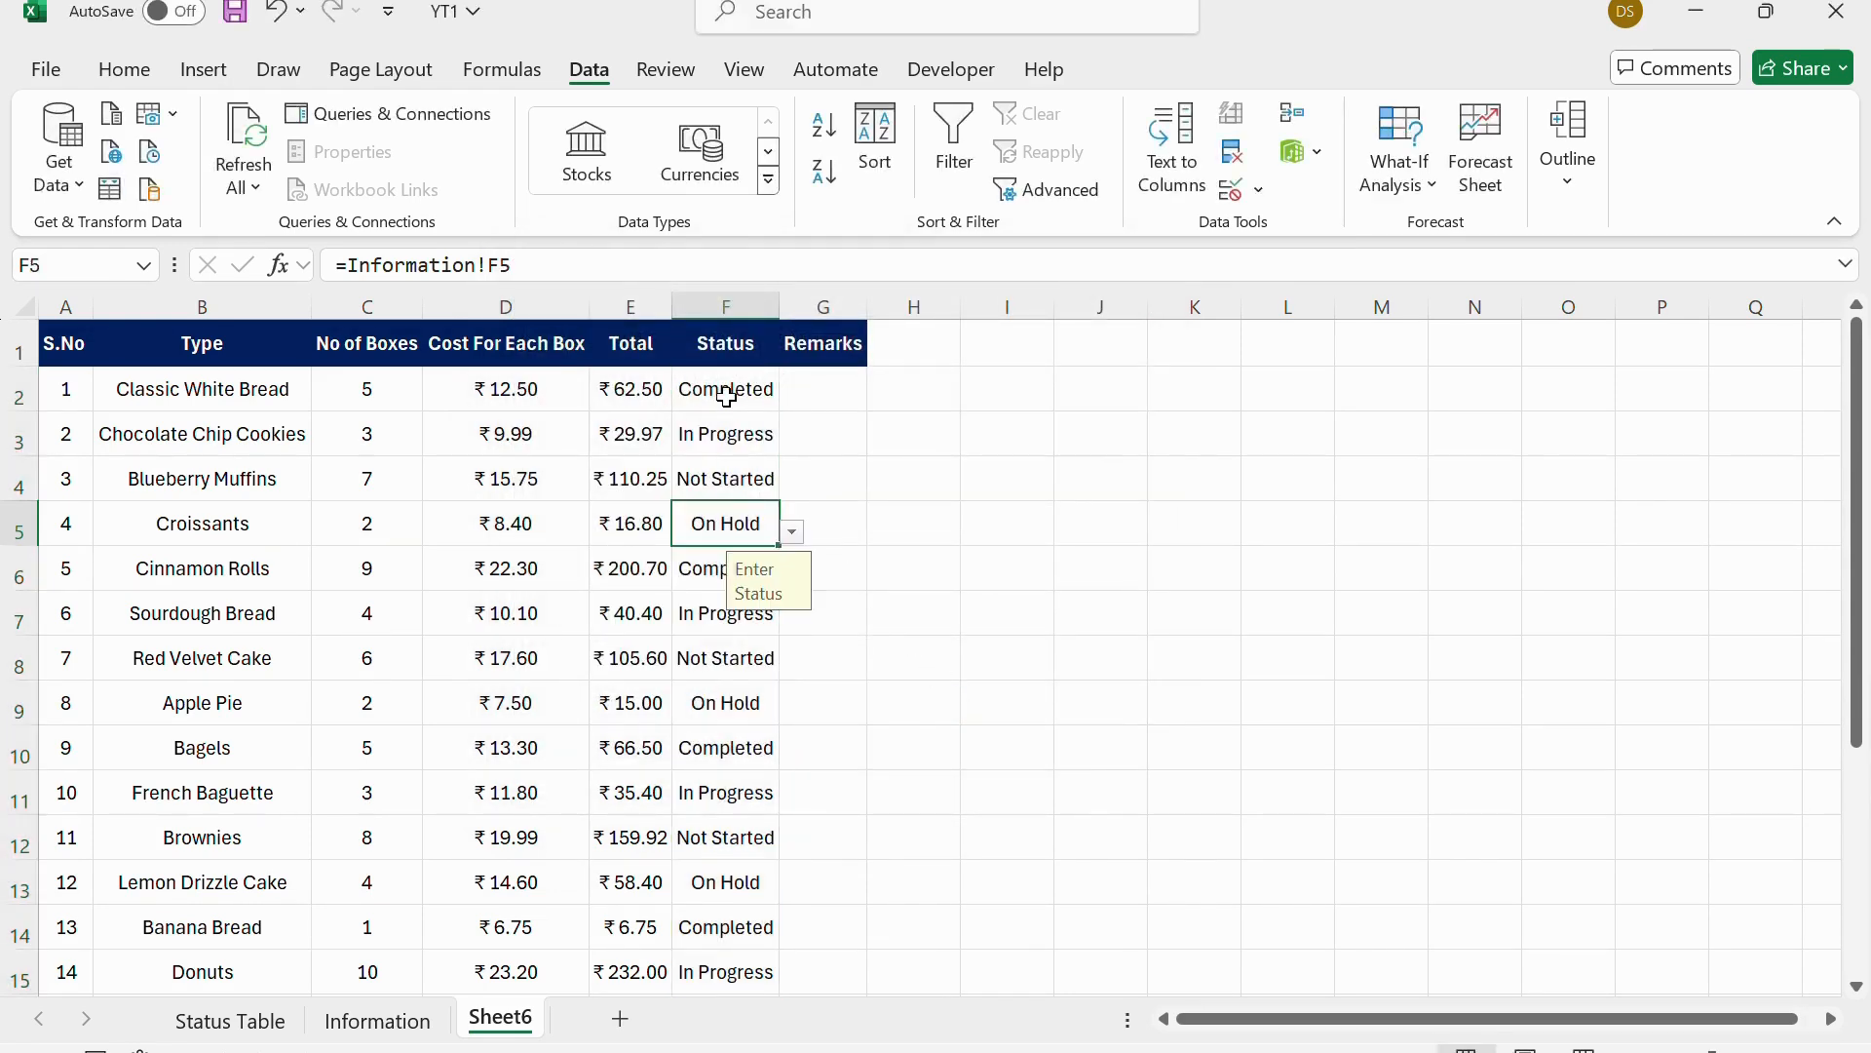
click(754, 391)
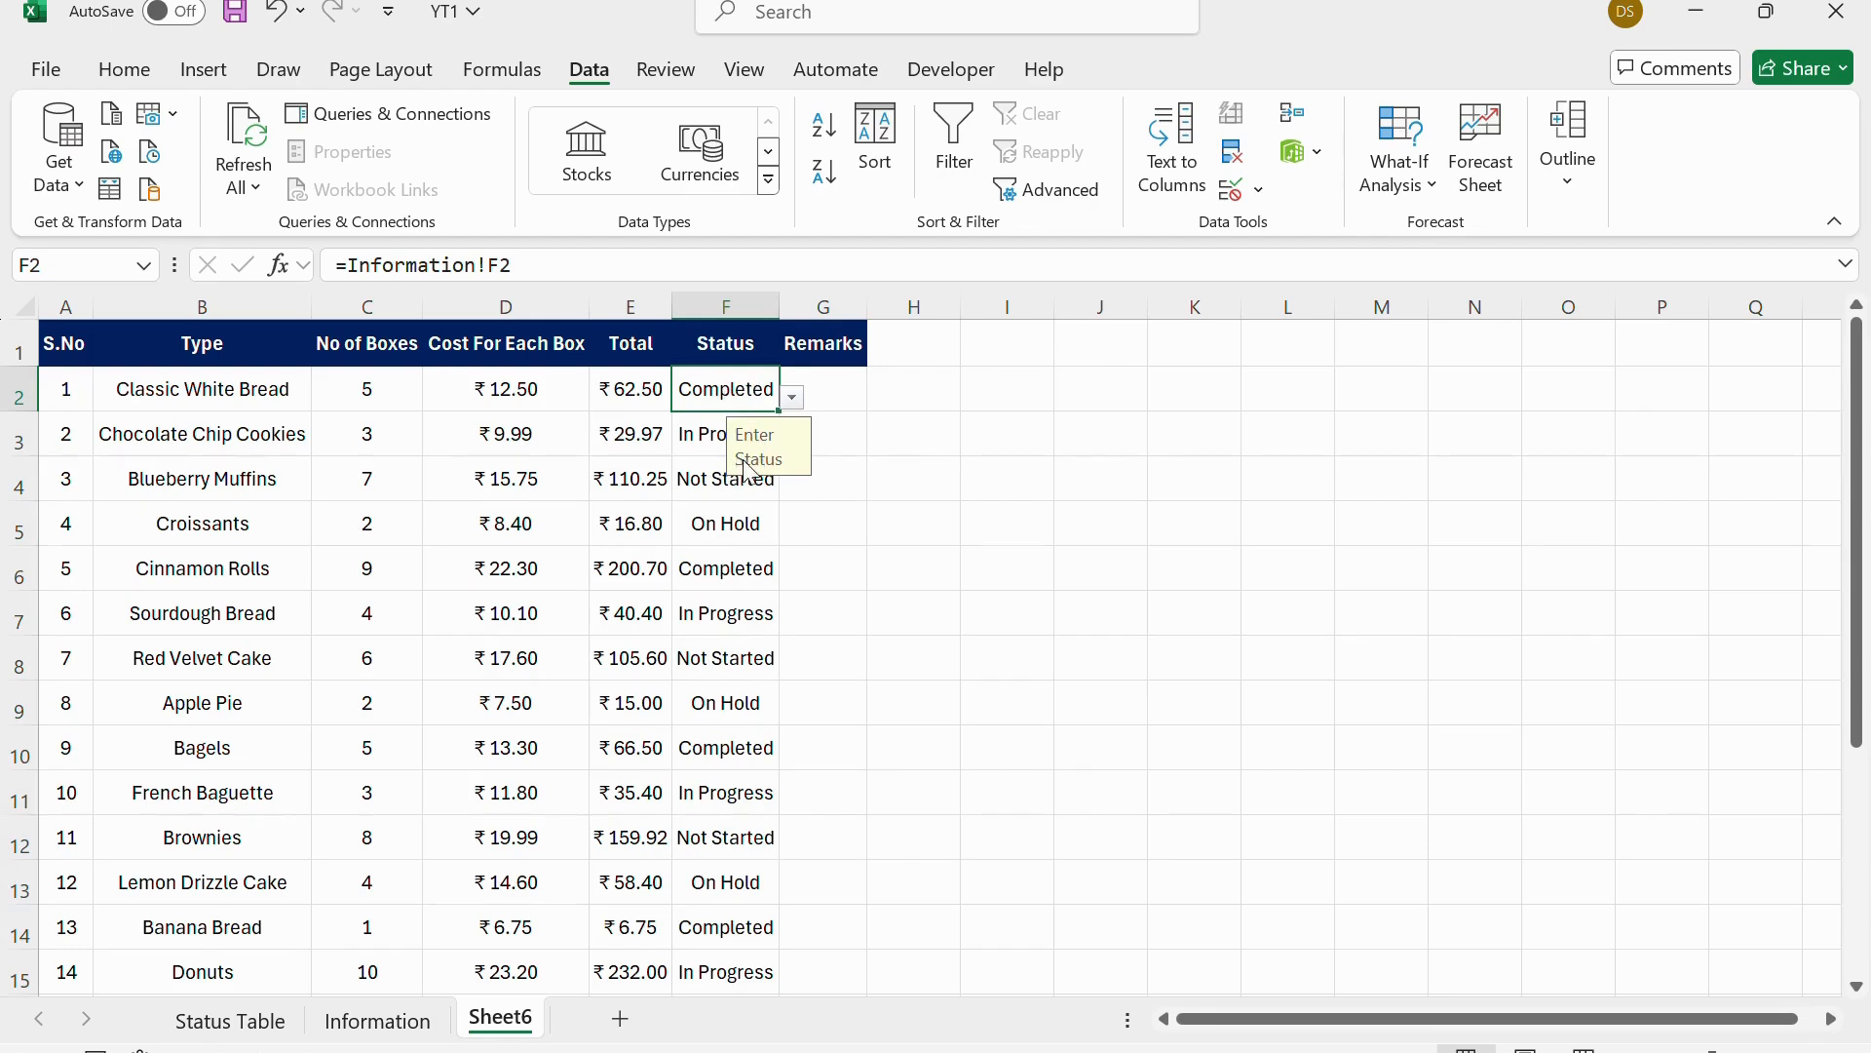
click(861, 477)
Start a conditional formatting rule for status cells F2:F22 on Sheet6 that formats cells with specific text containing "Completed".
drag(737, 395, 715, 924)
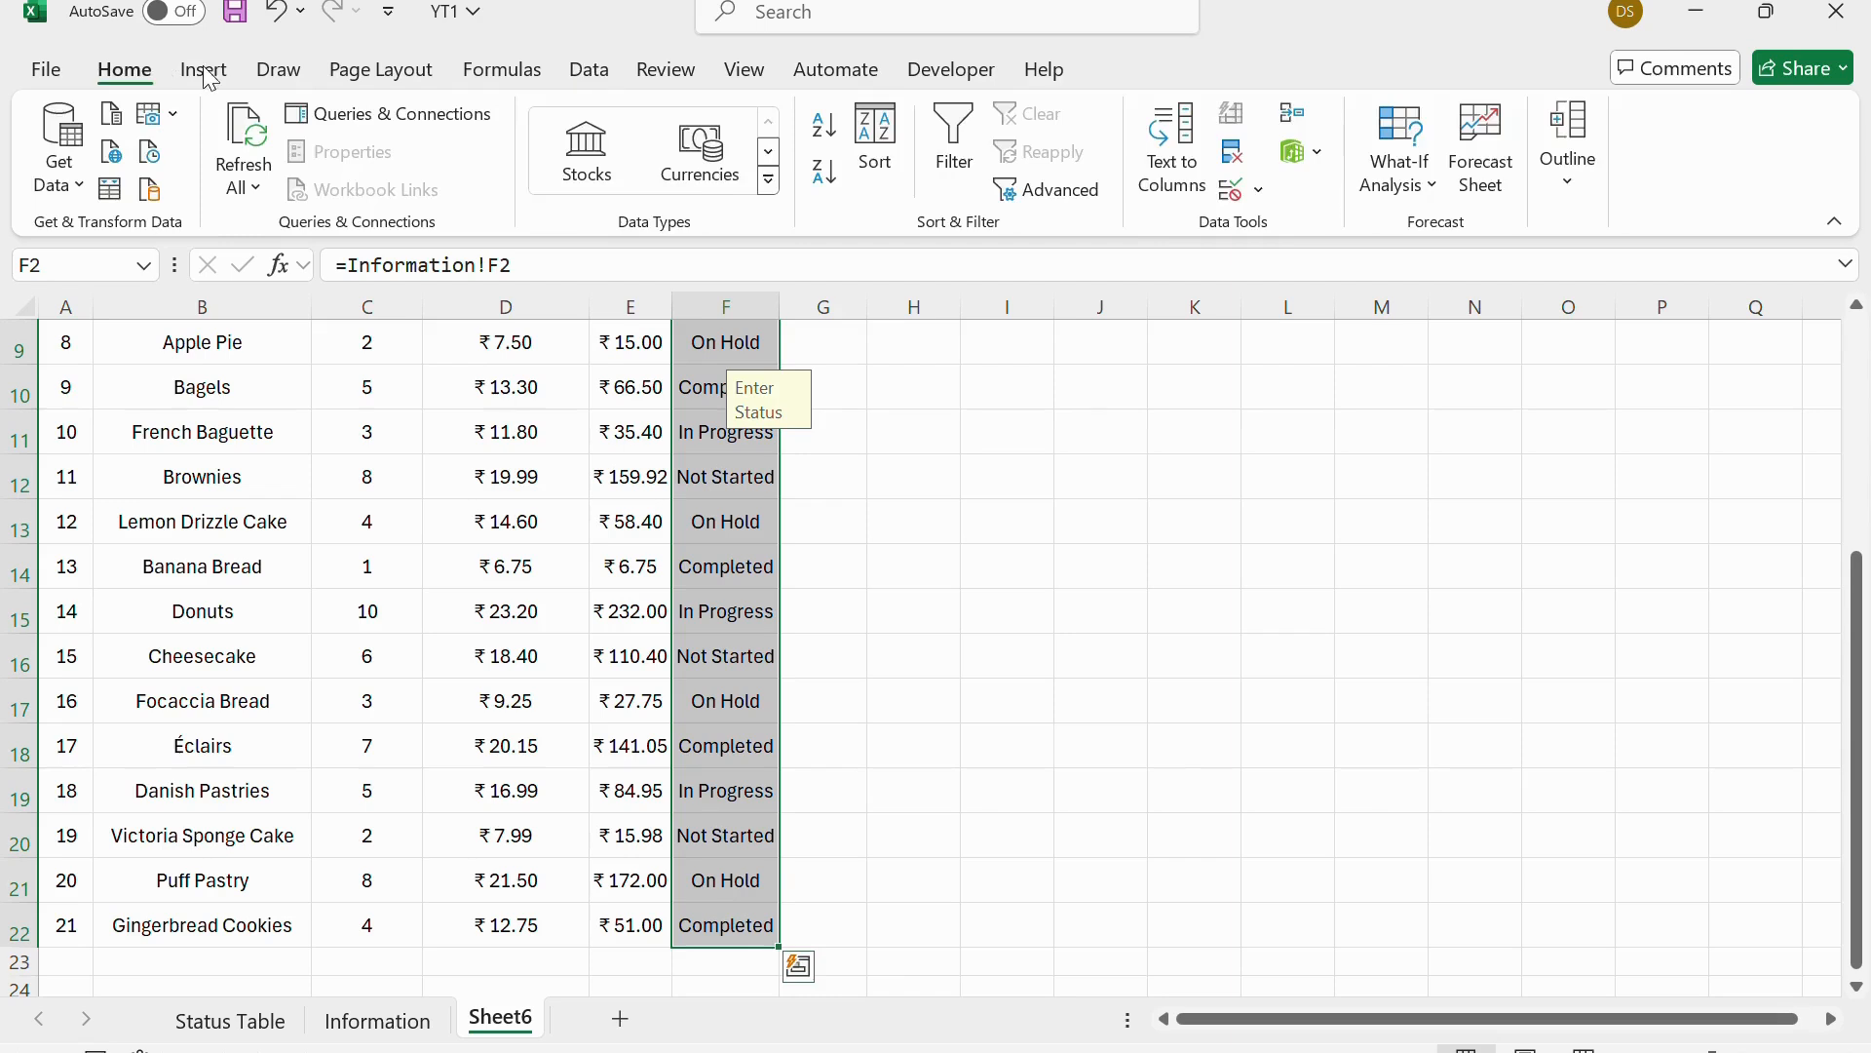
click(125, 69)
click(1082, 114)
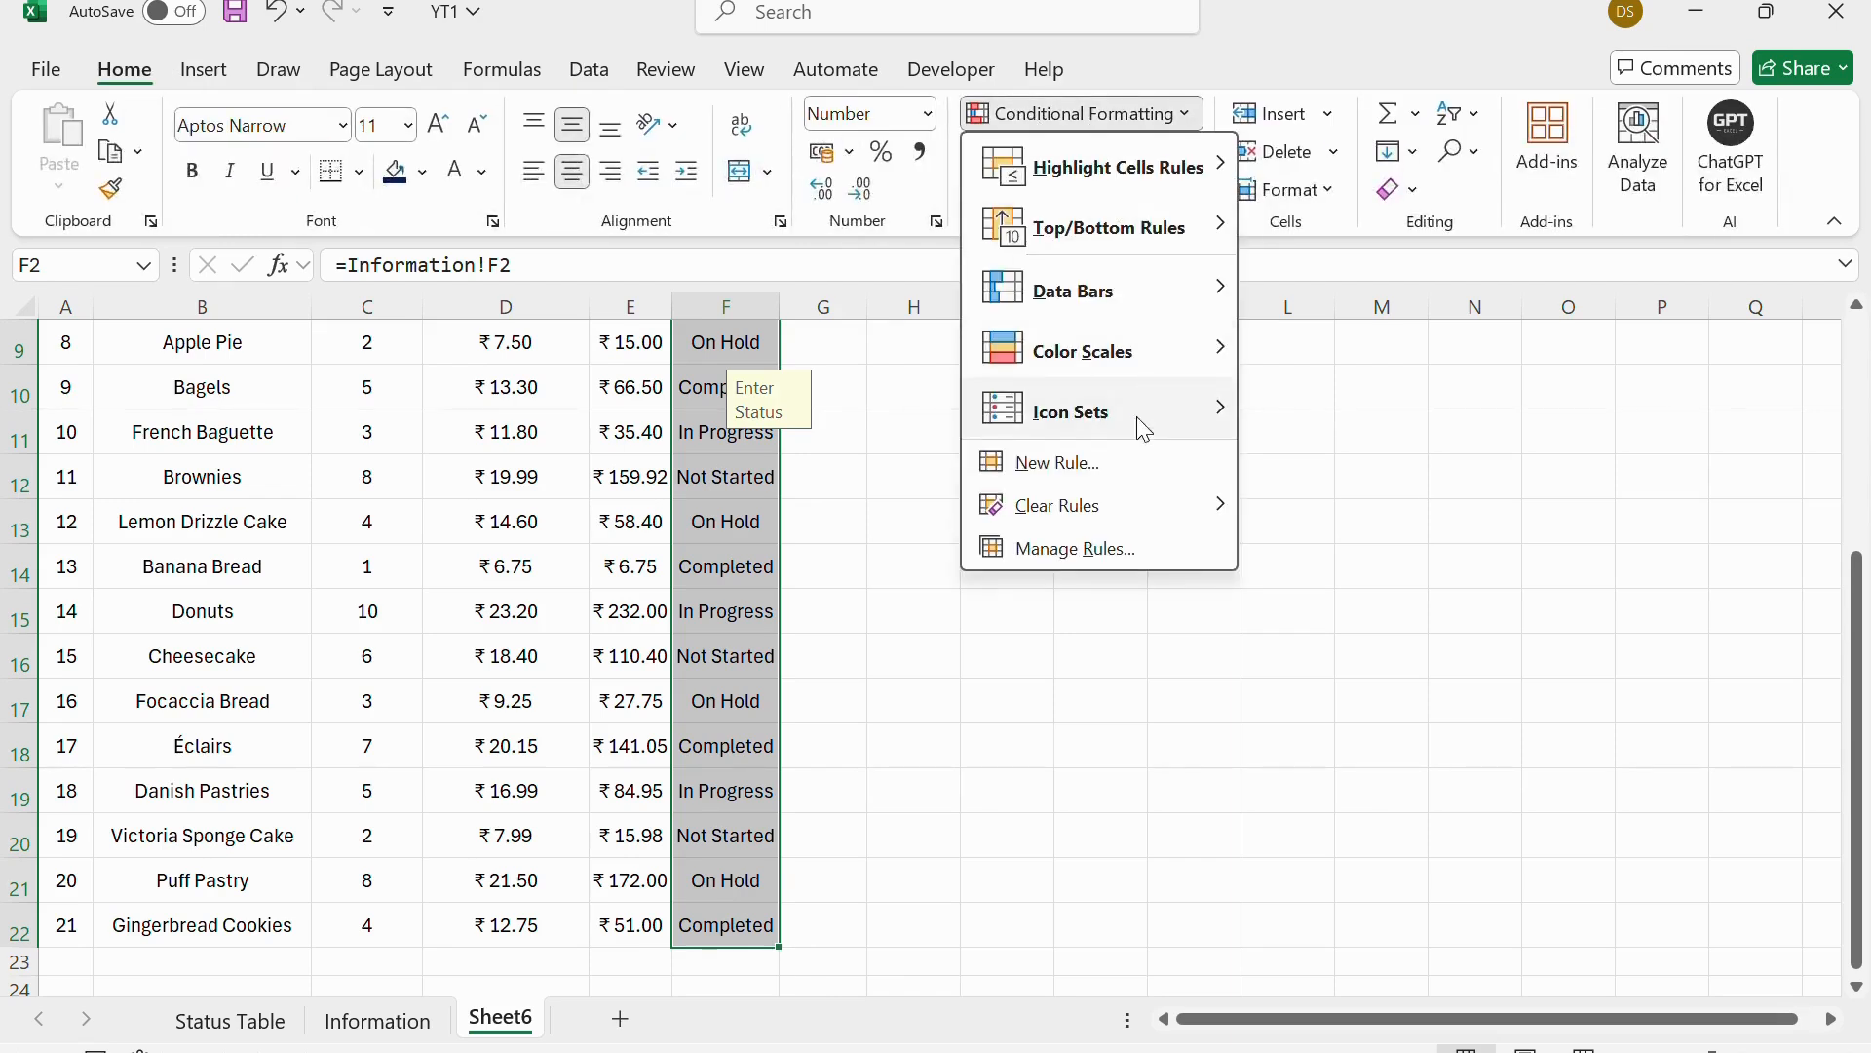
click(1120, 468)
click(604, 374)
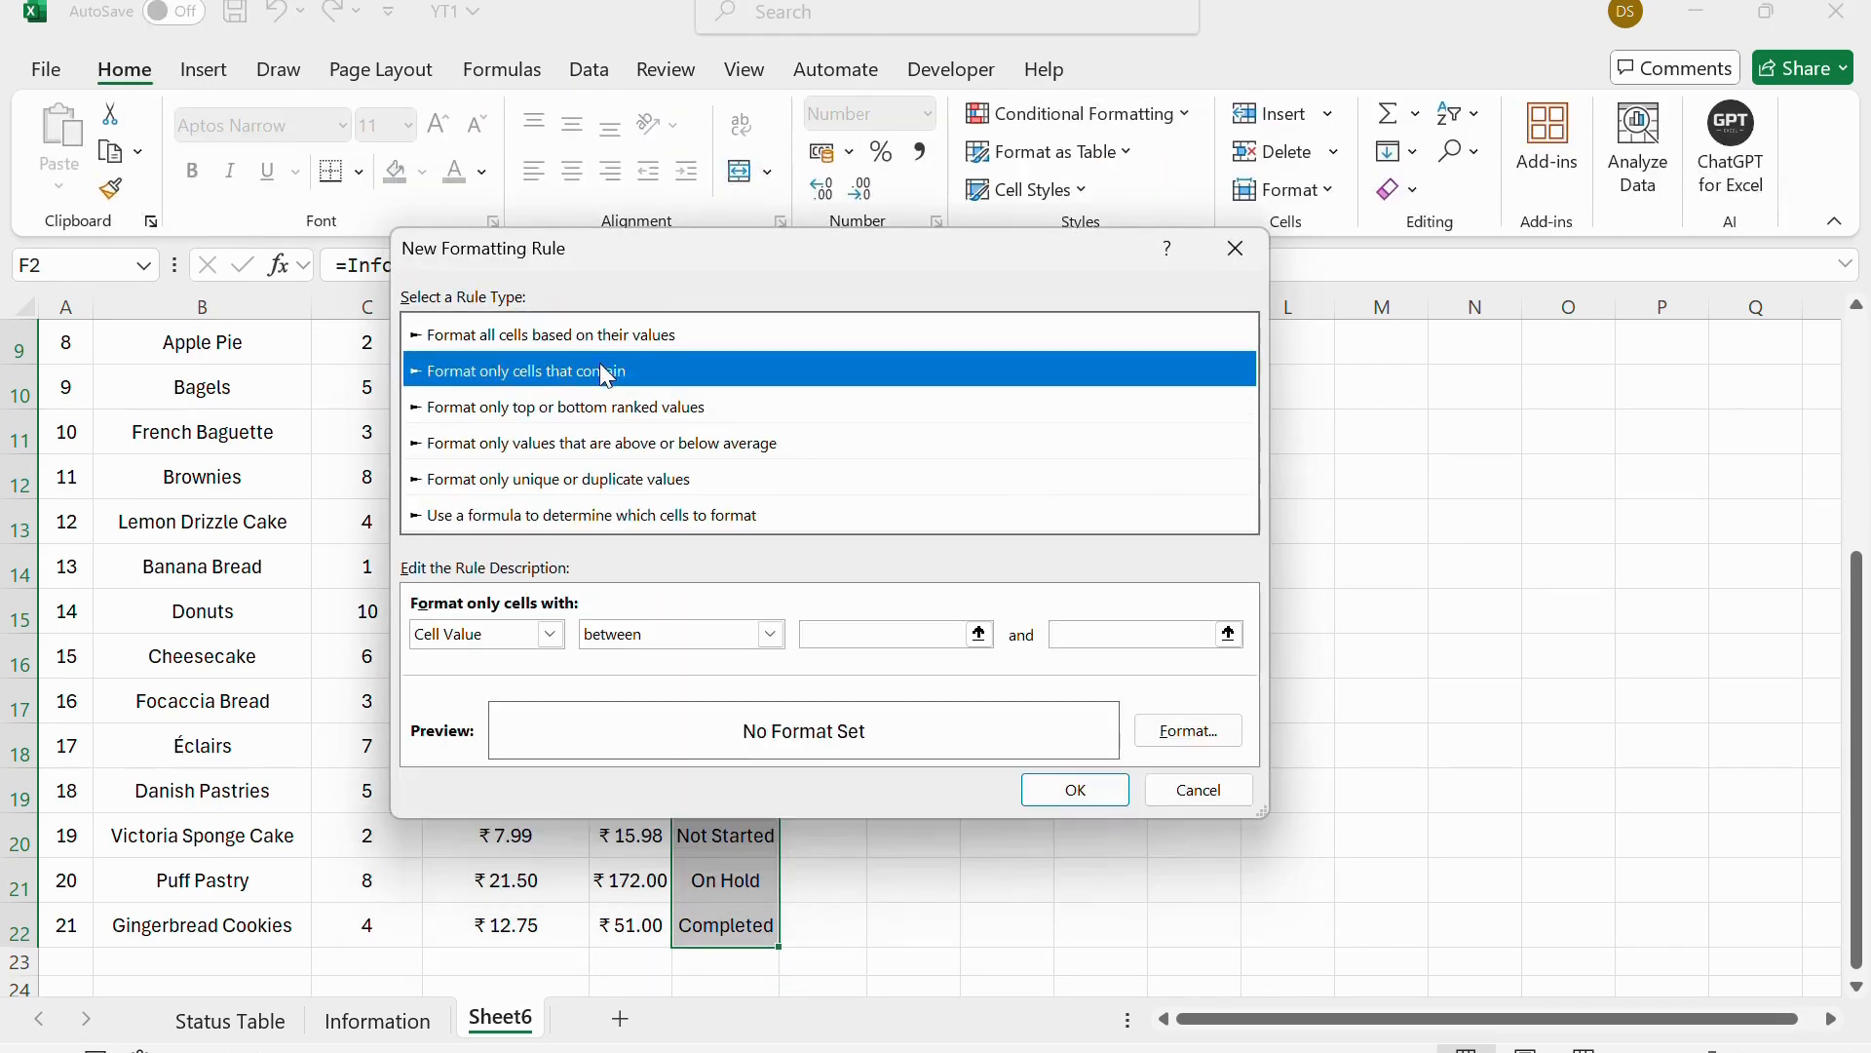
click(527, 633)
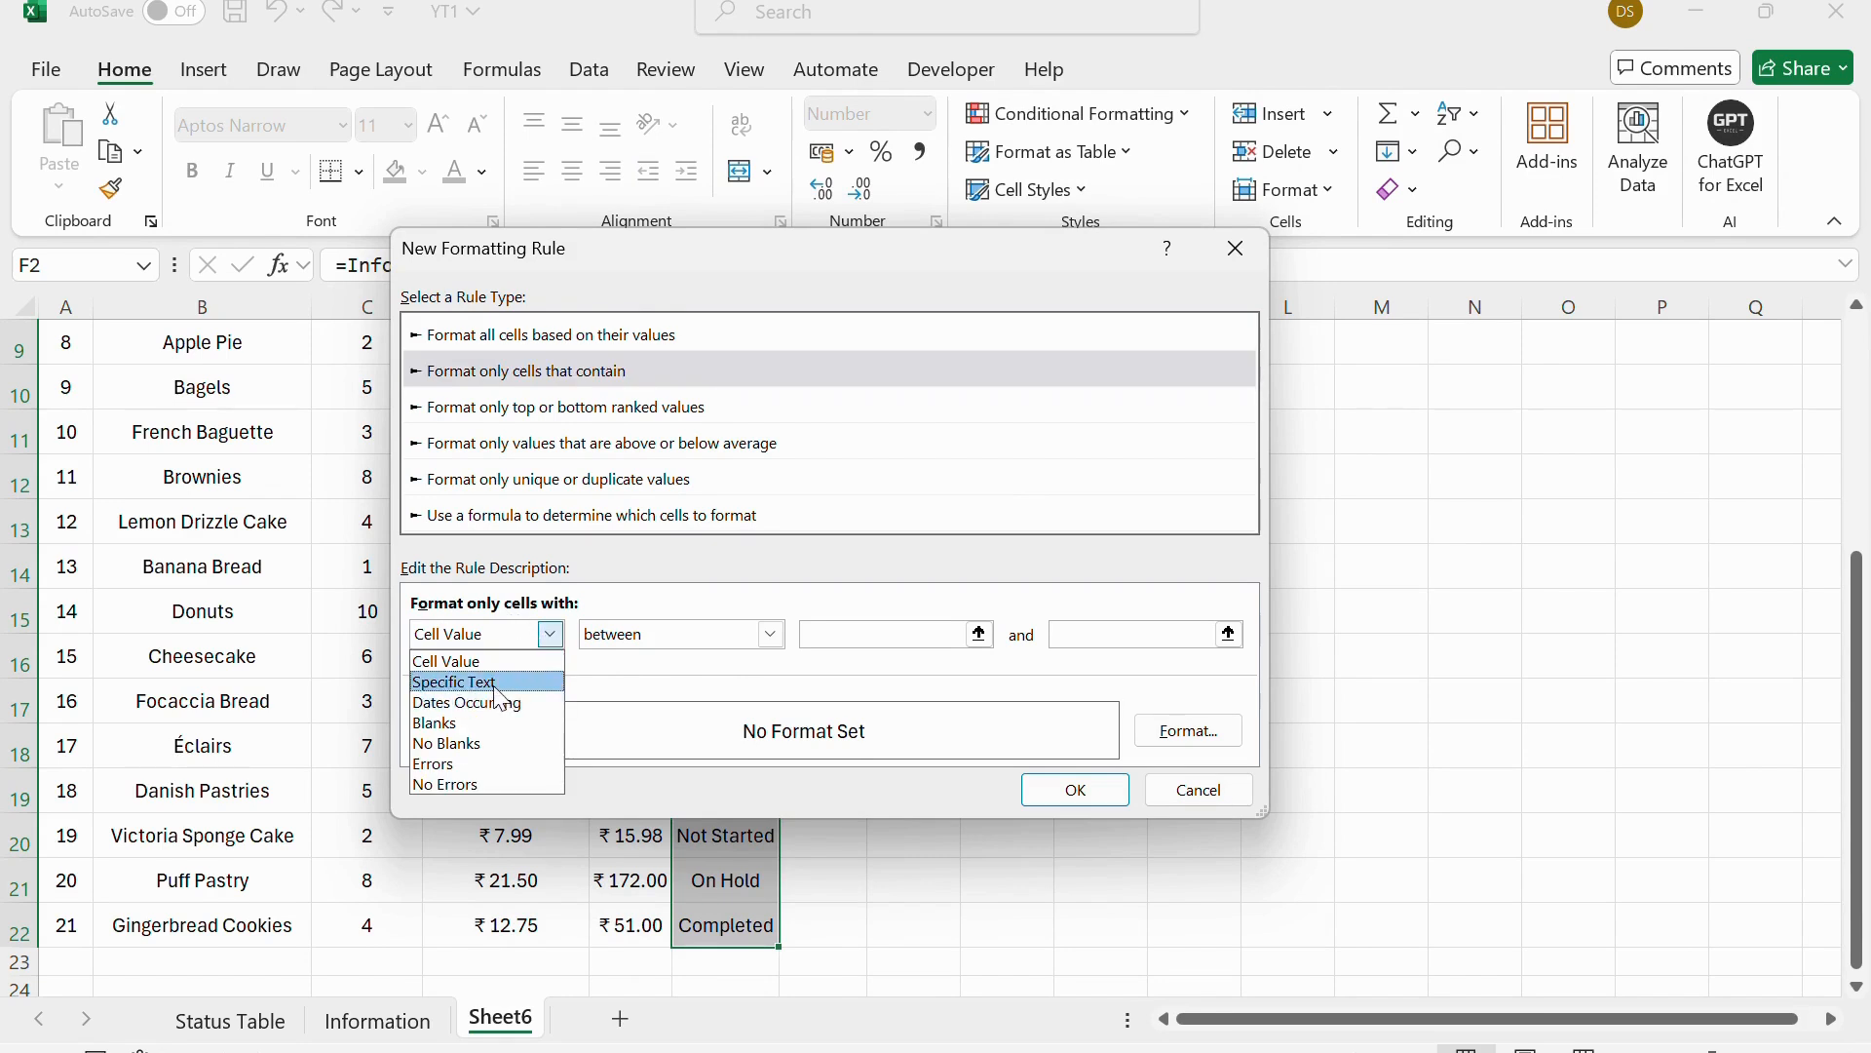
click(497, 682)
click(807, 635)
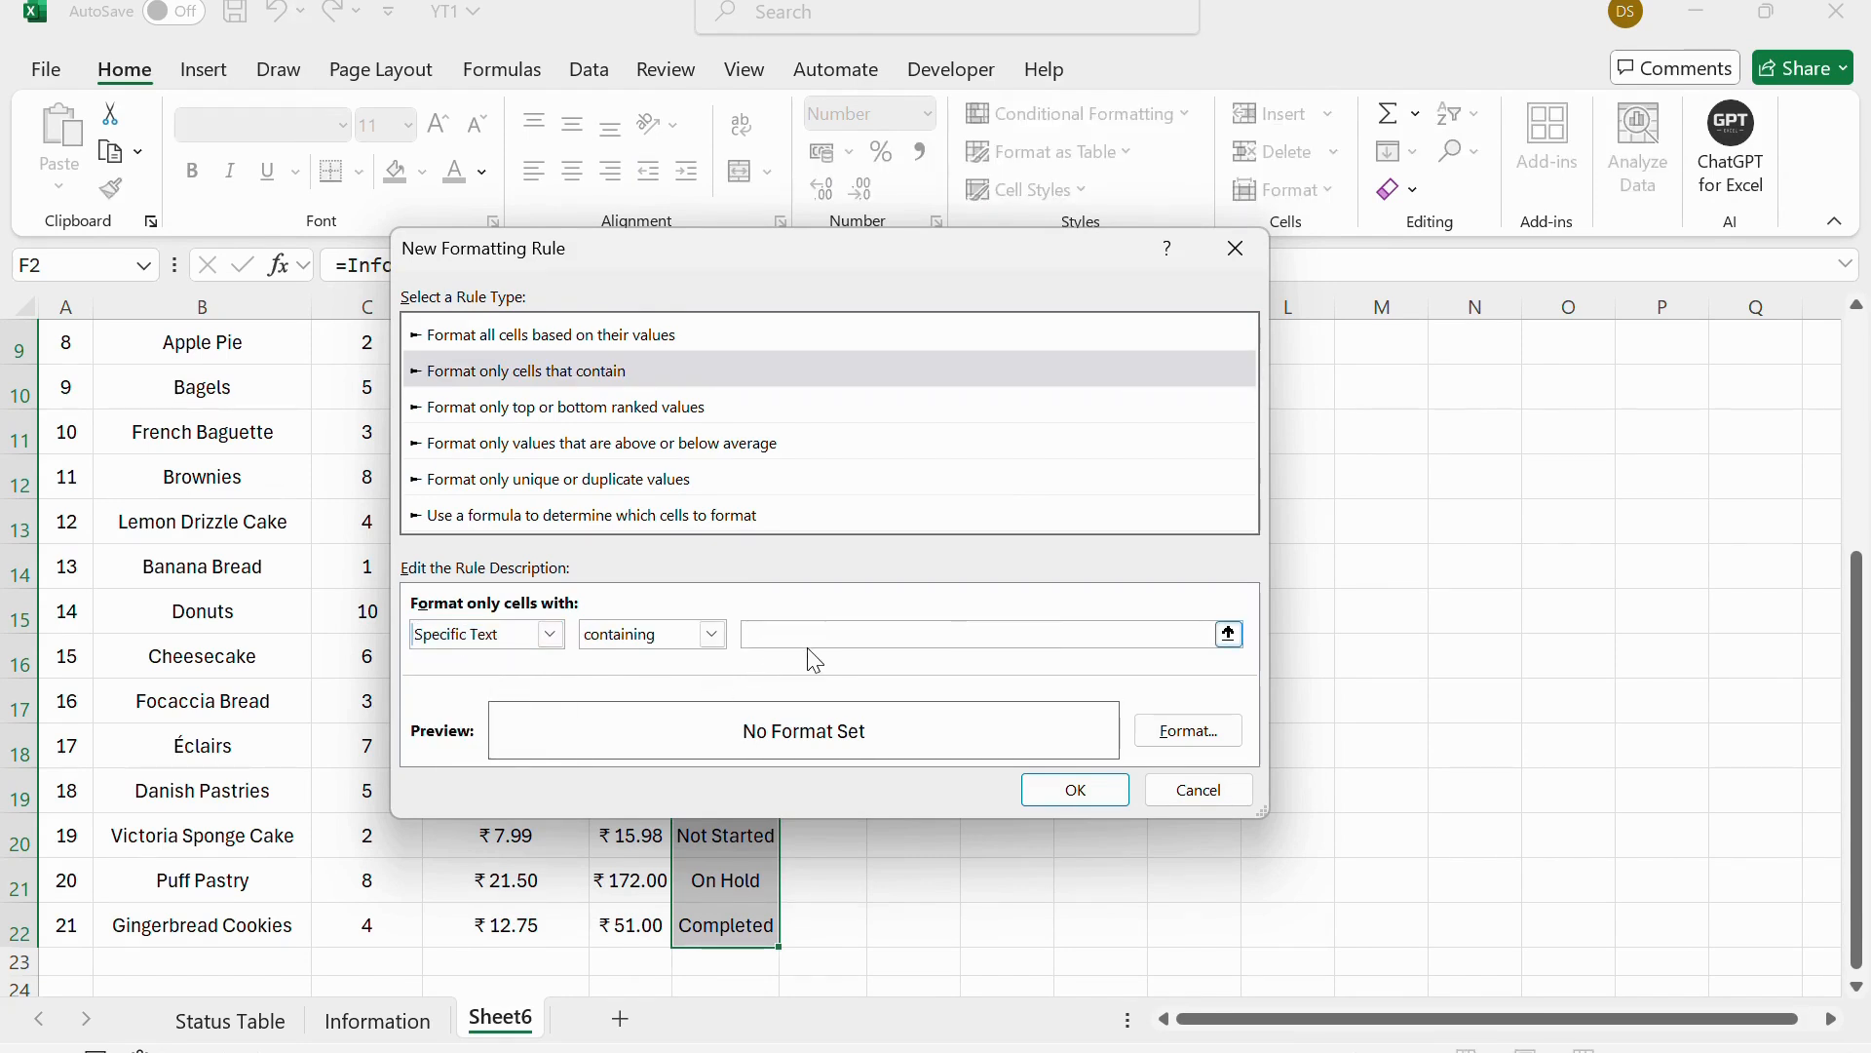
text(Completed)
Give the "Completed" rule a green background fill and apply it to the status cells.
click(1188, 730)
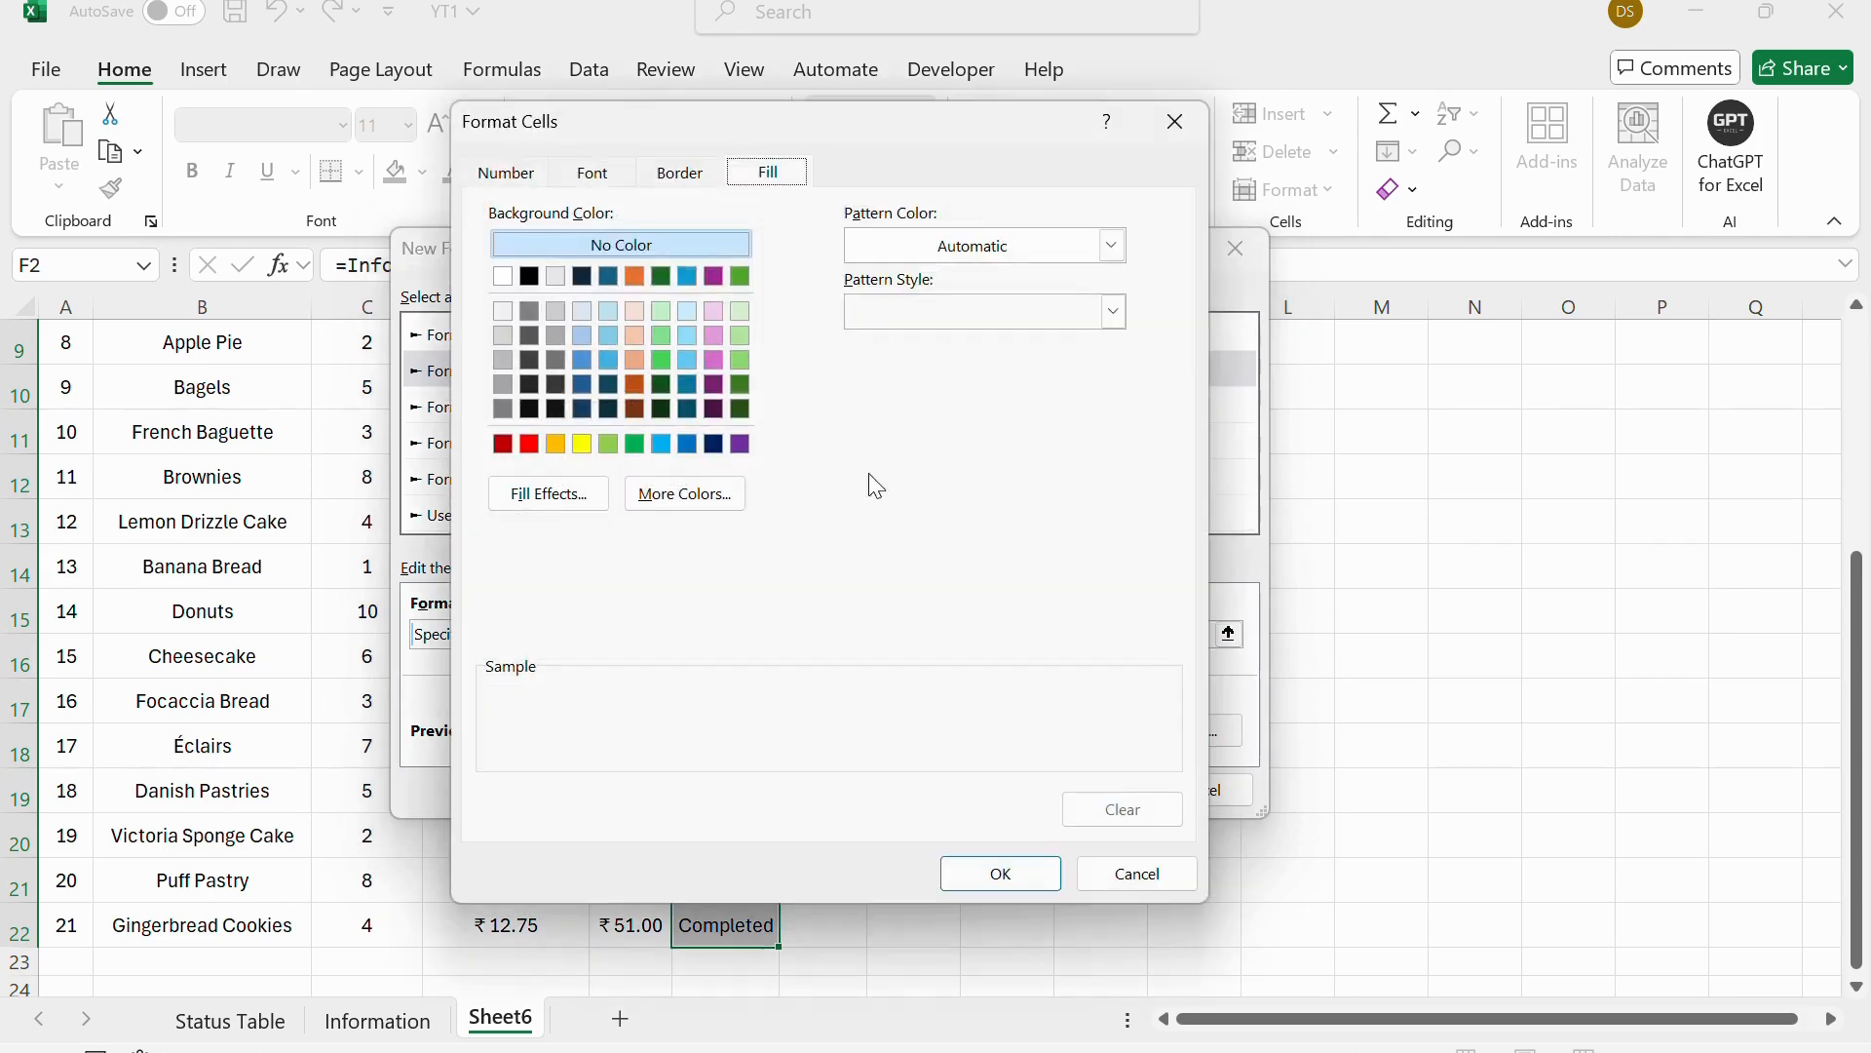
click(634, 444)
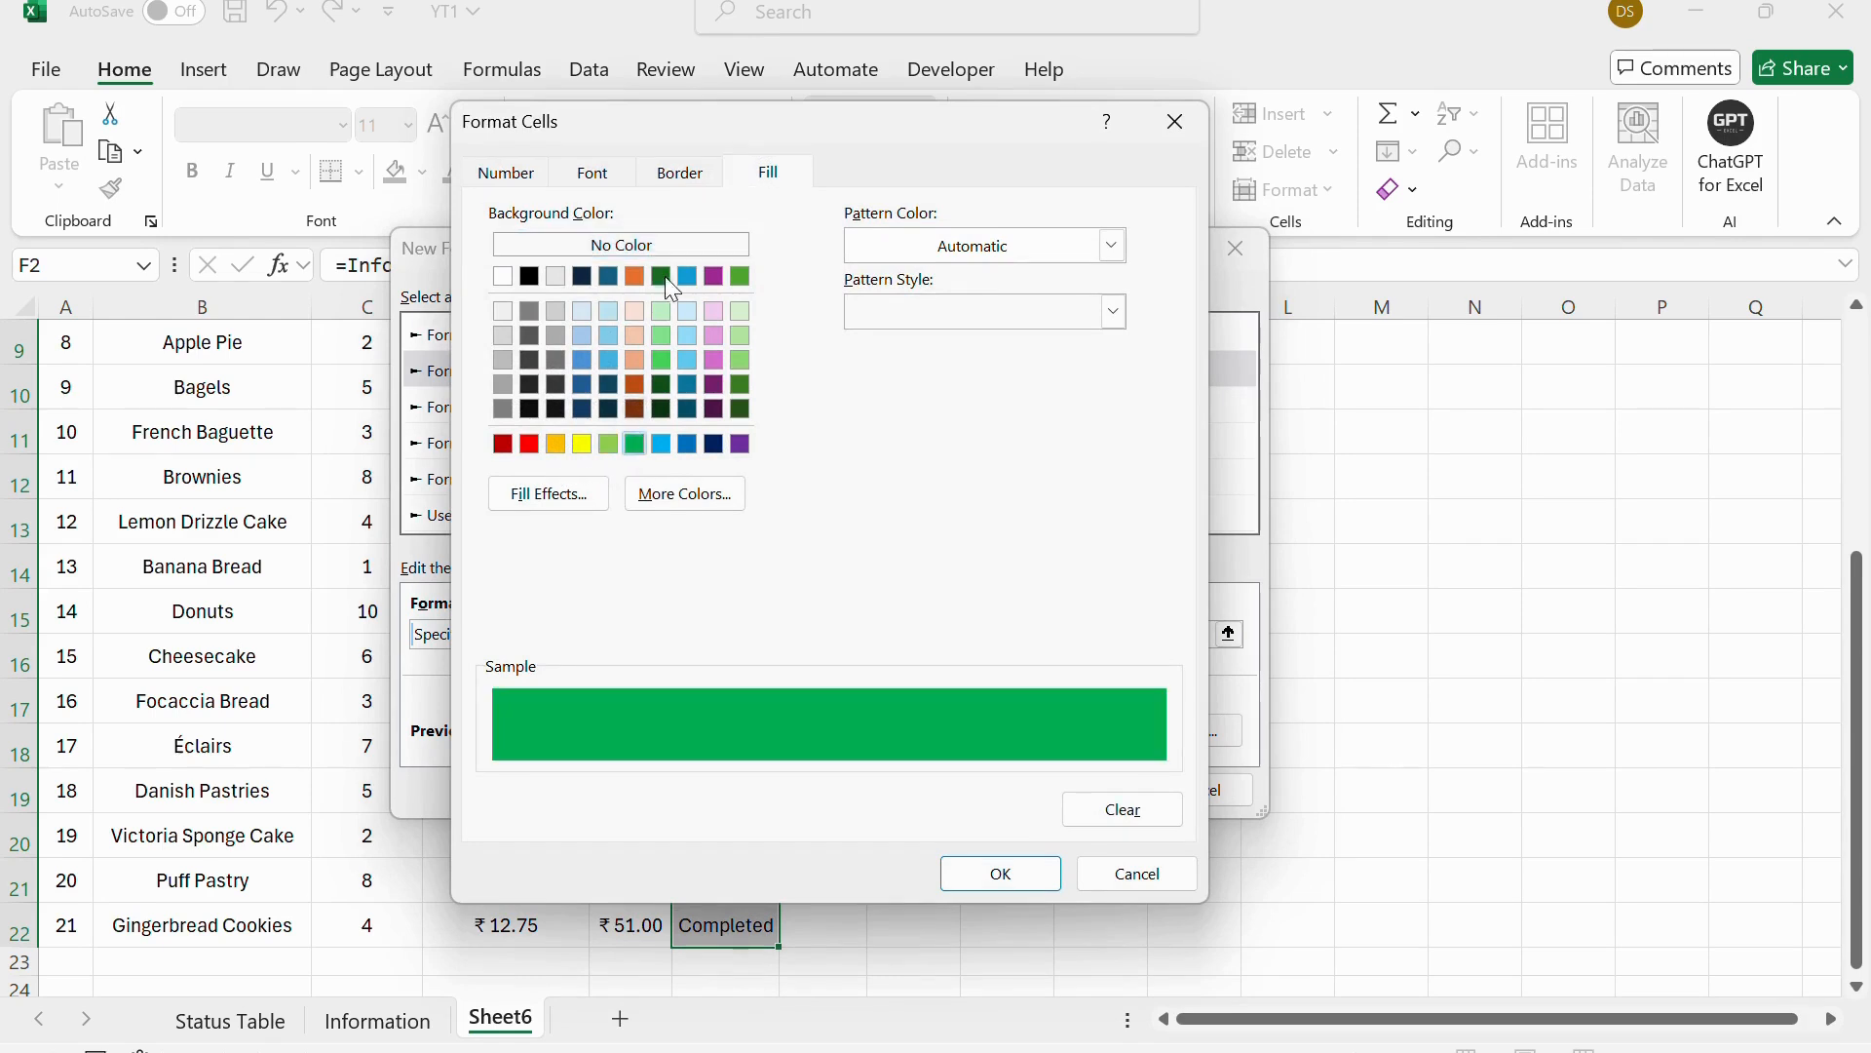
click(687, 175)
click(610, 175)
click(536, 179)
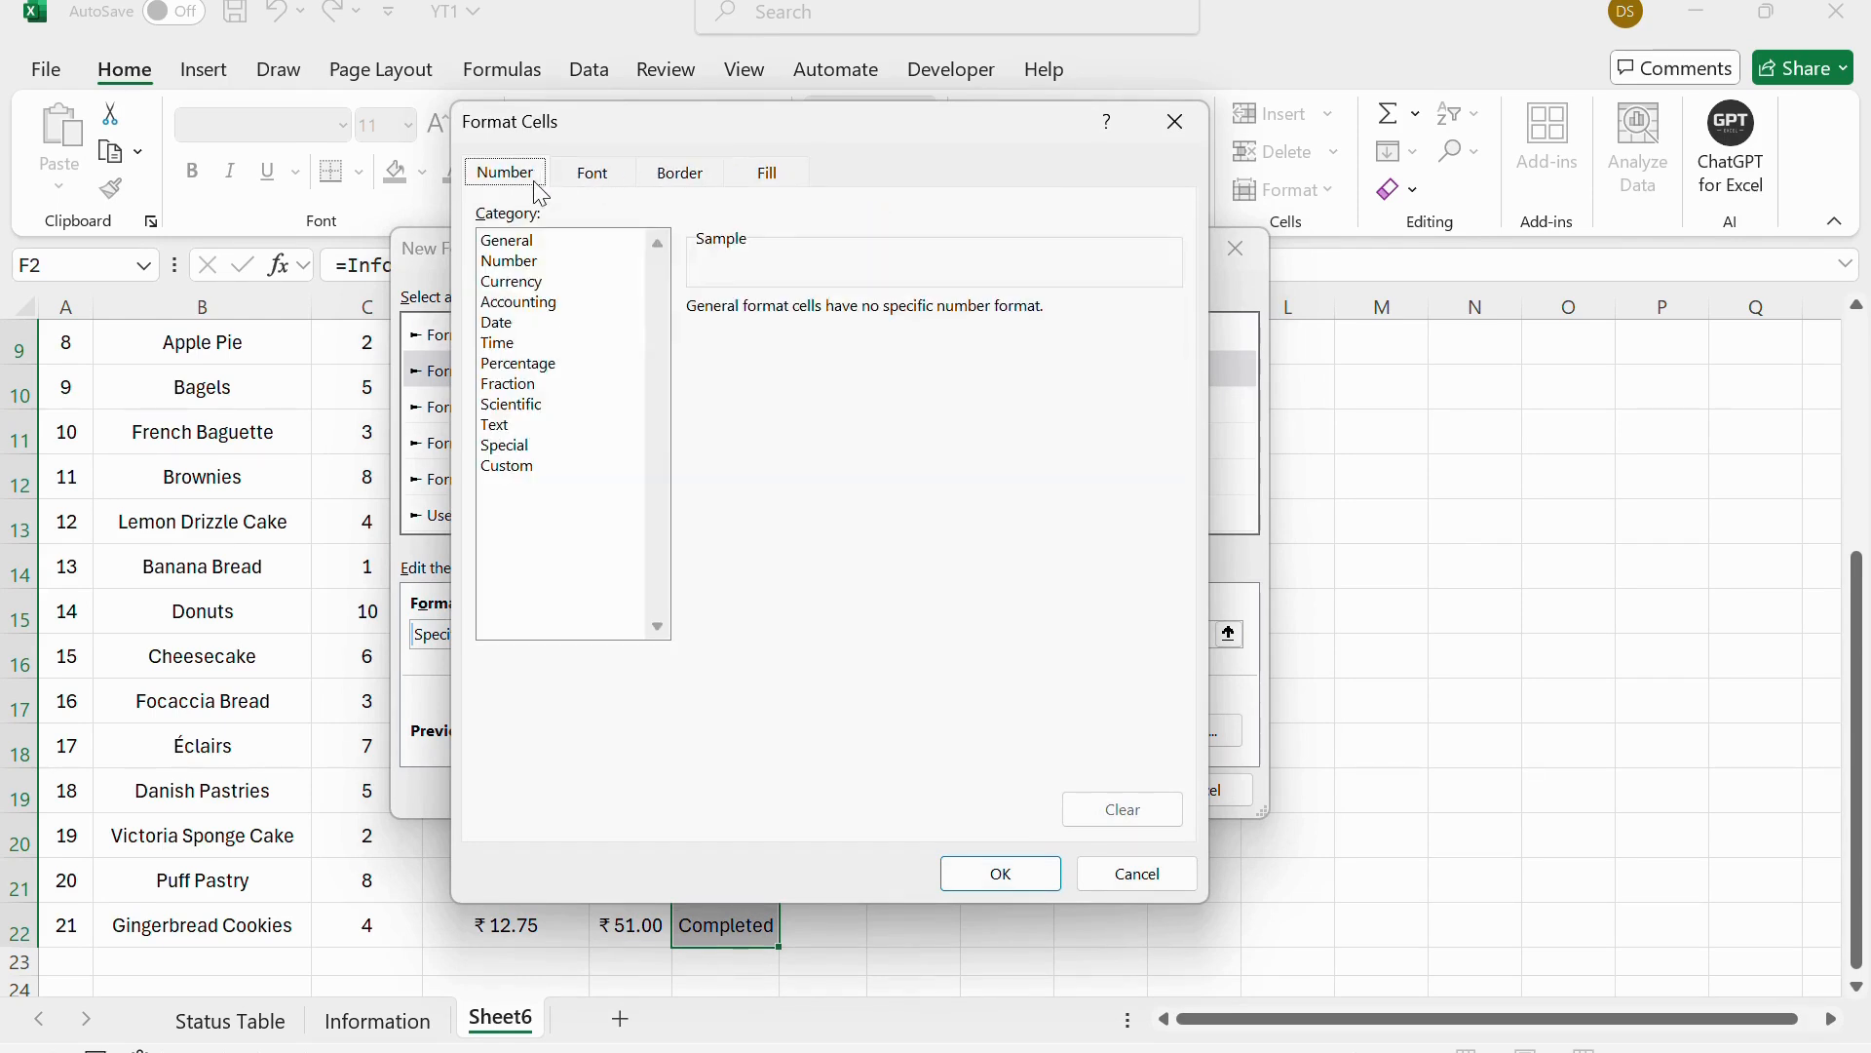
click(775, 173)
click(1038, 871)
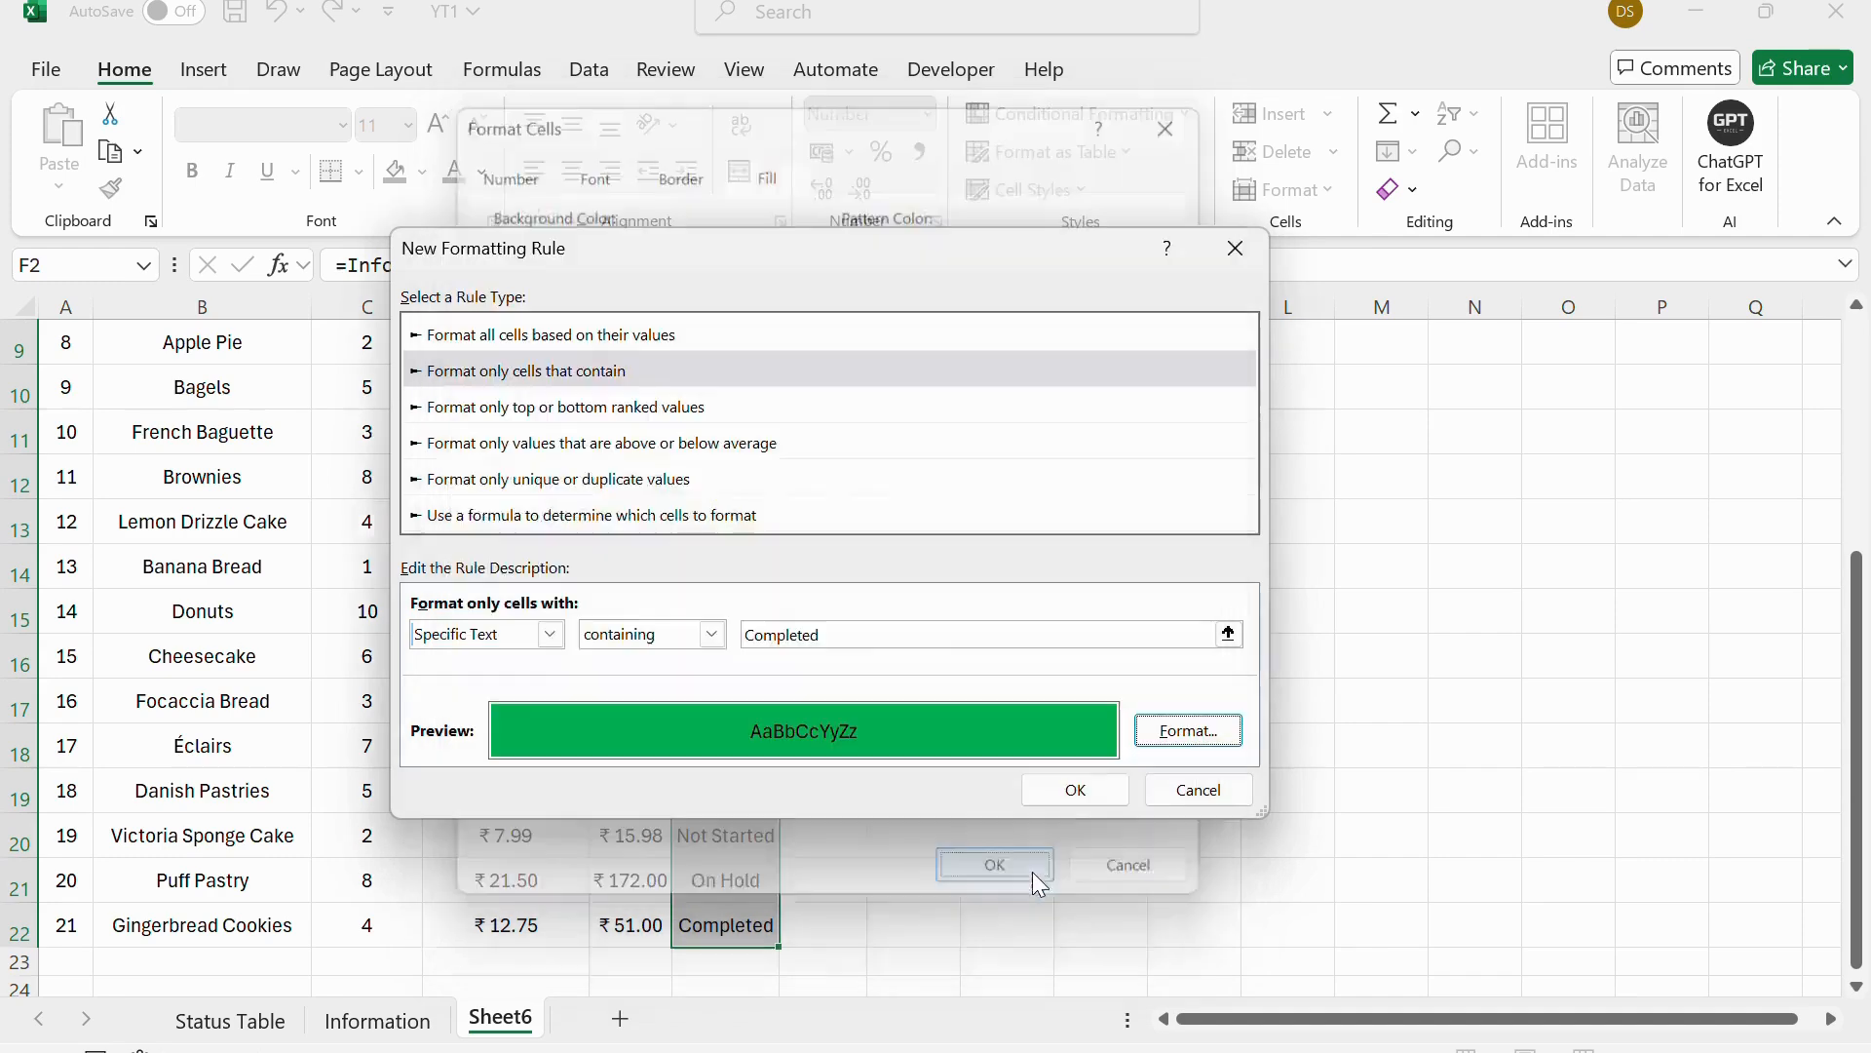
click(1080, 792)
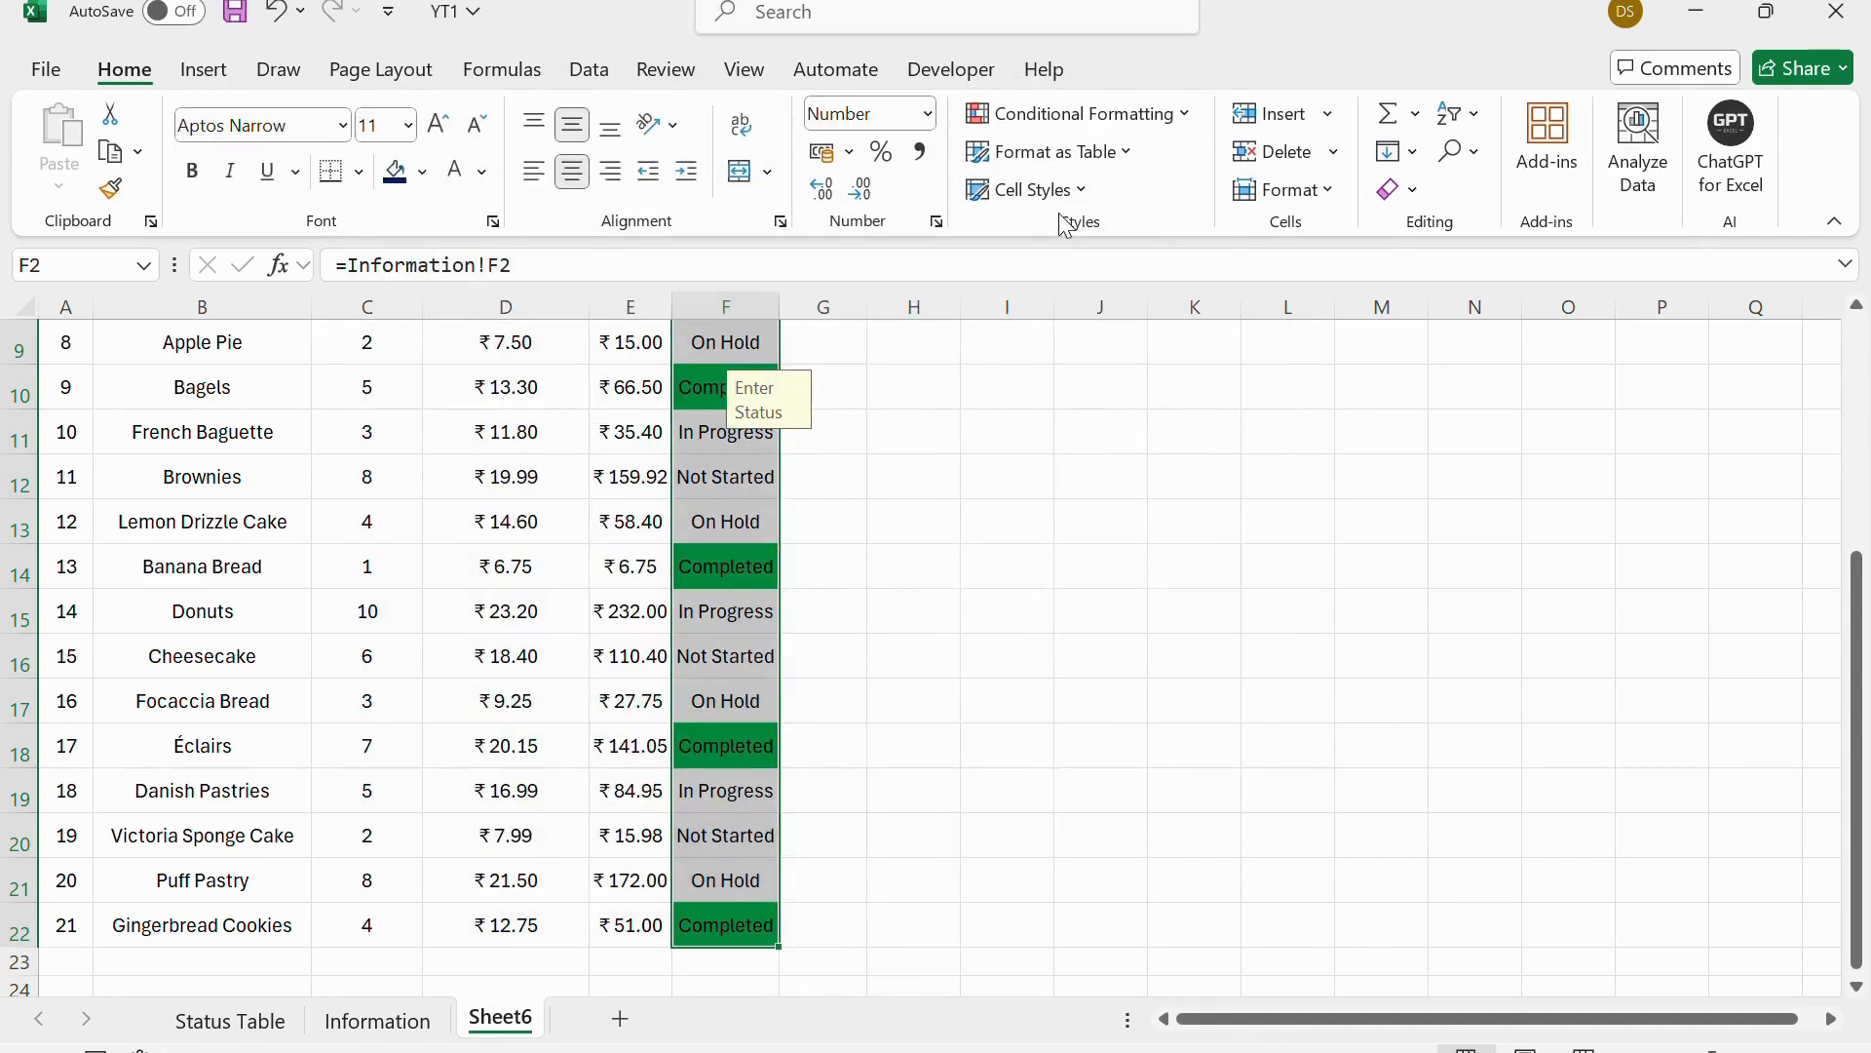
Open the conditional formatting rules for the status cells and duplicate the "Completed" rule three times.
drag(1858, 814, 1857, 580)
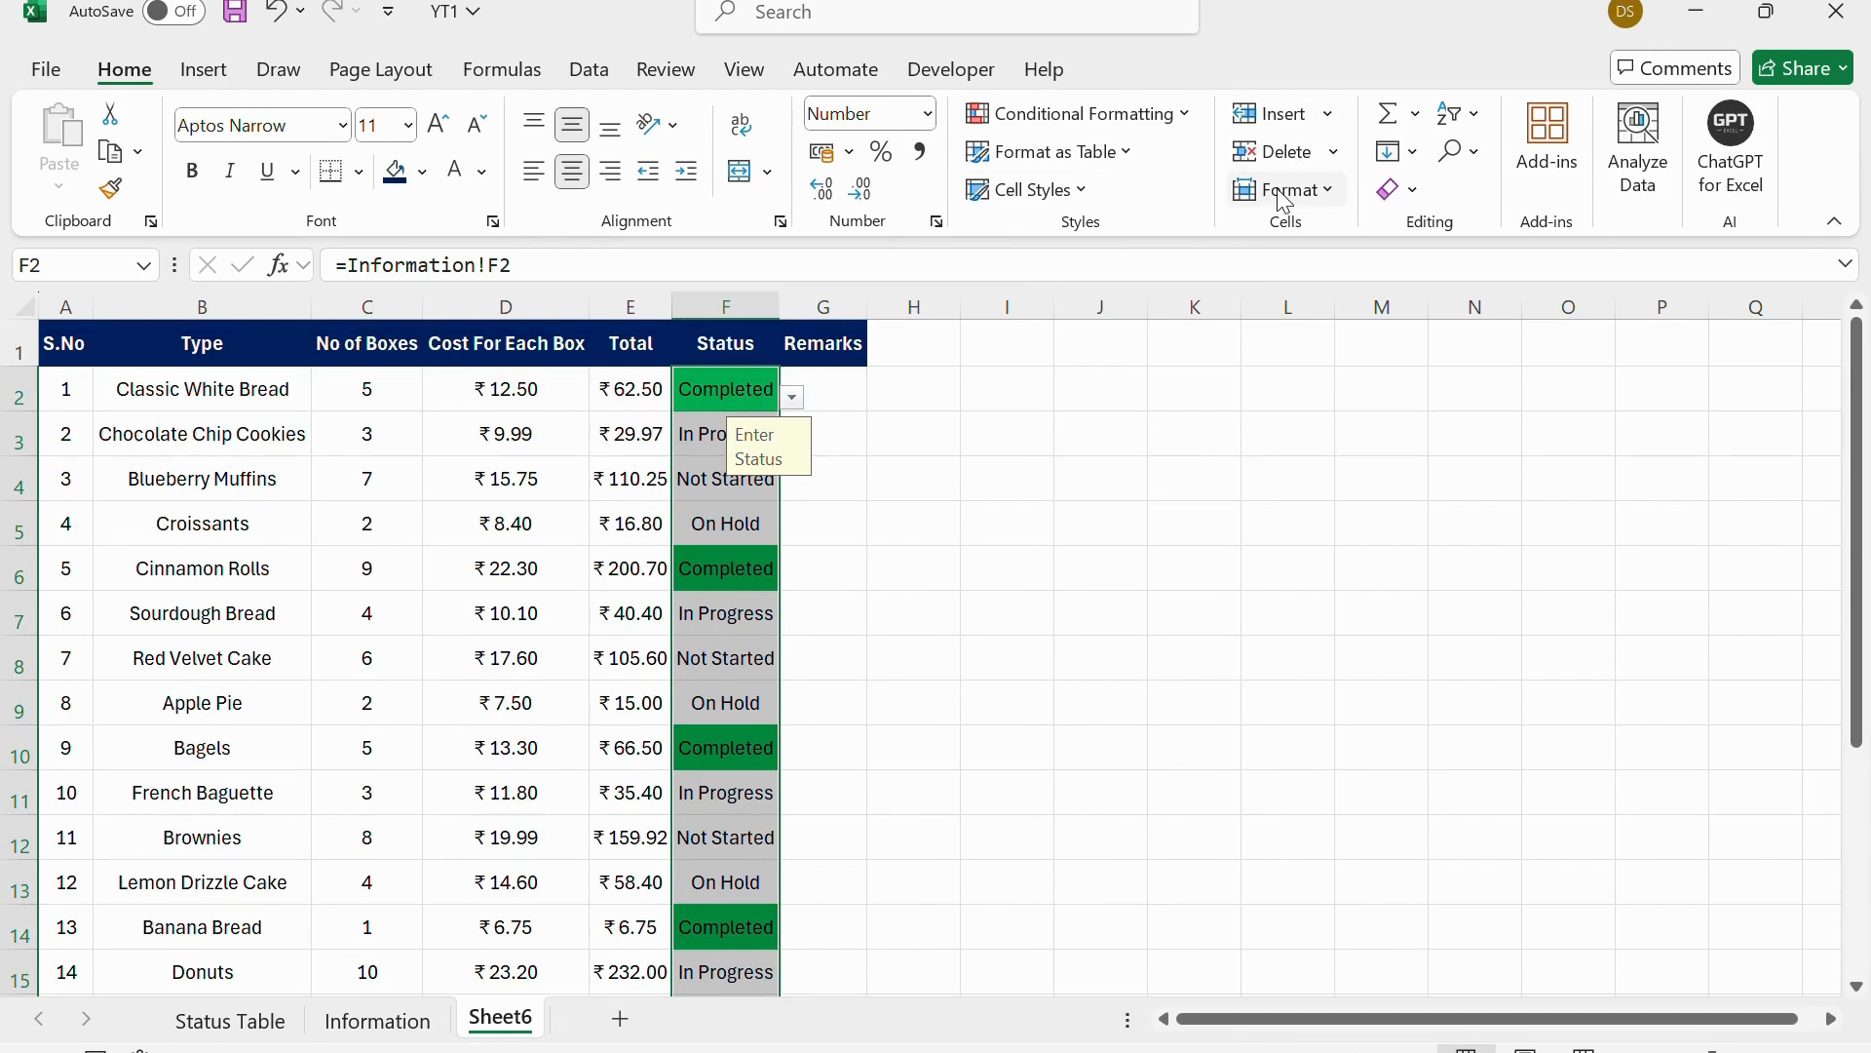
click(1110, 128)
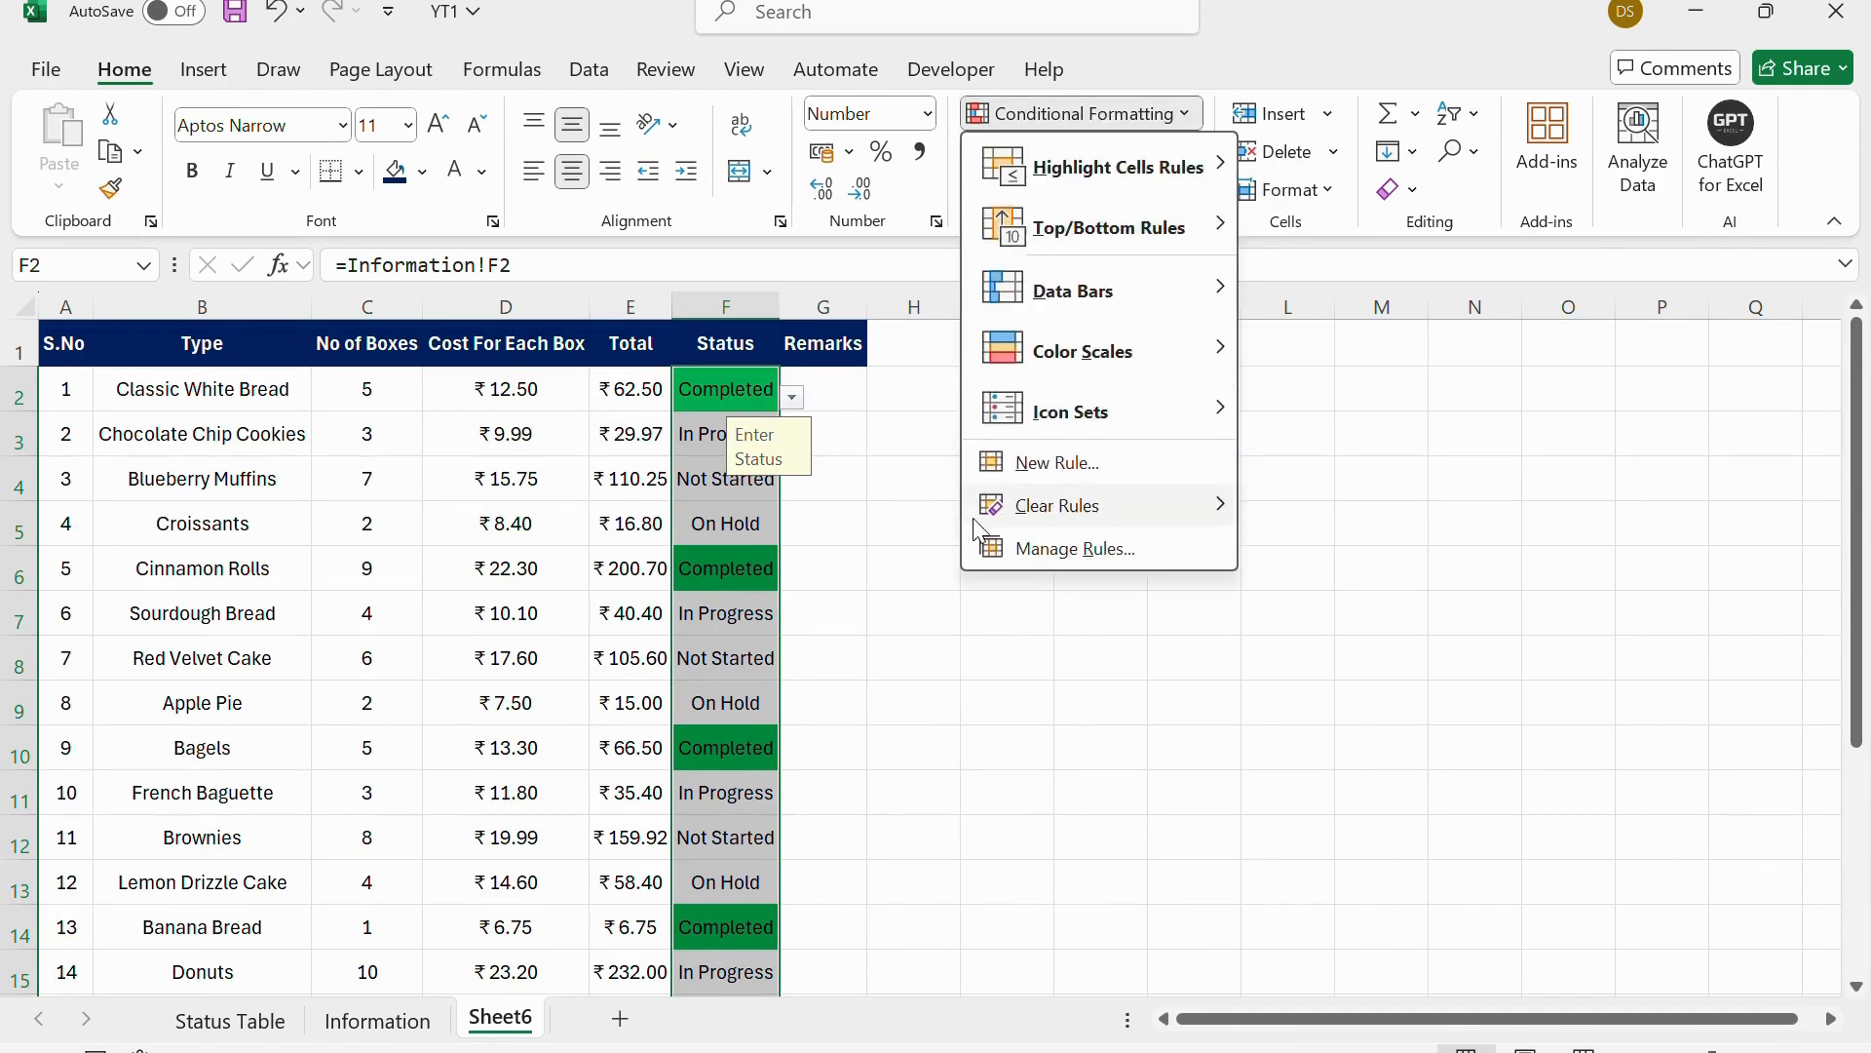
click(1020, 554)
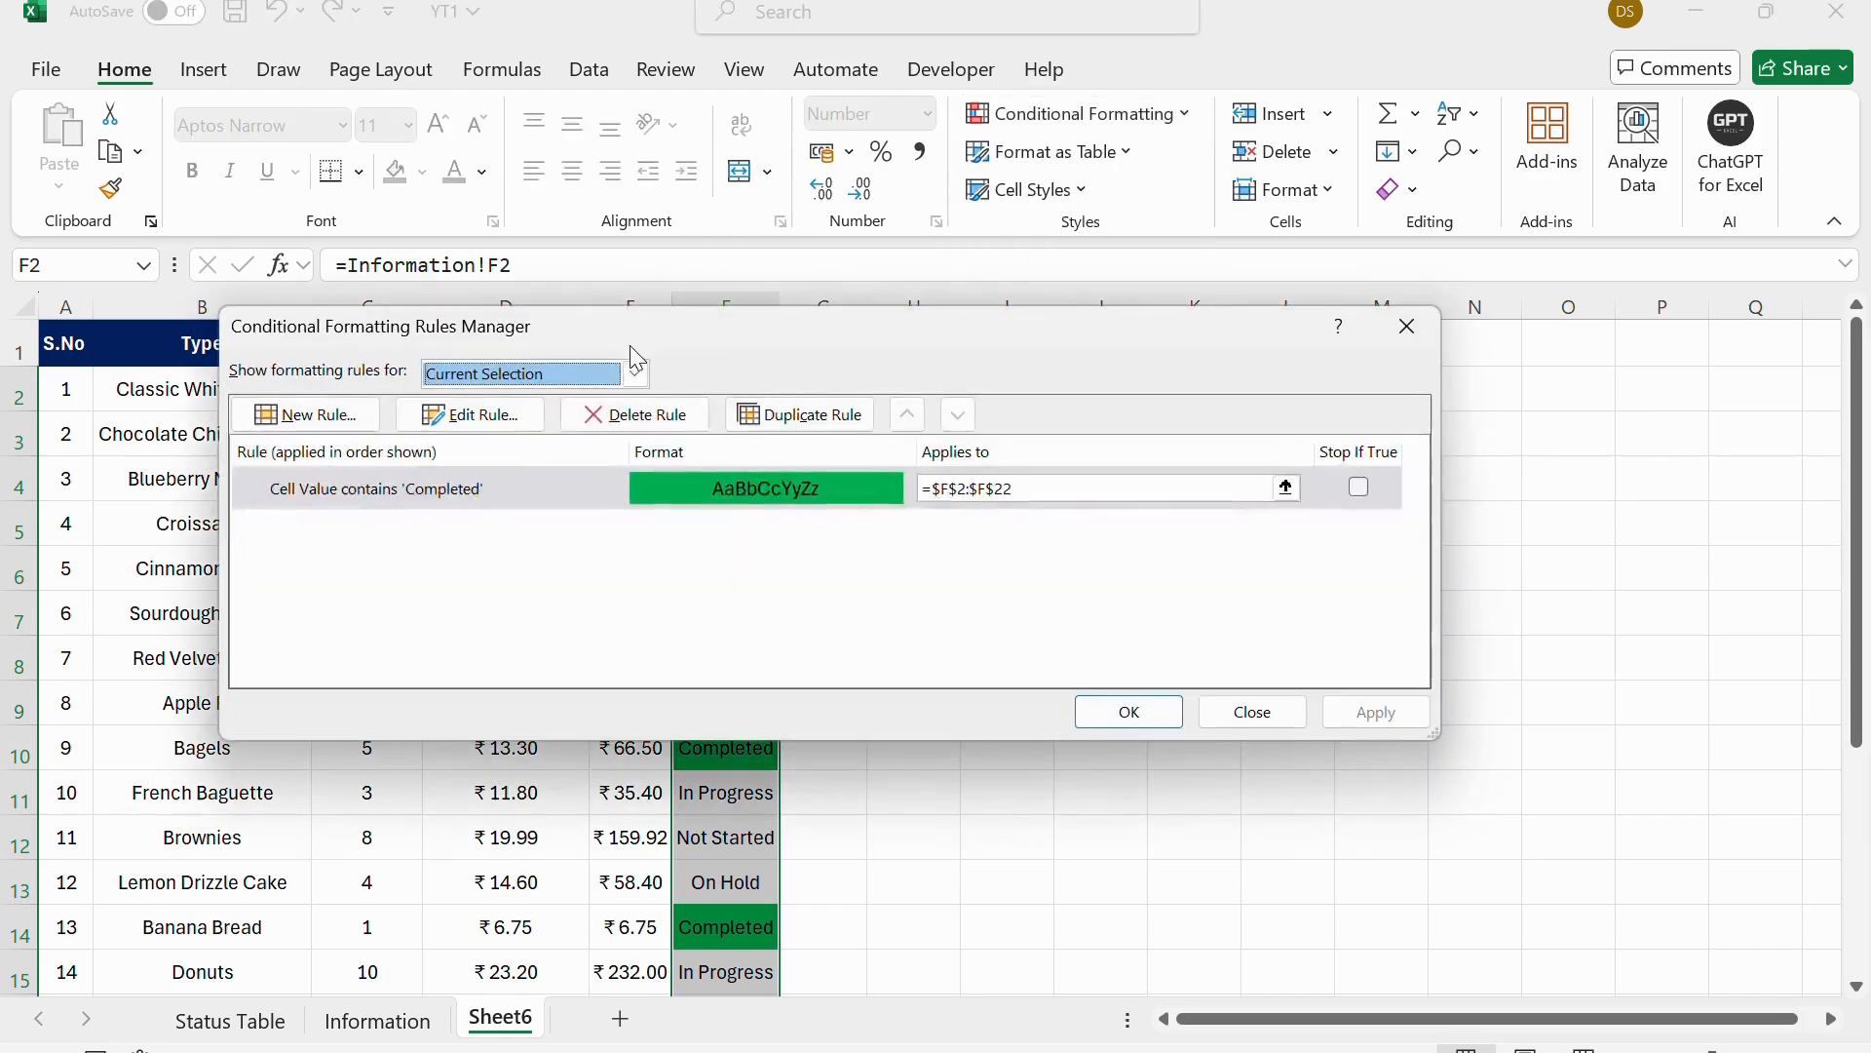
click(546, 487)
click(799, 414)
click(799, 414)
click(800, 414)
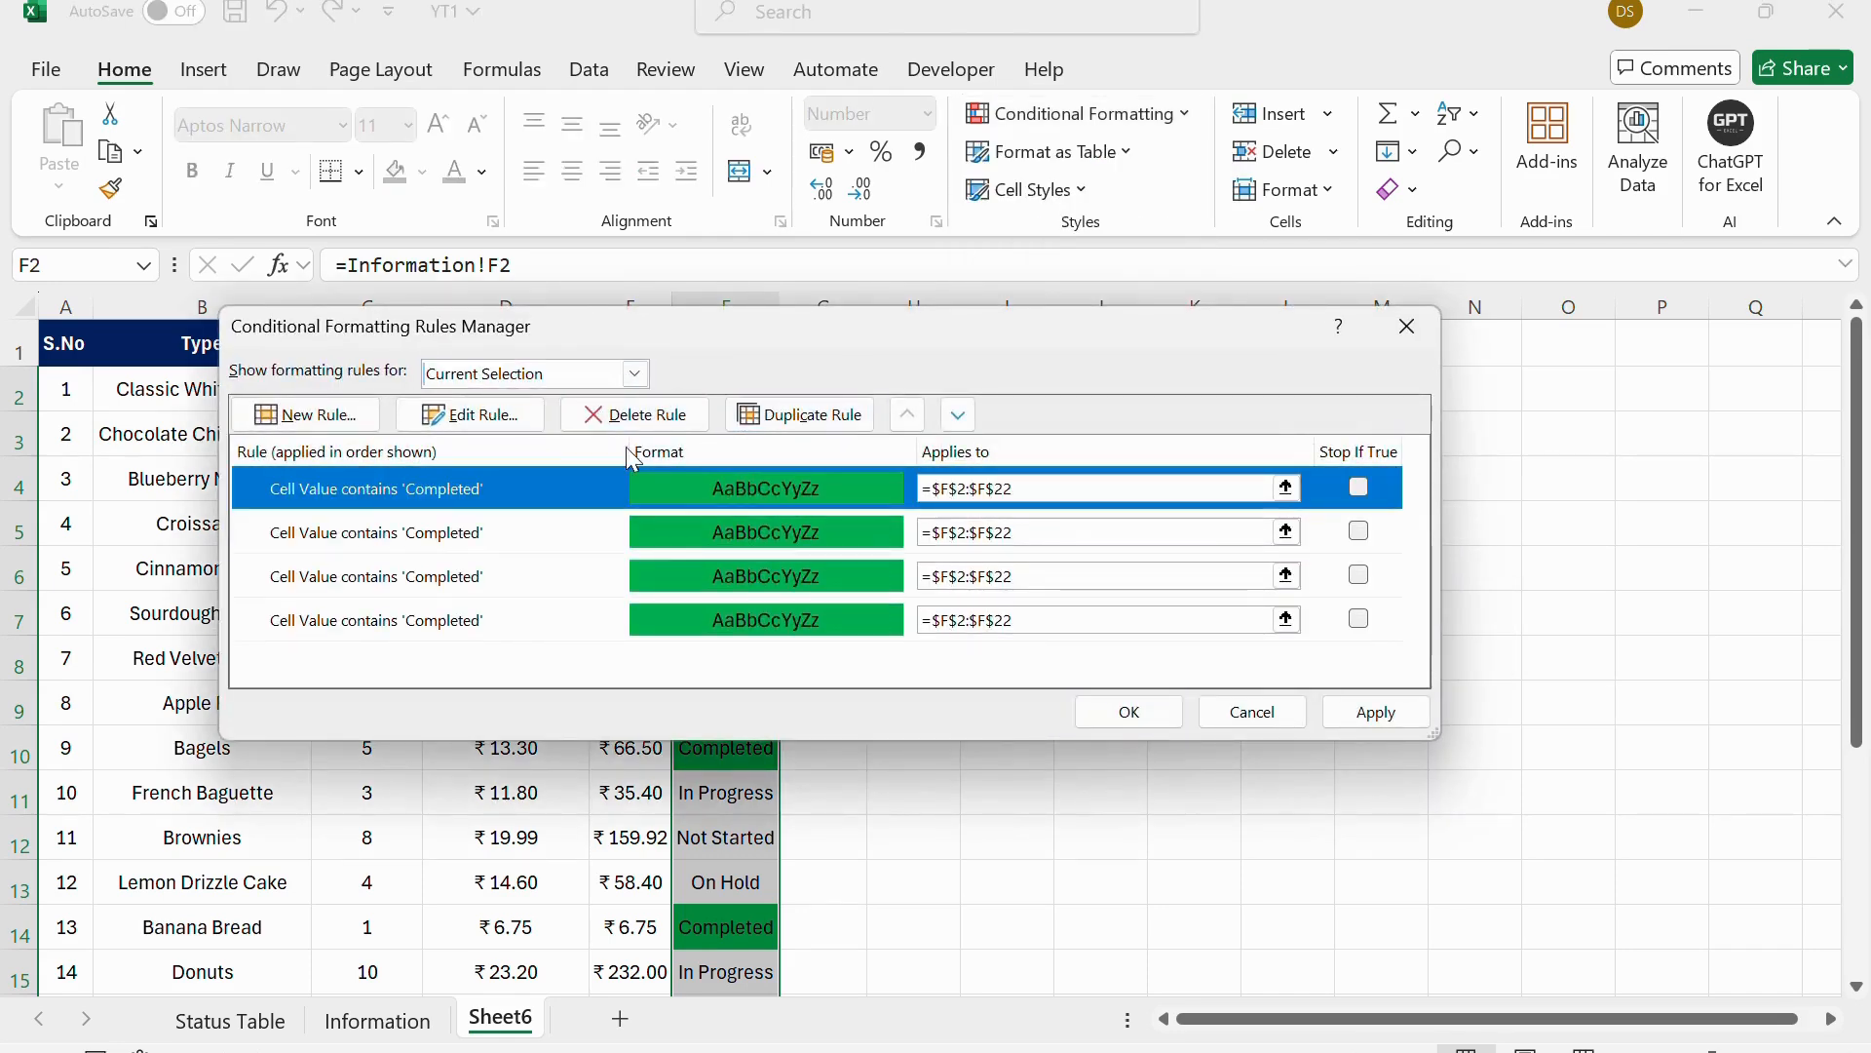
Change the first rule in the list to match the text "In Progress" with an orange background fill.
double_click(541, 483)
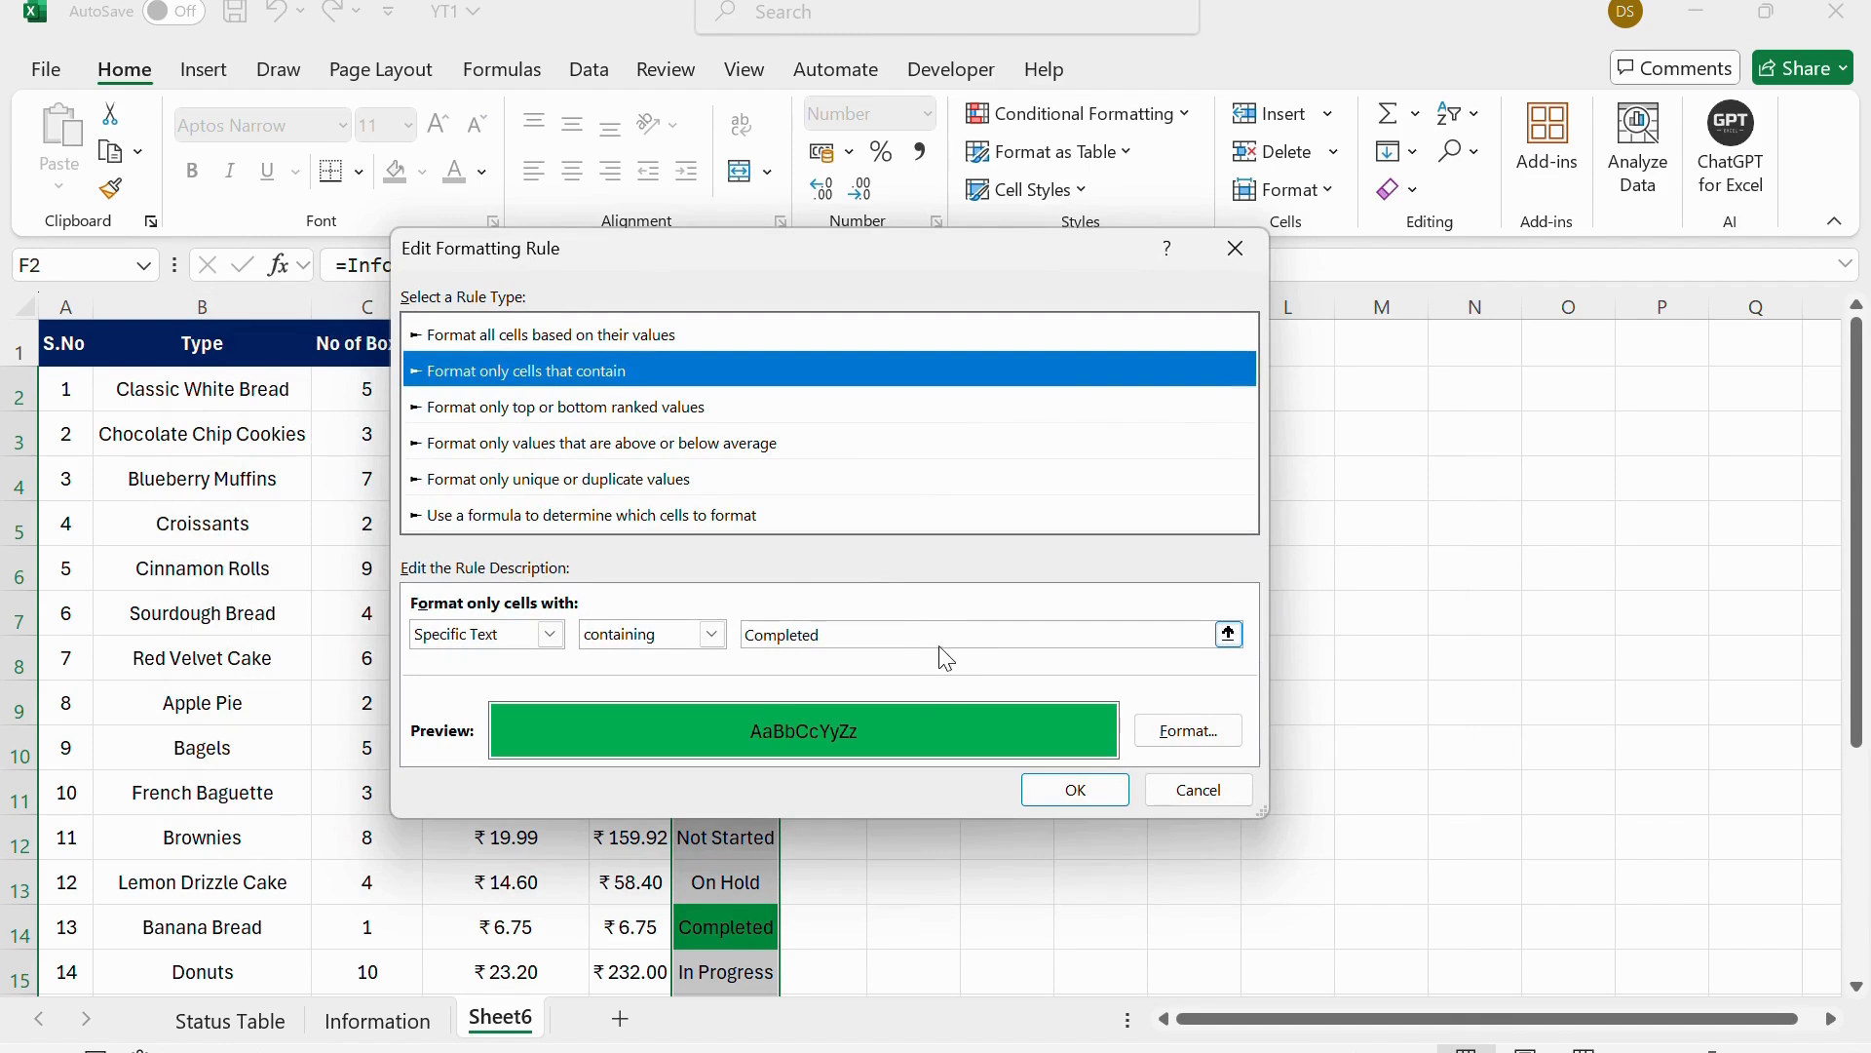
click(916, 640)
drag(916, 639, 770, 641)
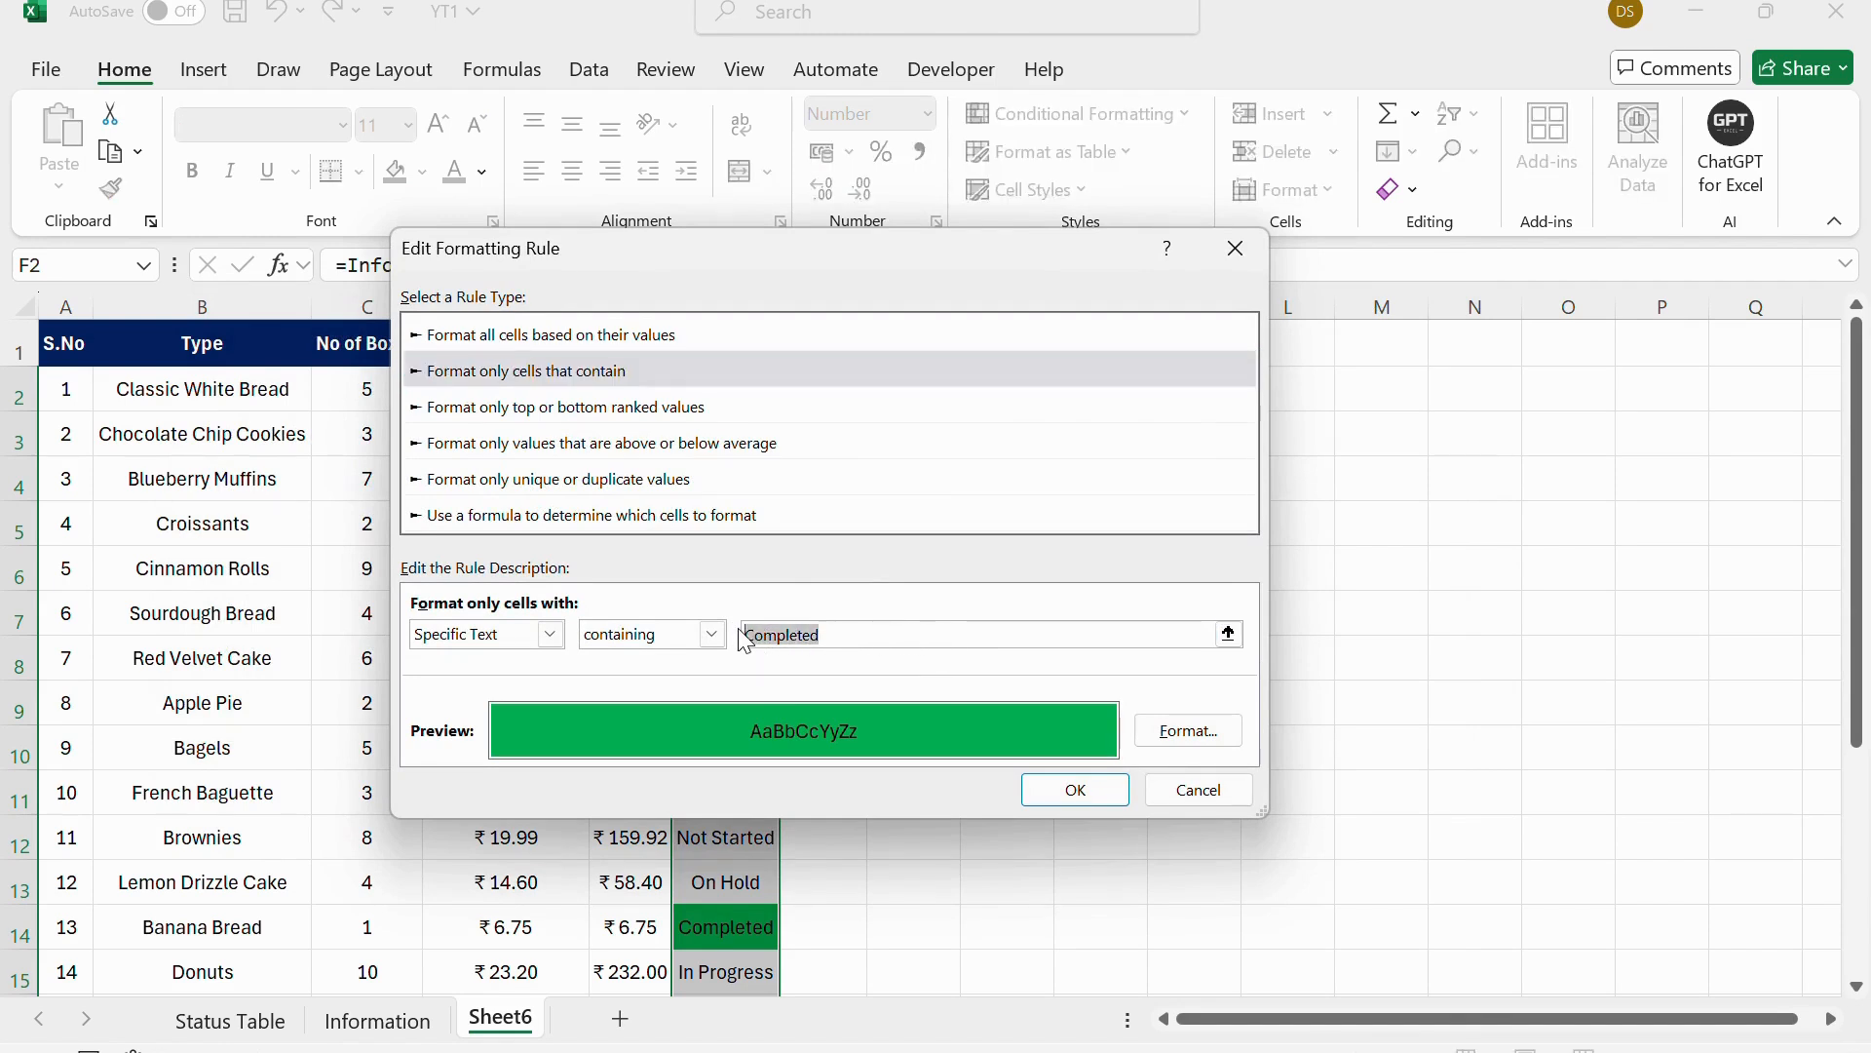
key(BackSpace)
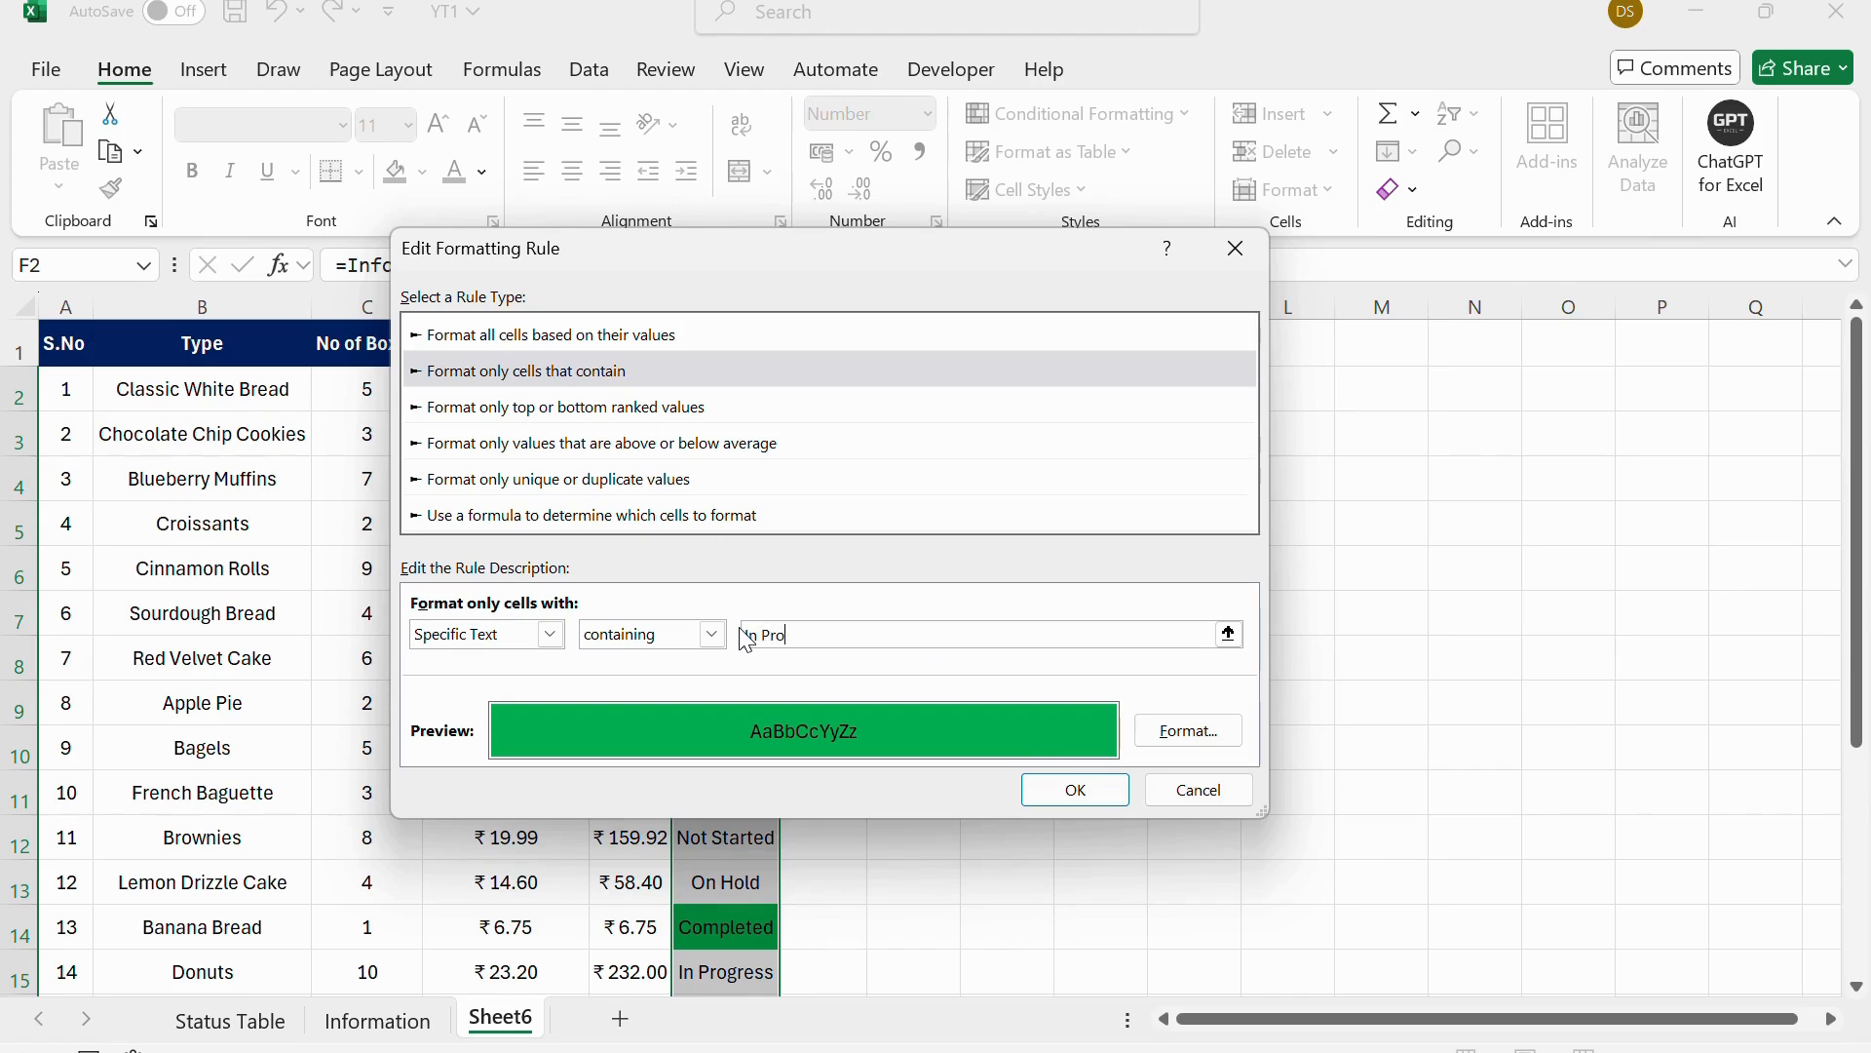
text(In Progress)
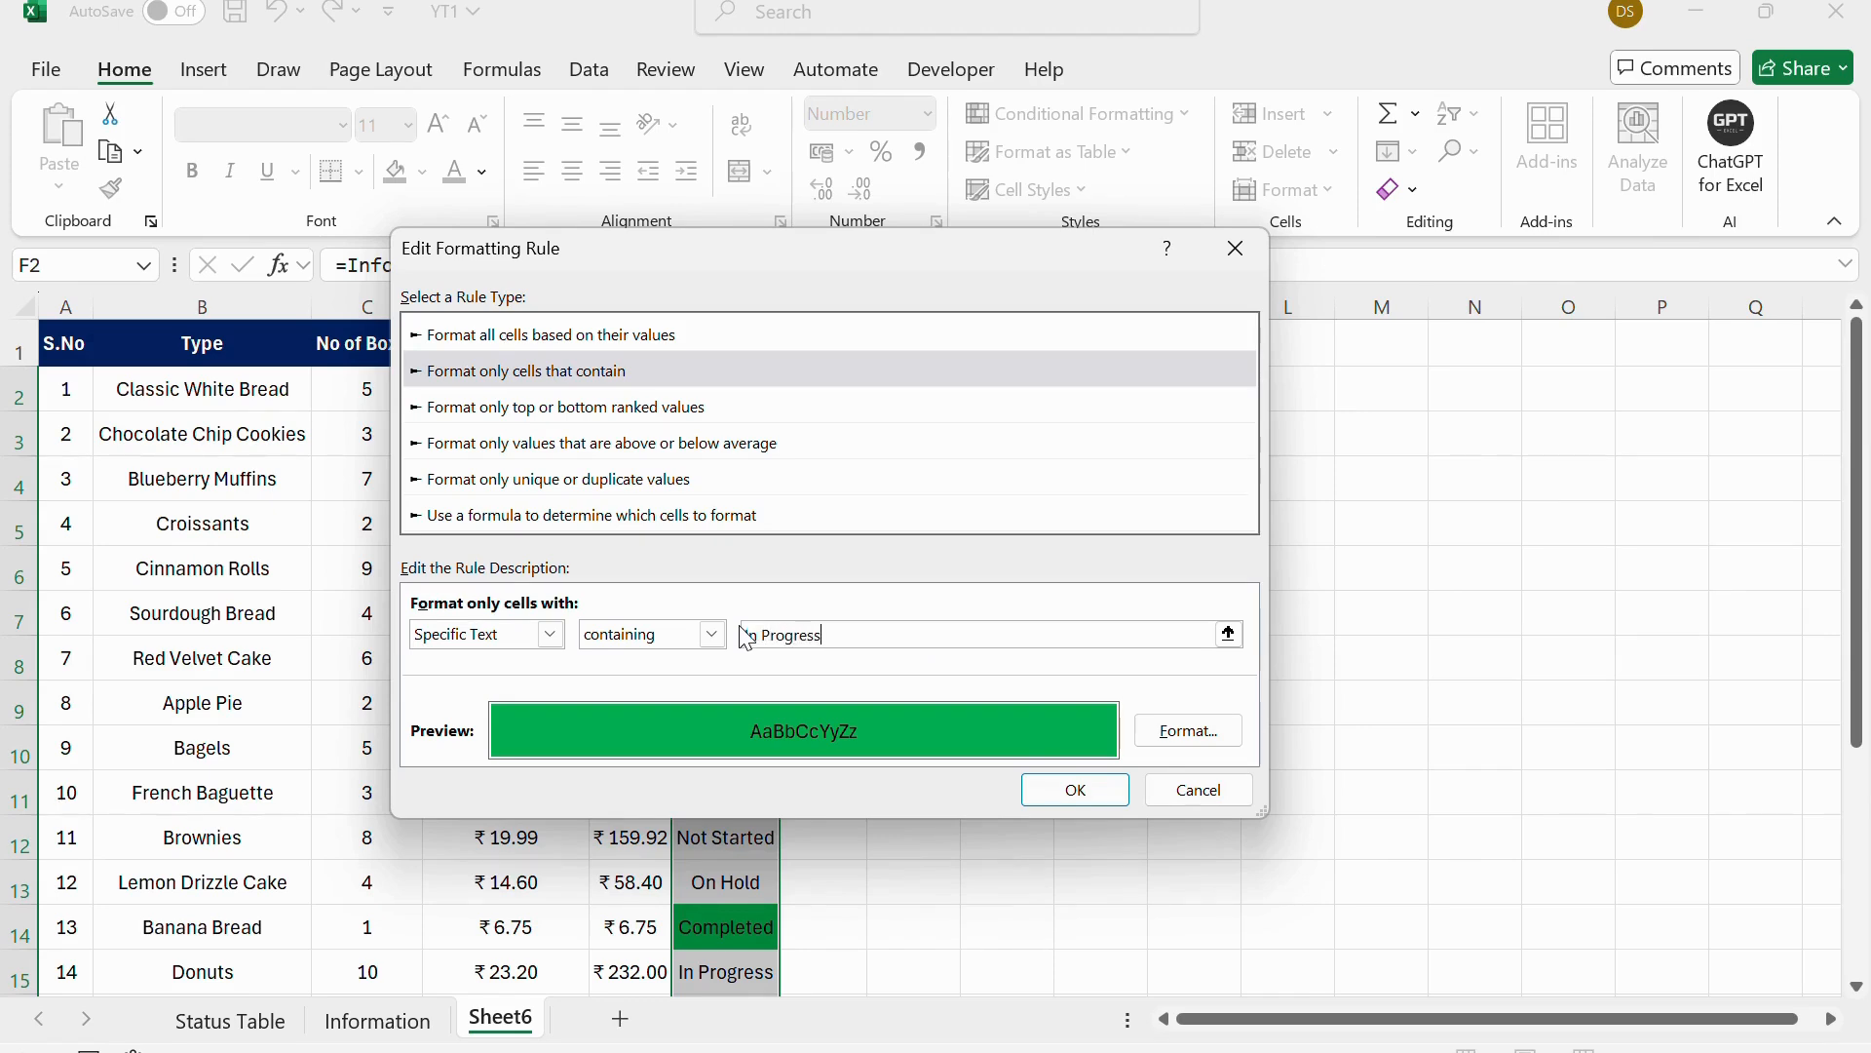
click(1189, 730)
click(558, 417)
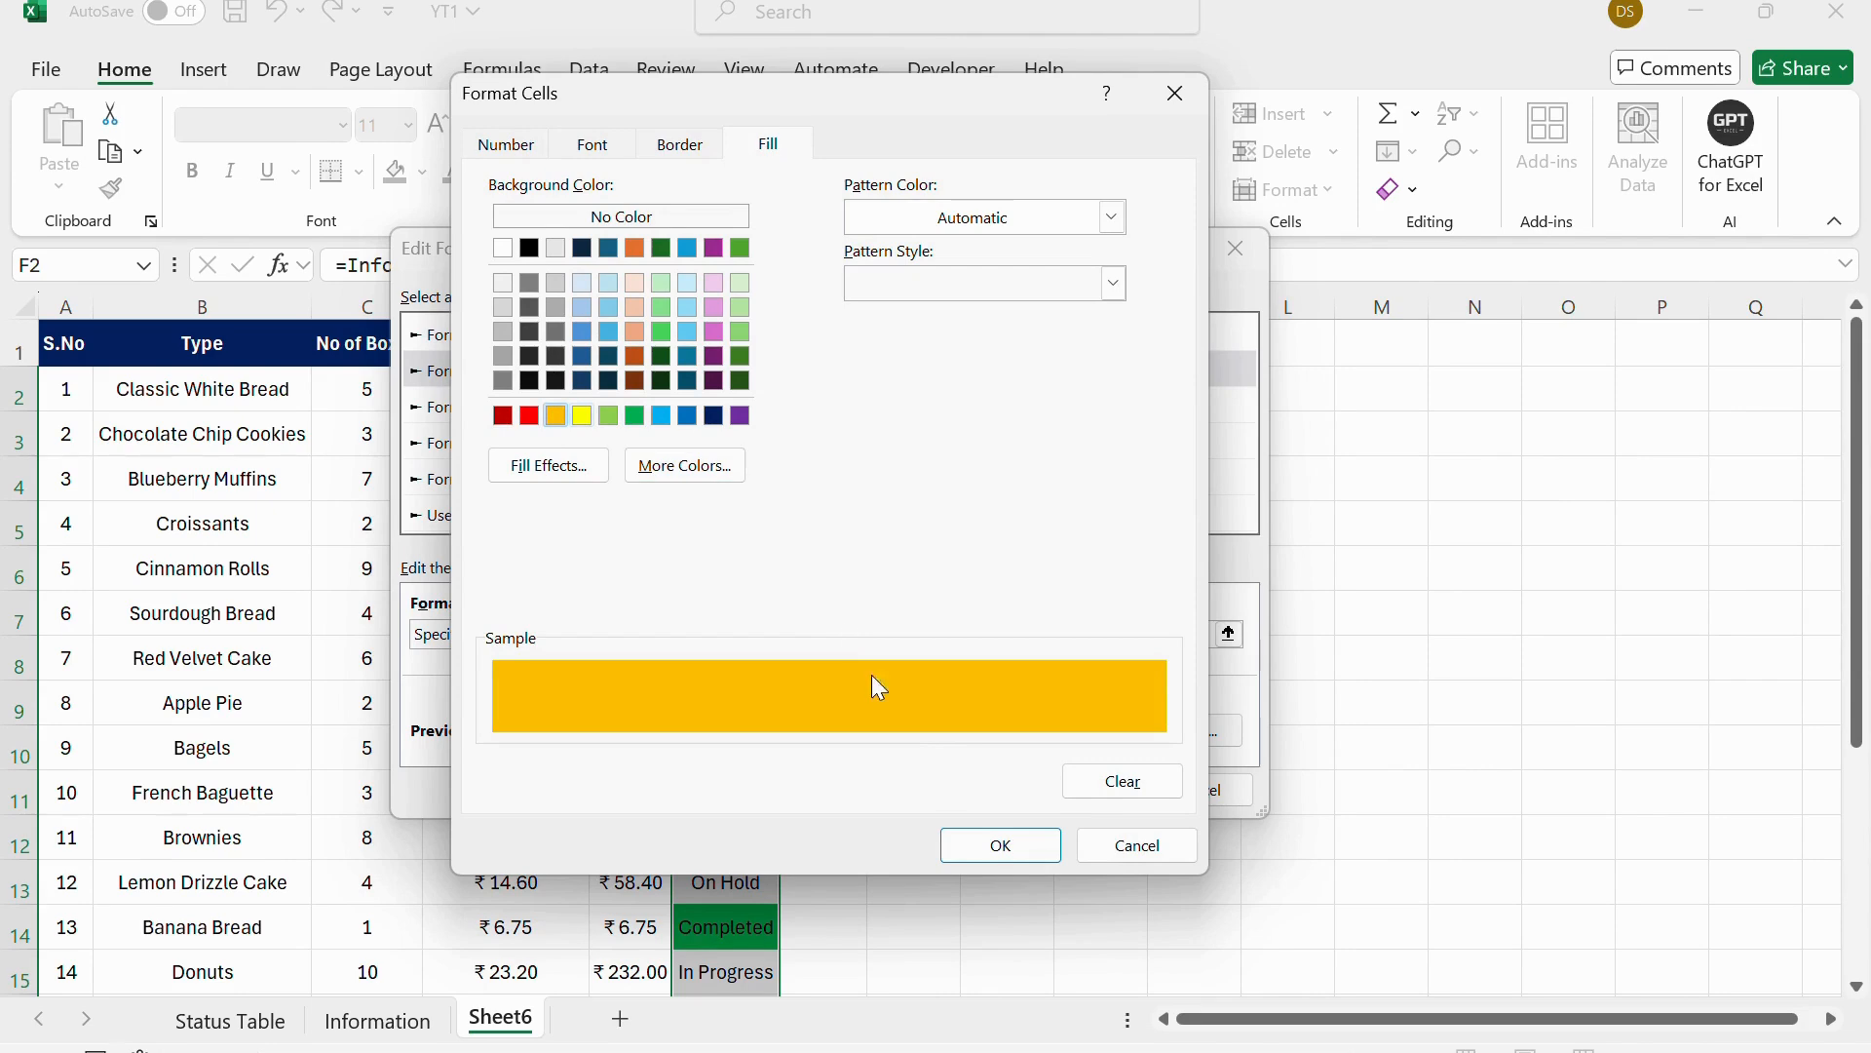
click(999, 846)
click(1072, 790)
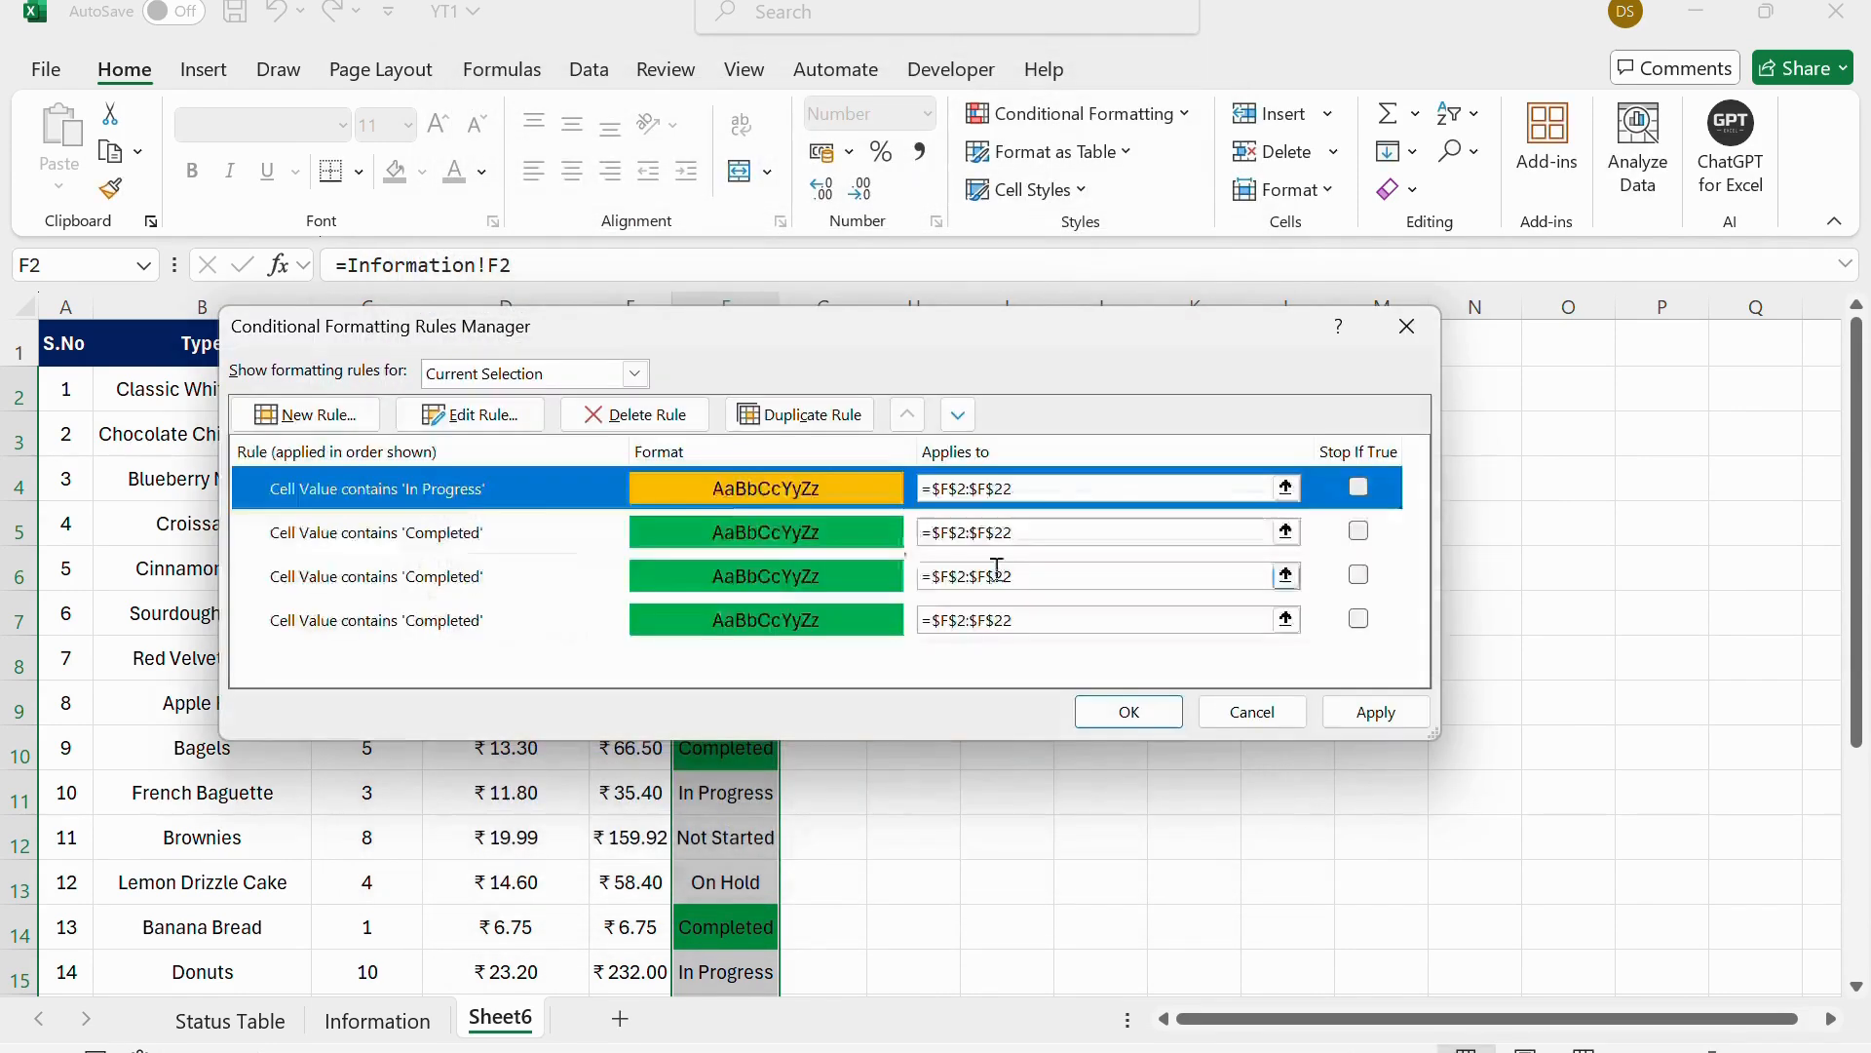
Change the second rule in the list to match the text "Not Started" with a red background fill.
click(449, 548)
double_click(449, 548)
drag(856, 635, 743, 634)
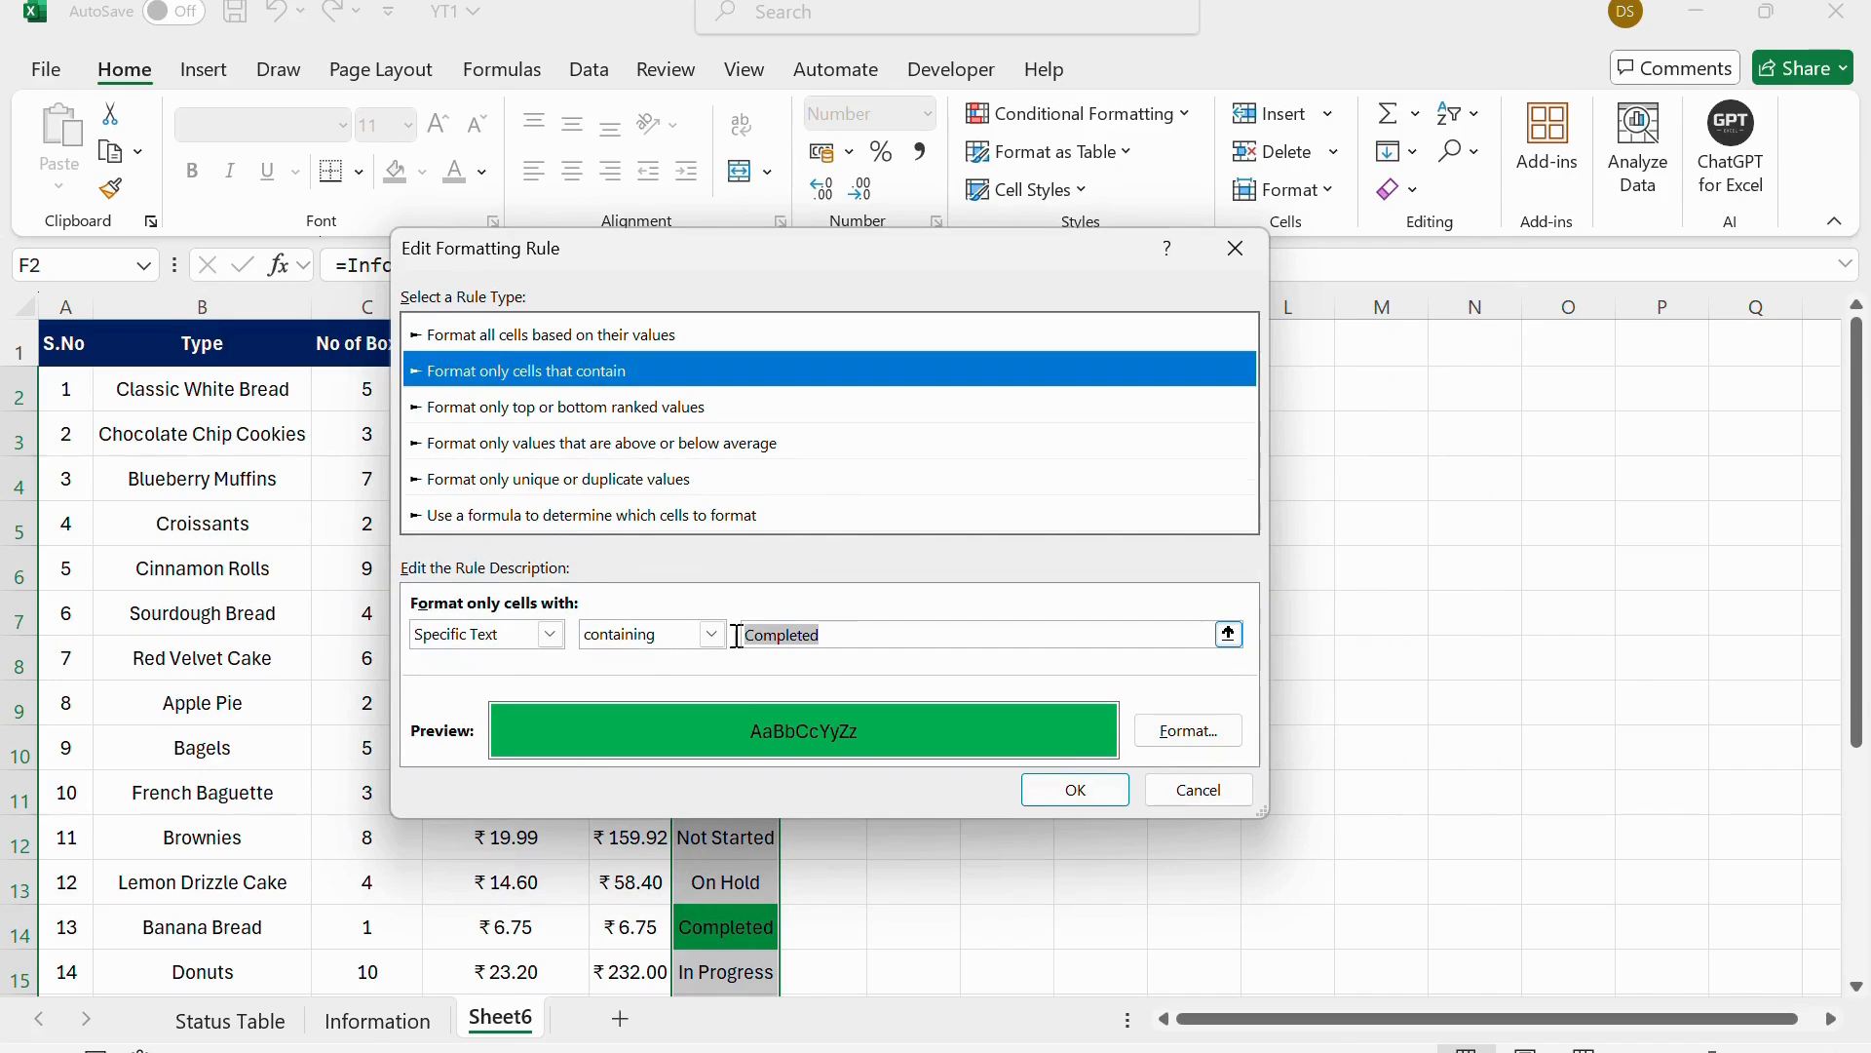
text(Not Sta)
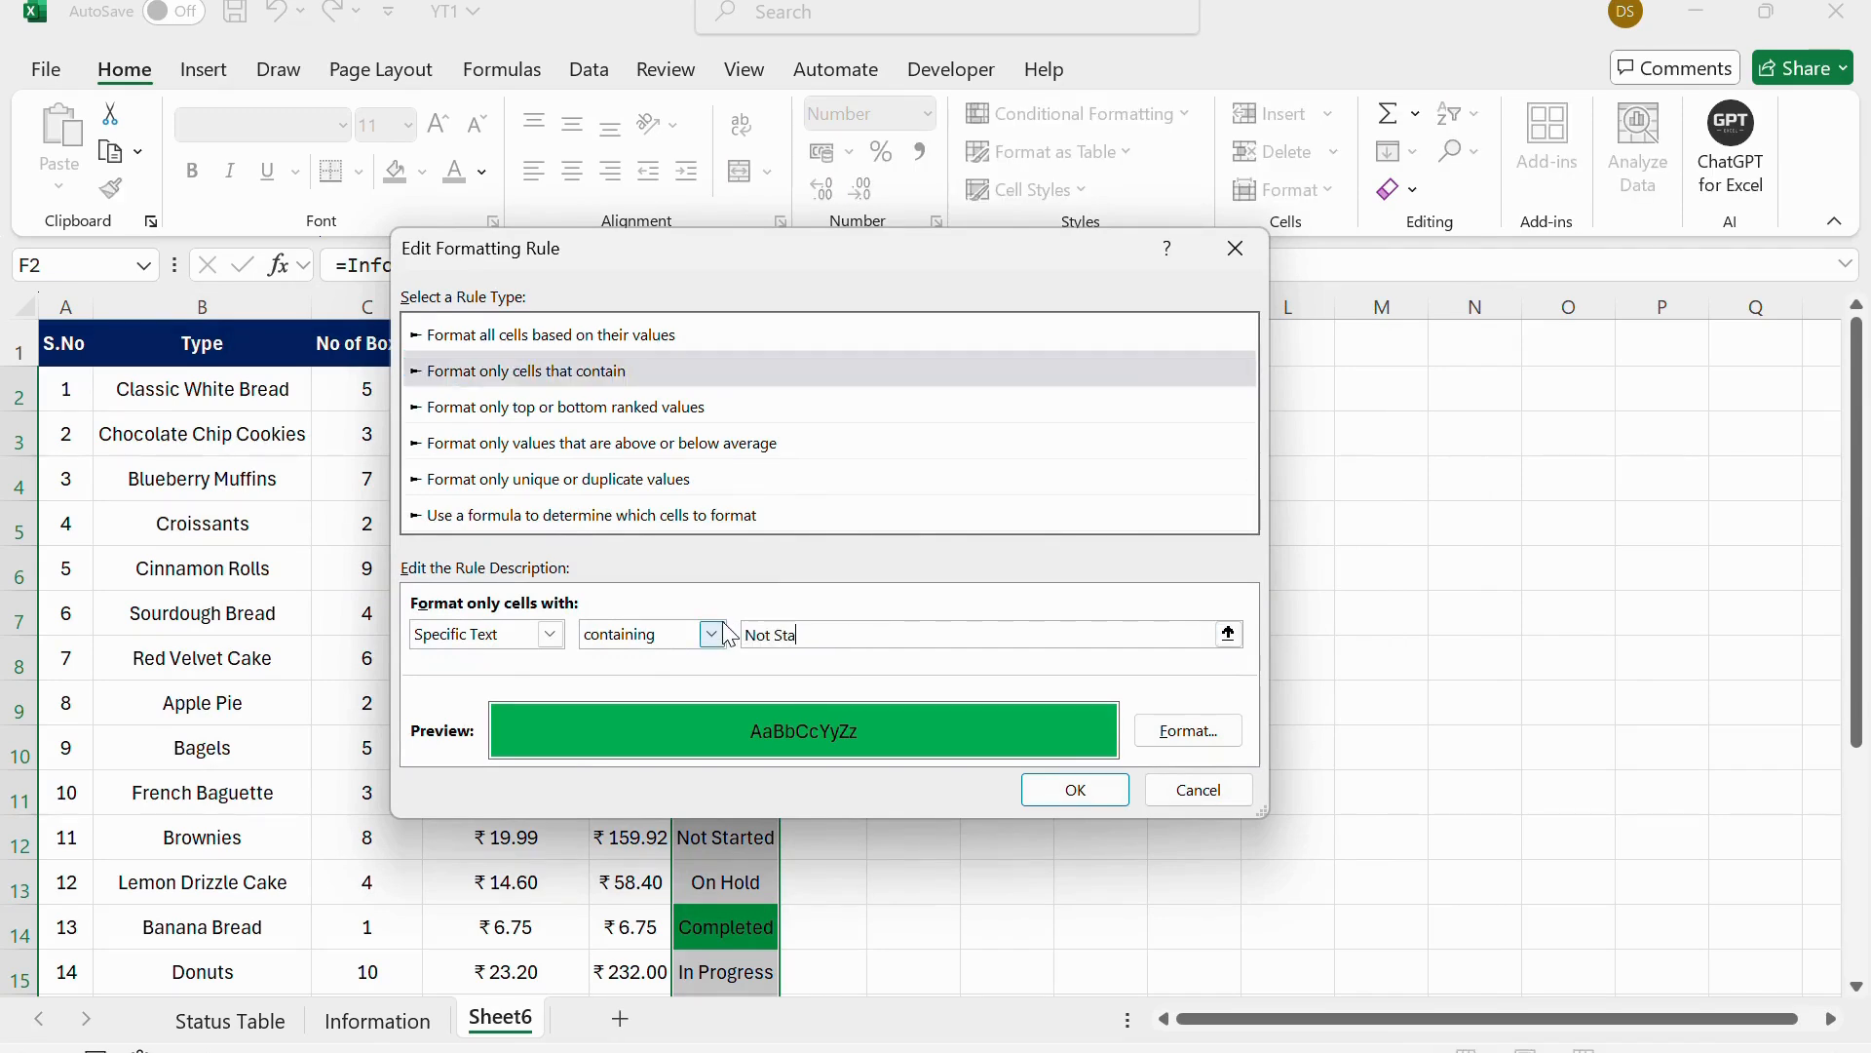
text(rted)
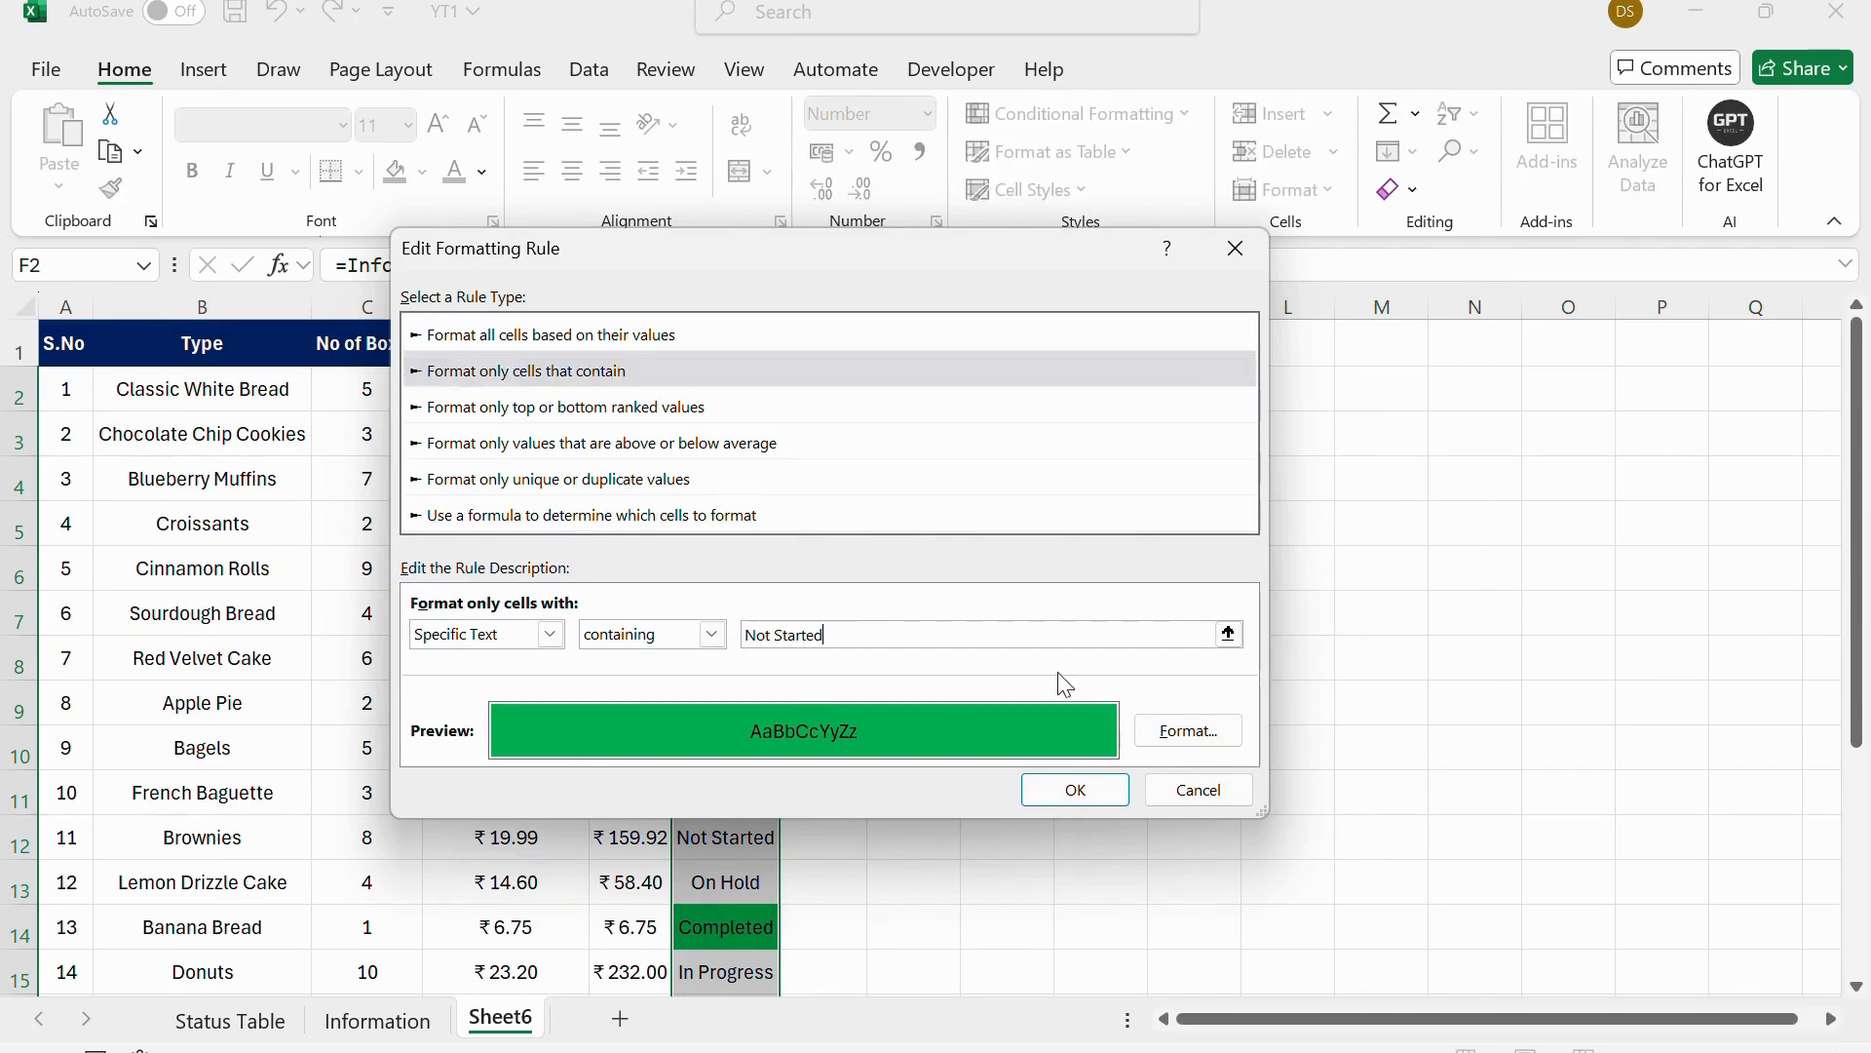
click(1188, 730)
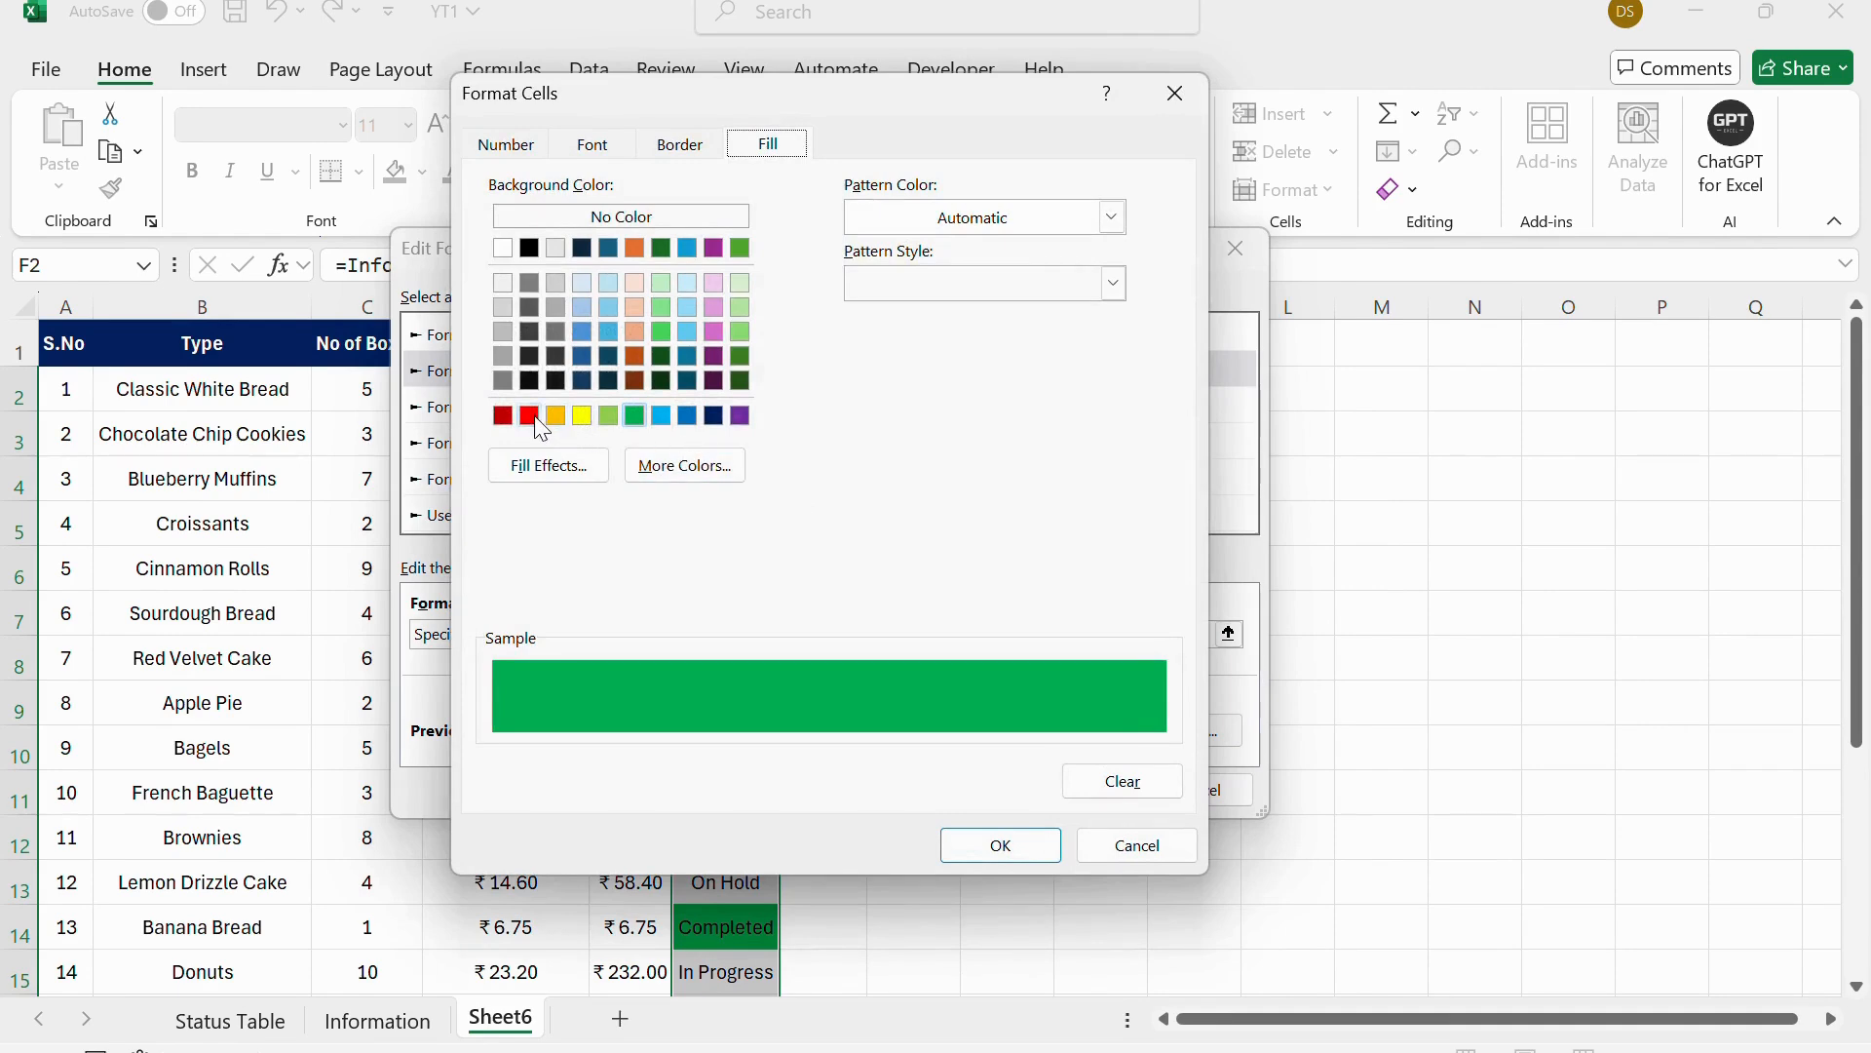
click(535, 419)
click(985, 850)
click(1067, 789)
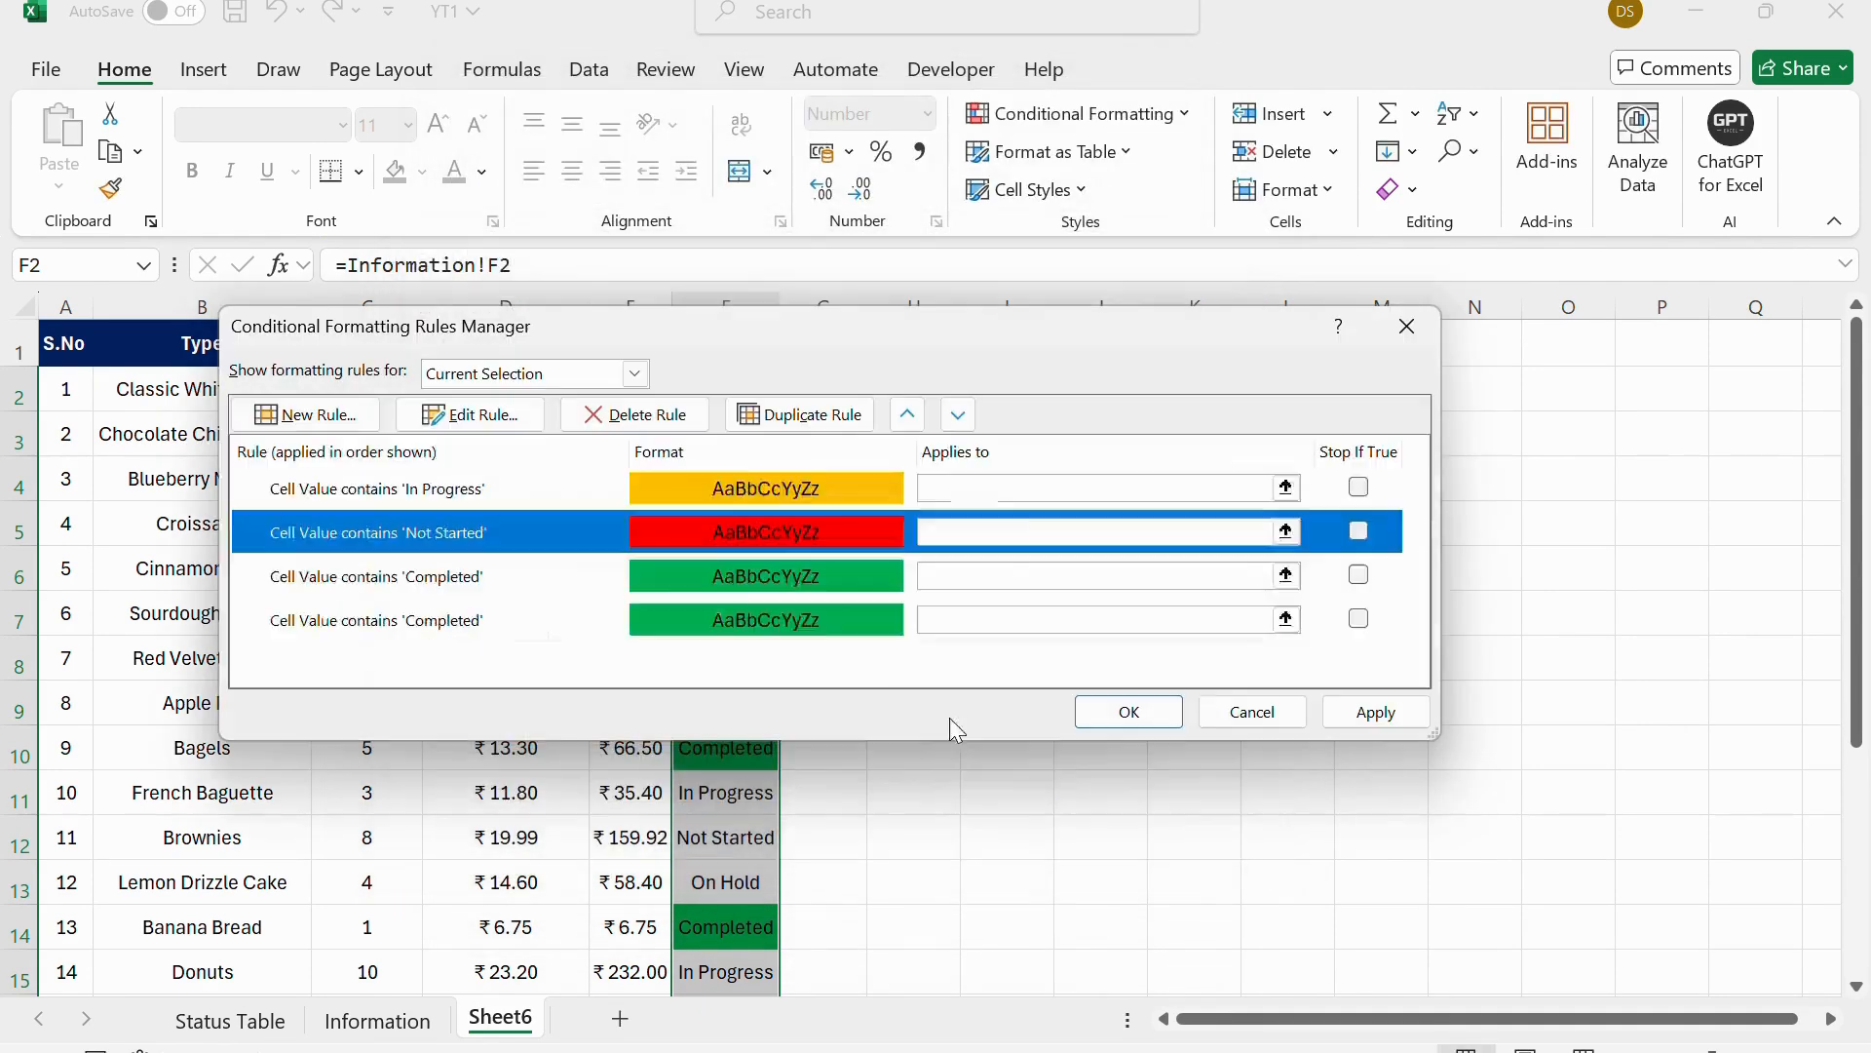
Change the third rule in the list to match "On Hold" with a light gray fill and apply all the rules.
double_click(483, 578)
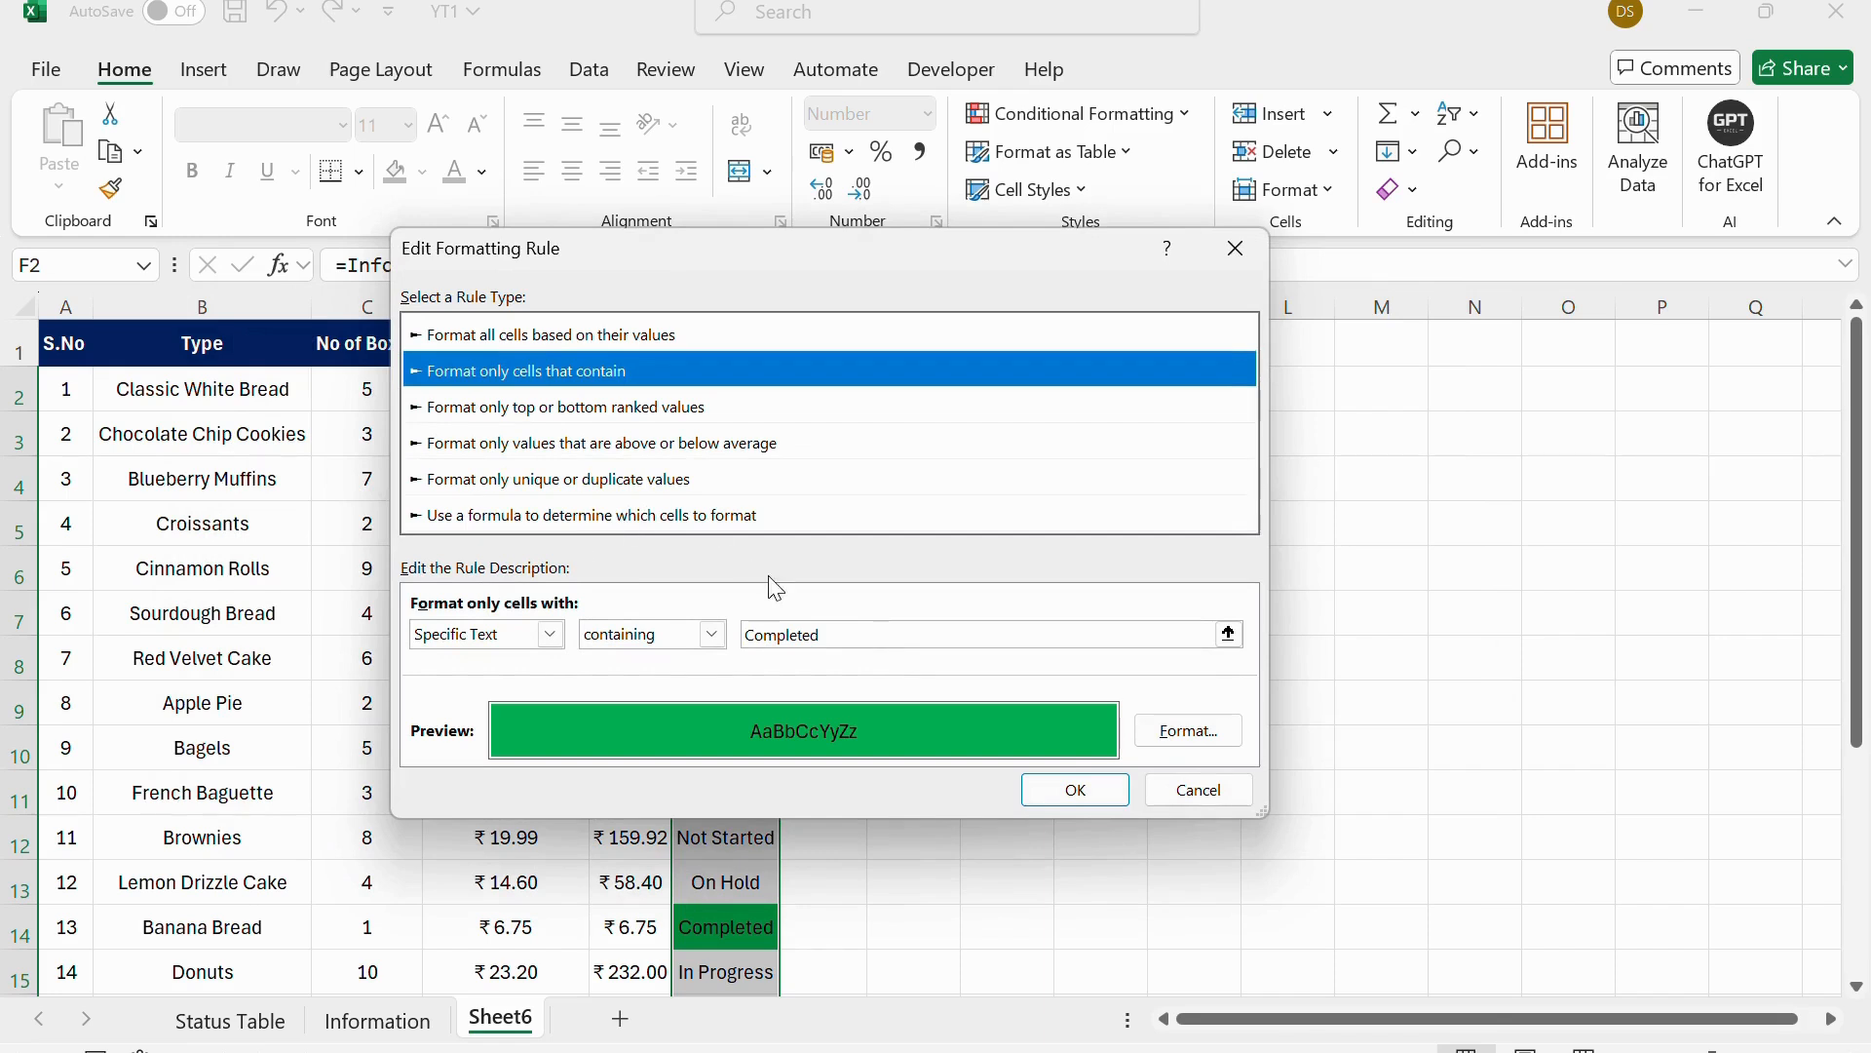
drag(850, 635, 738, 633)
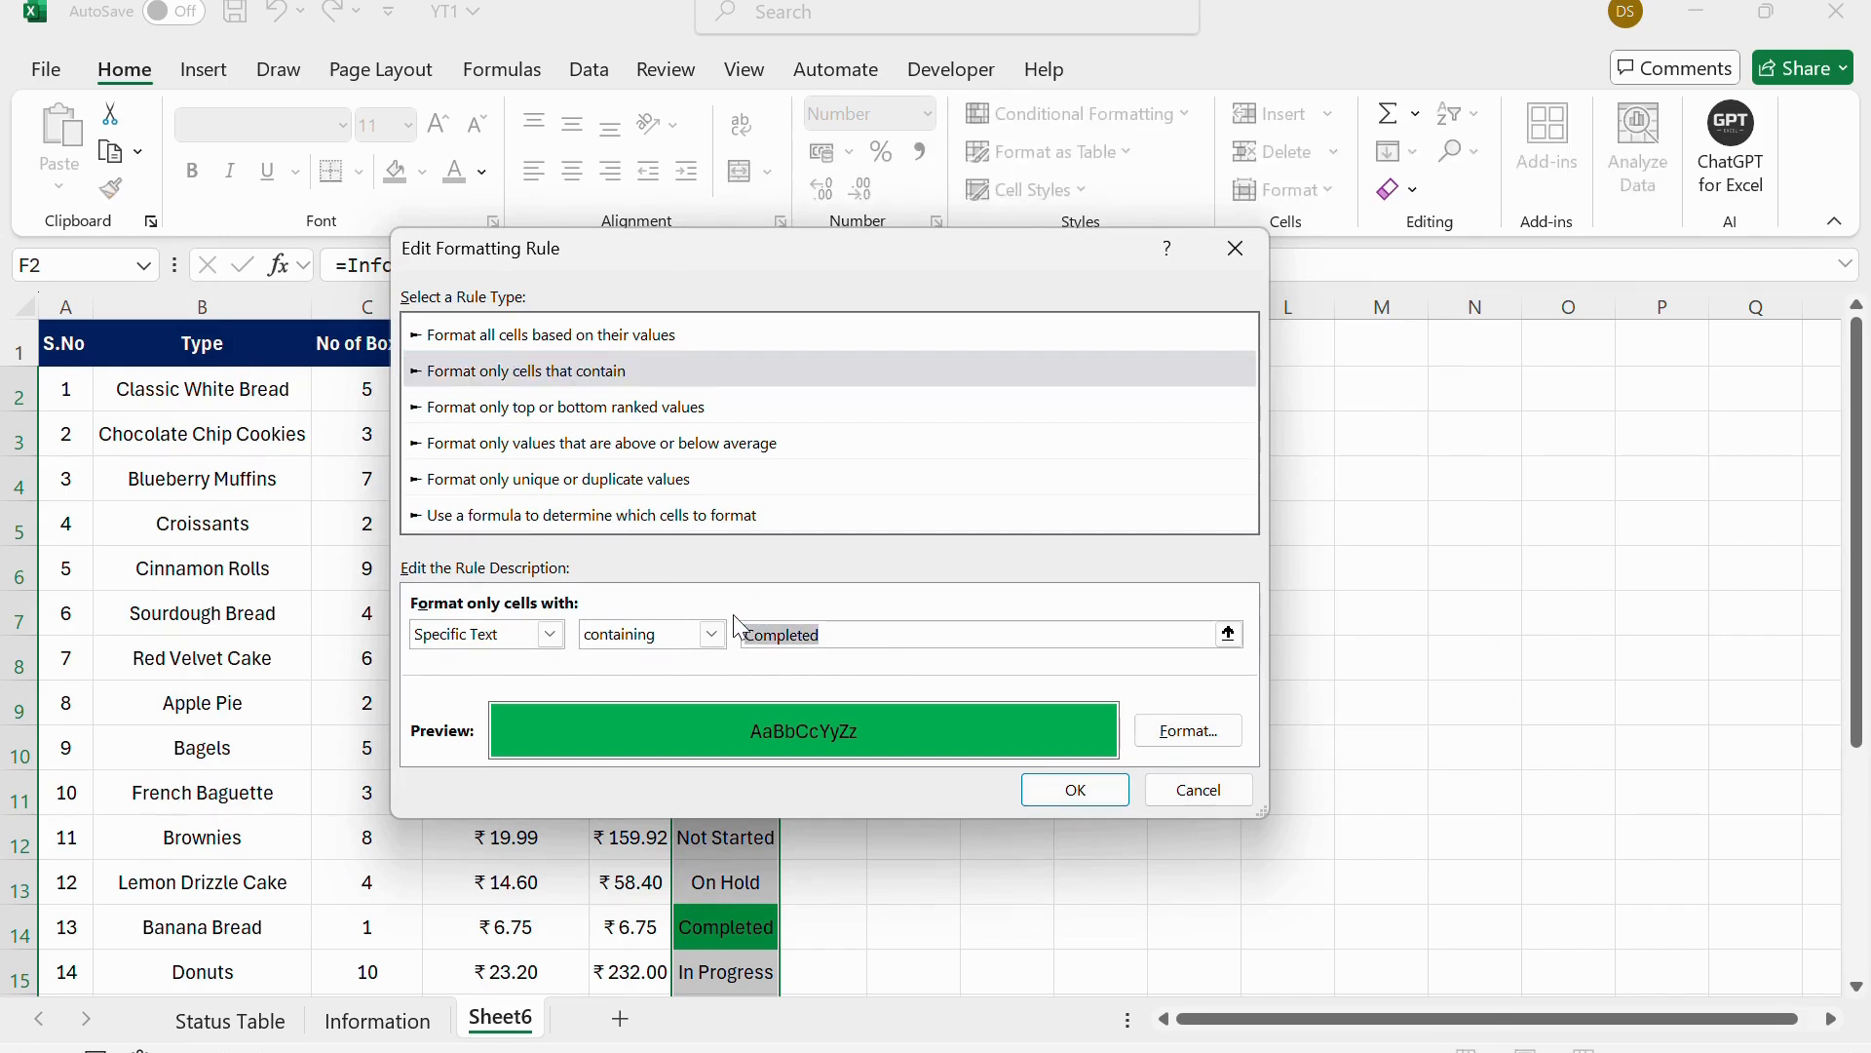
text(On Hold)
click(1145, 735)
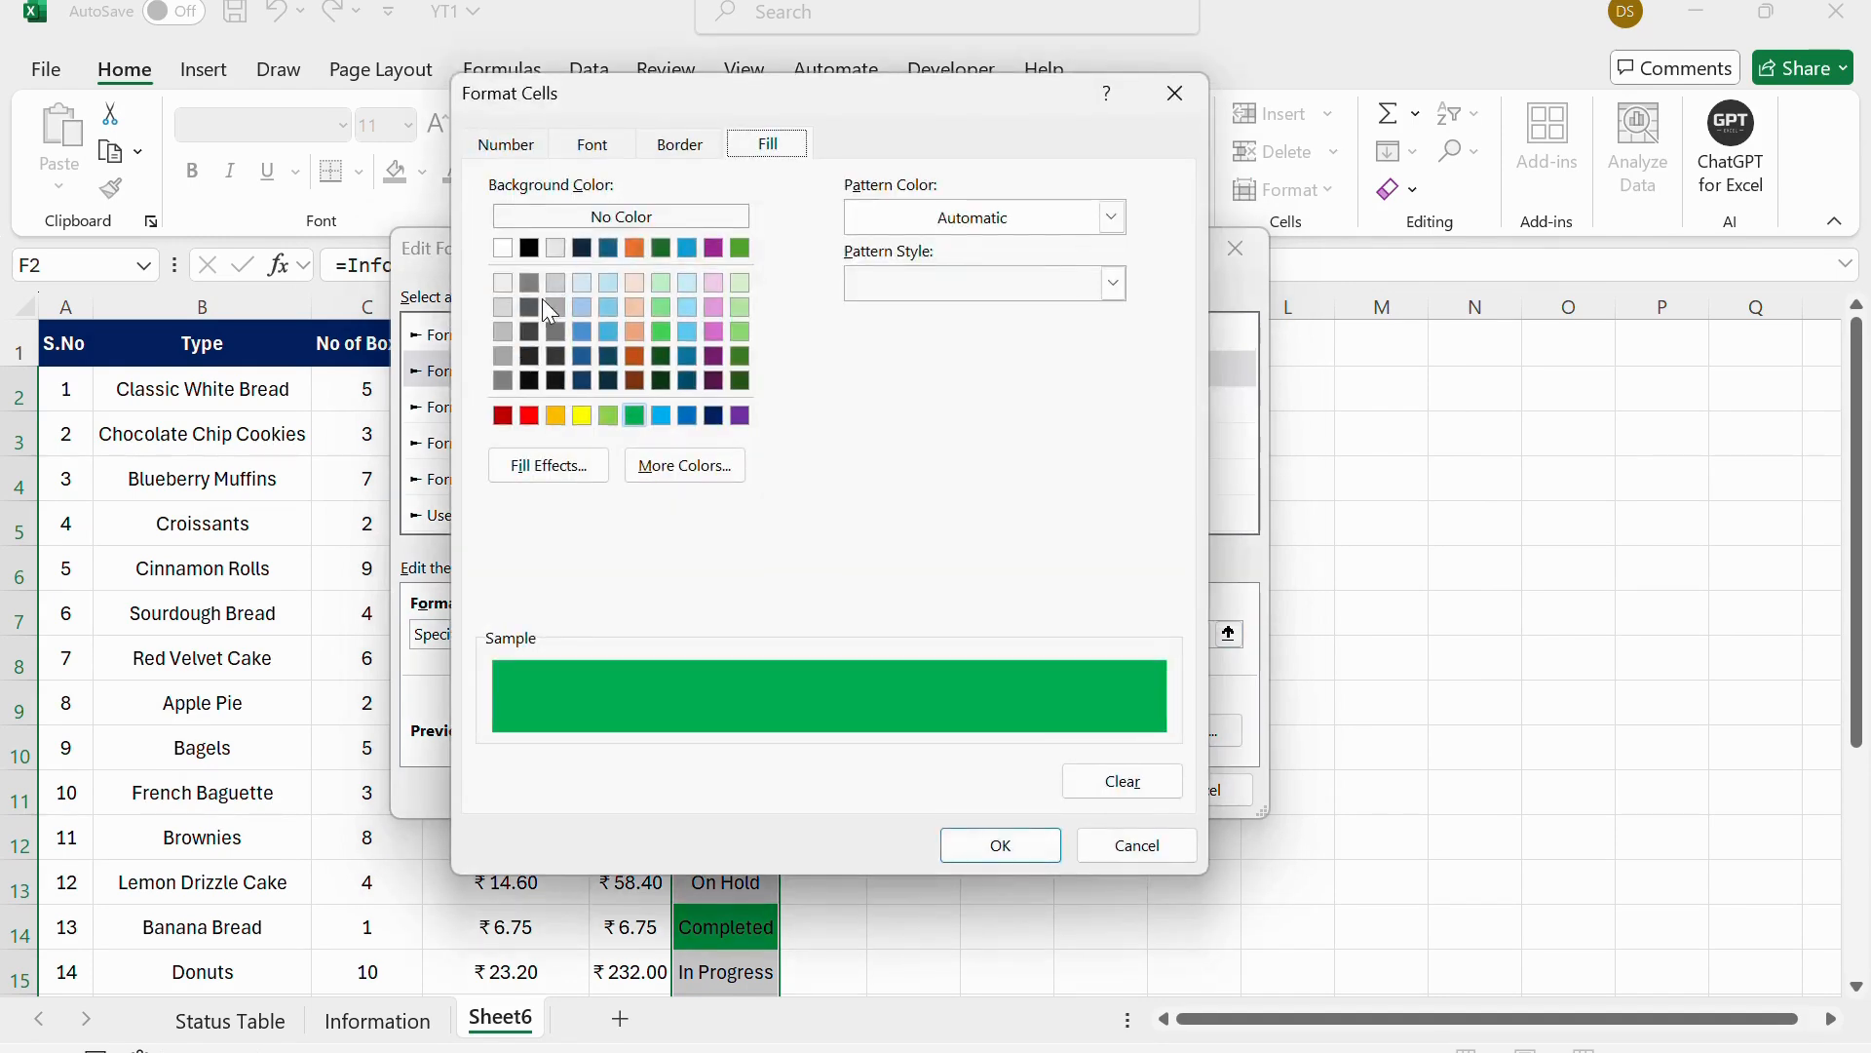
click(502, 308)
click(960, 846)
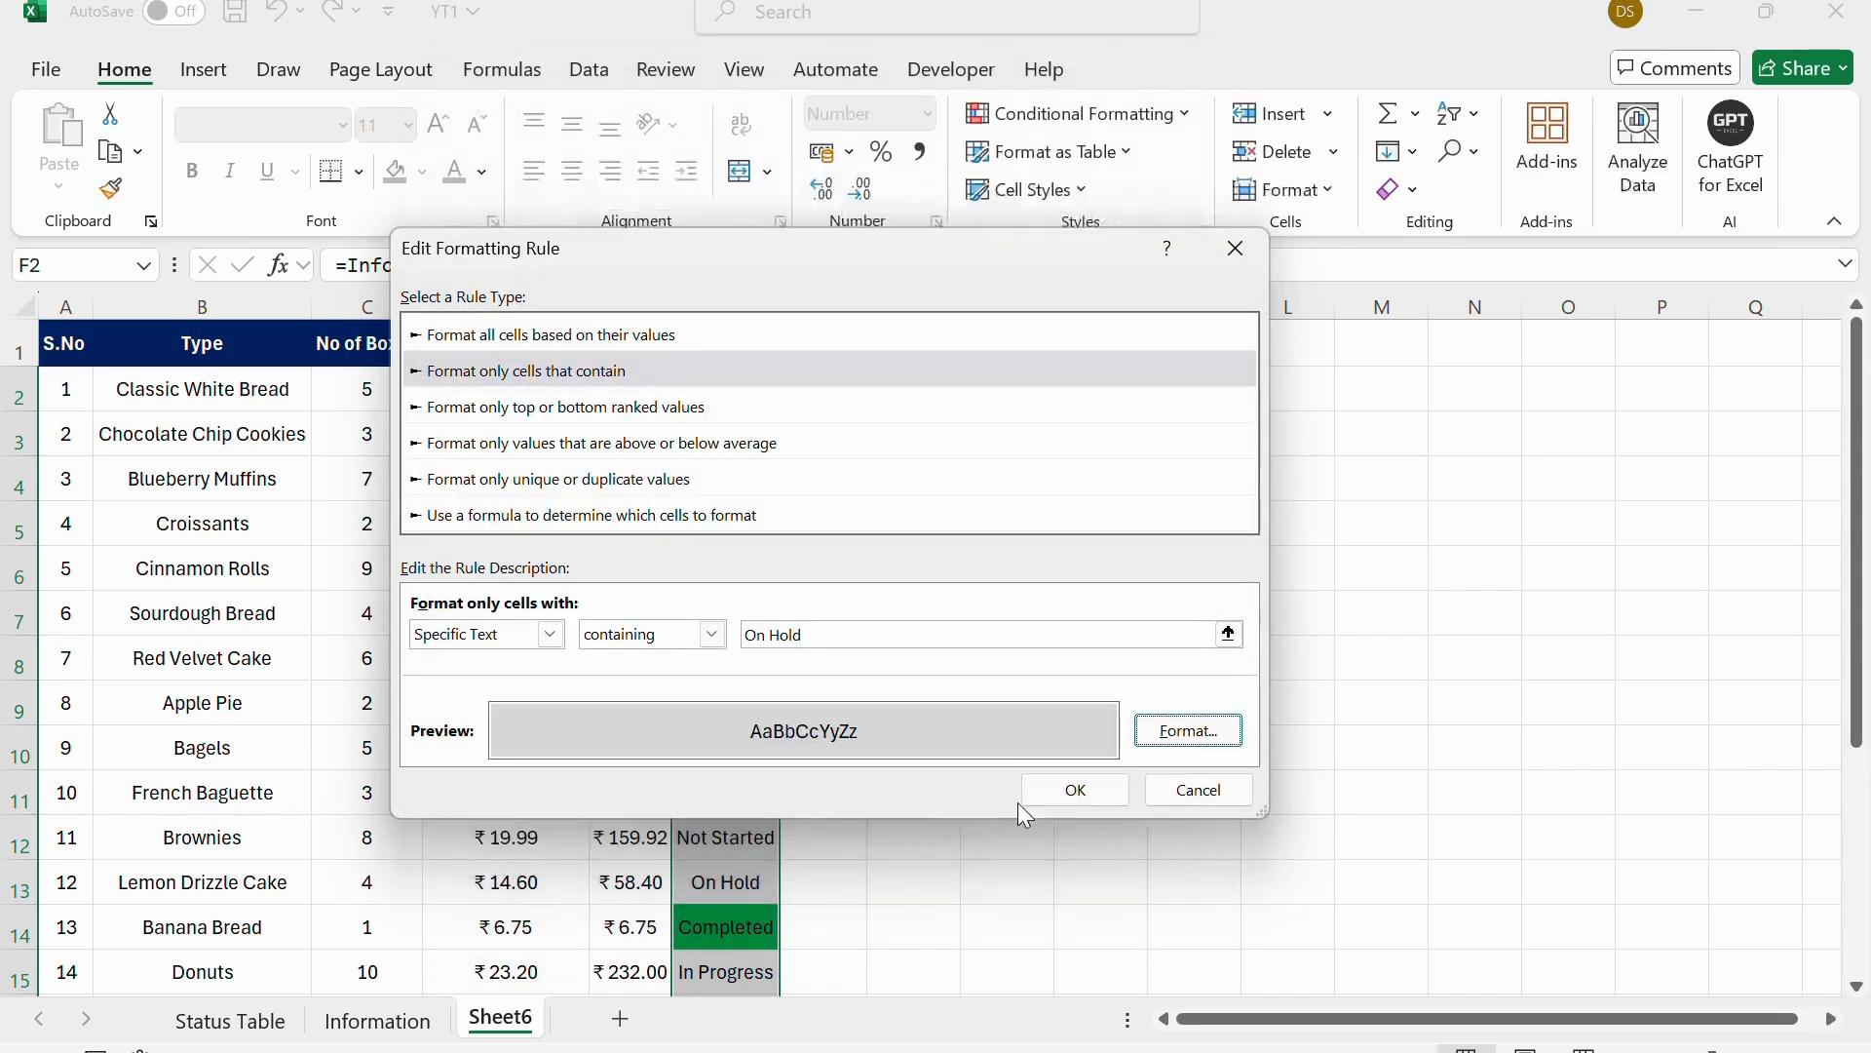
click(1043, 784)
click(1097, 715)
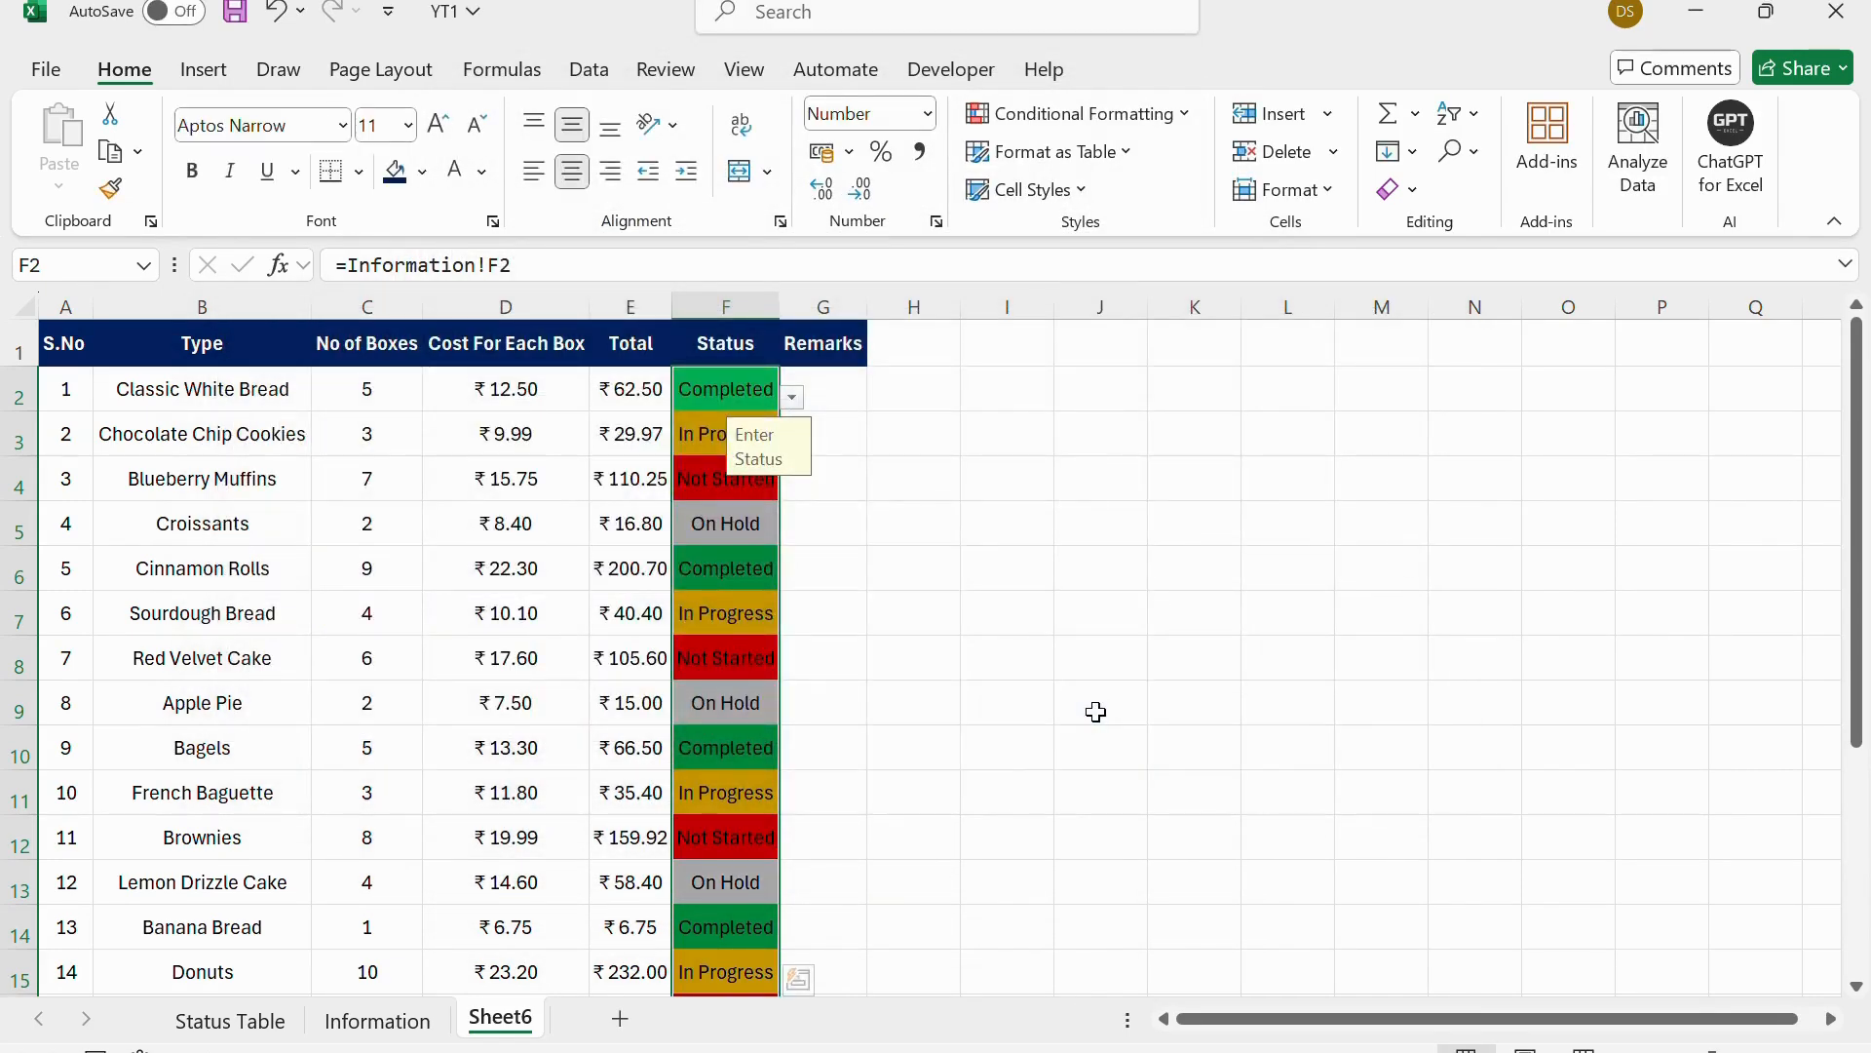
click(751, 662)
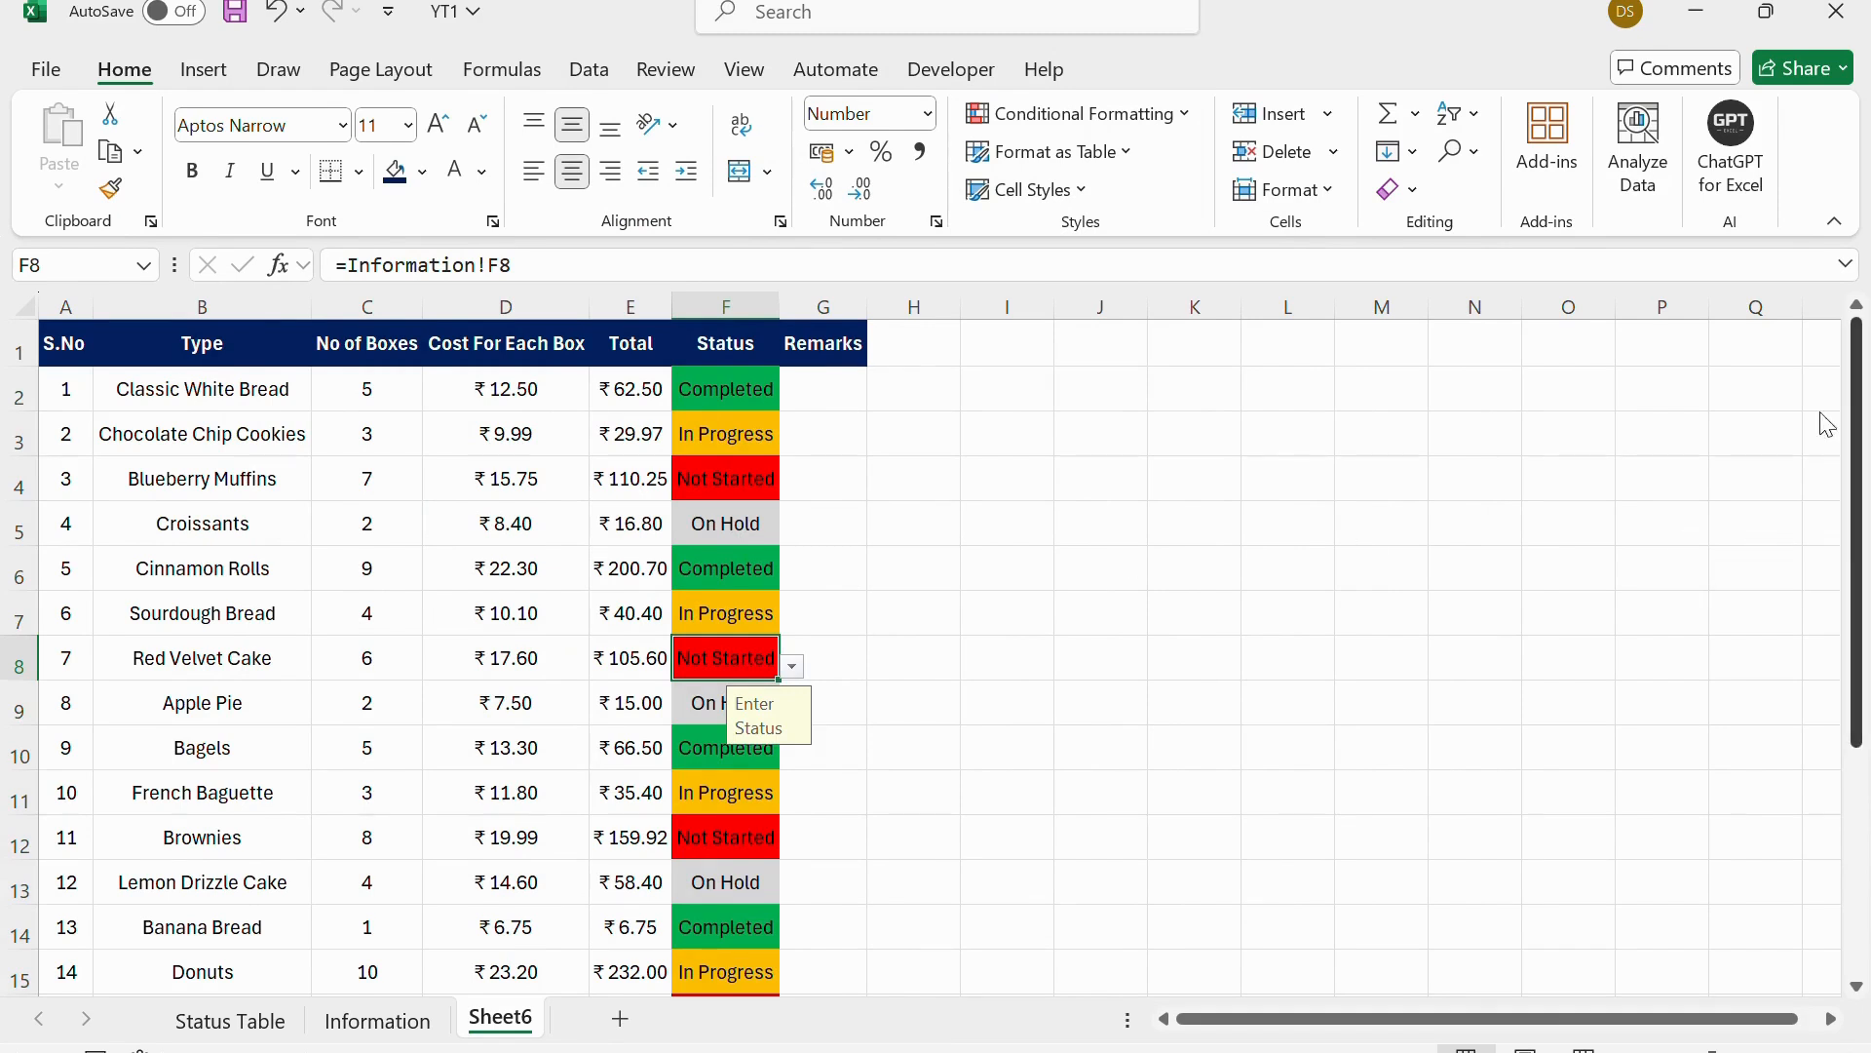
double_click(835, 385)
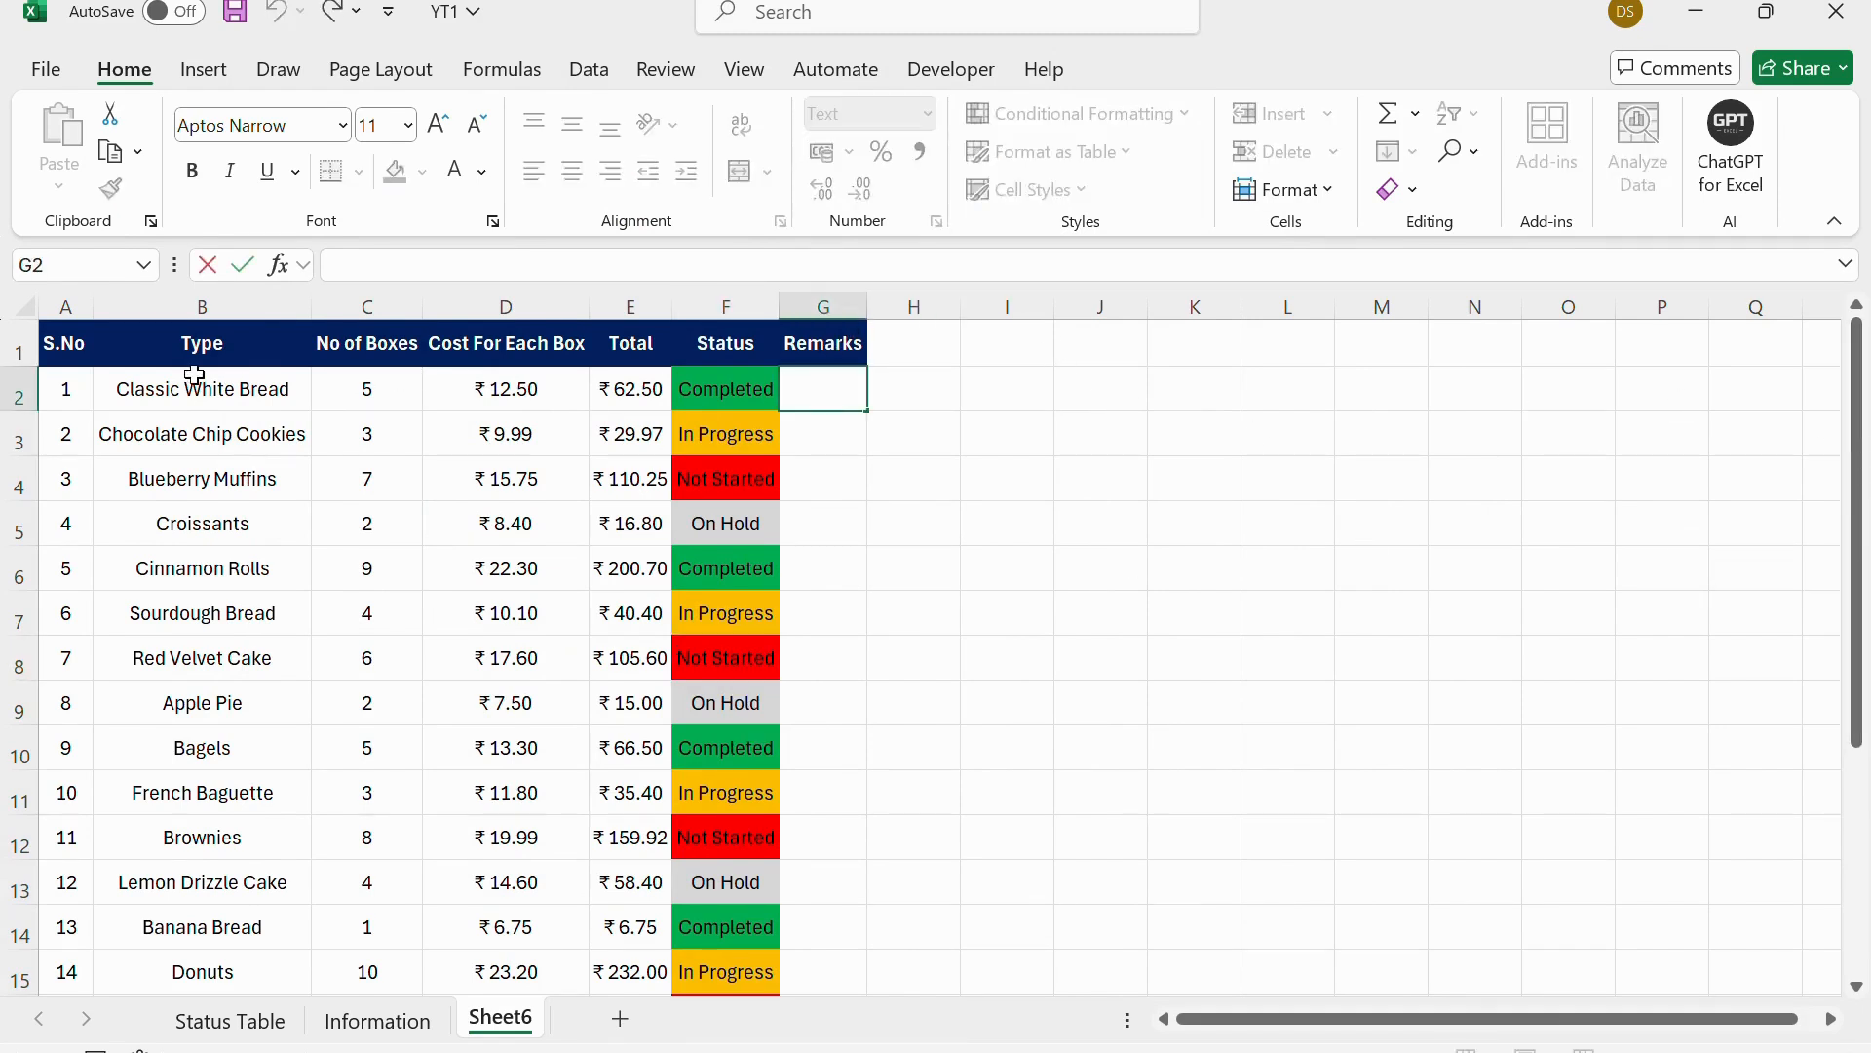
click(127, 434)
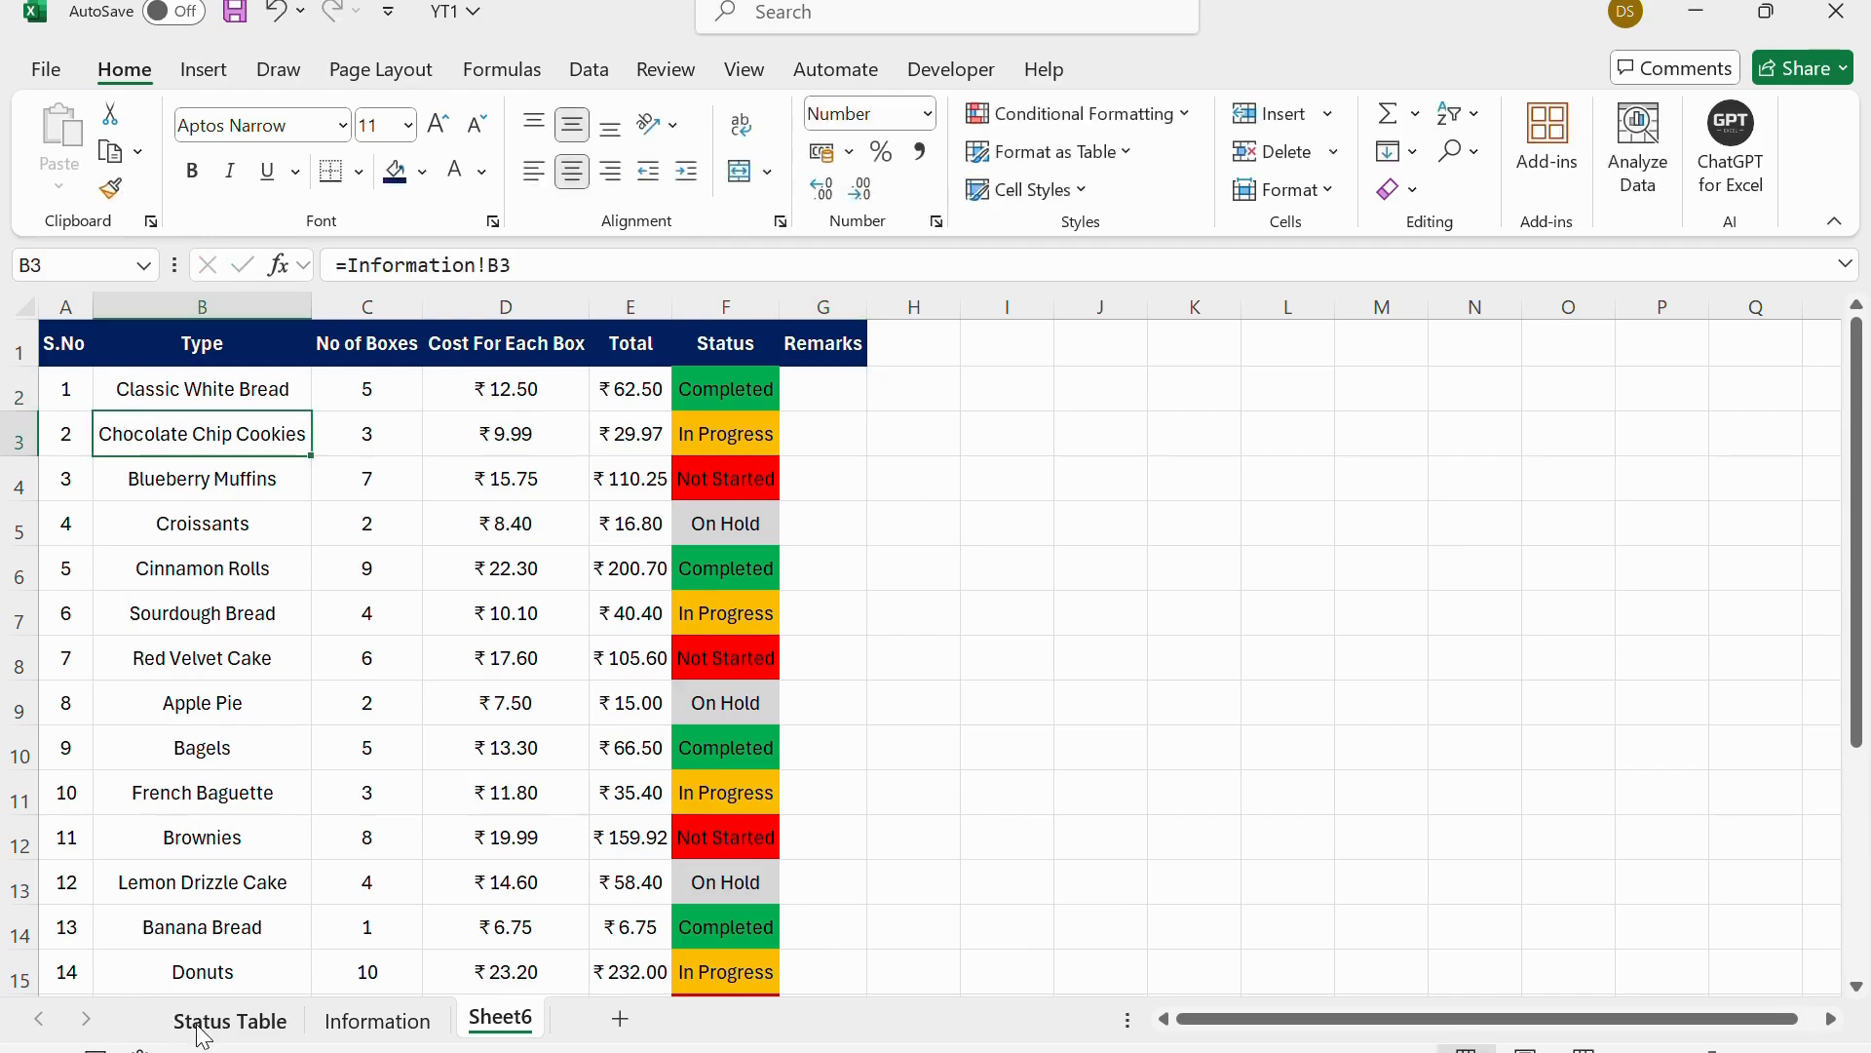
Examine the formatted table on the Status Table sheet from header to last row, along with its table design options.
click(204, 1021)
click(260, 389)
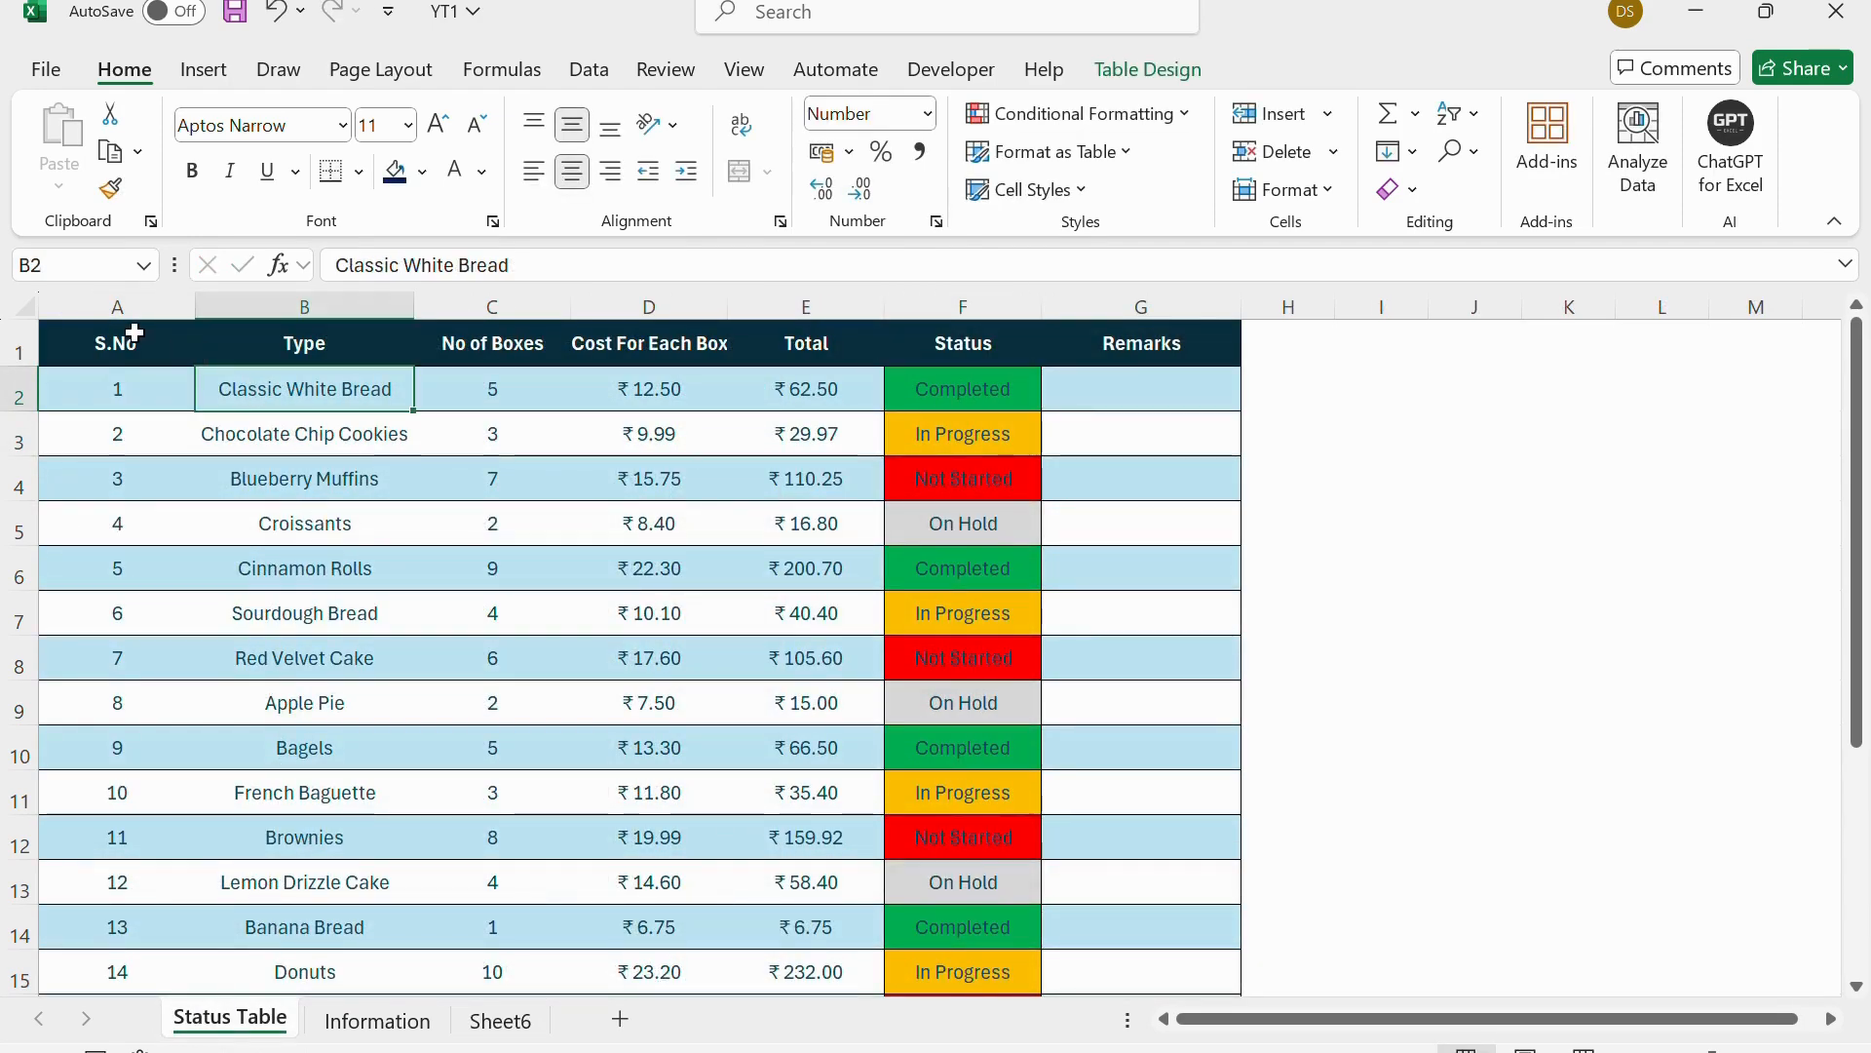
drag(127, 333, 1107, 869)
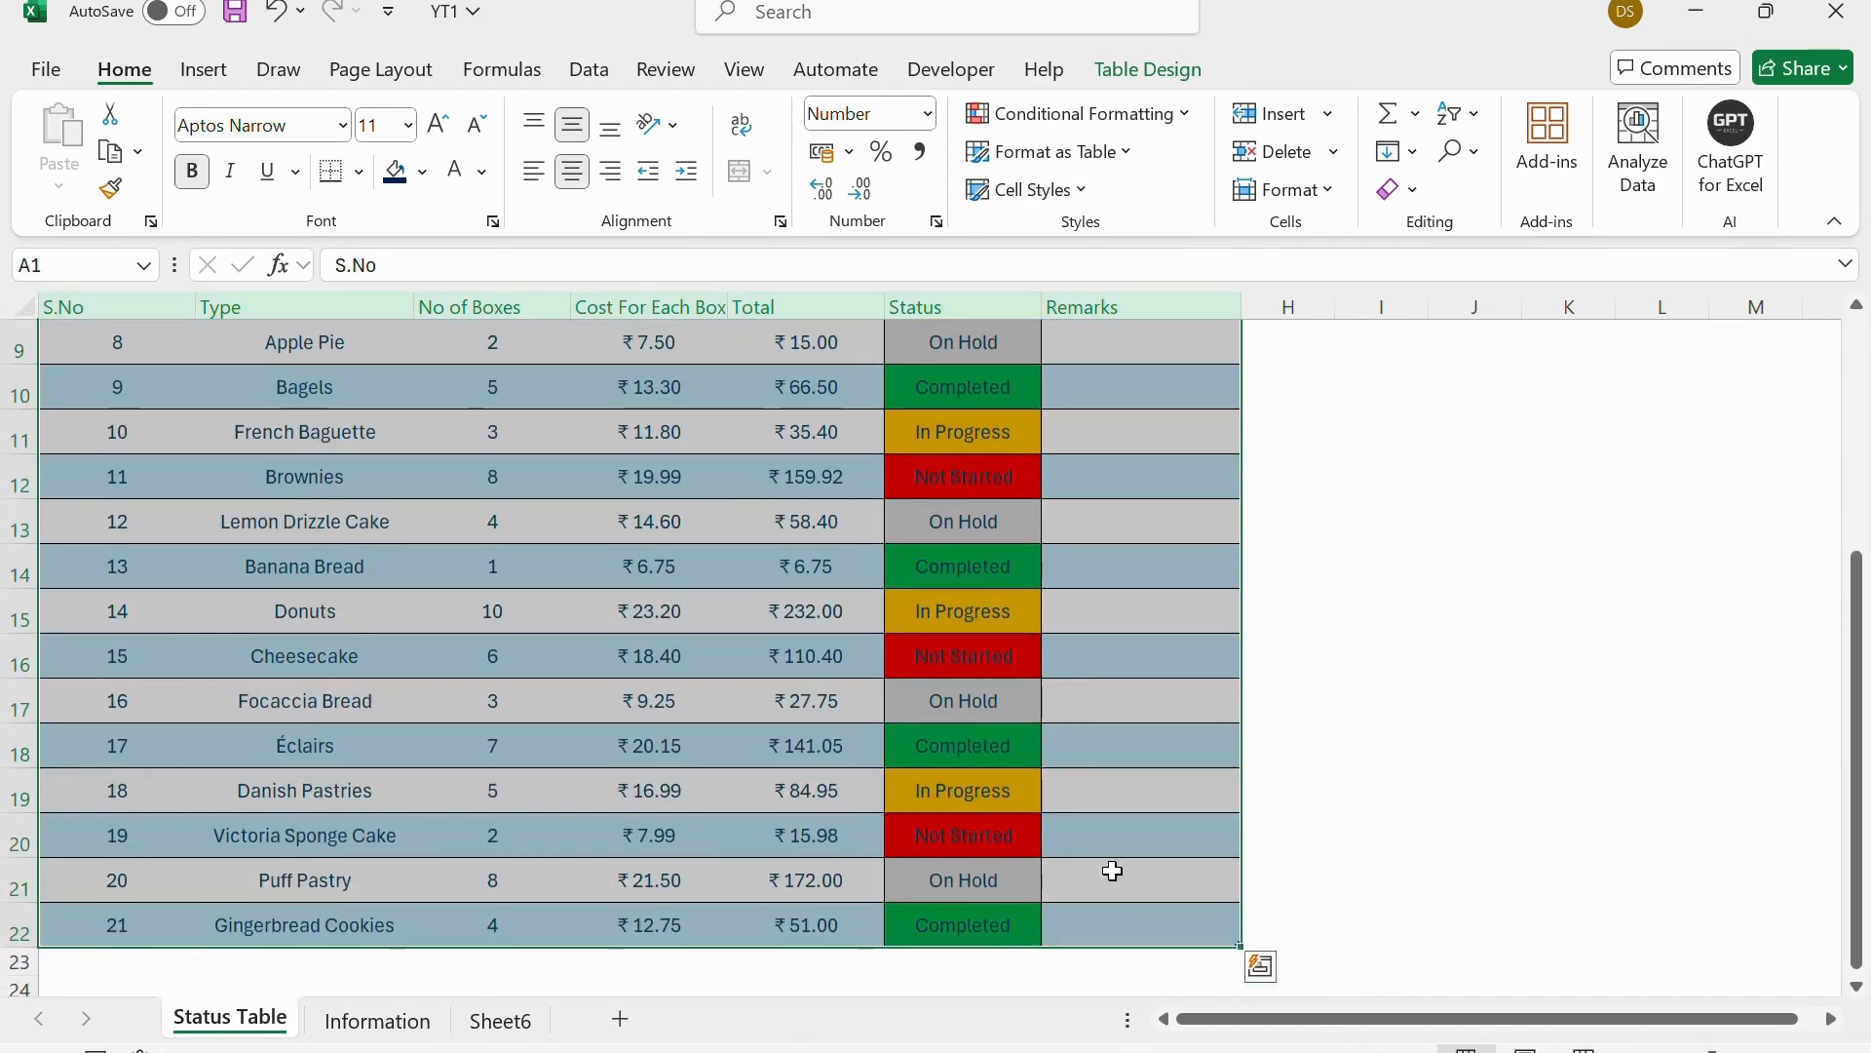
click(802, 662)
click(766, 560)
click(801, 624)
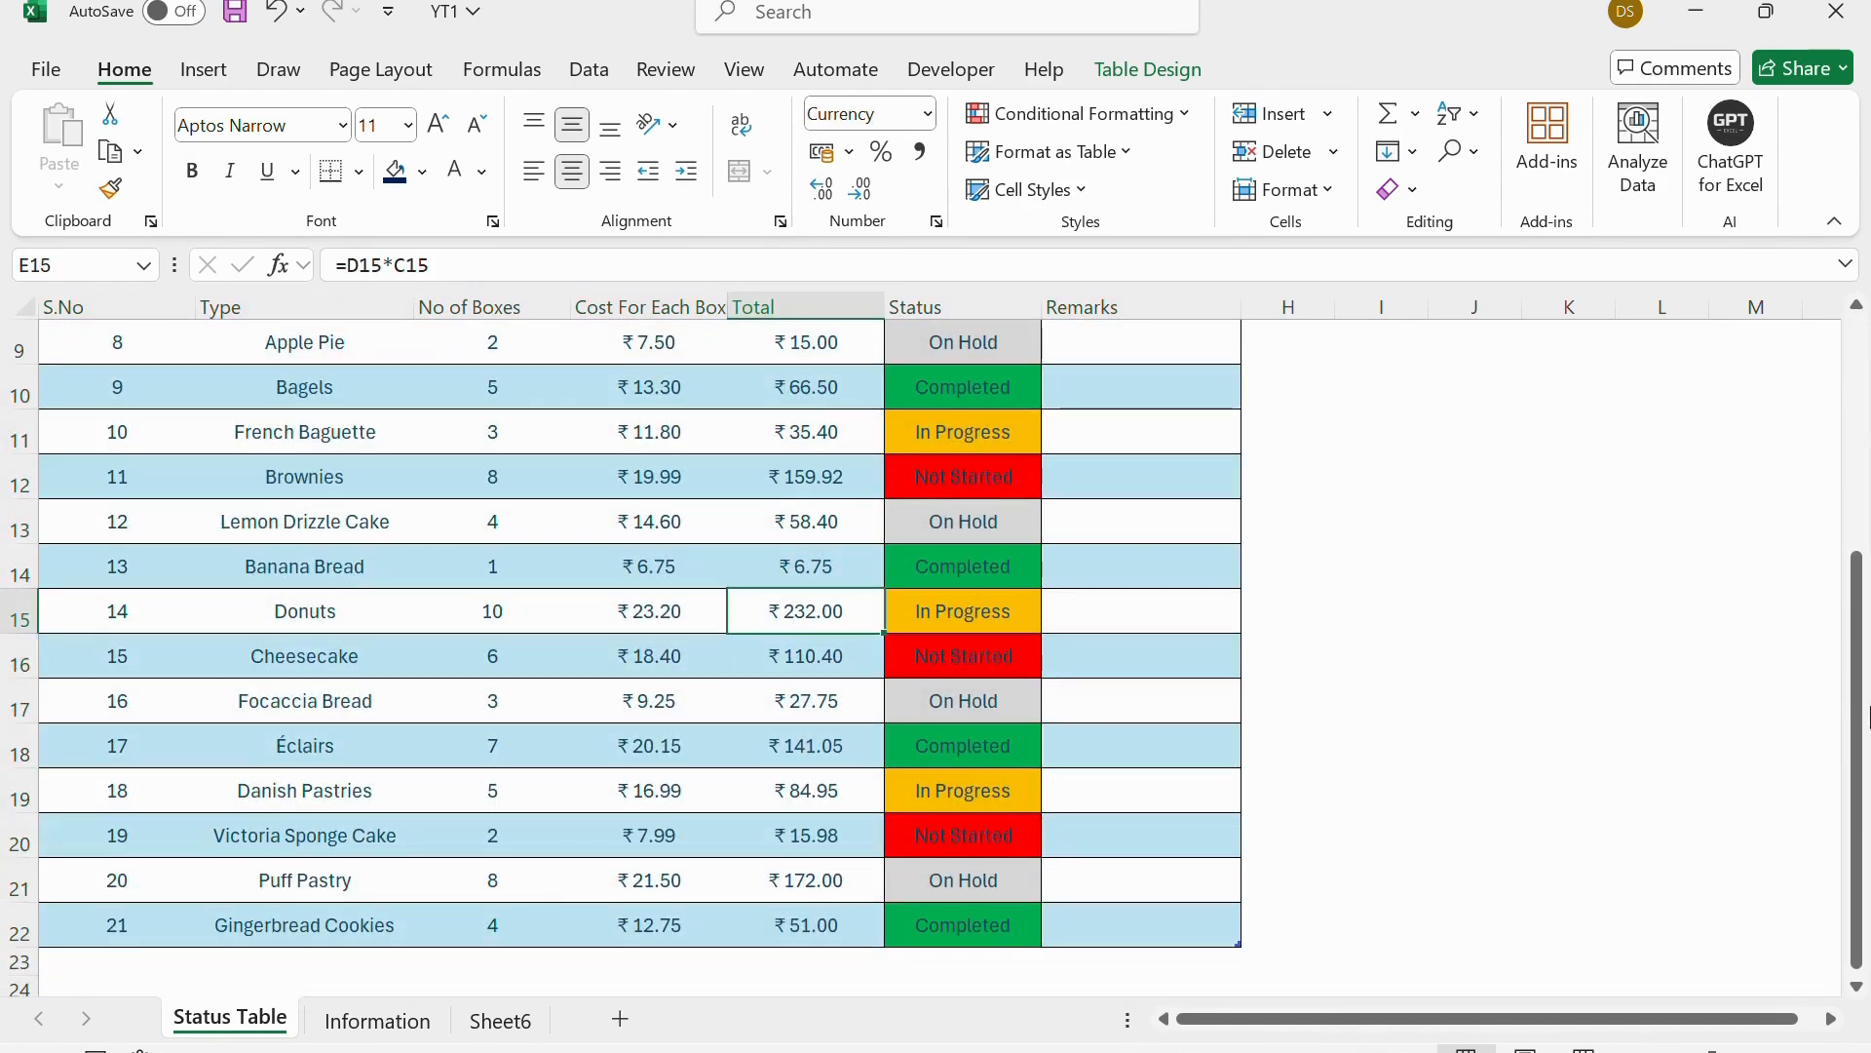
drag(1857, 716, 1857, 483)
click(819, 570)
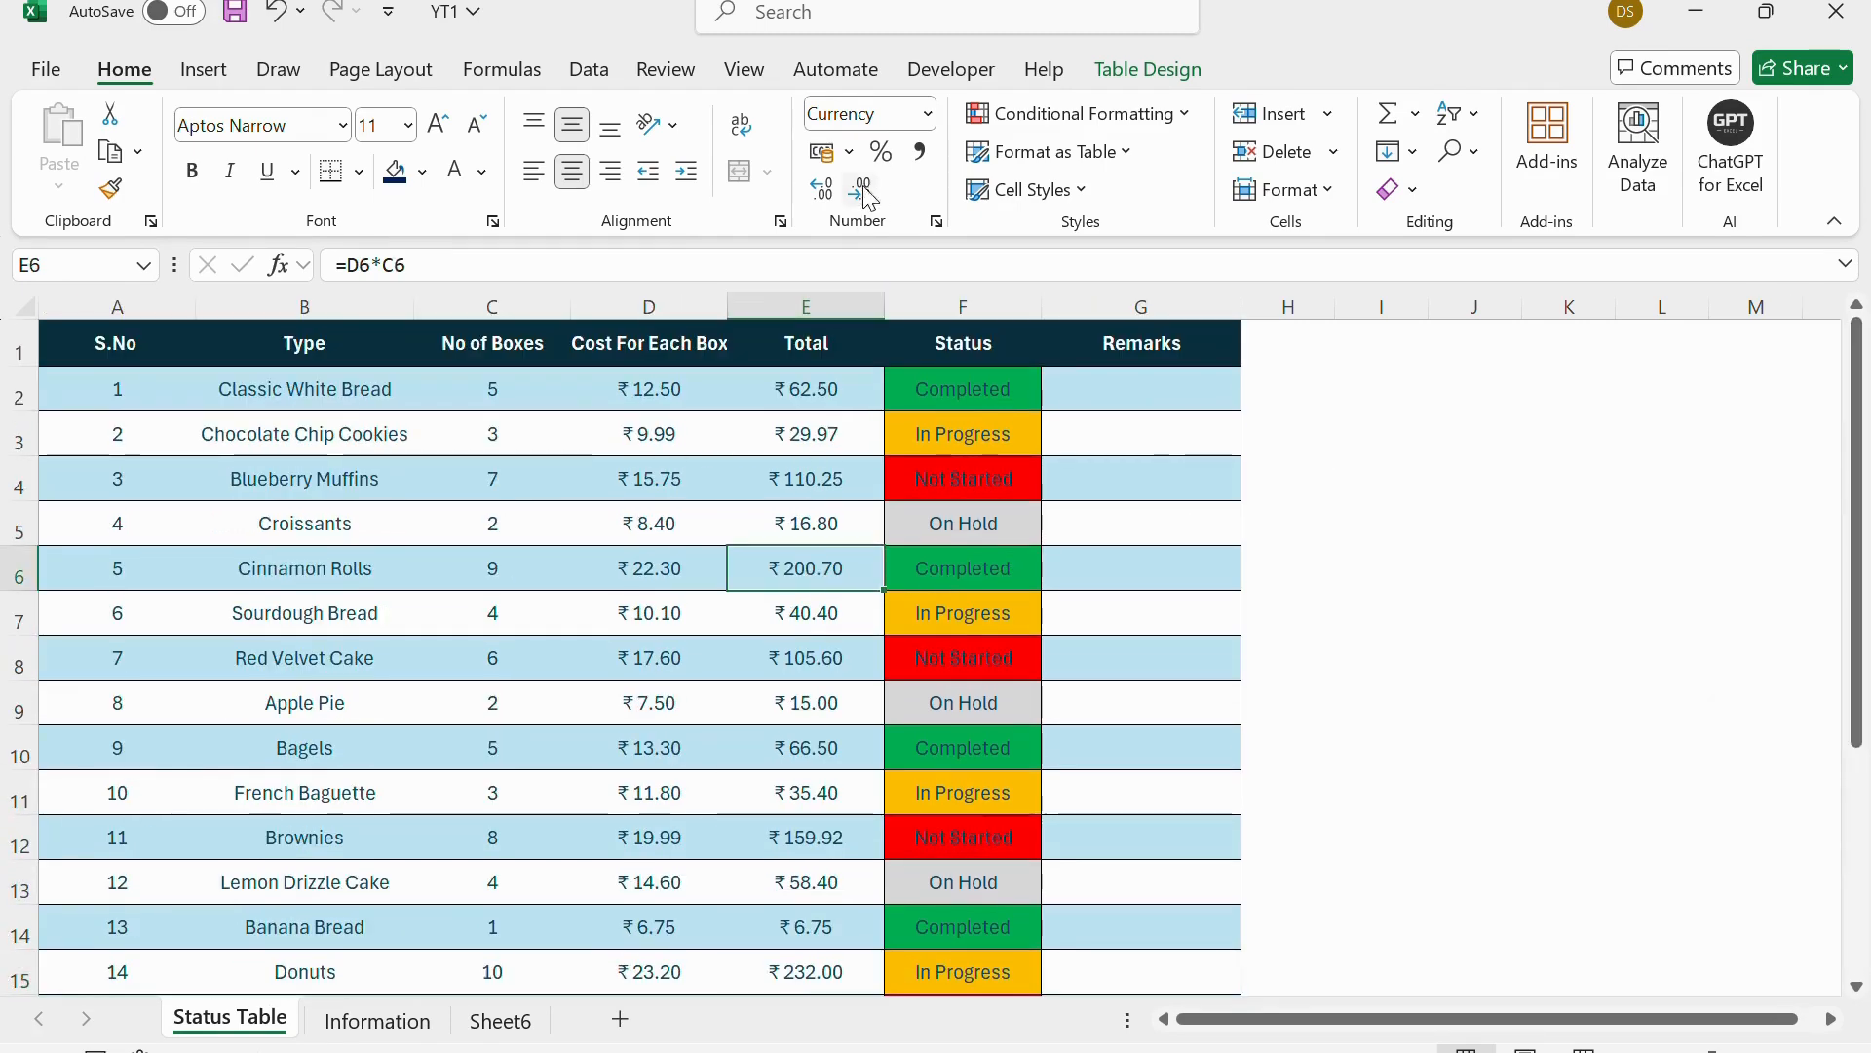
click(1168, 70)
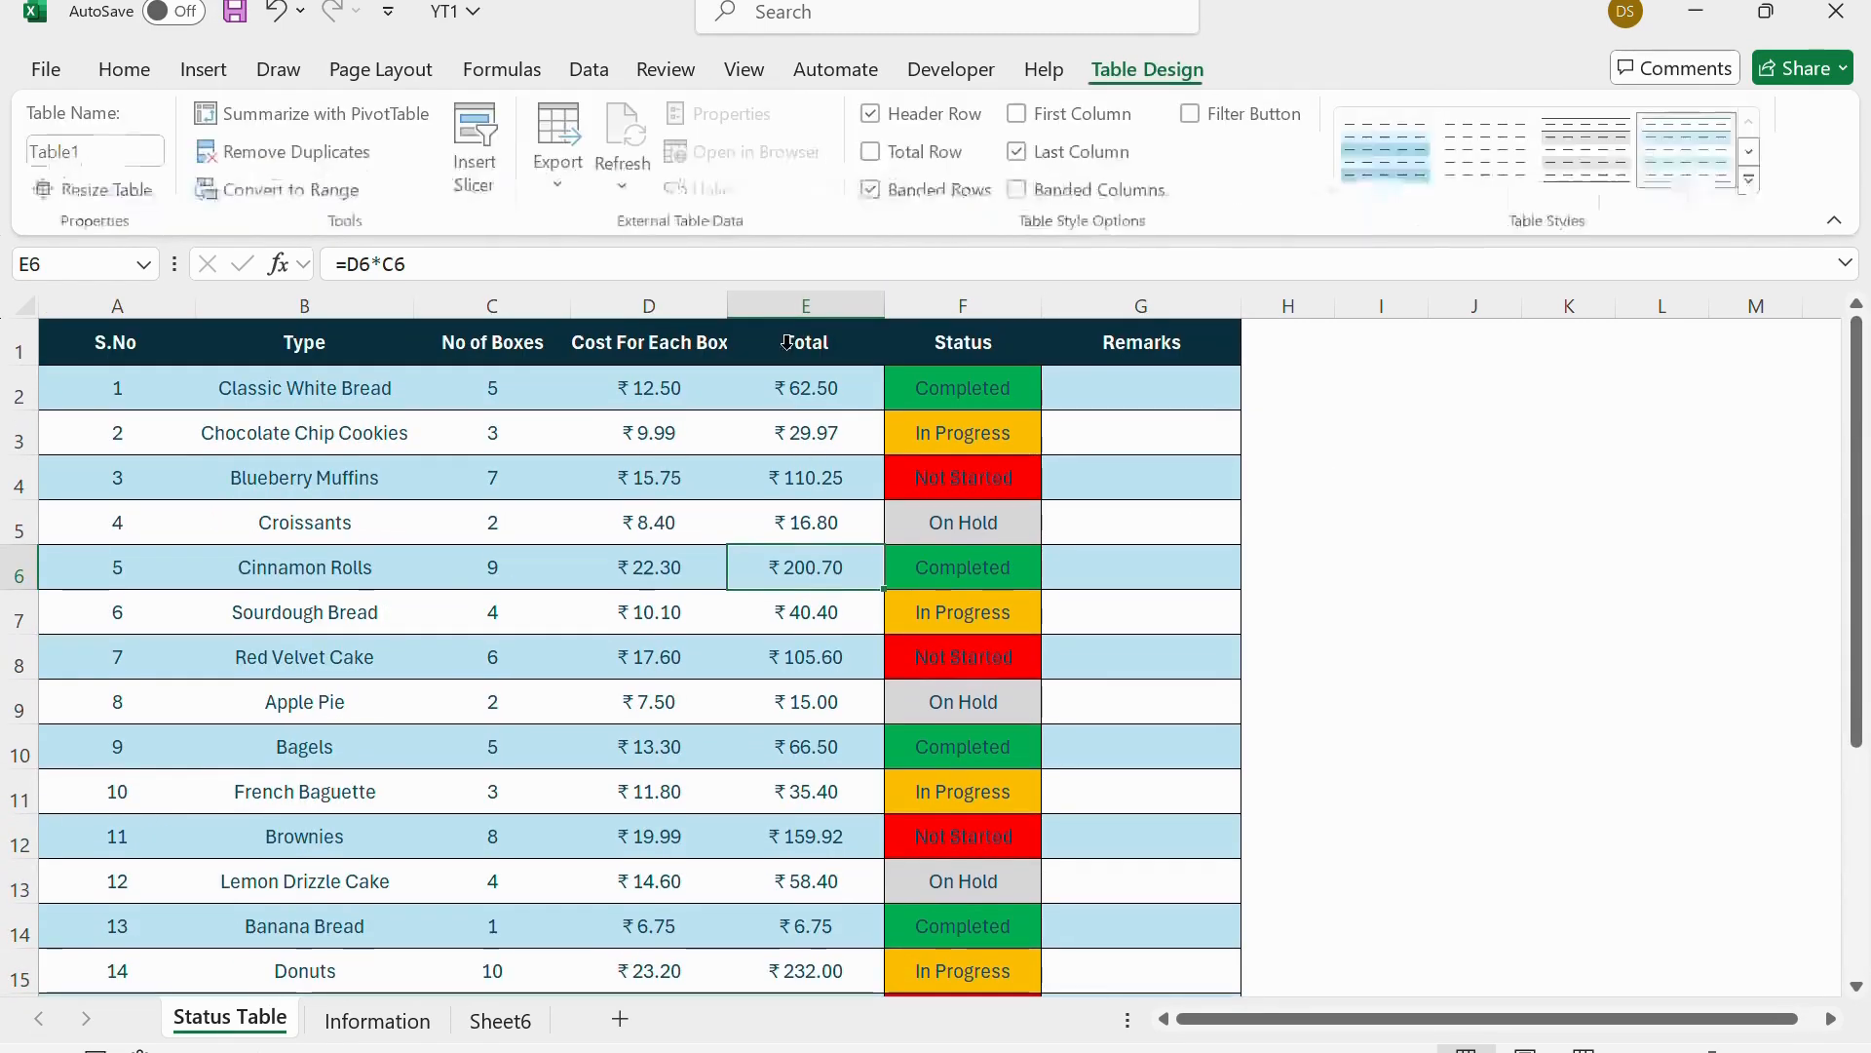
click(209, 495)
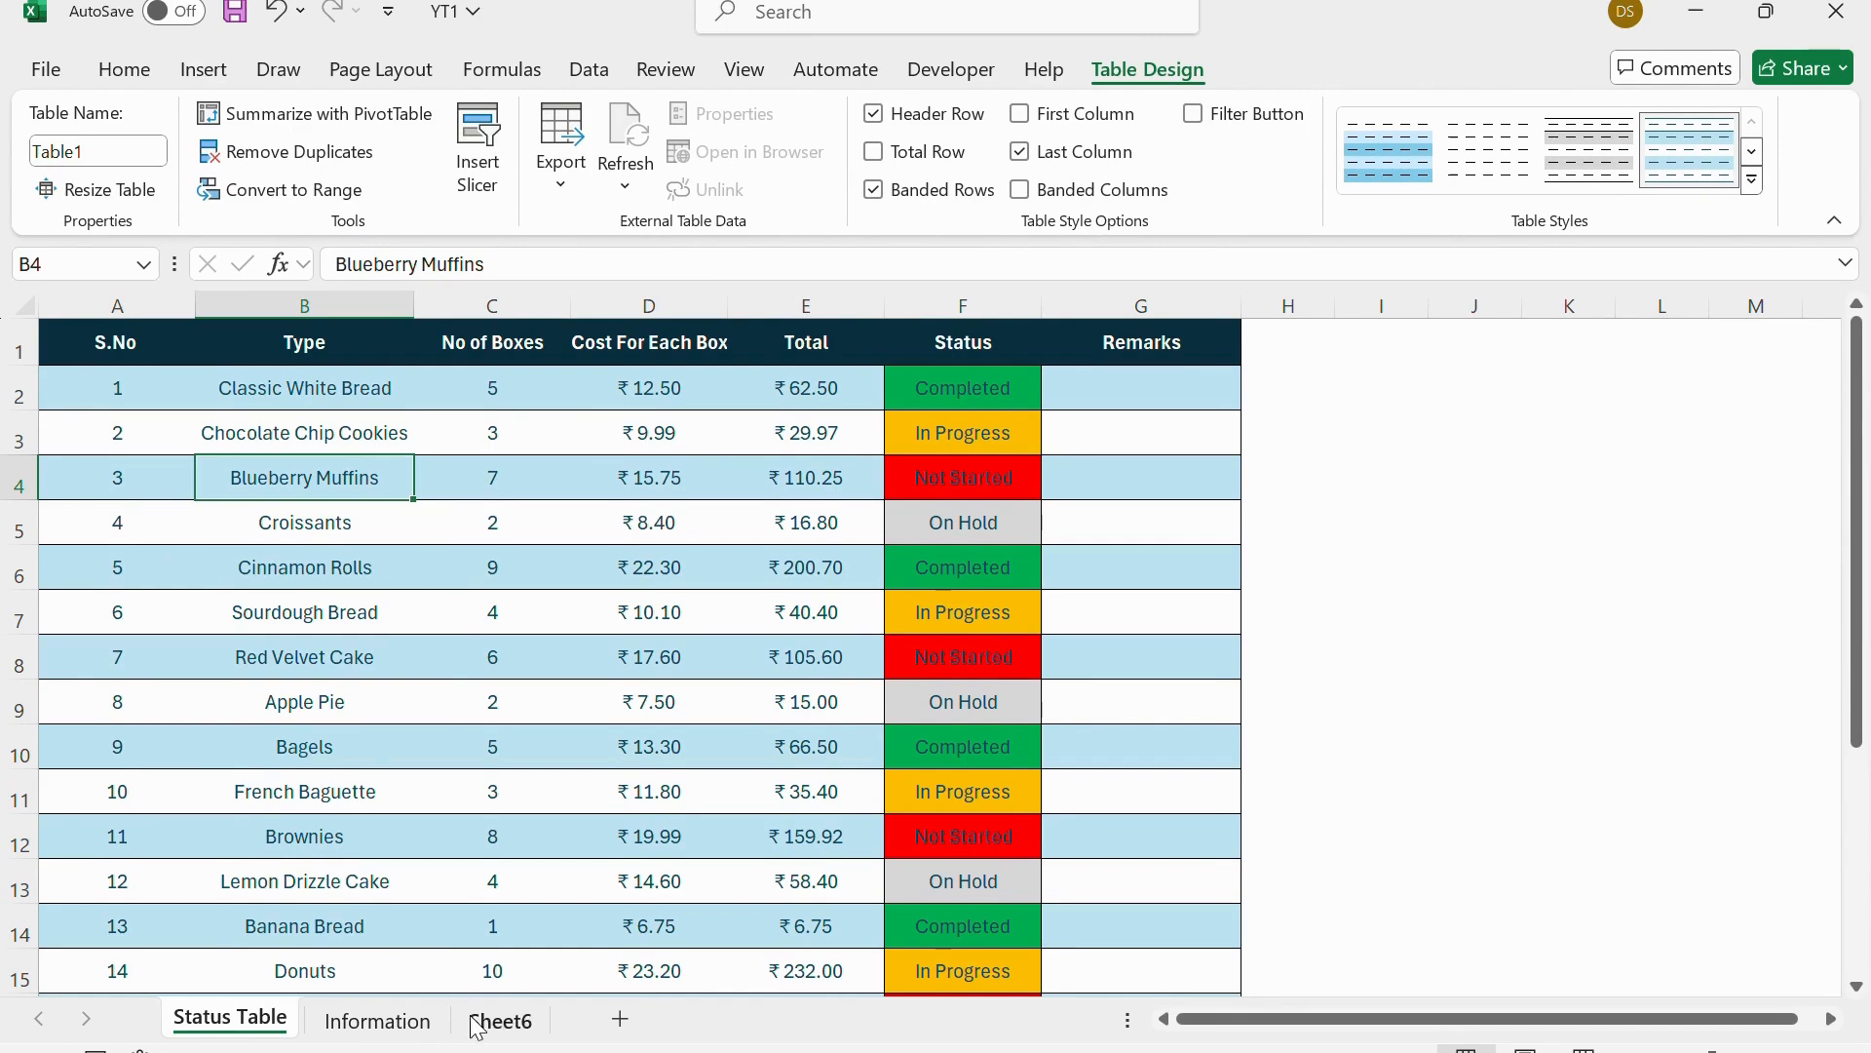
Return to Sheet6 and examine its full data range and the formulas in the Type and No of Boxes columns.
click(500, 1021)
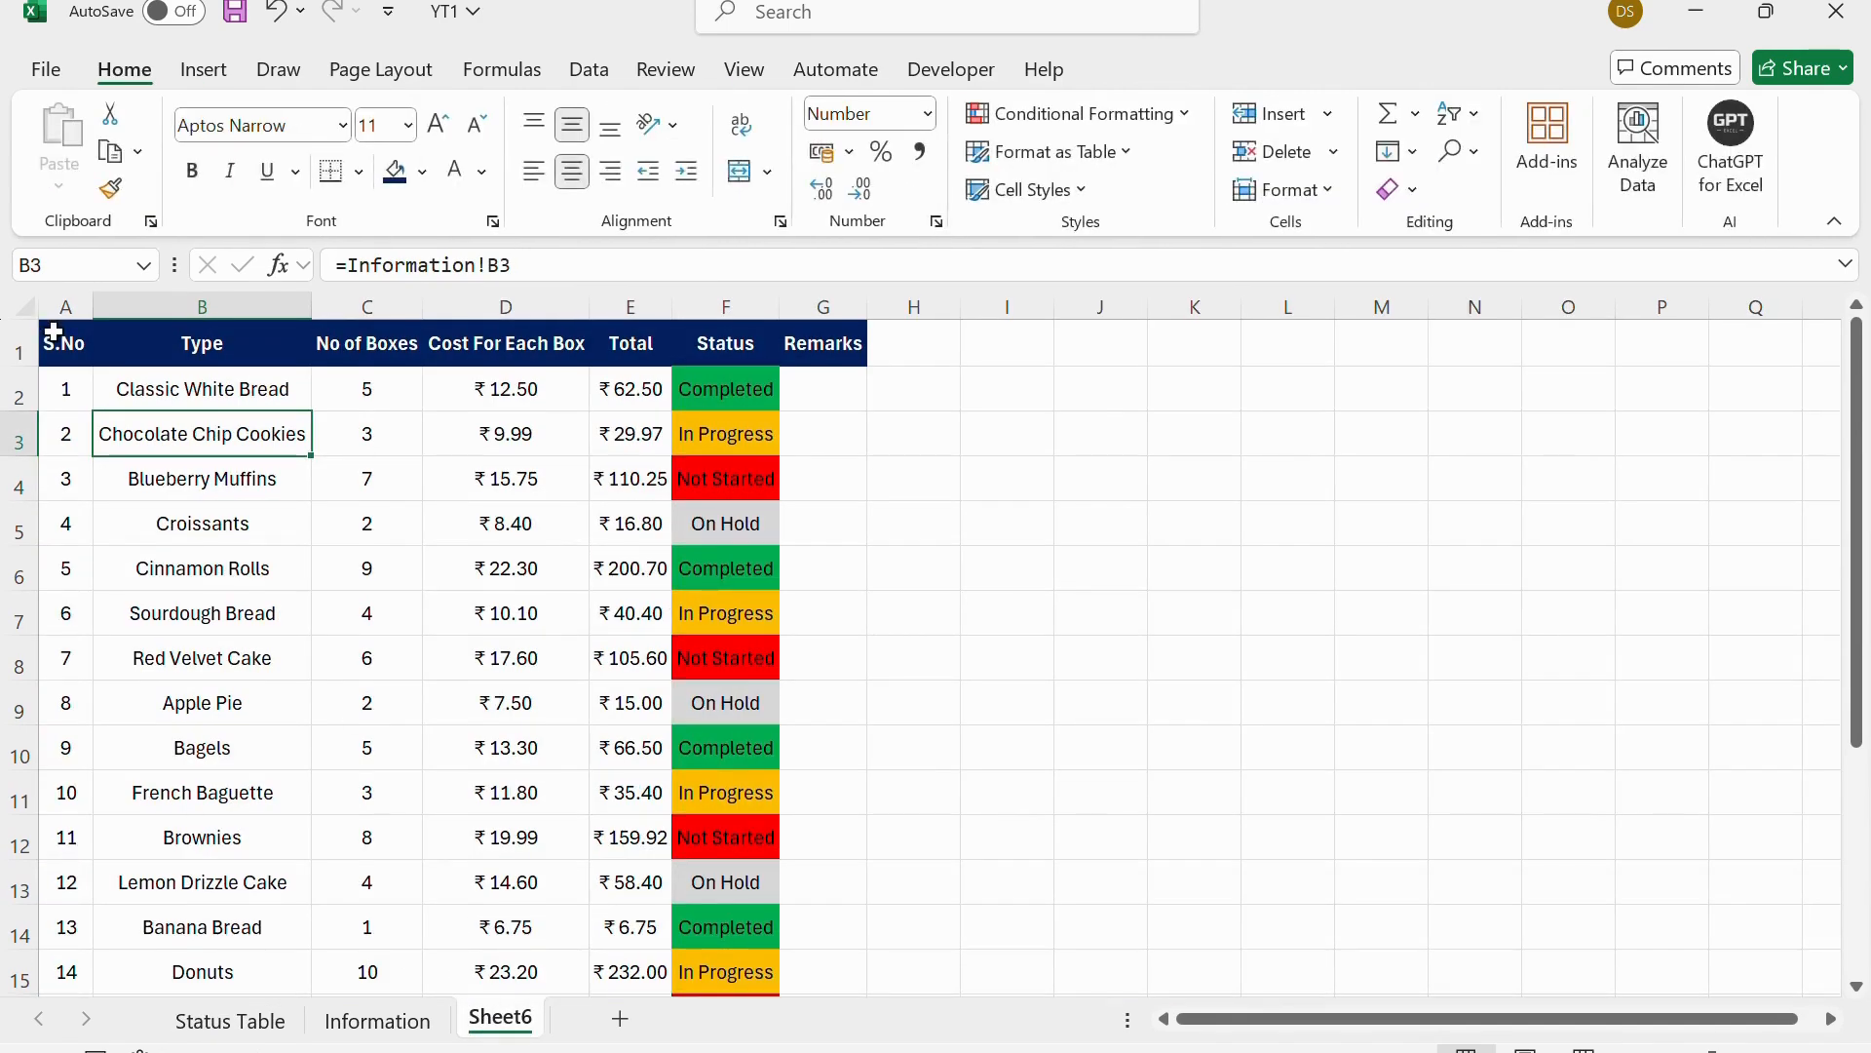
drag(54, 335, 848, 925)
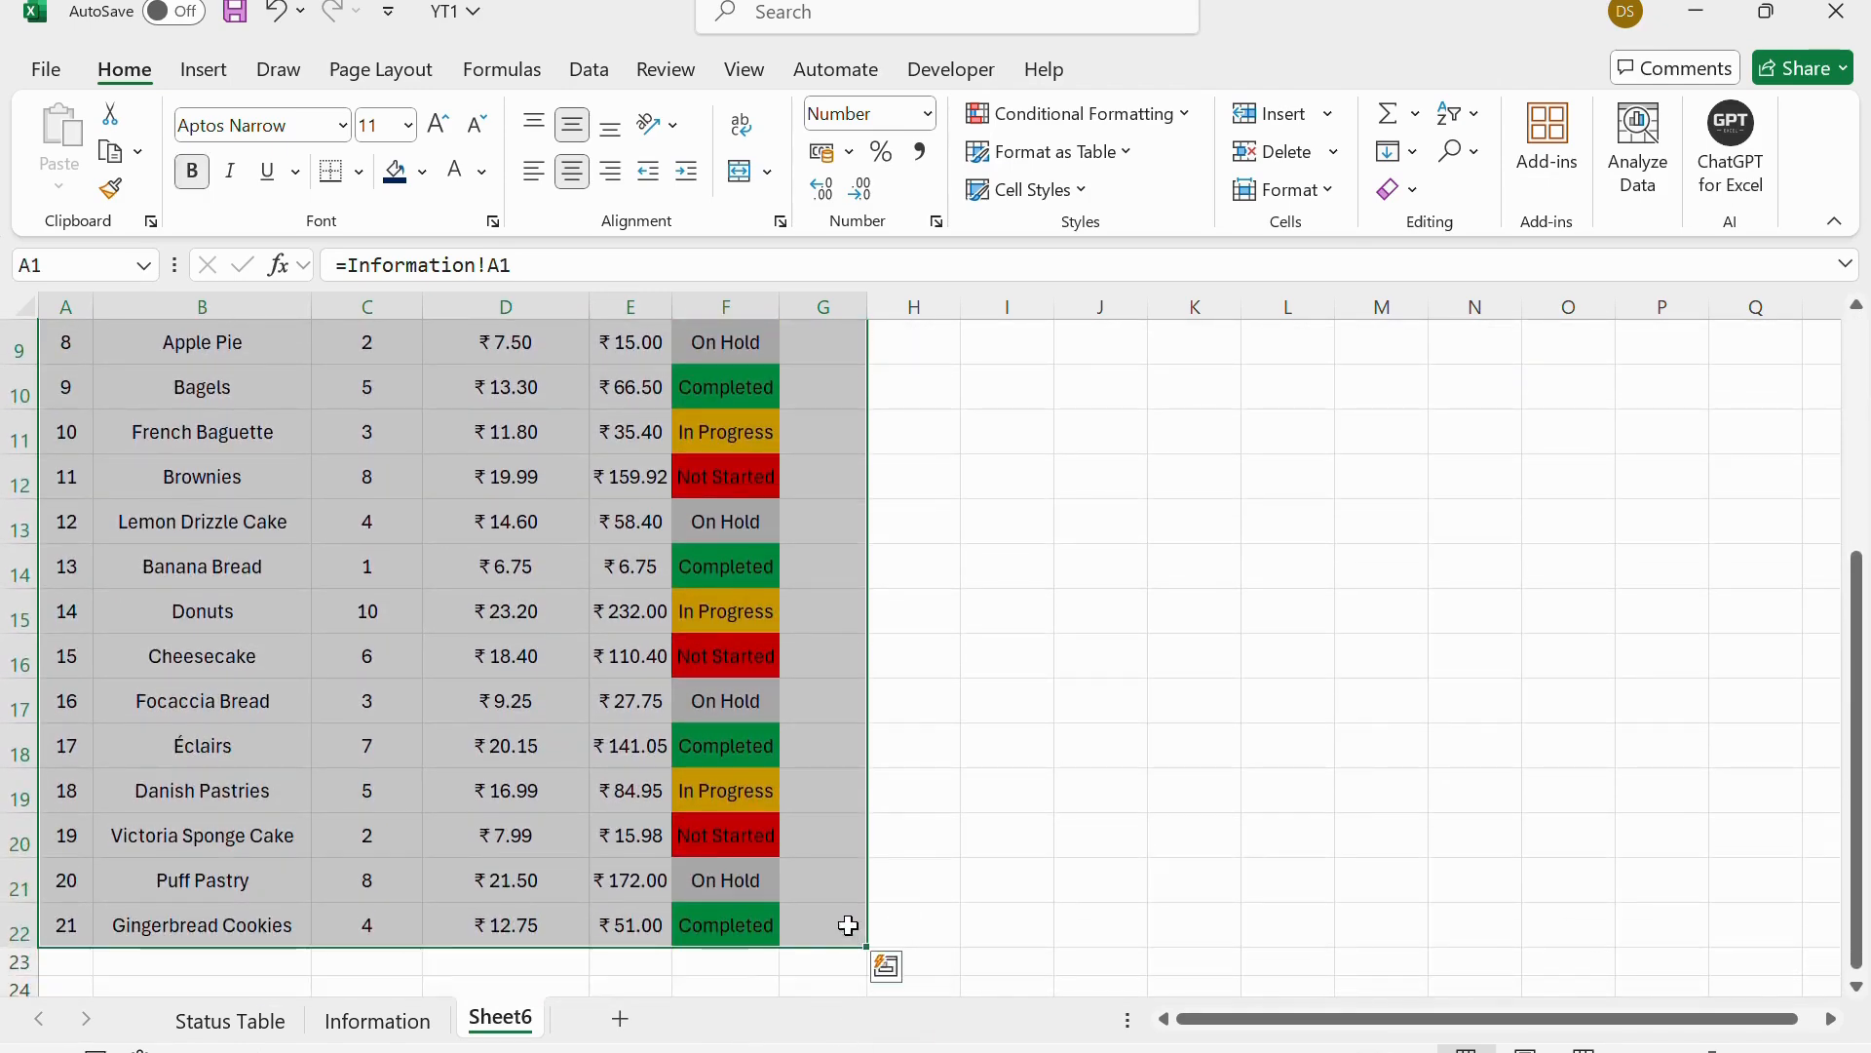
click(506, 612)
drag(1859, 731, 1866, 478)
click(368, 431)
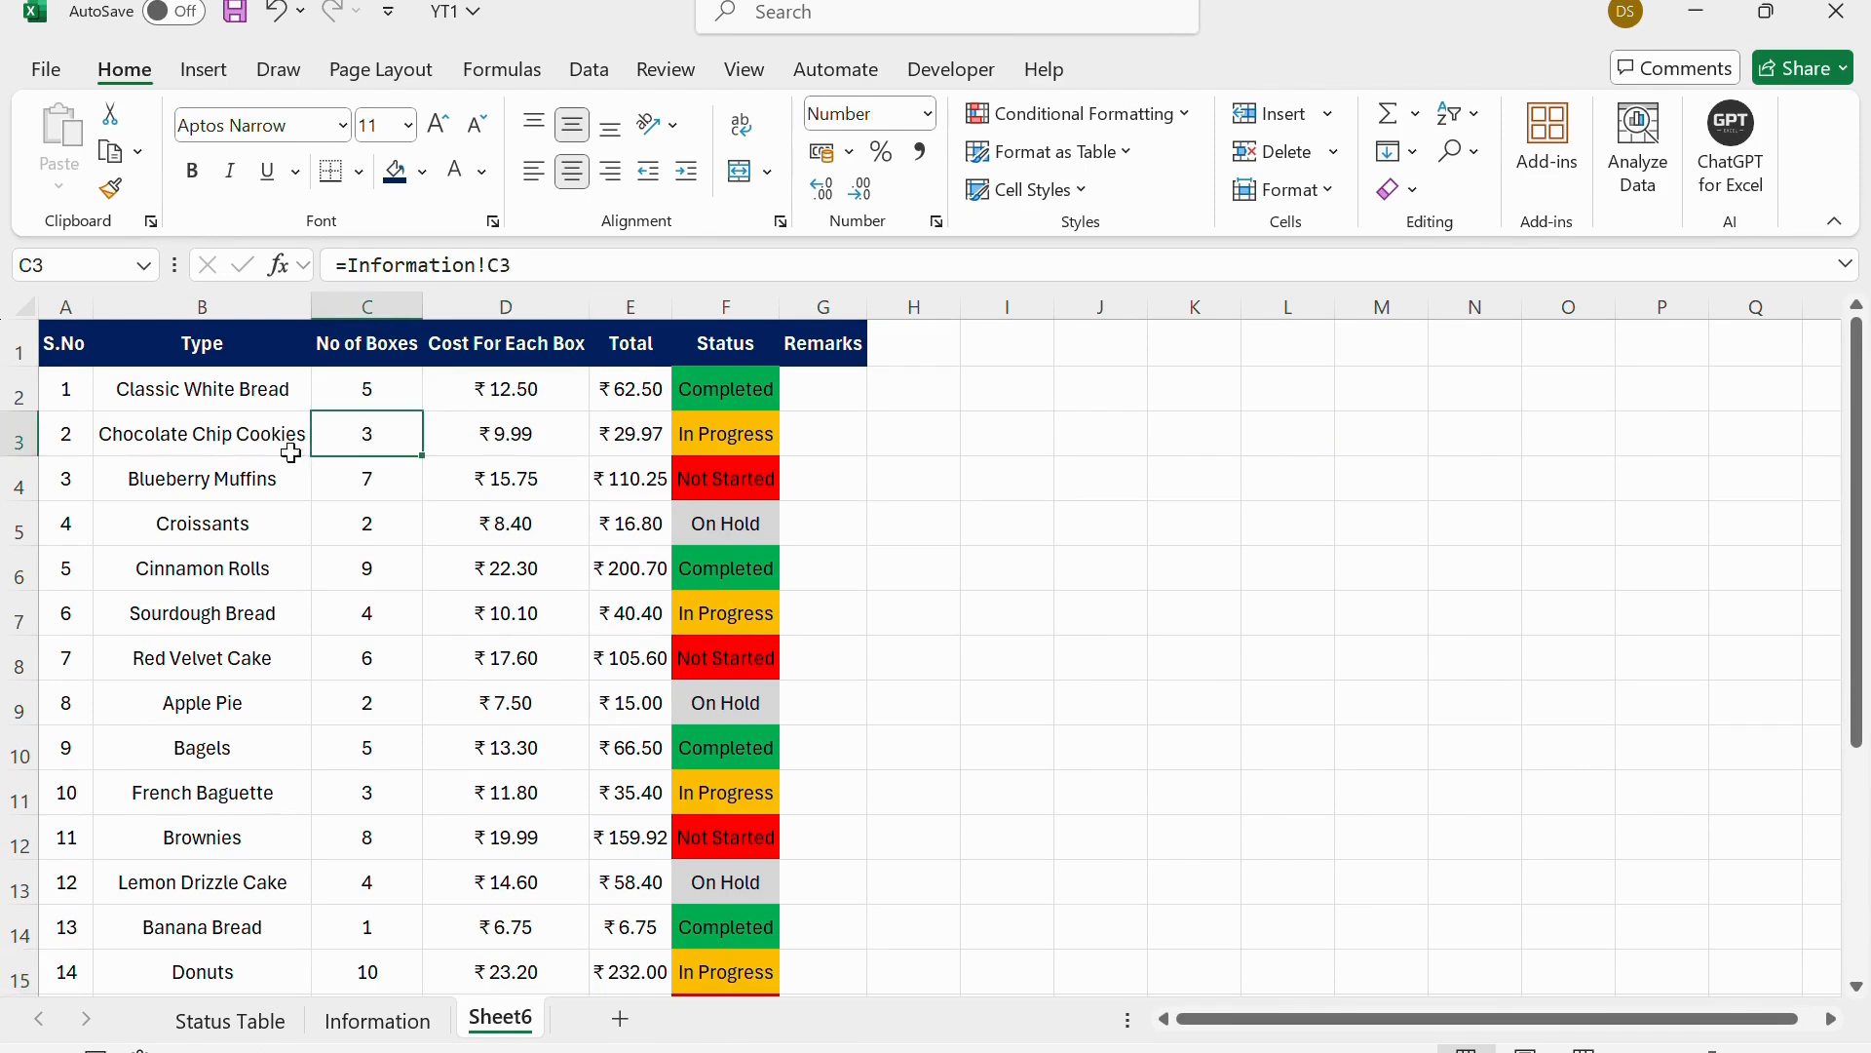
click(161, 396)
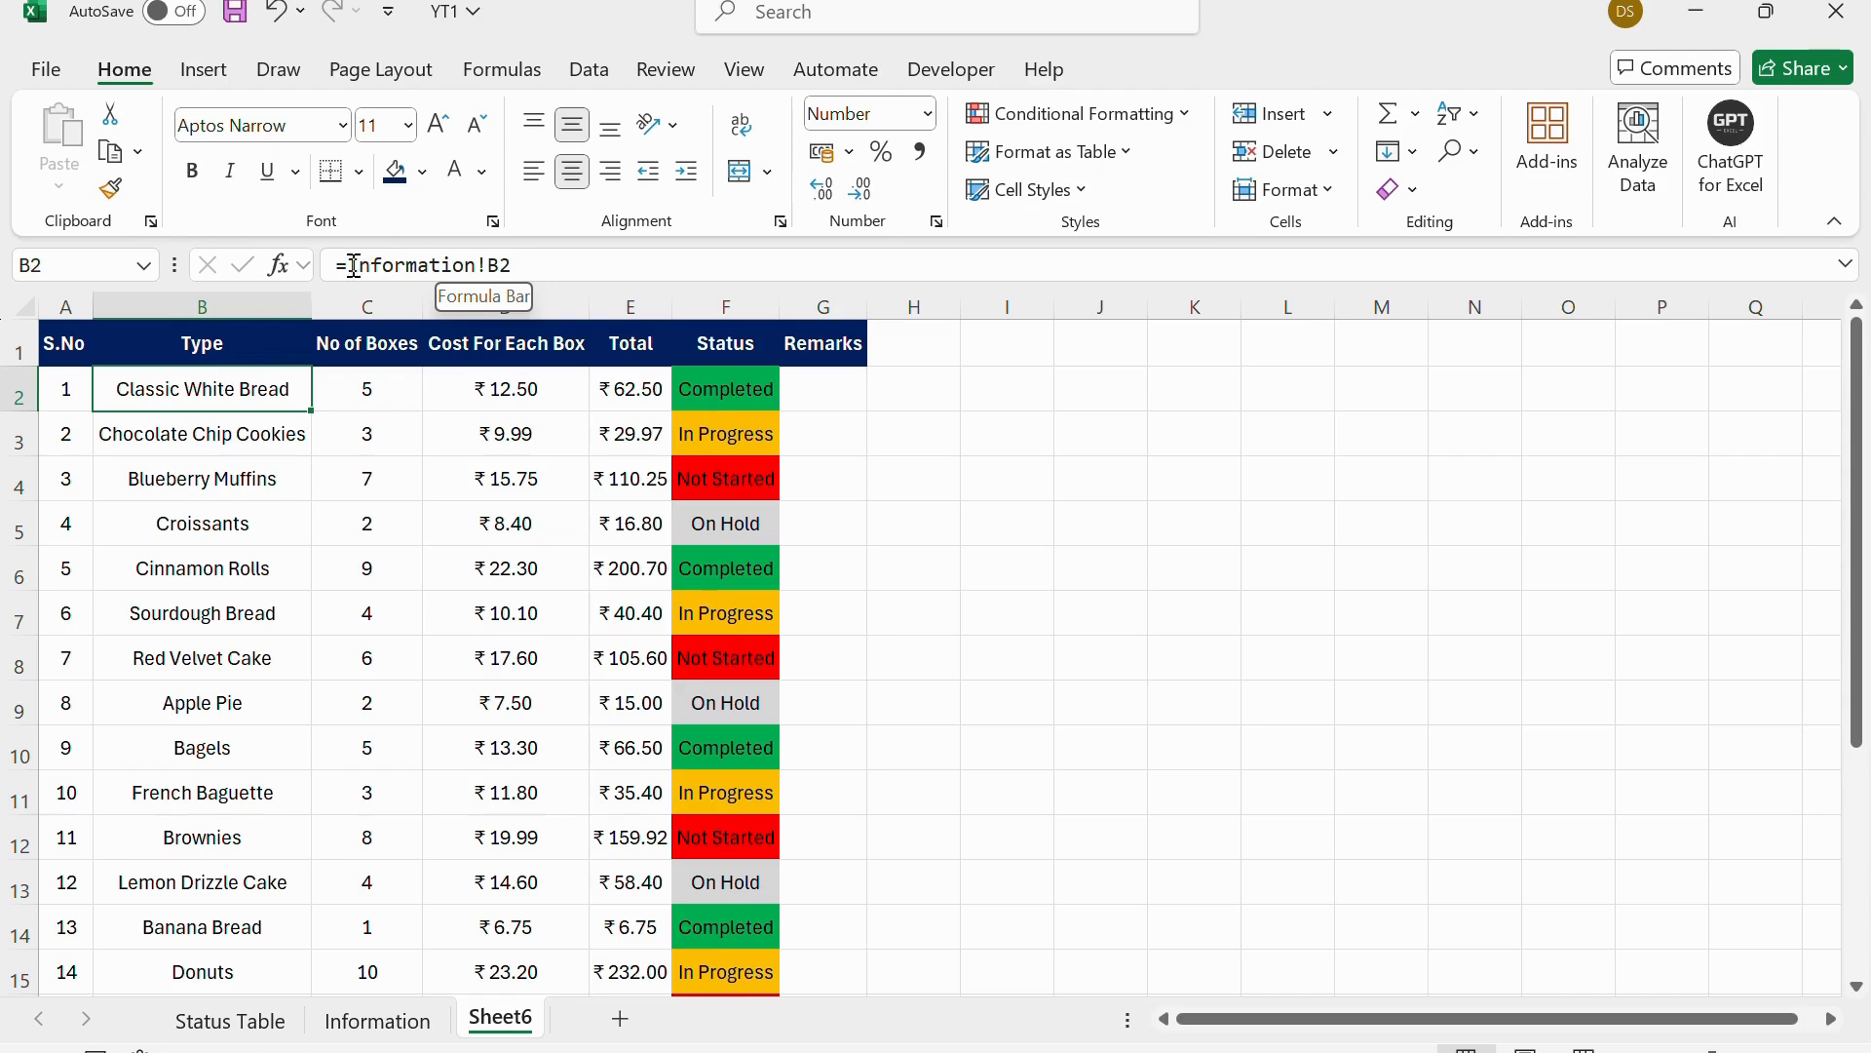
click(148, 509)
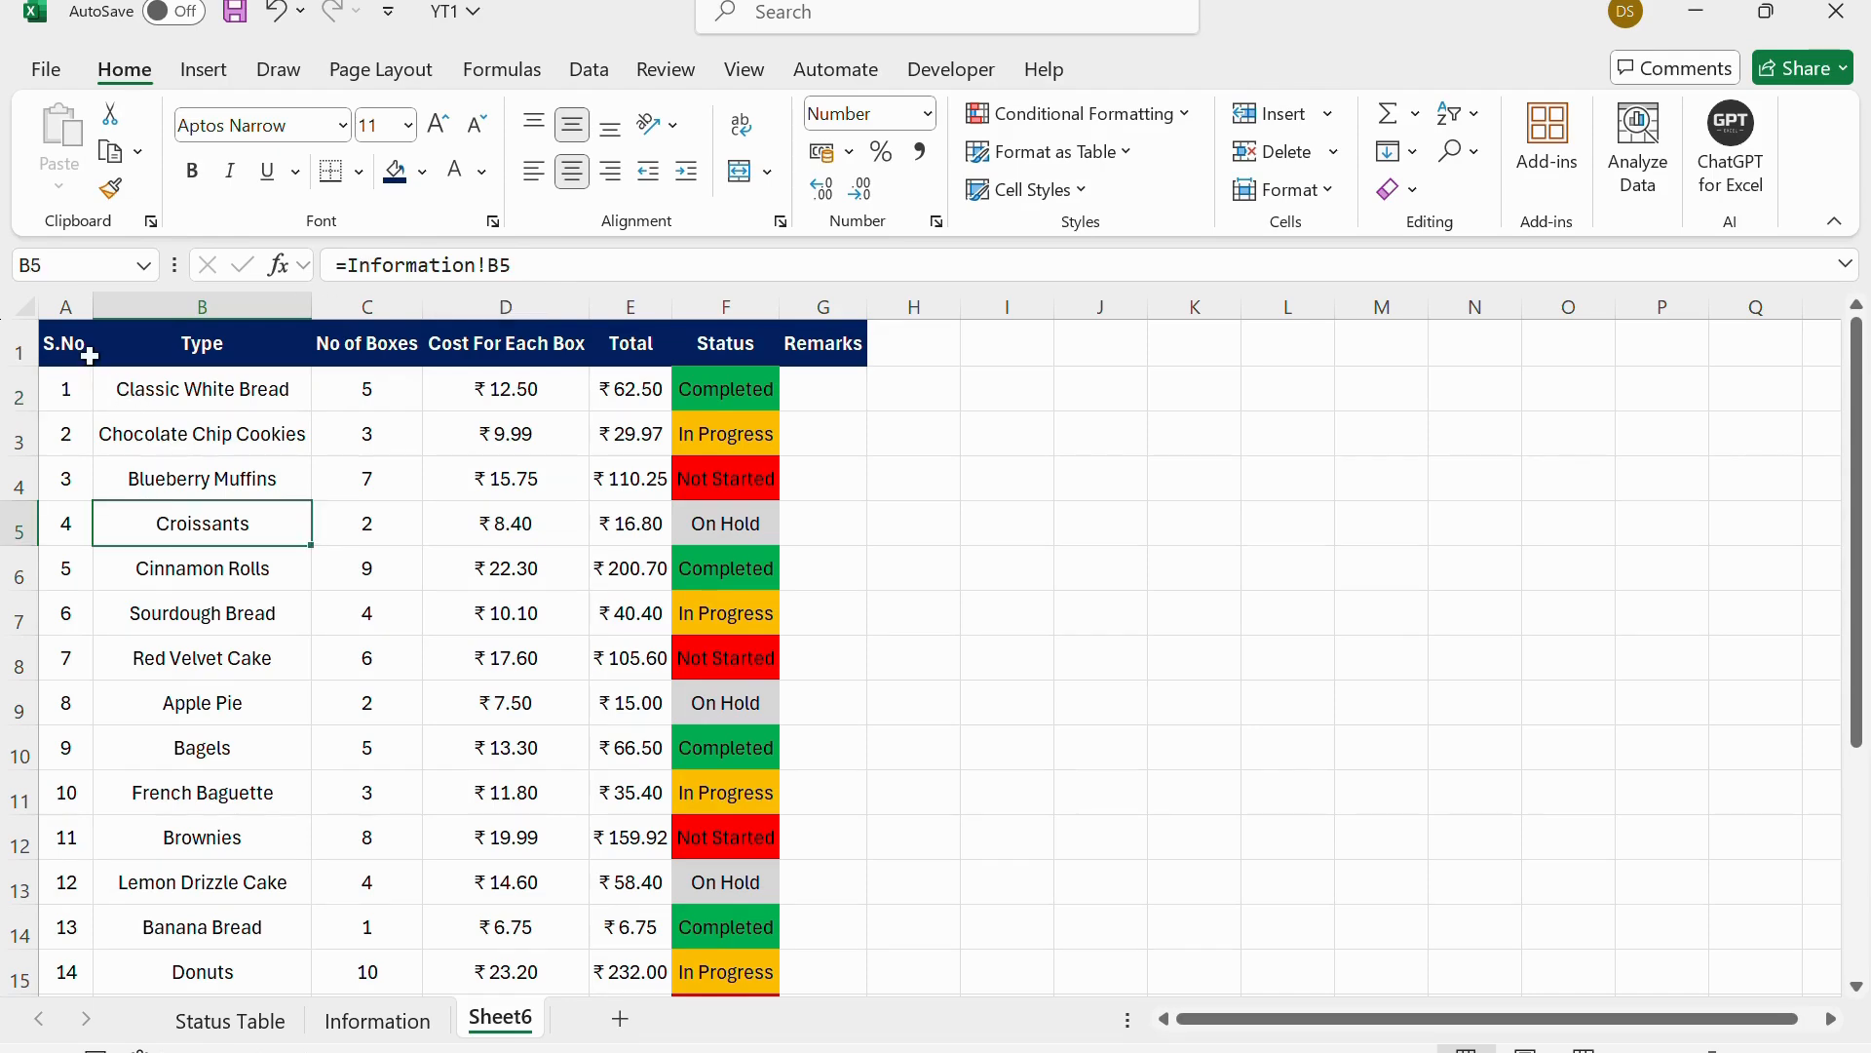
Try to convert the range A1:G22 on Sheet6 into a table with headers.
drag(89, 356, 821, 891)
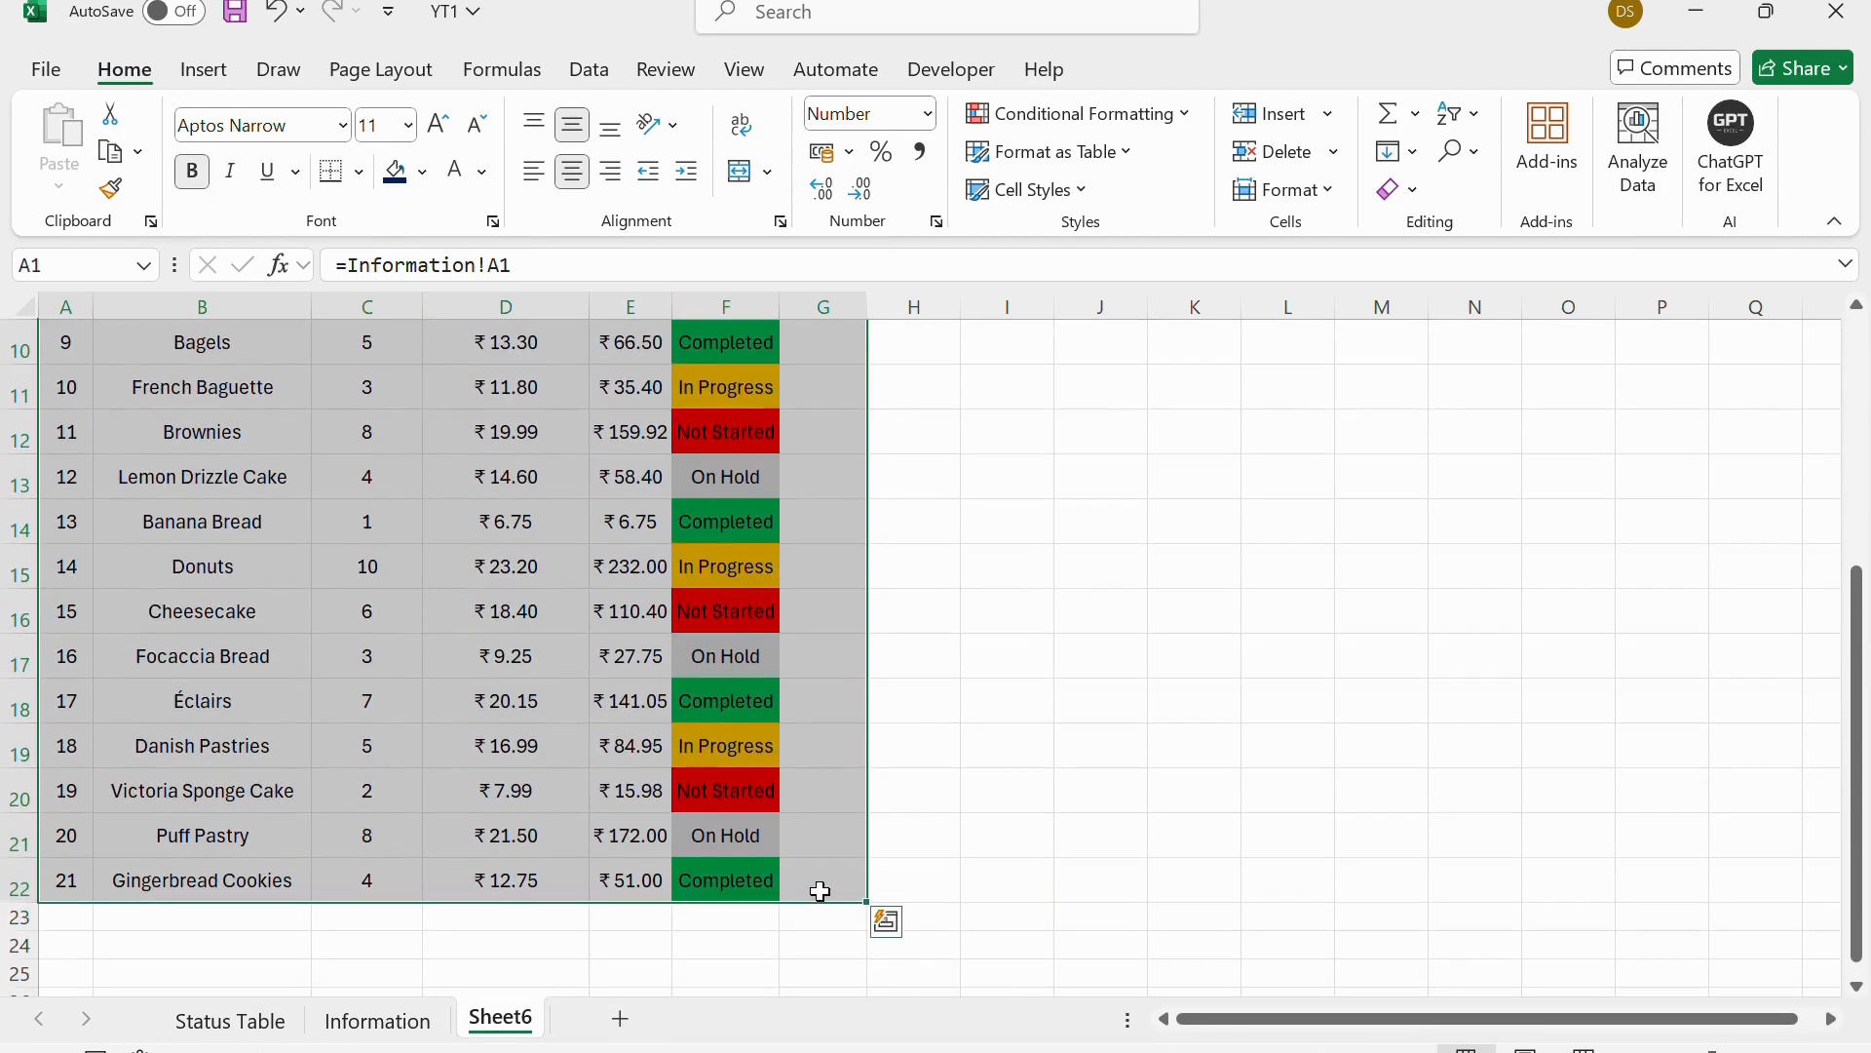
key(ctrl+t)
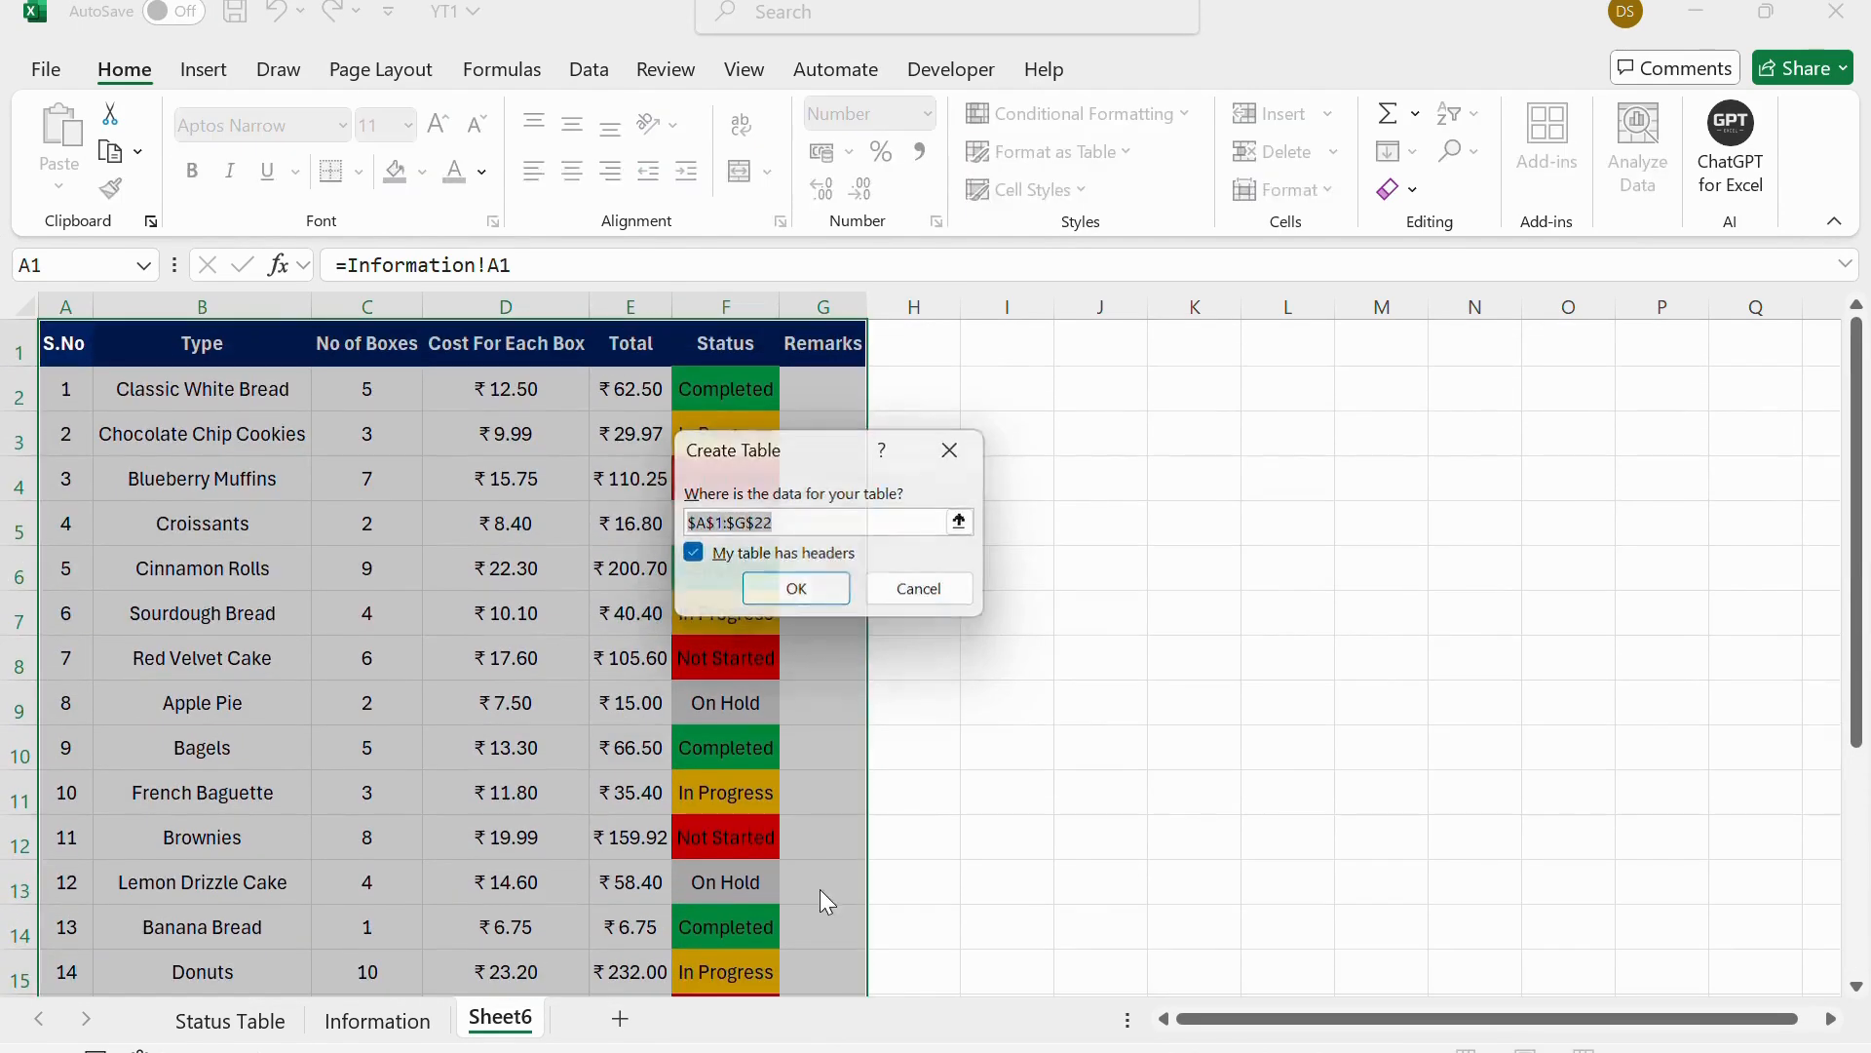
key(Return)
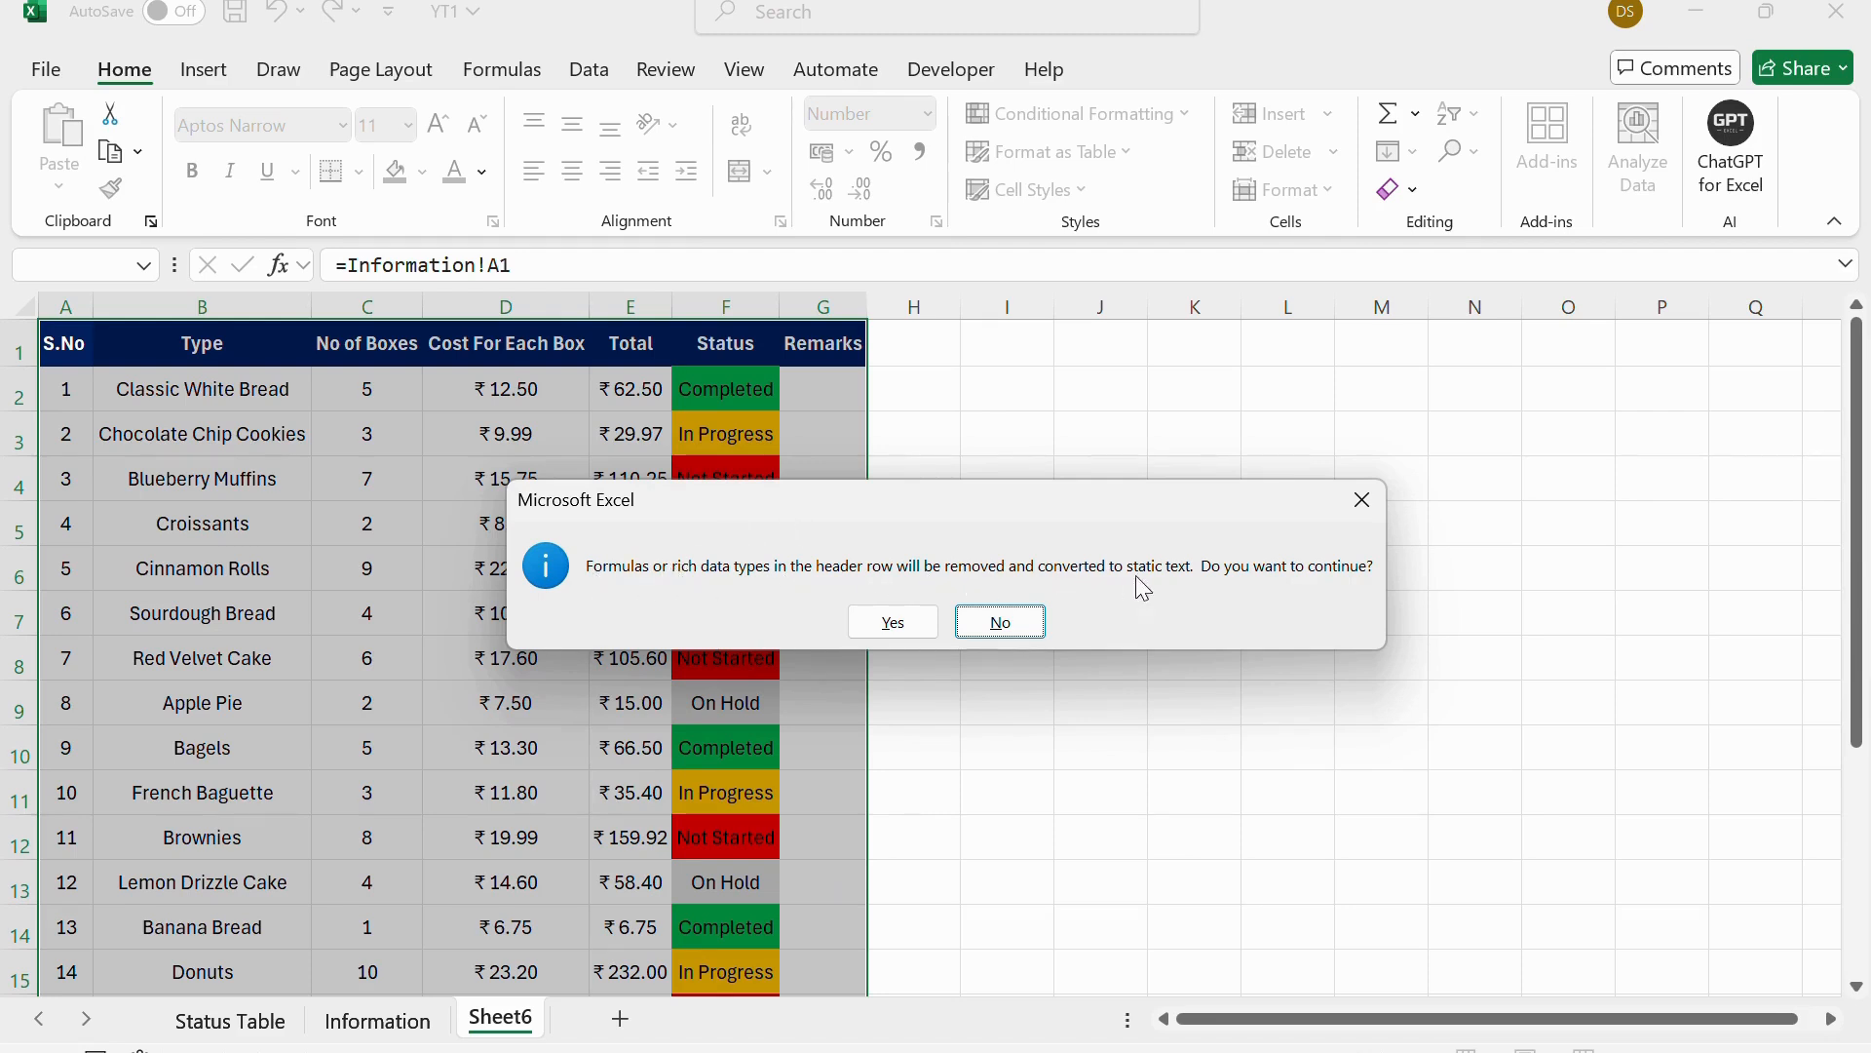
click(1015, 632)
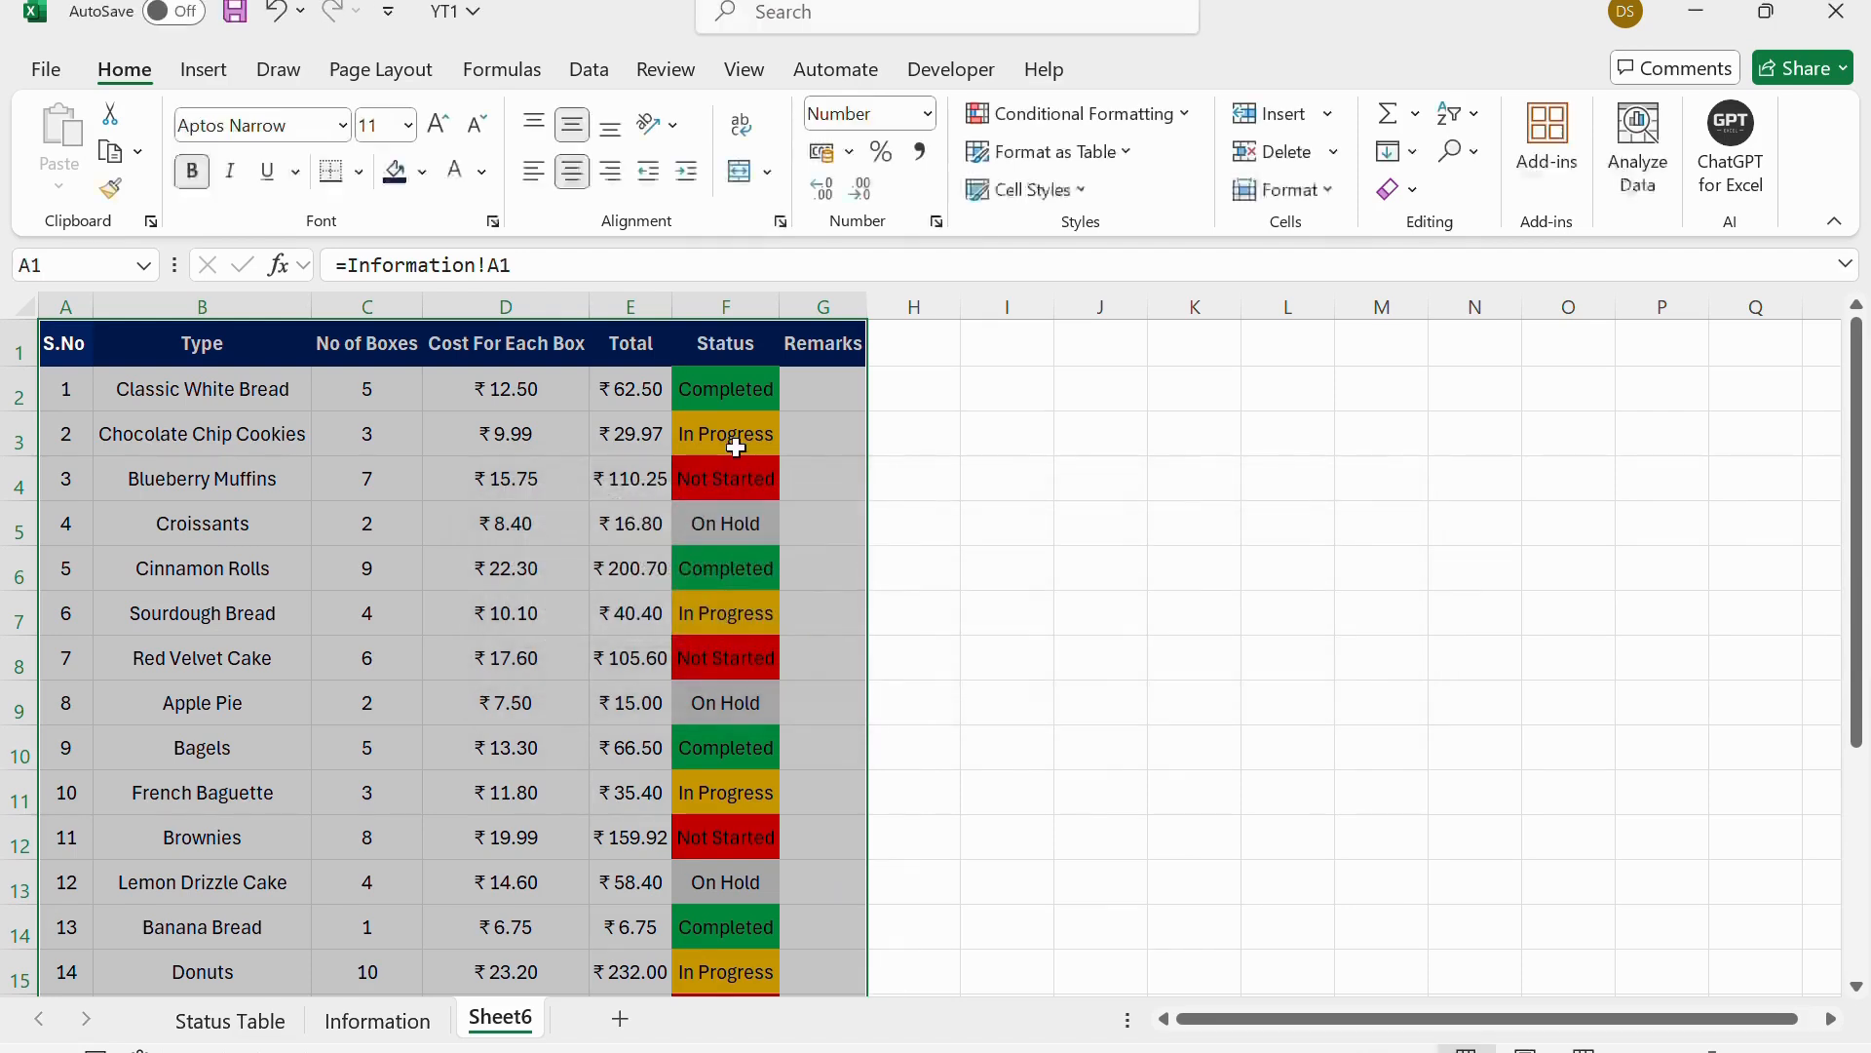
click(681, 390)
Compare the linked cells on Sheet6 with their source data on the Information sheet.
click(290, 446)
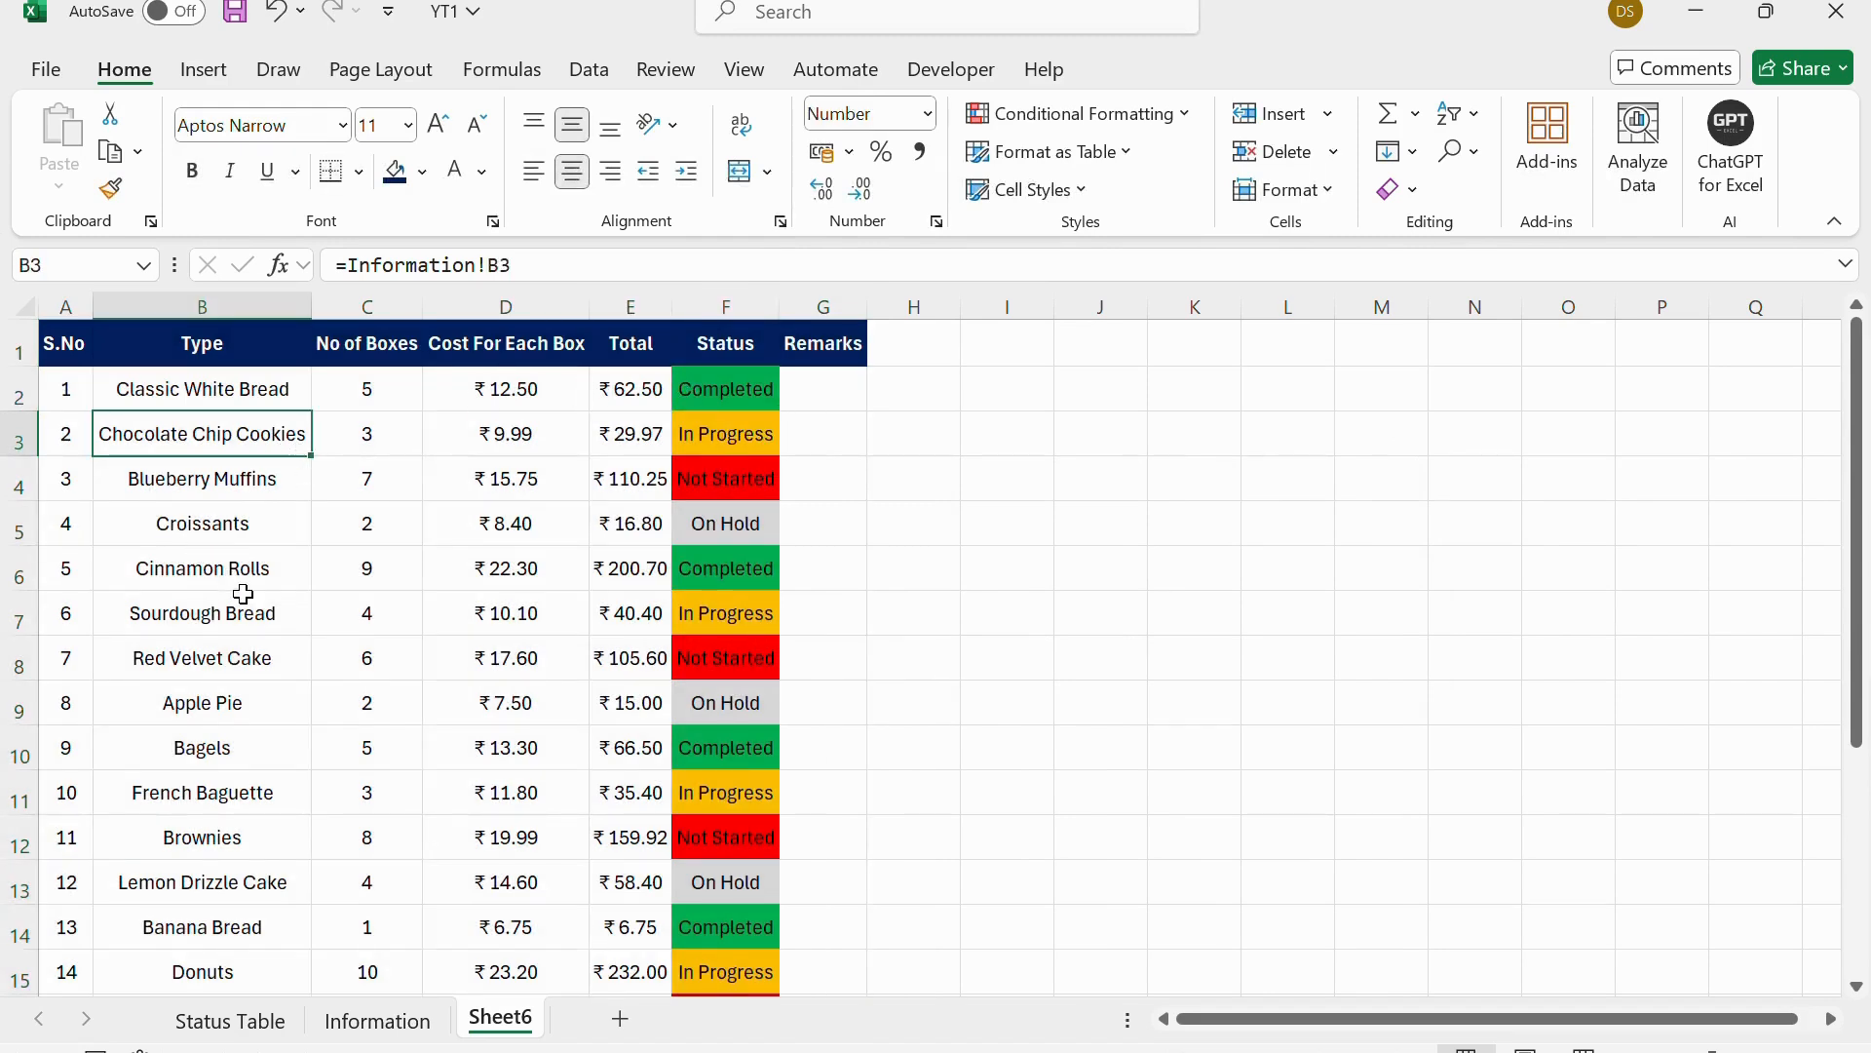
click(447, 398)
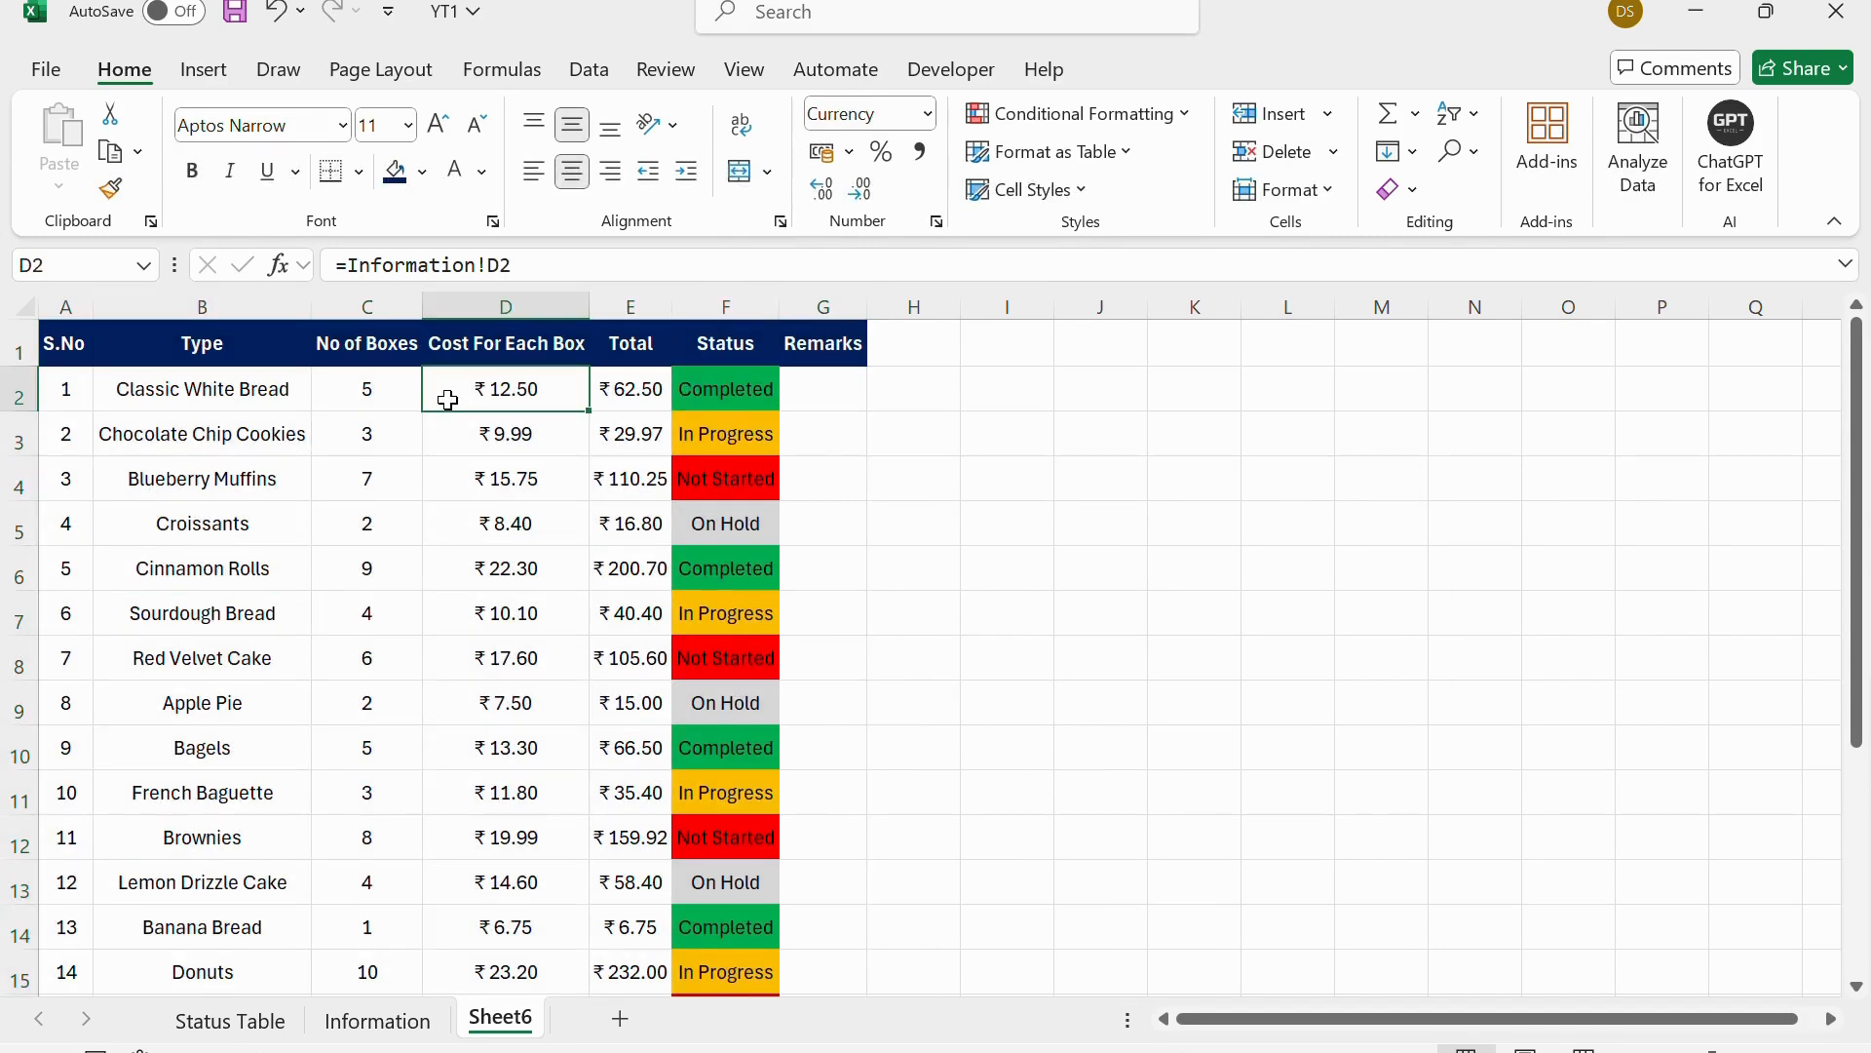
click(376, 1037)
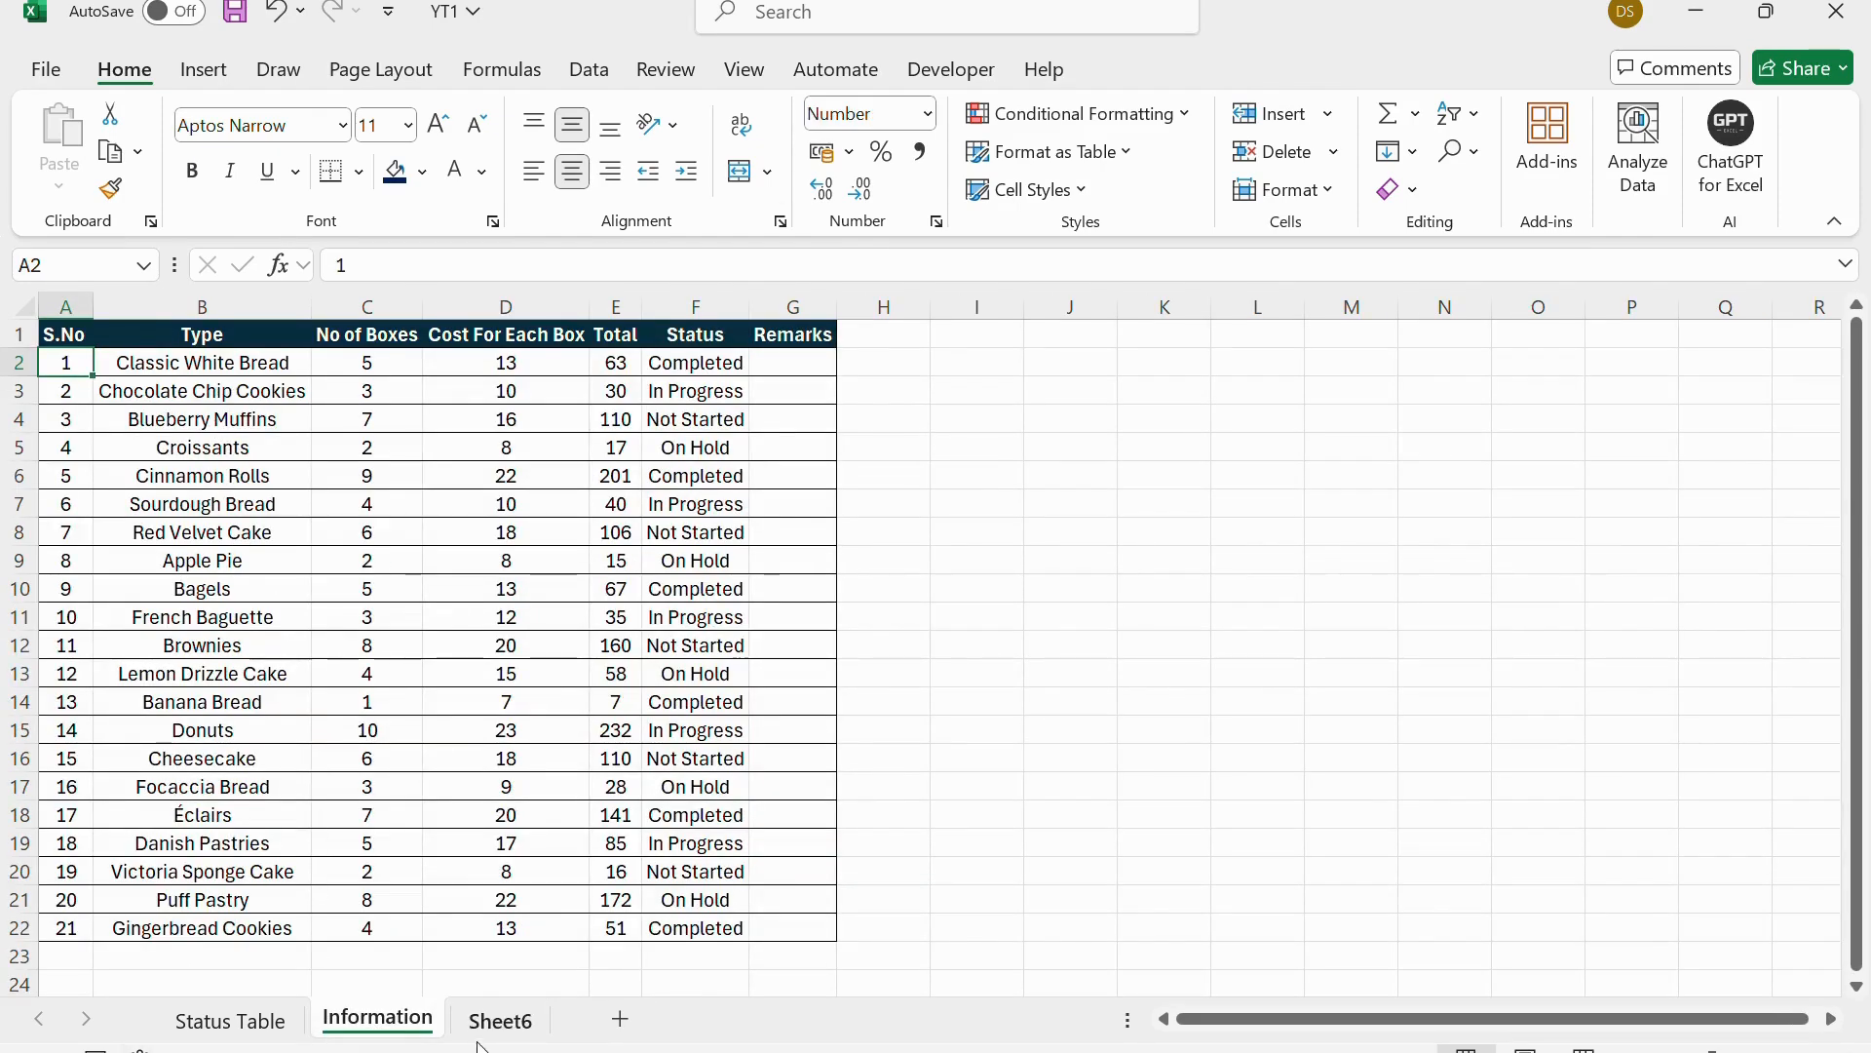
click(499, 1020)
click(755, 395)
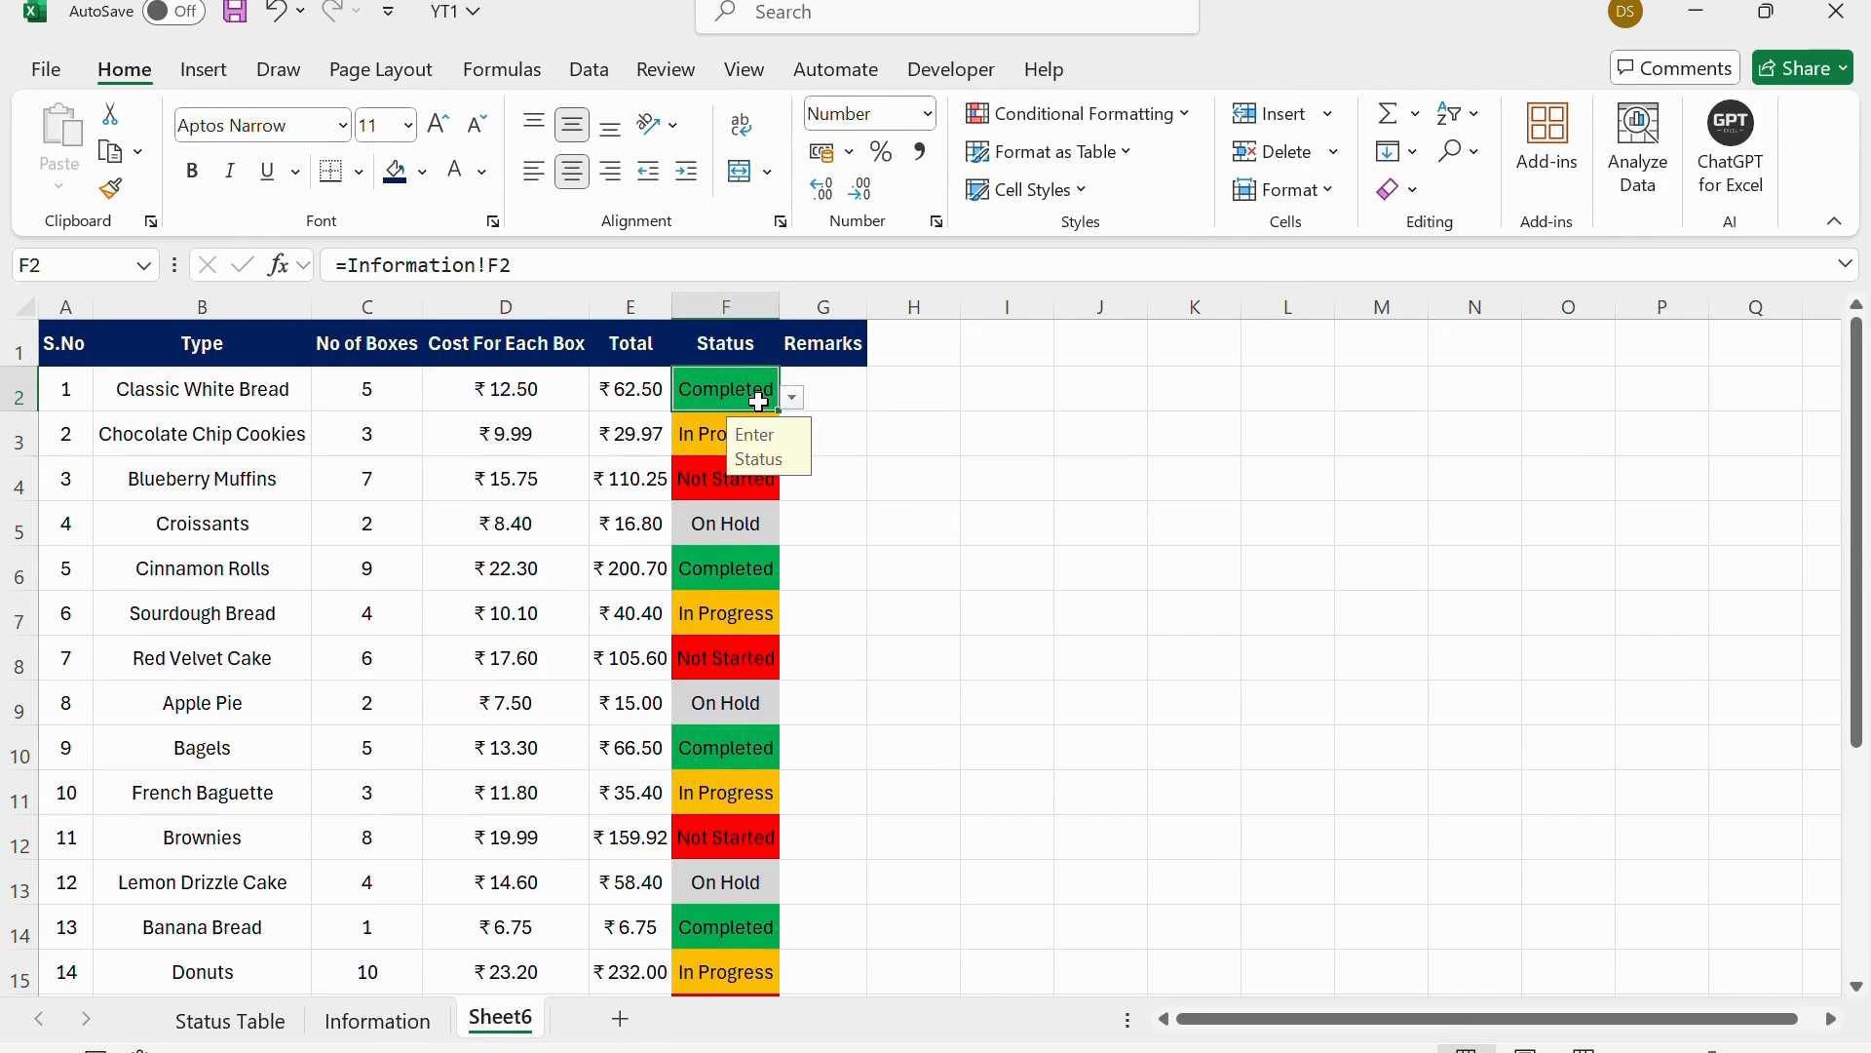
Set top, bottom, left, right and inner horizontal borders for the whole status table on Sheet6, including its header row.
click(69, 346)
drag(128, 395, 848, 951)
key(ctrl+1)
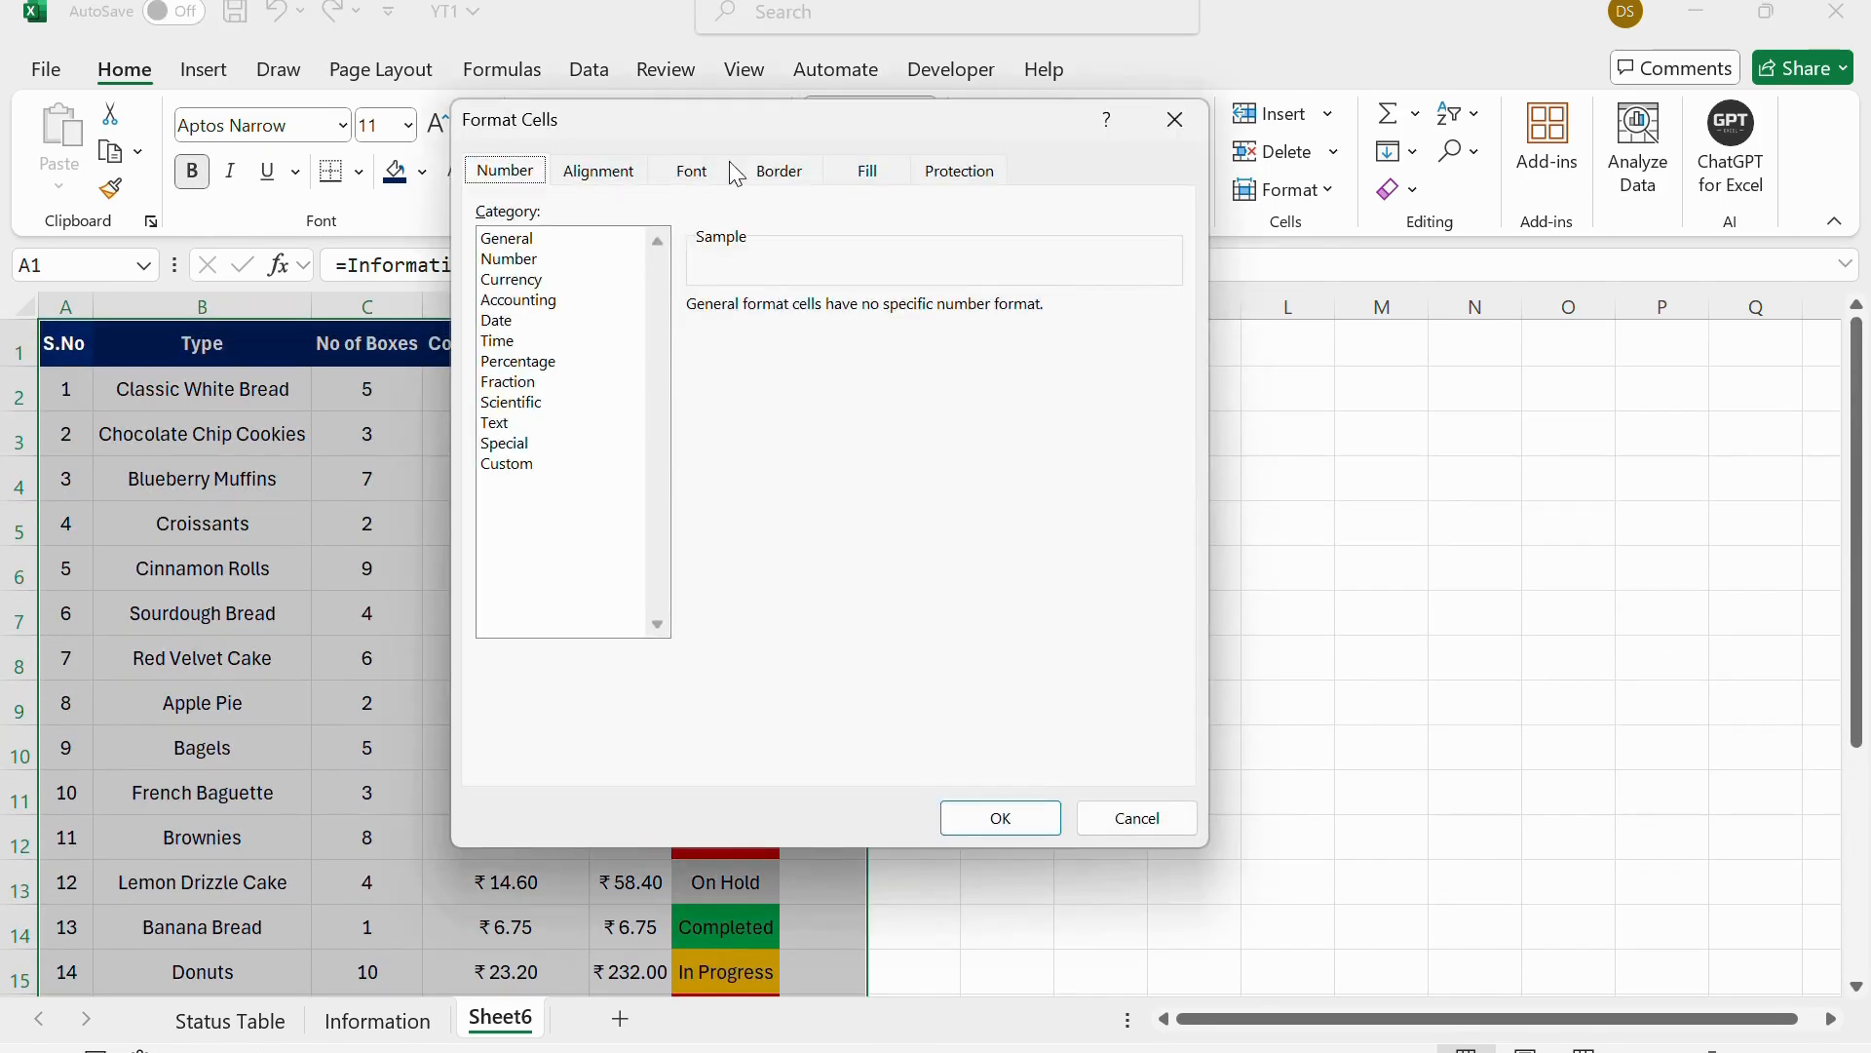
click(777, 172)
click(726, 380)
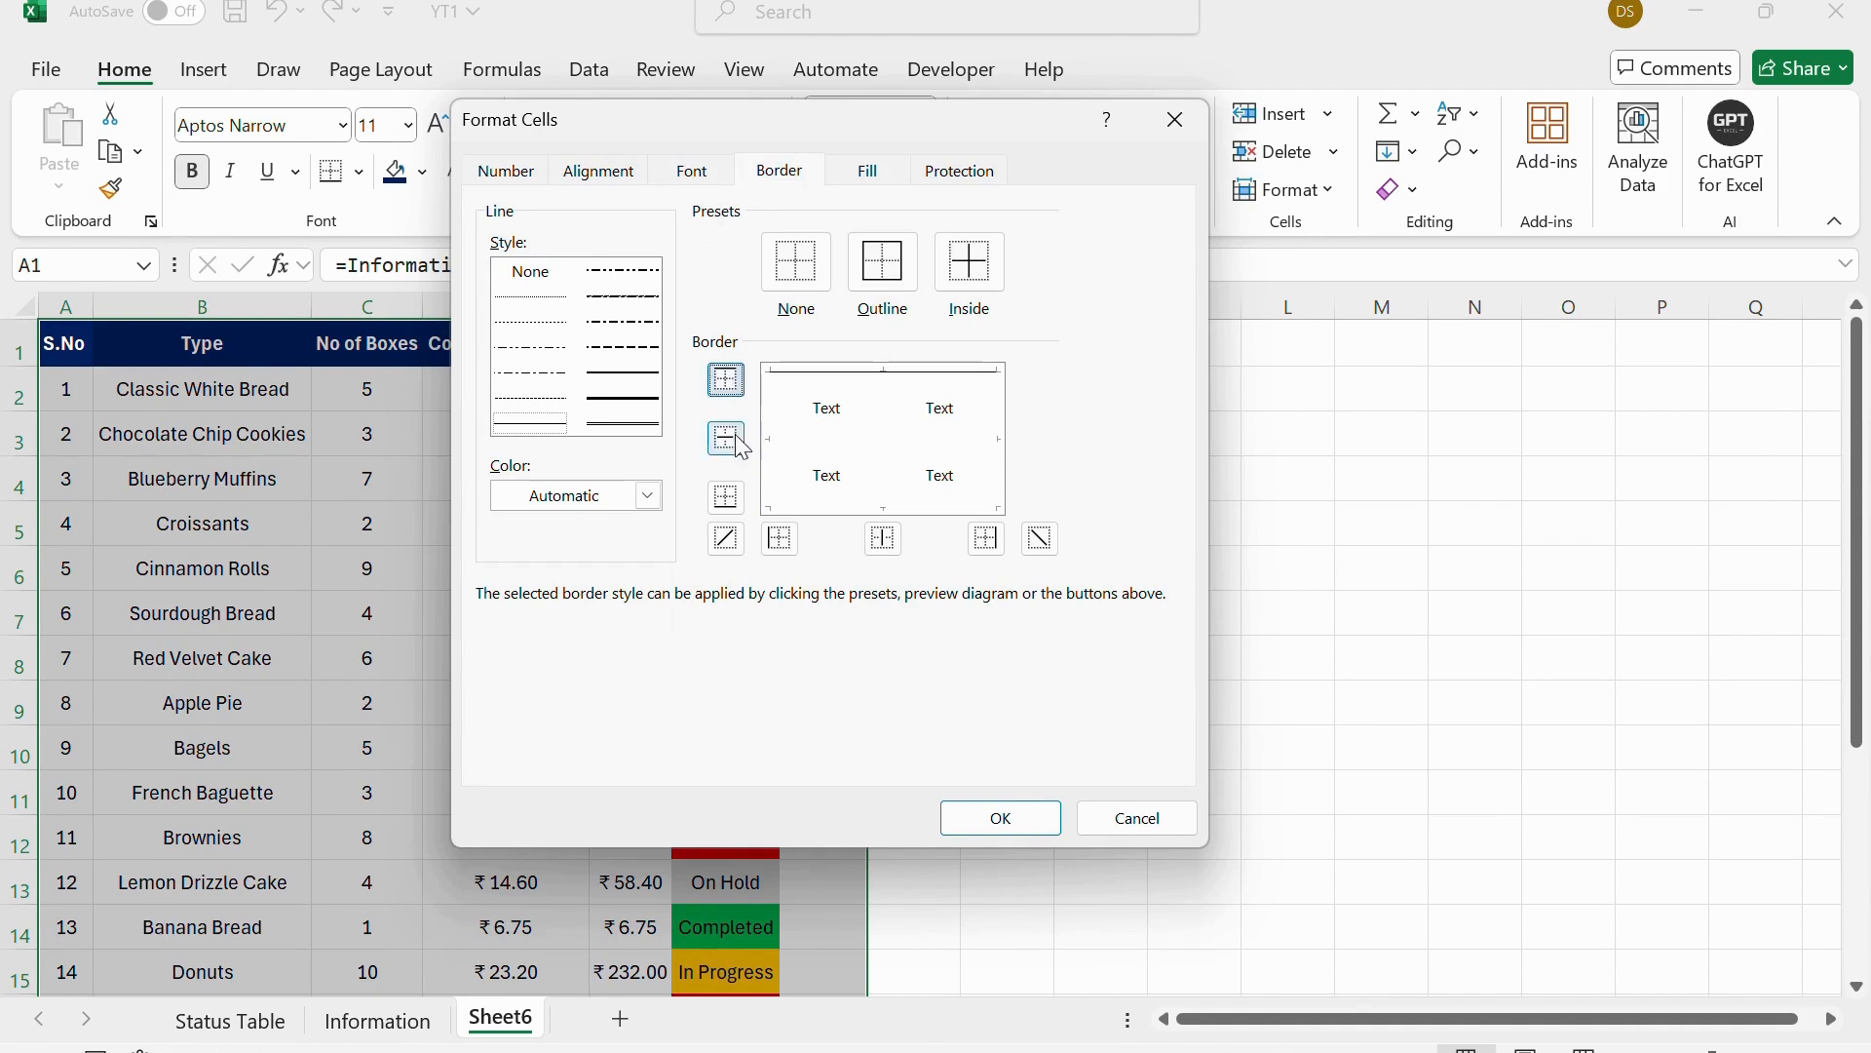
click(726, 439)
click(726, 497)
click(780, 538)
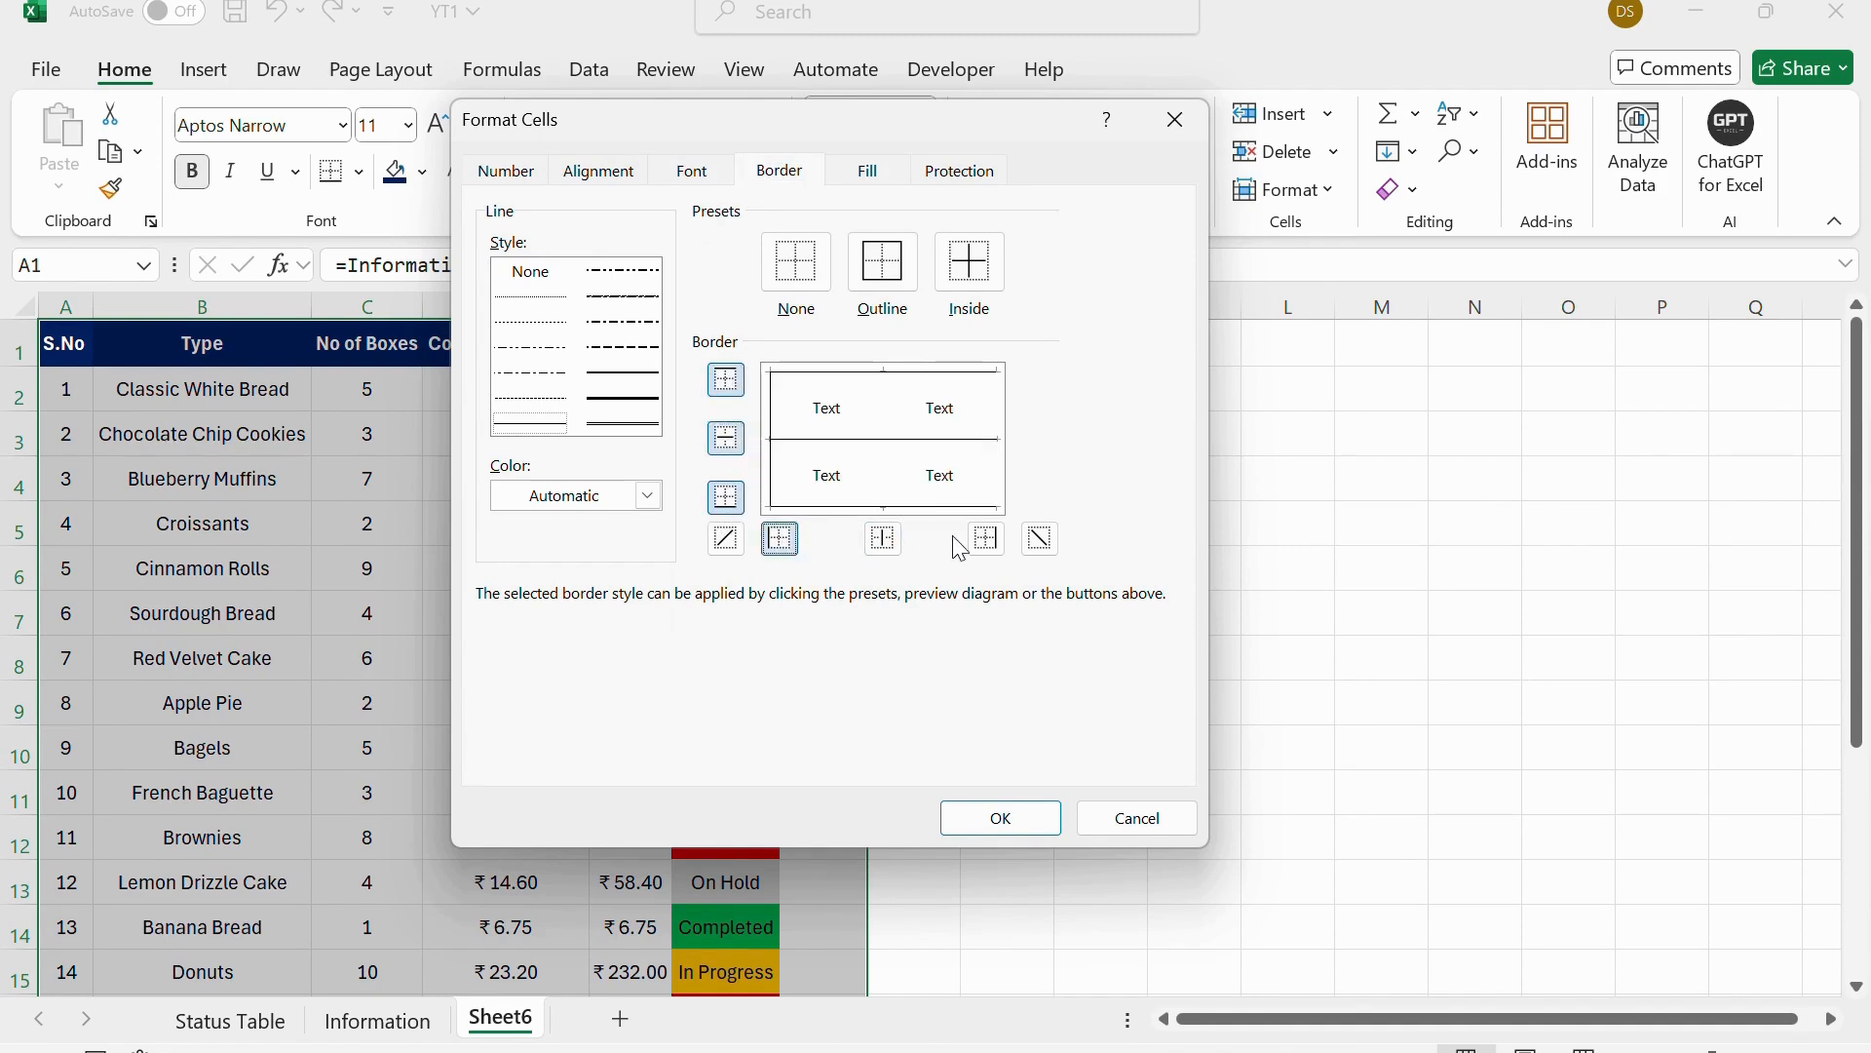
click(986, 538)
Choose dark gray as the border line color and apply the border settings to the table.
click(604, 497)
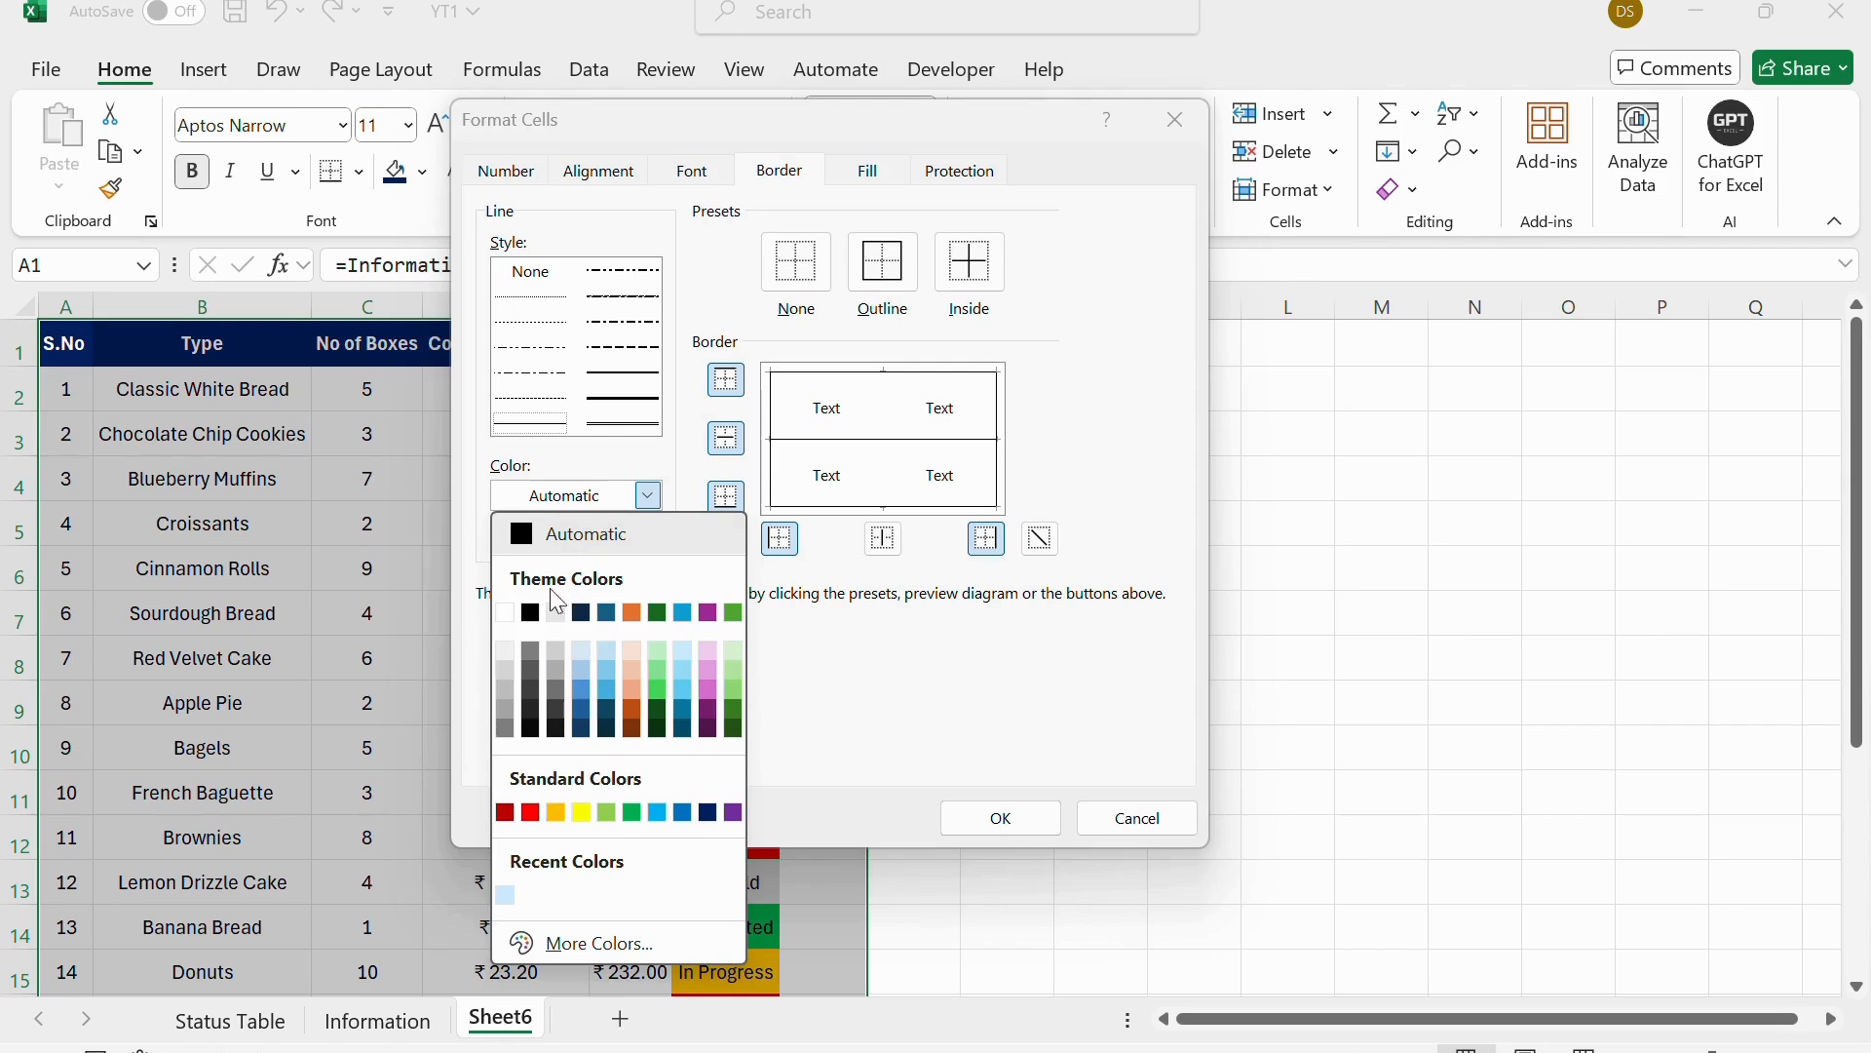
click(531, 657)
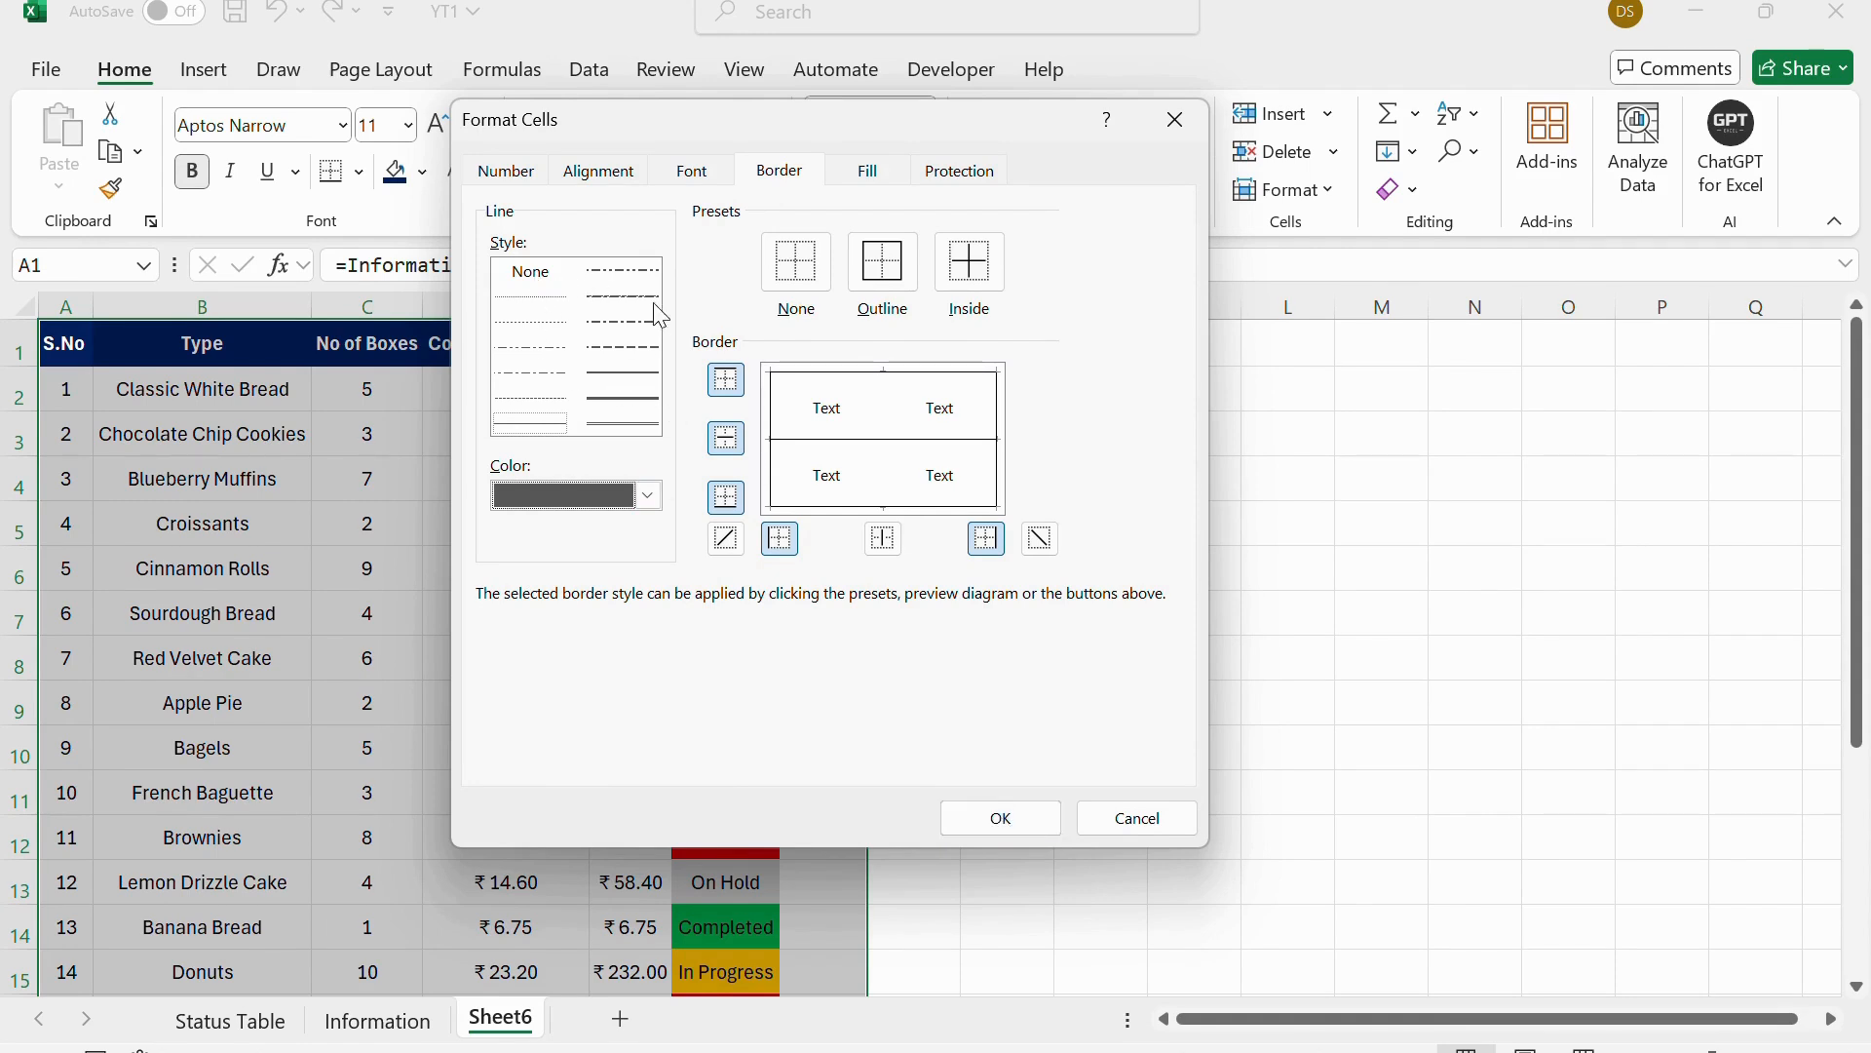
click(991, 822)
click(980, 566)
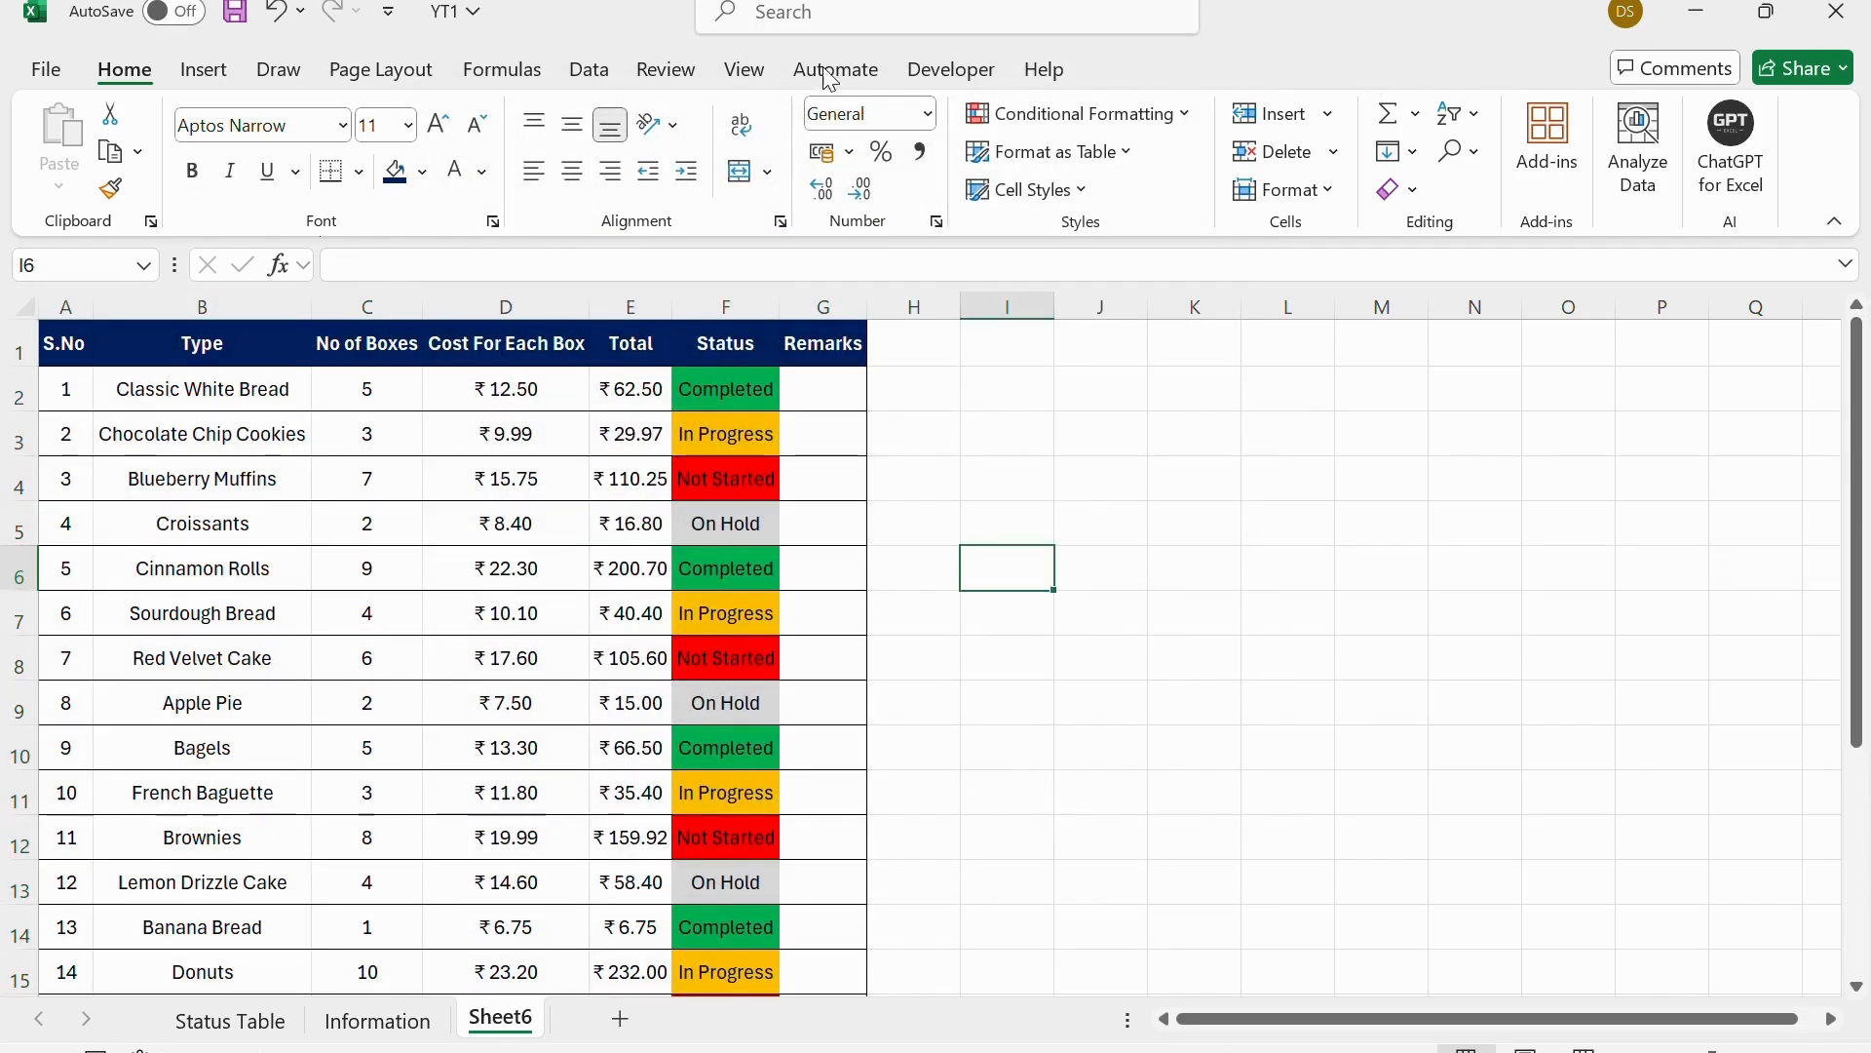
Hide the gridlines on Sheet6.
click(740, 69)
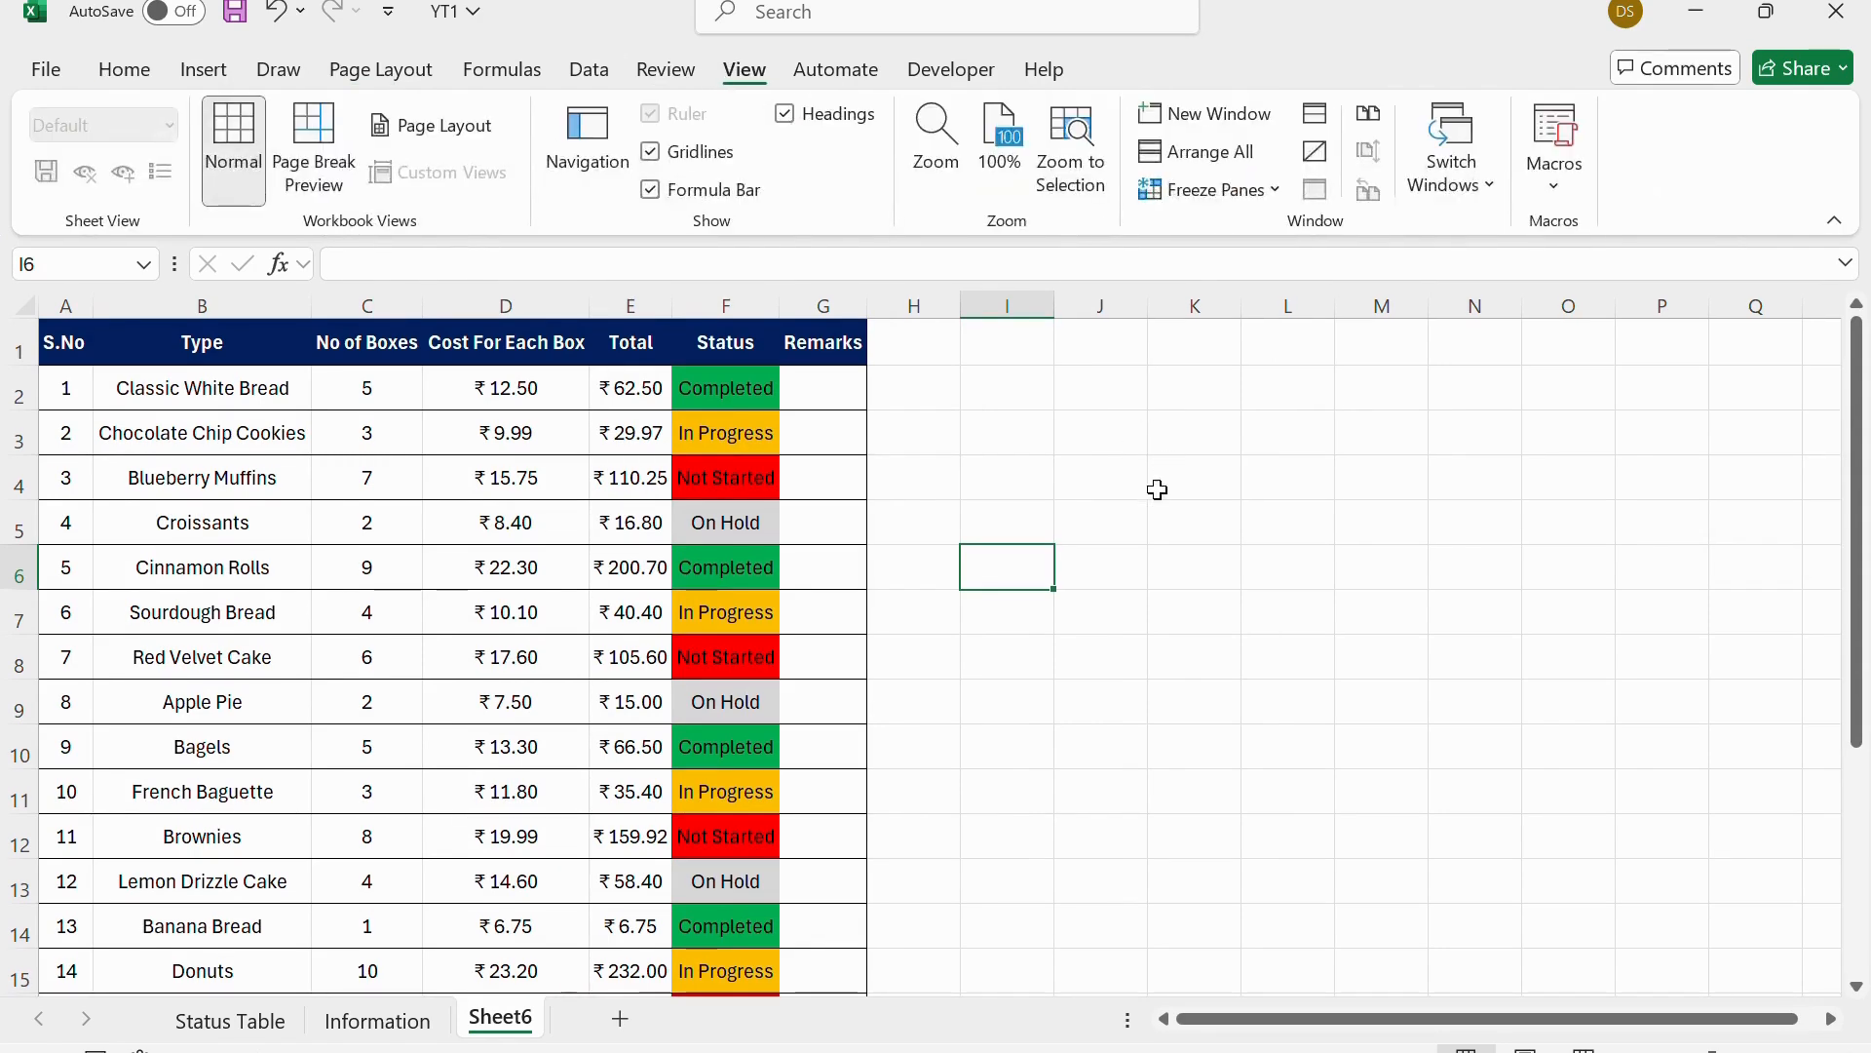
click(679, 156)
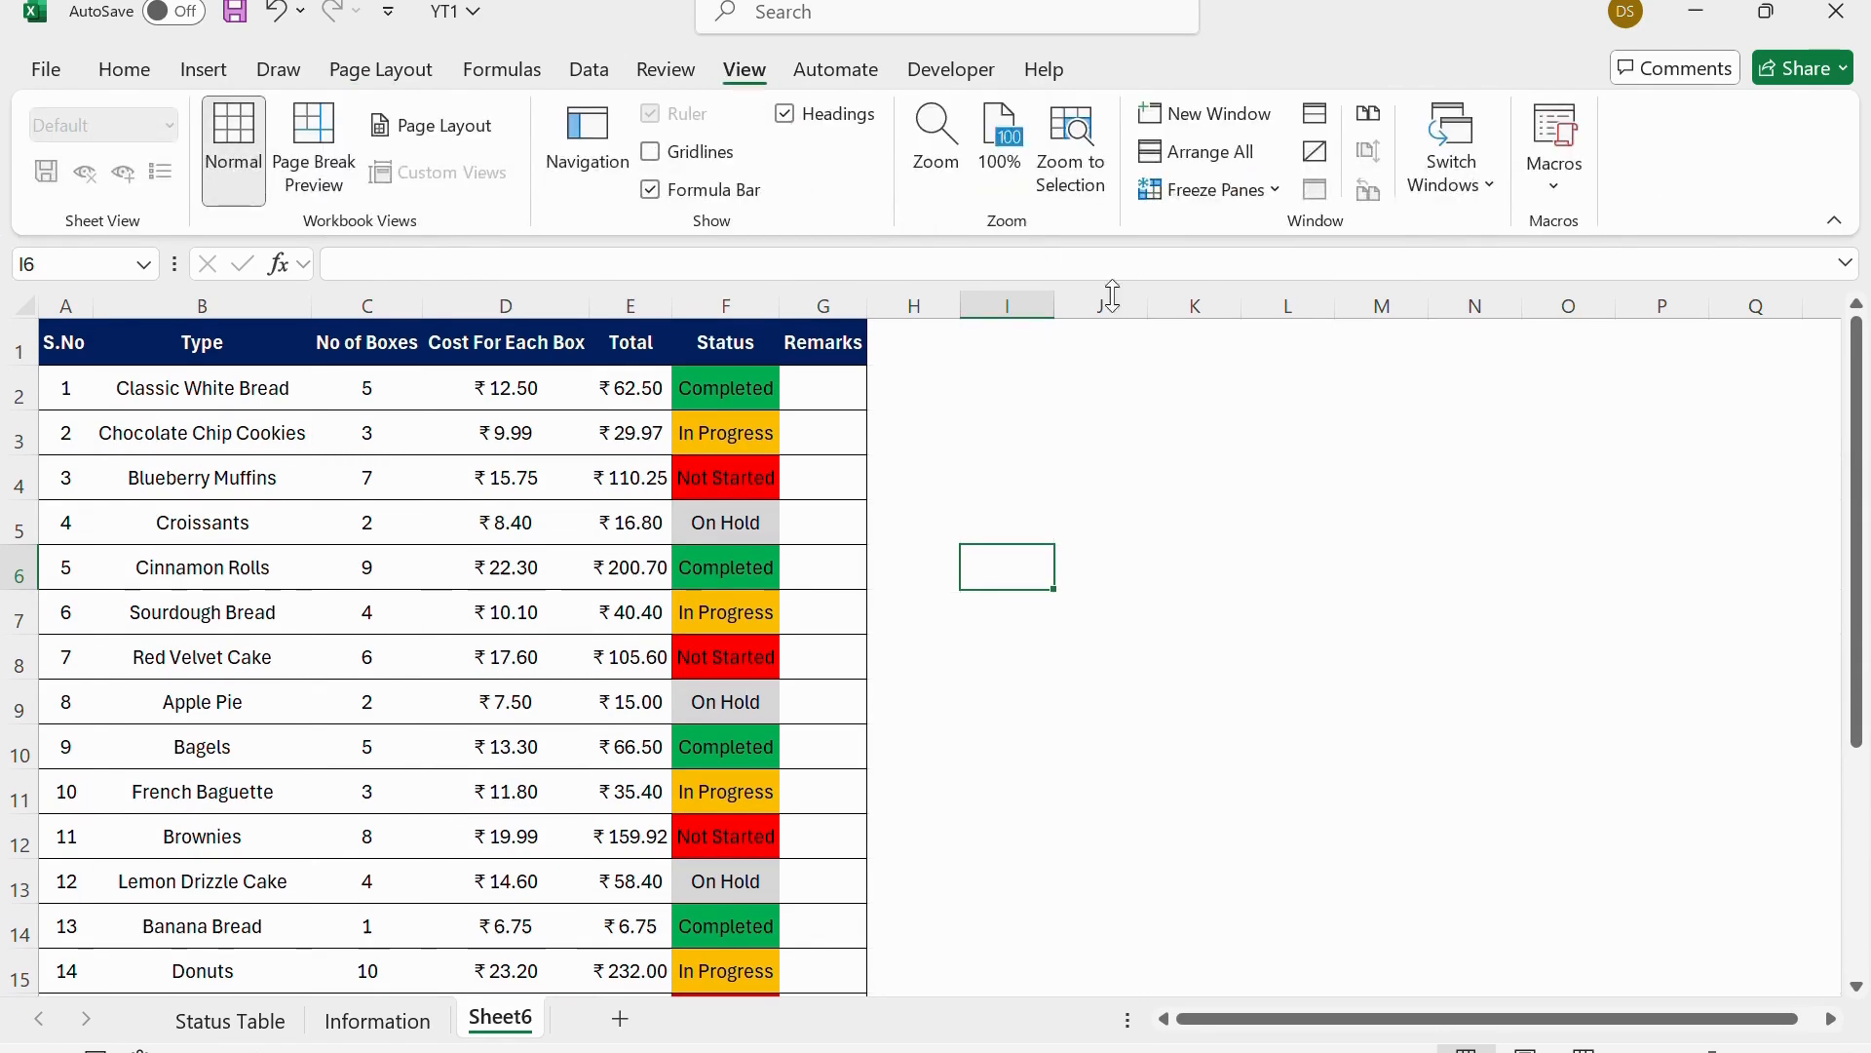
click(1177, 523)
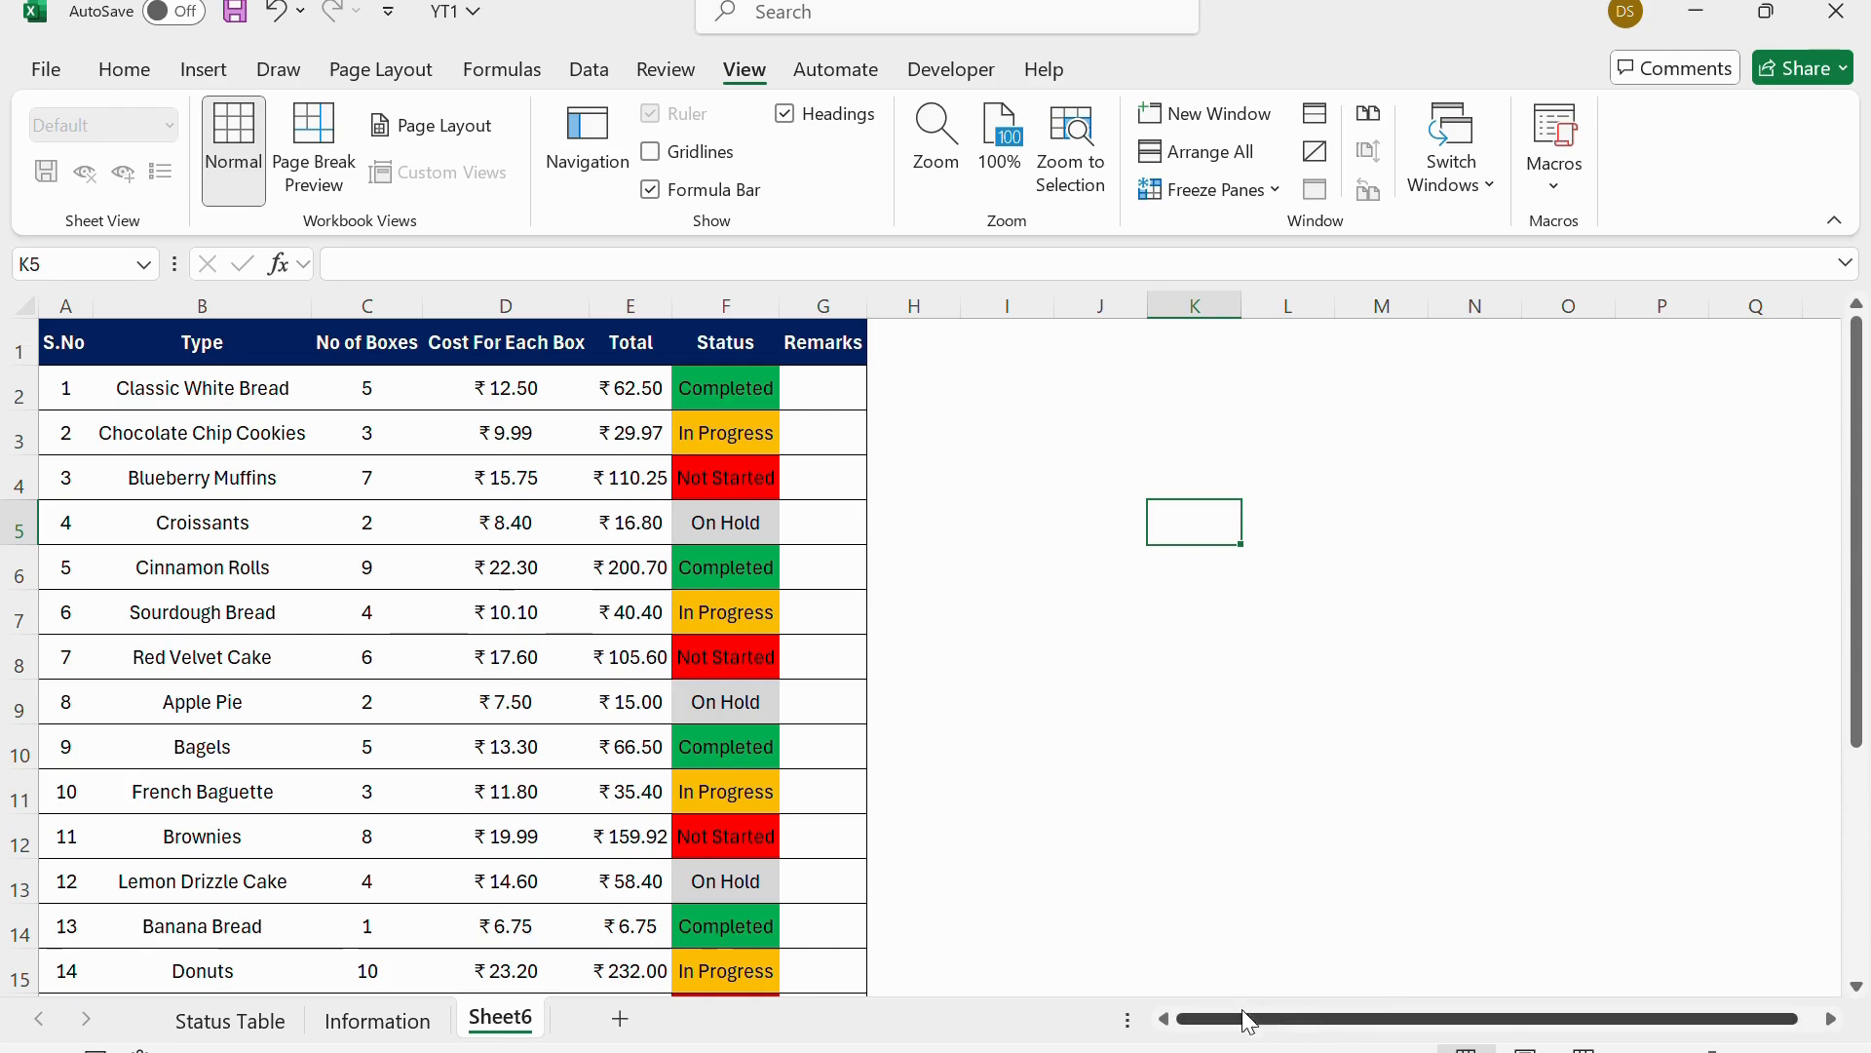
Review the finished table on Sheet6, checking the linked formulas in its Type, No of Boxes, Cost For Each Box and Total columns.
mouse_move(1826, 597)
mouse_down()
mouse_move(1822, 897)
mouse_move(1830, 530)
mouse_move(1827, 597)
mouse_up()
click(228, 431)
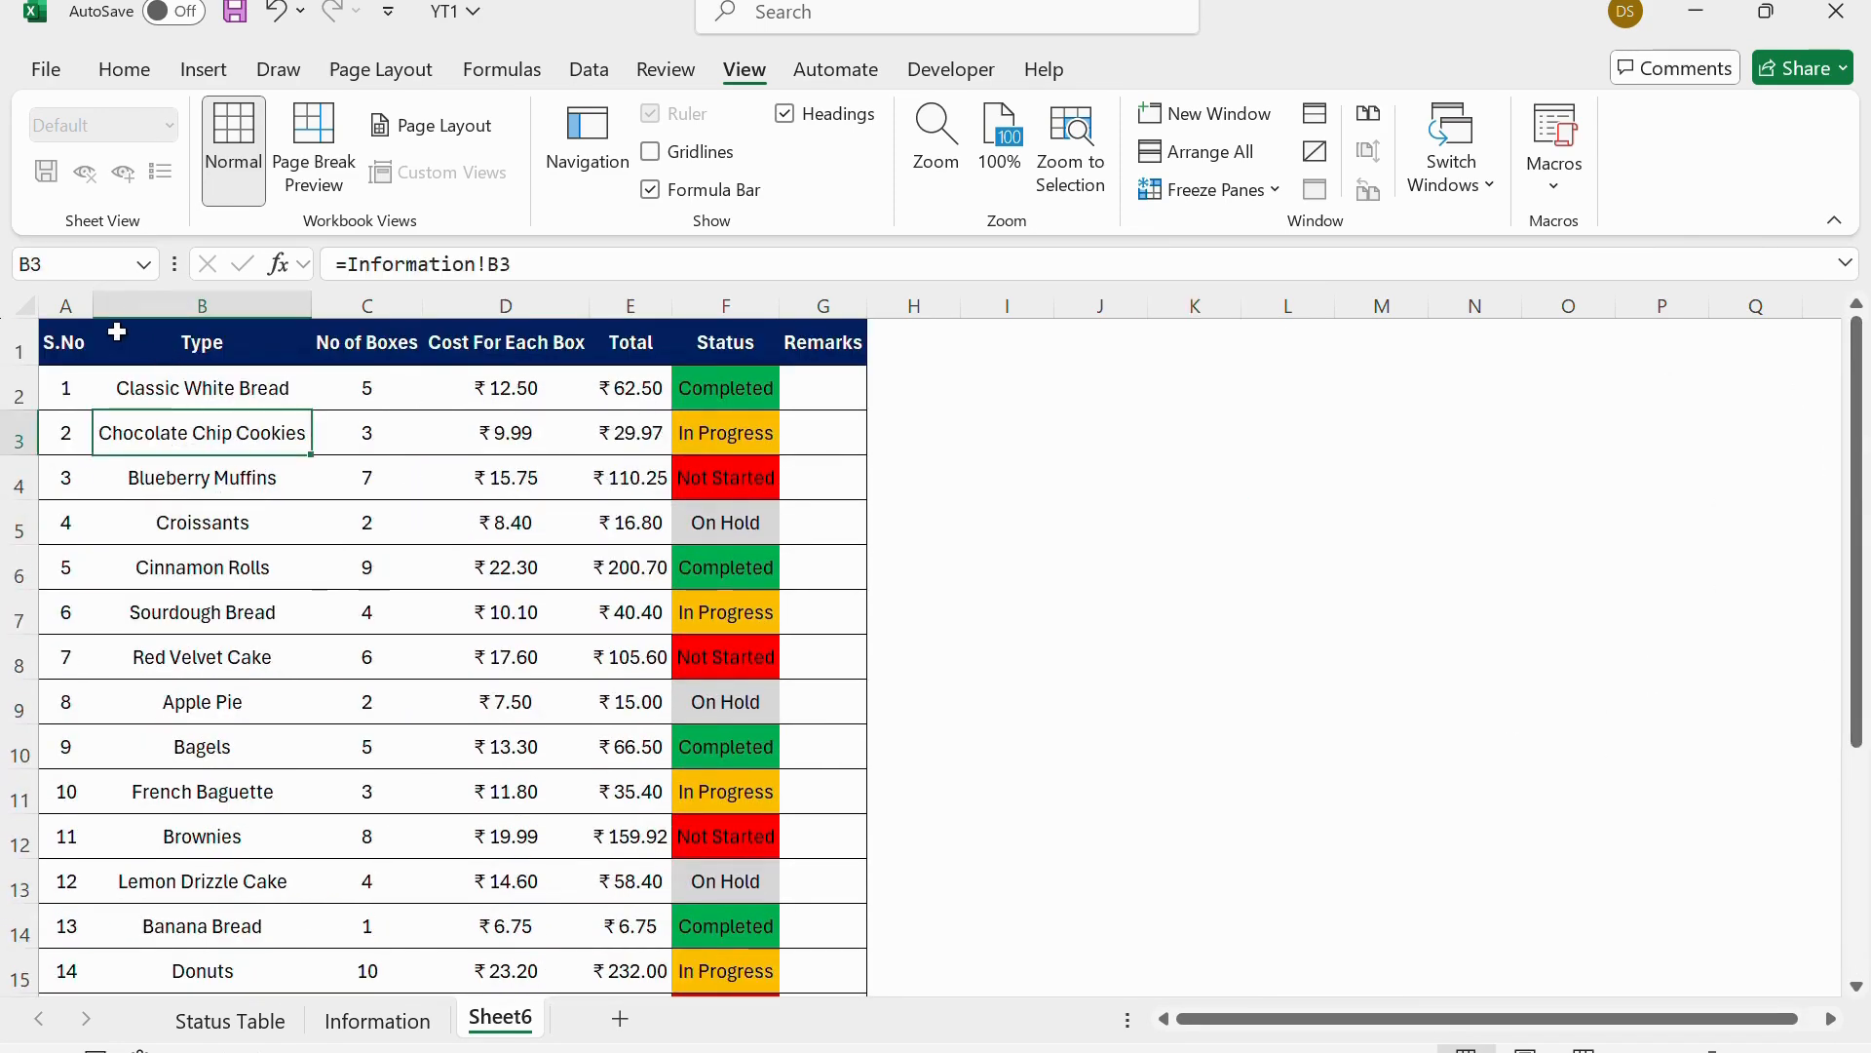
click(284, 611)
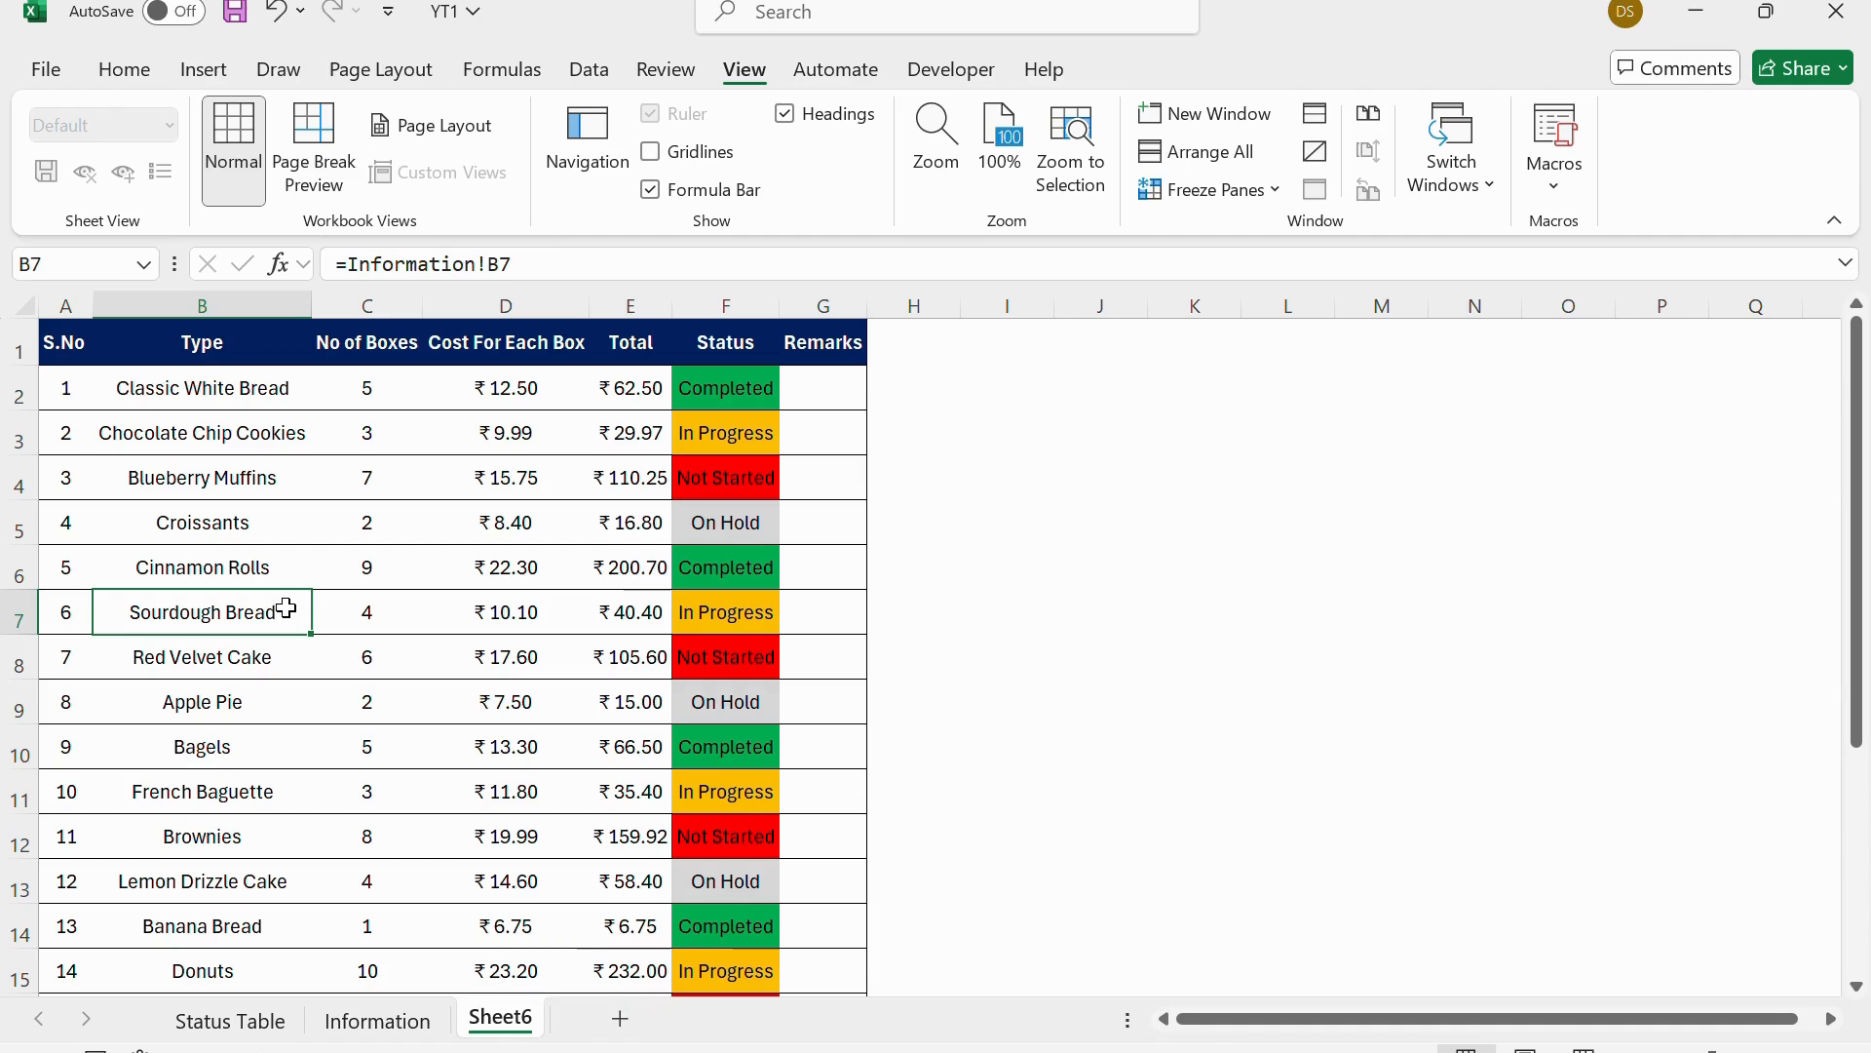
click(383, 517)
click(535, 429)
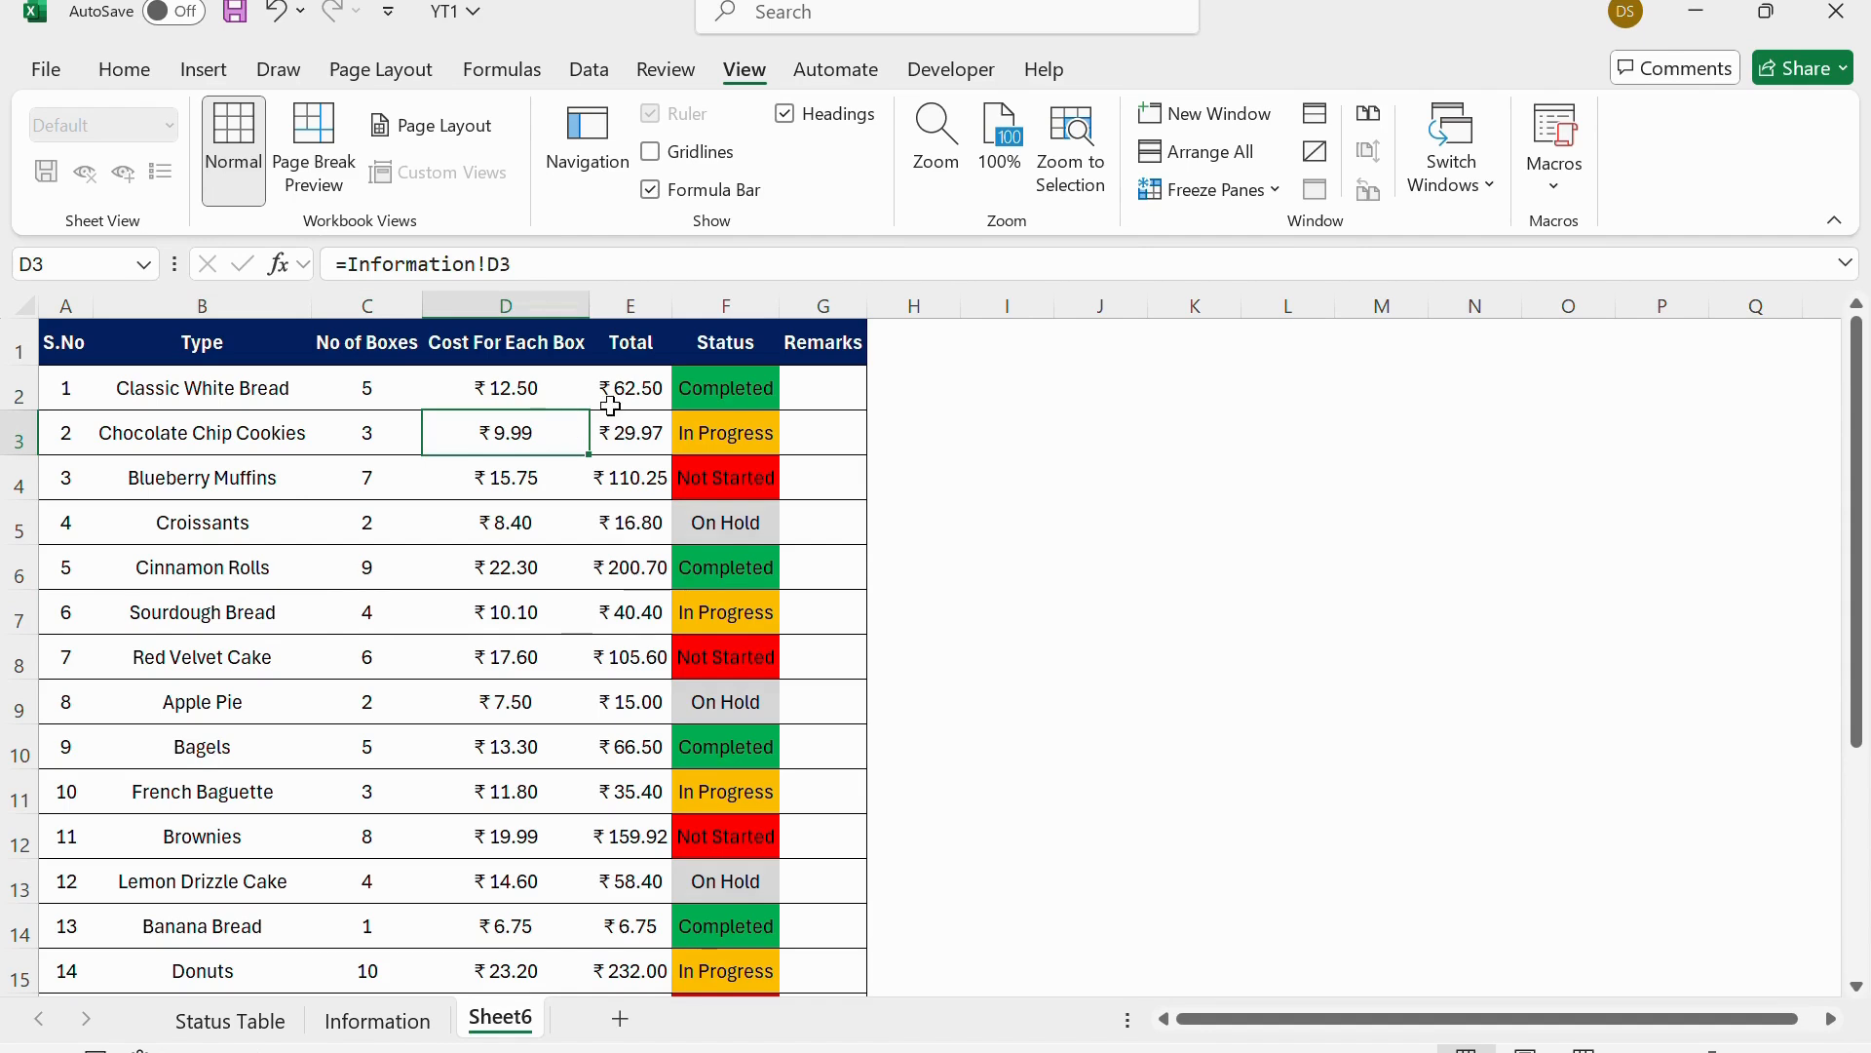
click(631, 306)
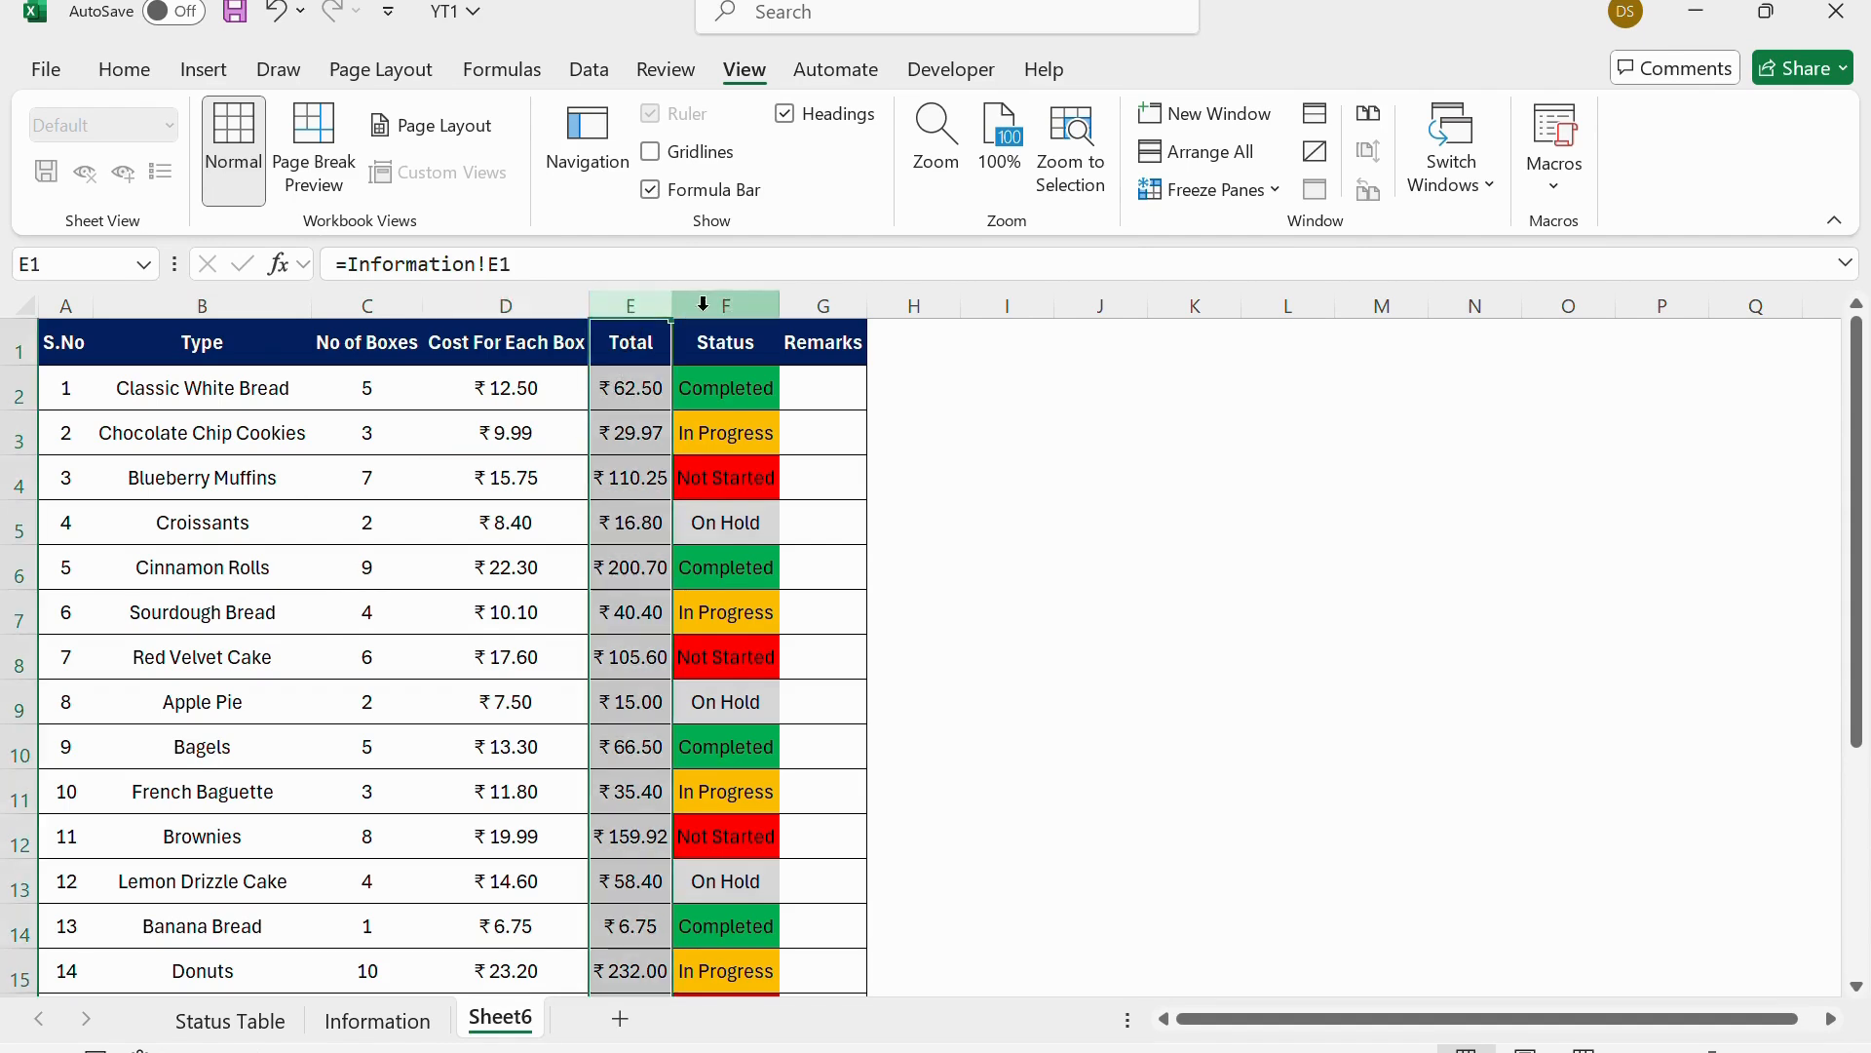
click(484, 310)
click(372, 475)
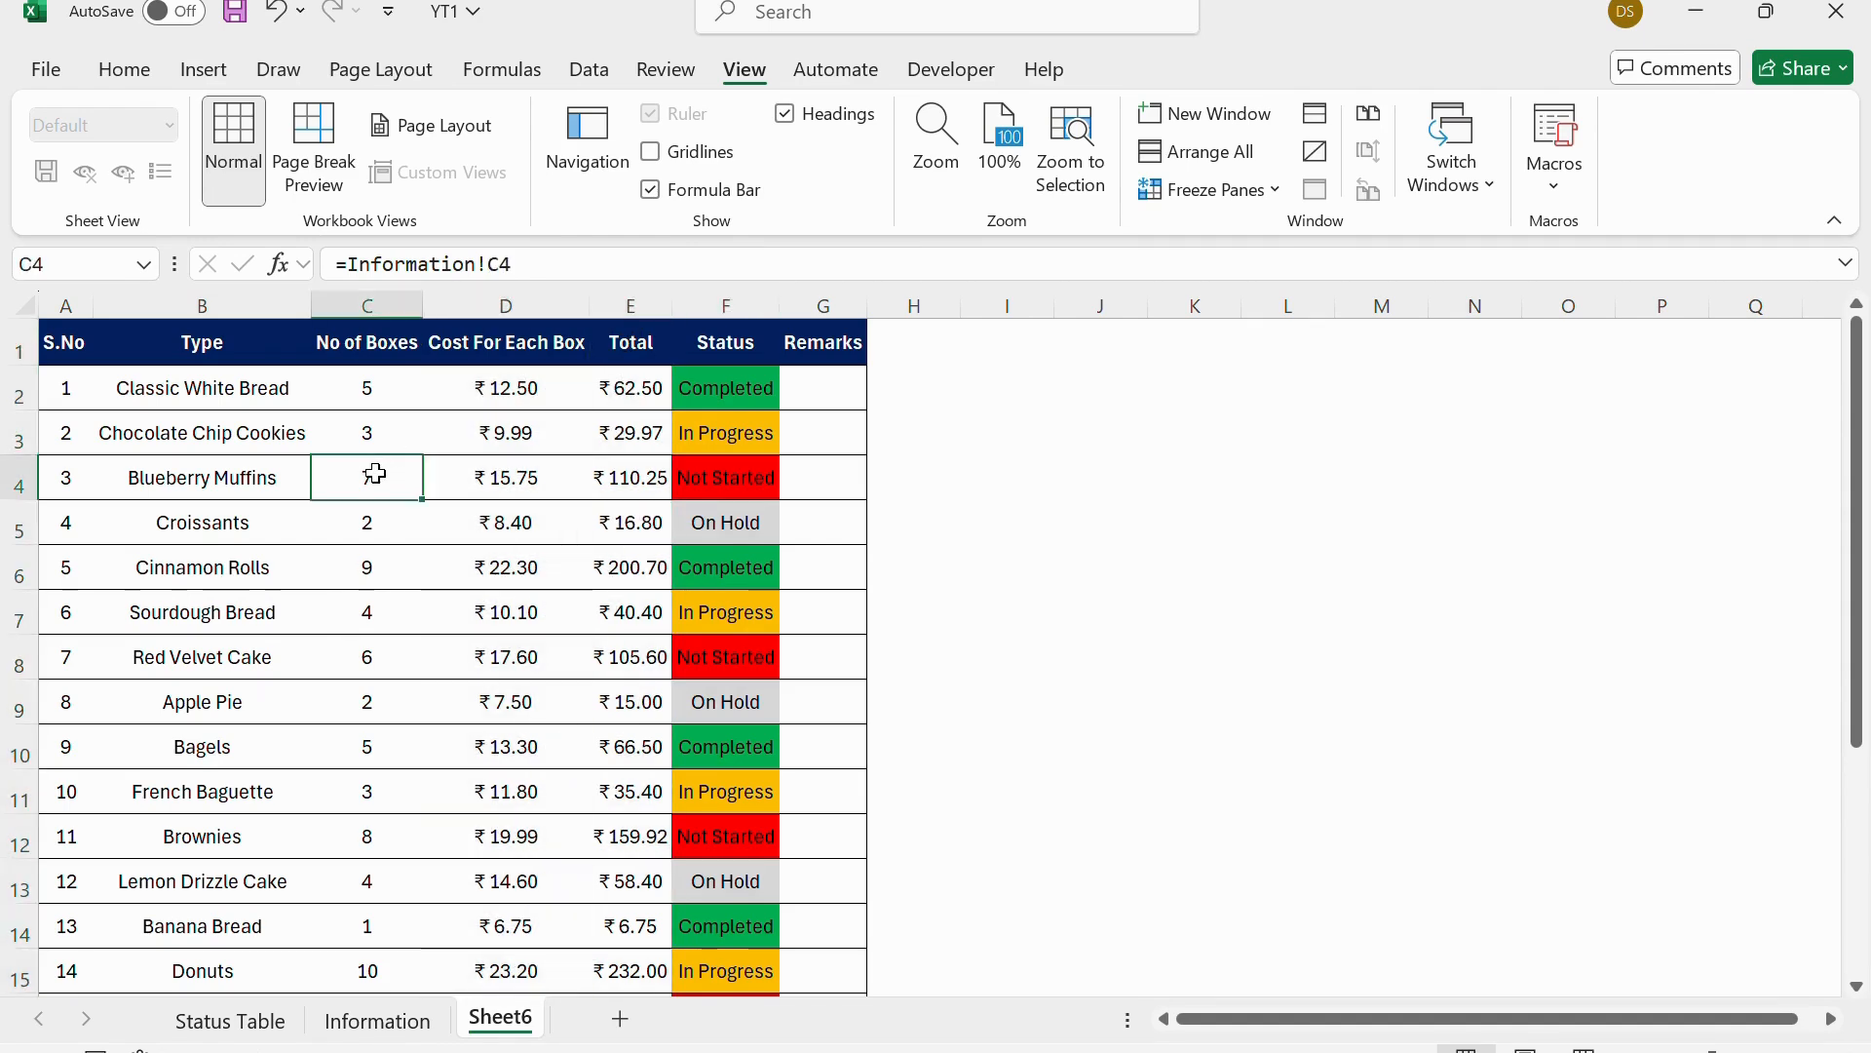
click(336, 426)
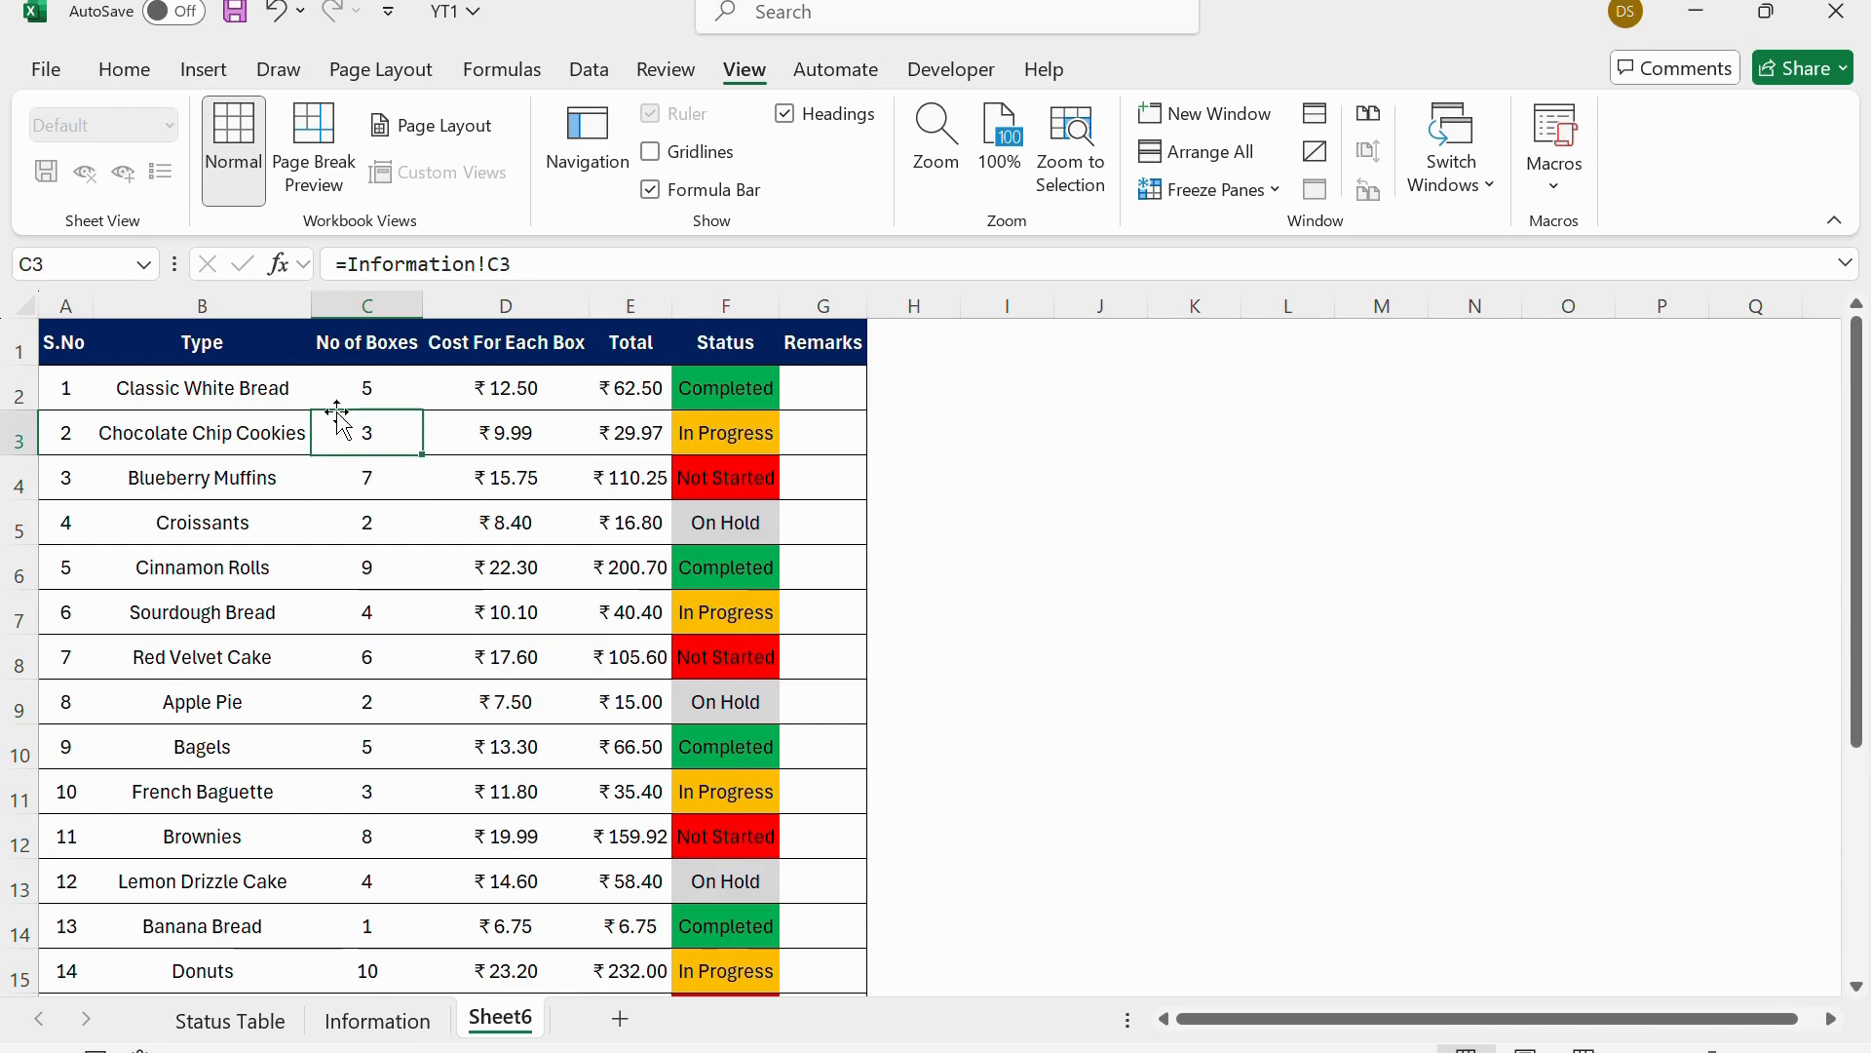
click(148, 443)
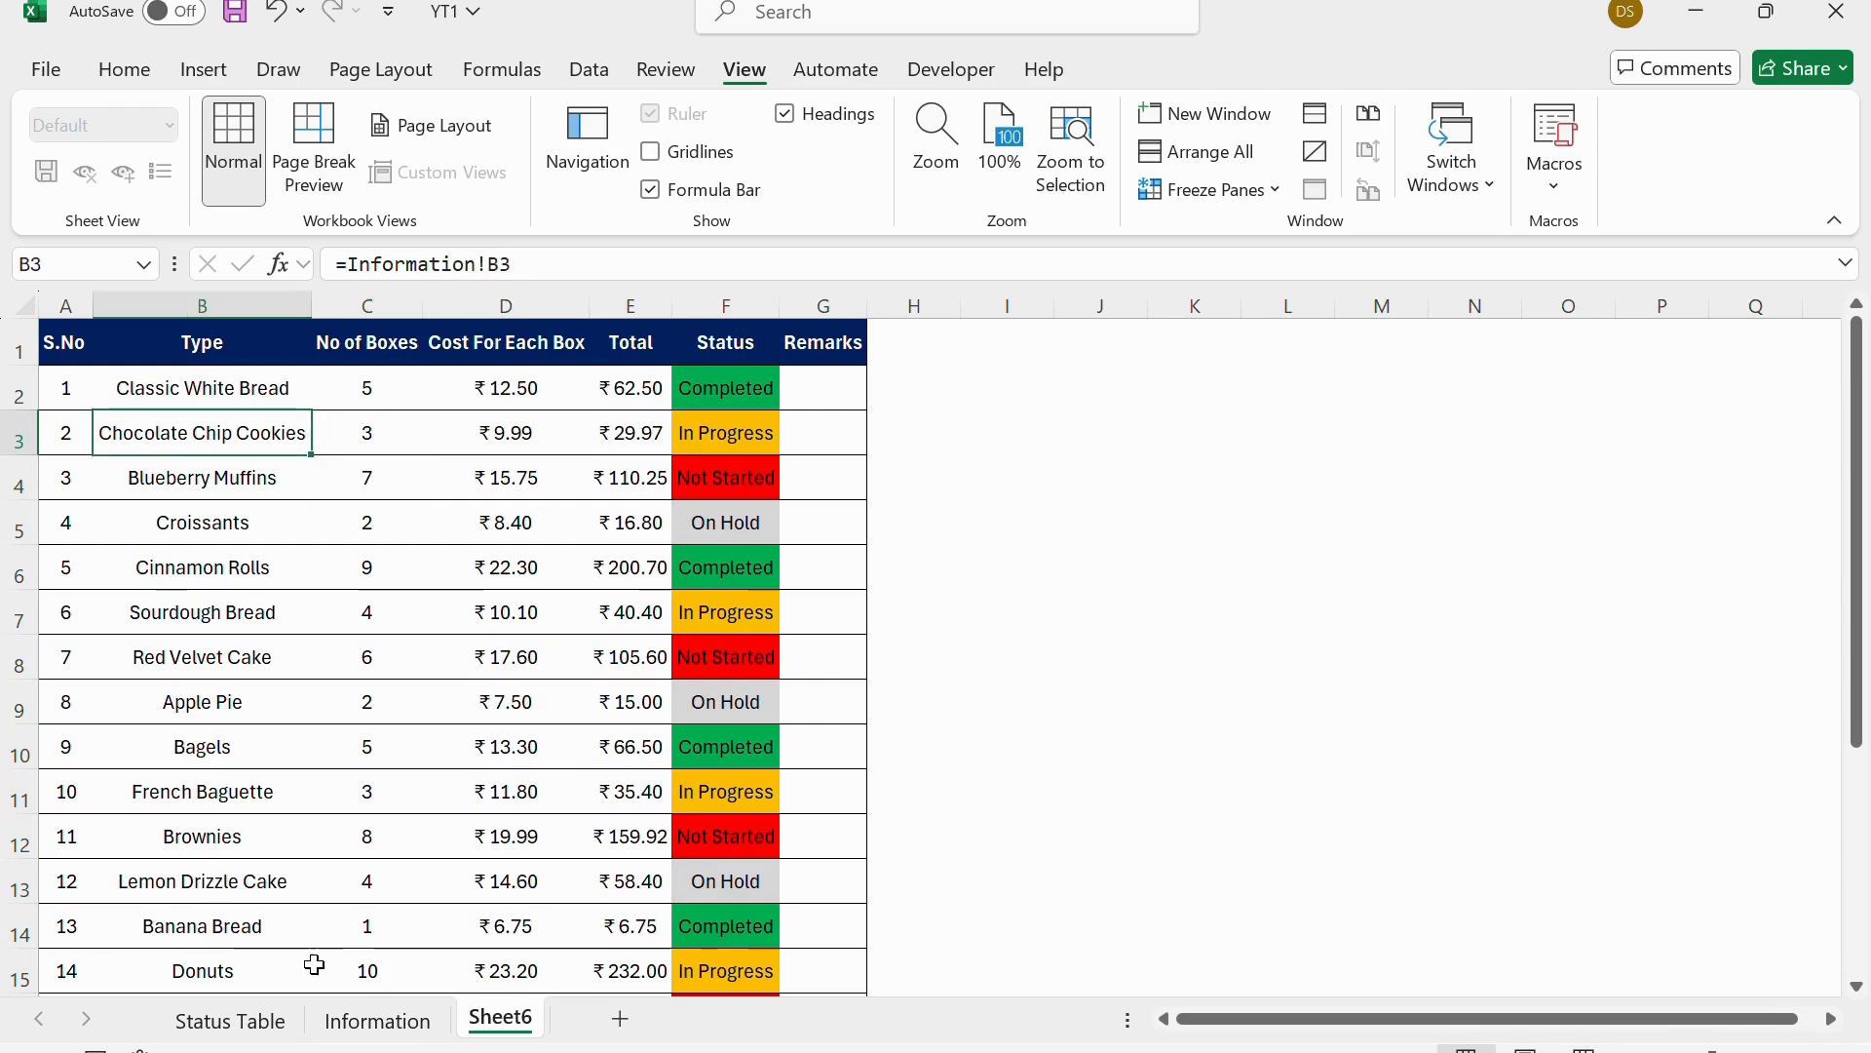